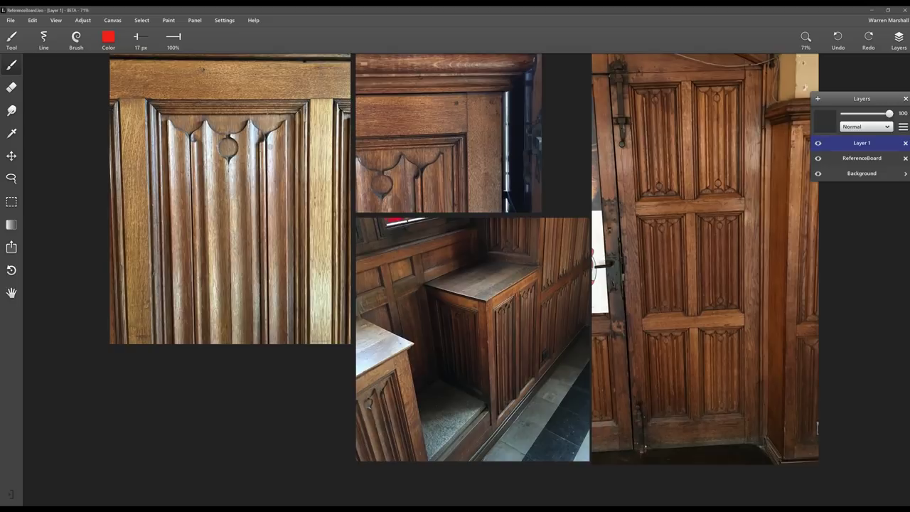
- Scribble red marks over the carved panels, the six-panel door and the bench in the reference photos
mouse_move(180, 138)
mouse_down()
mouse_move(240, 163)
mouse_move(266, 308)
mouse_move(213, 213)
mouse_move(199, 243)
mouse_up()
key(ctrl+z)
middle_drag(502, 269, 379, 305)
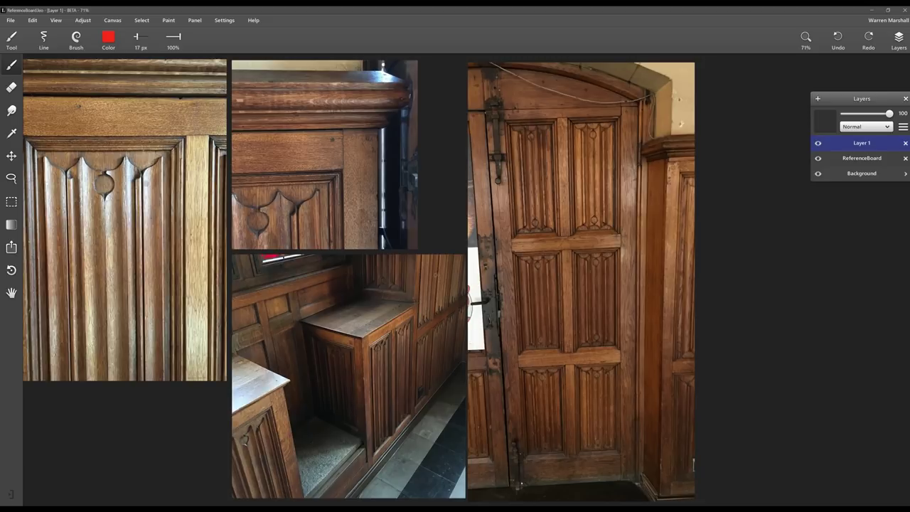
mouse_move(522, 156)
mouse_down()
mouse_move(540, 403)
mouse_move(600, 423)
mouse_up()
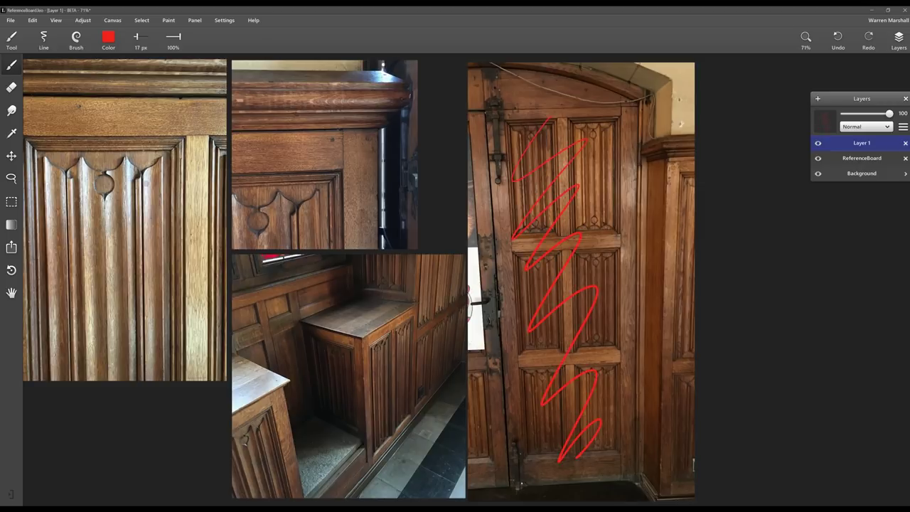
mouse_move(250, 324)
mouse_down()
mouse_move(286, 364)
mouse_move(317, 291)
mouse_move(345, 285)
mouse_up()
mouse_move(393, 329)
middle_down()
mouse_move(417, 282)
mouse_move(391, 332)
middle_up()
drag(316, 334, 373, 430)
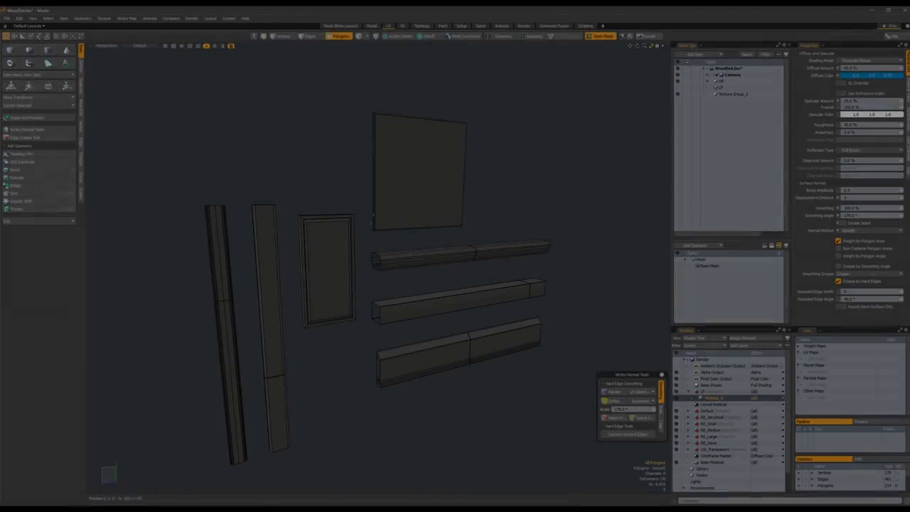
- Switch to Modo and look over the full set of wood trim meshes
scroll(393, 227, up, 5)
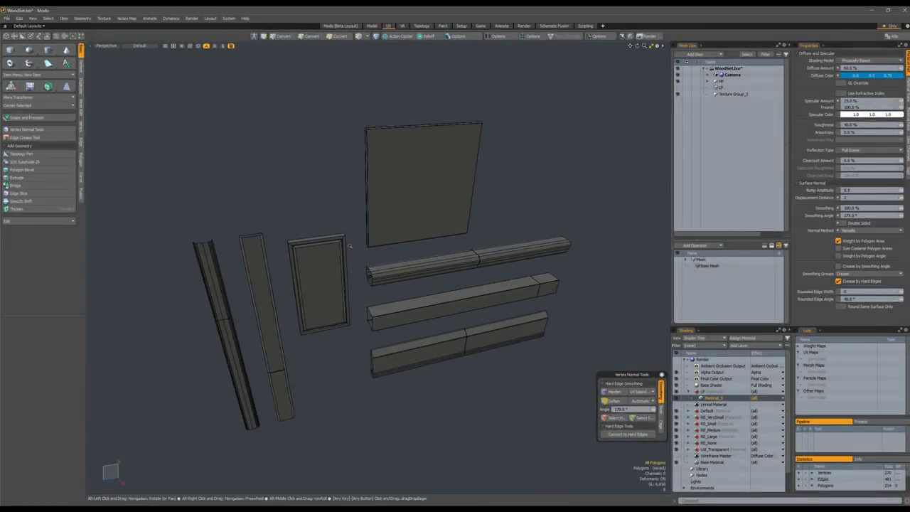
ctrl+alt+drag(393, 228, 511, 238)
ctrl+alt+drag(230, 269, 380, 358)
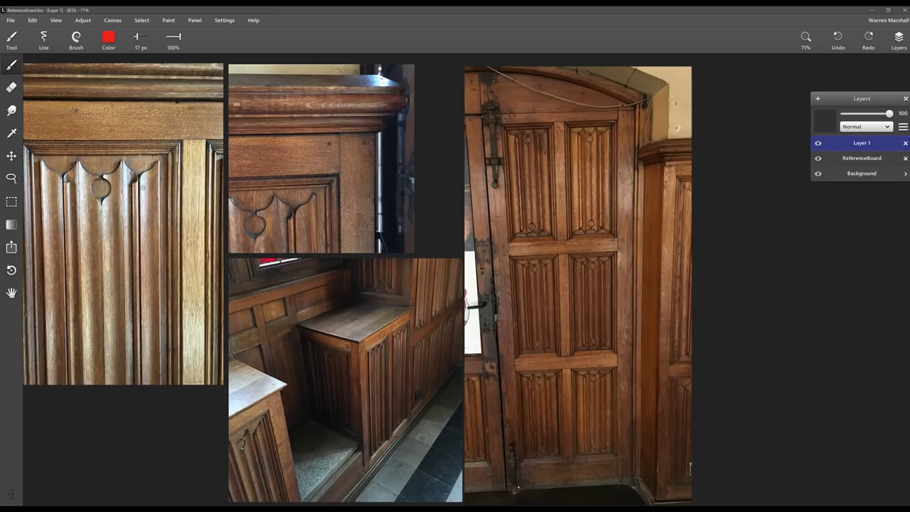
- Switch back to the reference board and outline in red the moulded stile between the upper door panels and a wall board behind the bench
scroll(563, 191, up, 5)
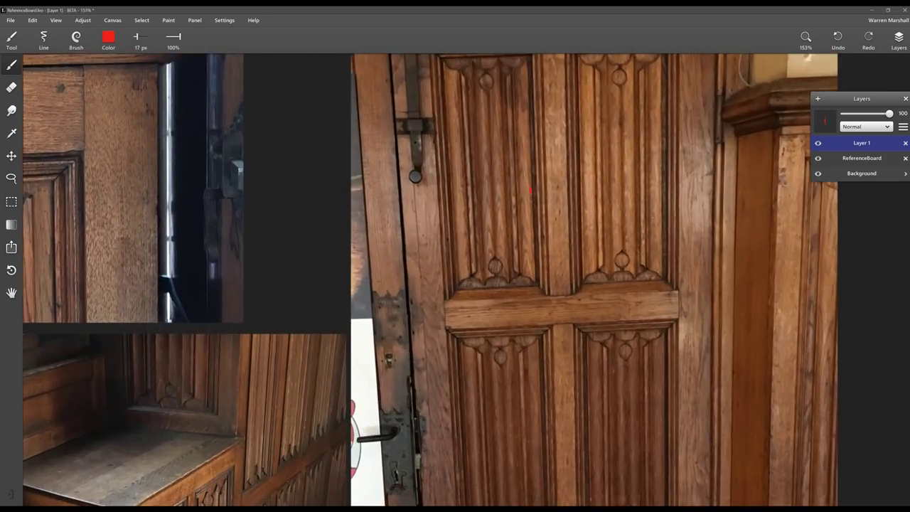
mouse_move(530, 190)
mouse_down()
mouse_move(572, 221)
mouse_move(582, 186)
mouse_move(535, 178)
mouse_move(571, 215)
mouse_move(576, 180)
mouse_up()
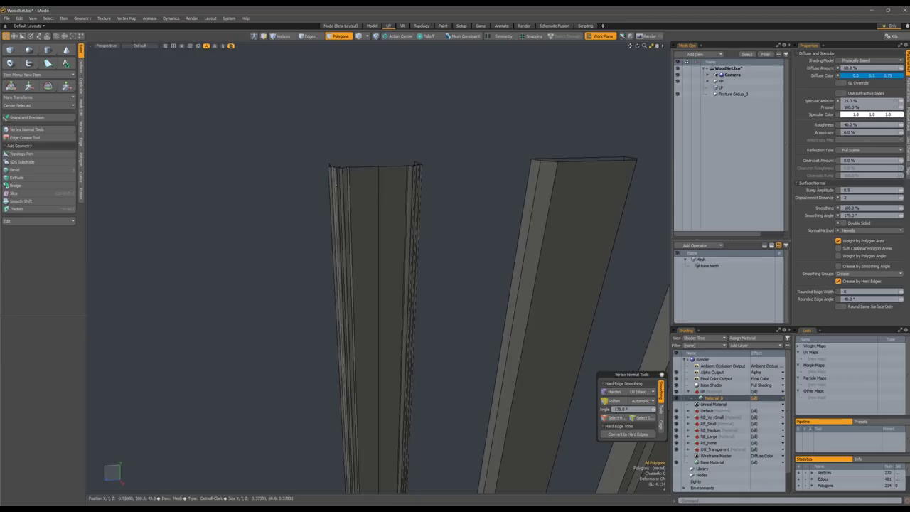
alt+drag(398, 216, 452, 245)
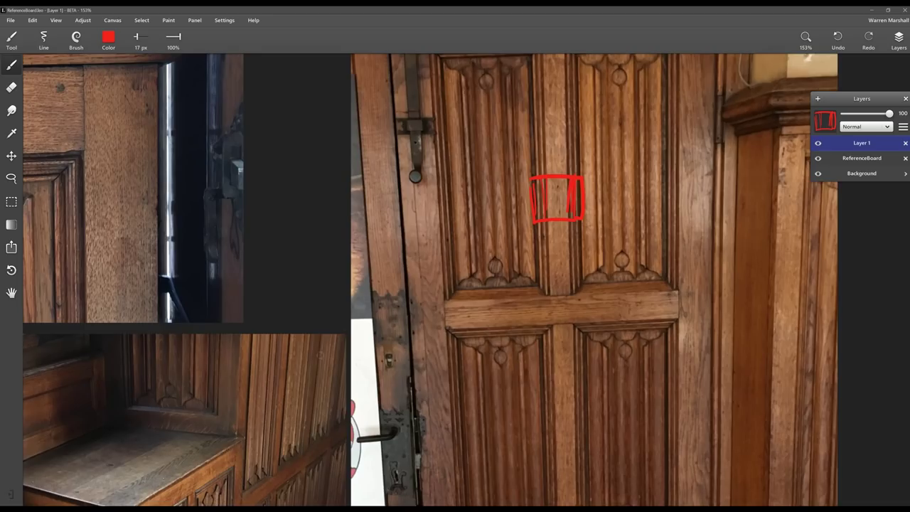
drag(165, 442, 513, 232)
mouse_move(321, 247)
mouse_down()
mouse_move(273, 299)
mouse_move(328, 253)
mouse_up()
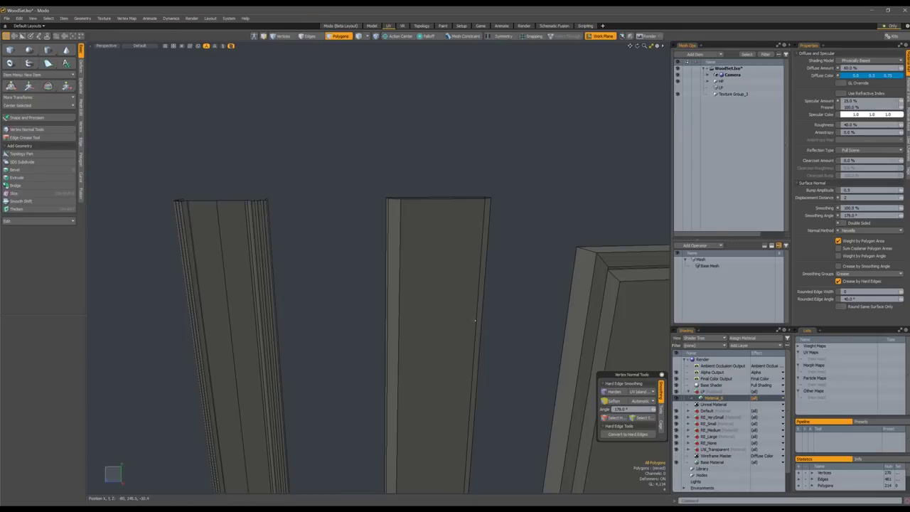
- Switch to Modo and examine the vertical posts, the framed panel and the horizontal beam meshes
scroll(377, 270, down, 6)
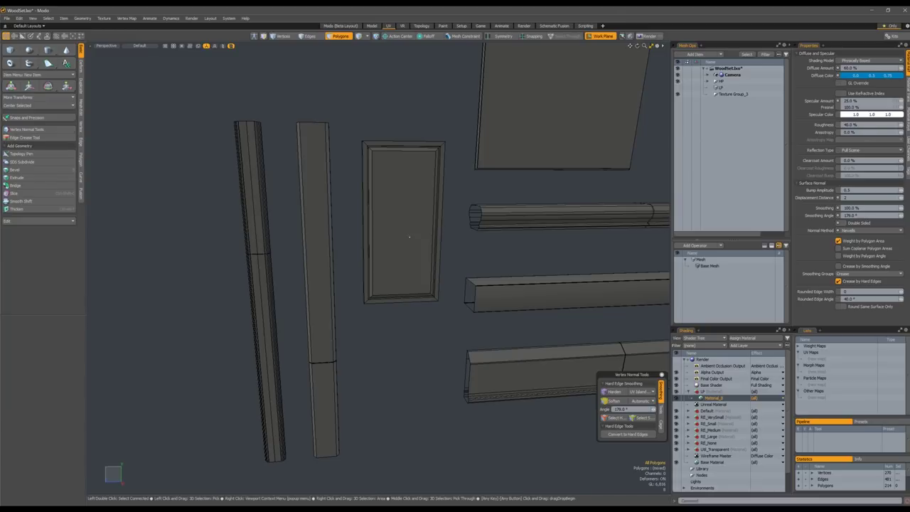
alt+shift+drag(409, 236, 257, 172)
alt+shift+drag(420, 406, 412, 320)
scroll(395, 320, up, 3)
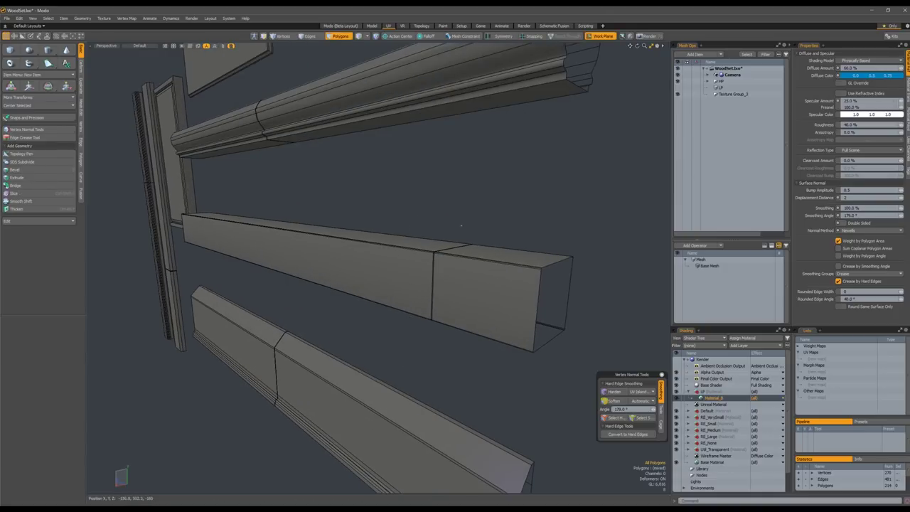
alt+shift+drag(428, 235, 545, 354)
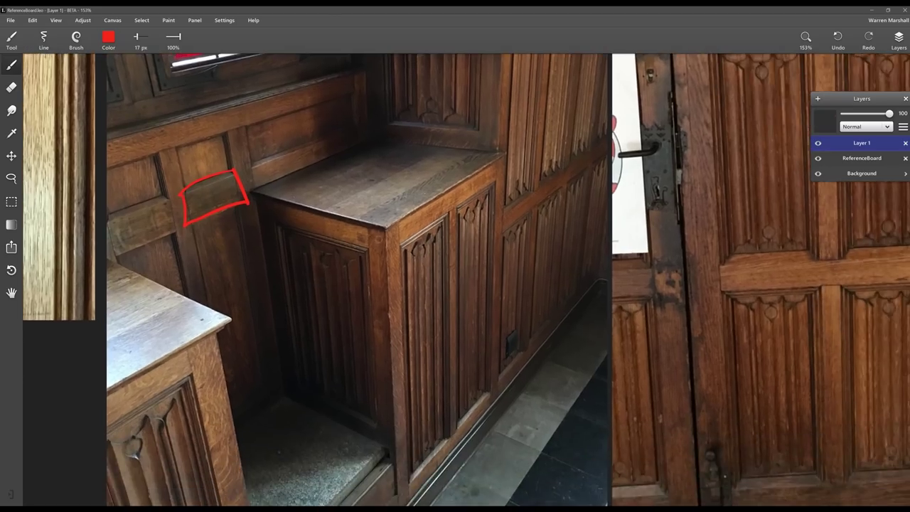
- On the reference board, outline the bench's corner post and the adjacent wall post, and trace the arched moulding above the door in red
mouse_move(369, 232)
mouse_down()
mouse_move(363, 355)
mouse_move(375, 443)
mouse_move(414, 475)
mouse_move(368, 228)
mouse_up()
mouse_move(494, 168)
mouse_down()
mouse_move(487, 354)
mouse_move(508, 178)
mouse_up()
mouse_move(692, 154)
middle_down()
mouse_move(575, 289)
mouse_move(566, 317)
middle_up()
middle_drag(645, 142, 600, 292)
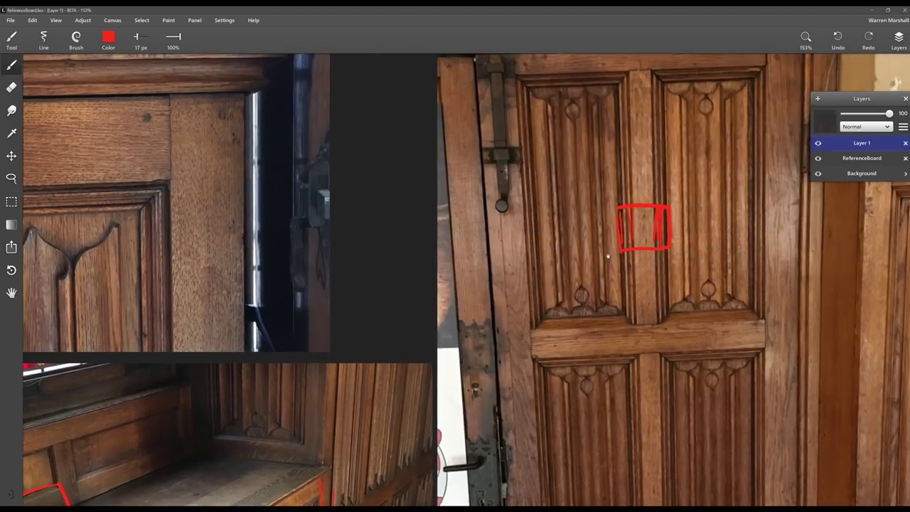
scroll(599, 293, up, 10)
scroll(599, 293, right, 2)
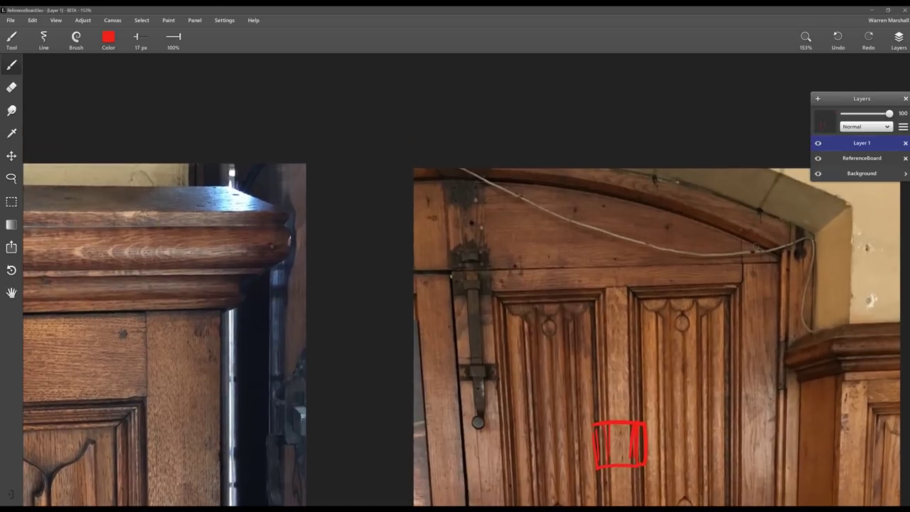
mouse_move(489, 169)
mouse_down()
mouse_move(643, 192)
mouse_move(780, 249)
mouse_move(520, 164)
mouse_up()
- Outline the door's wide bottom rail in red on the door photo
scroll(558, 181, down, 15)
scroll(559, 181, right, 3)
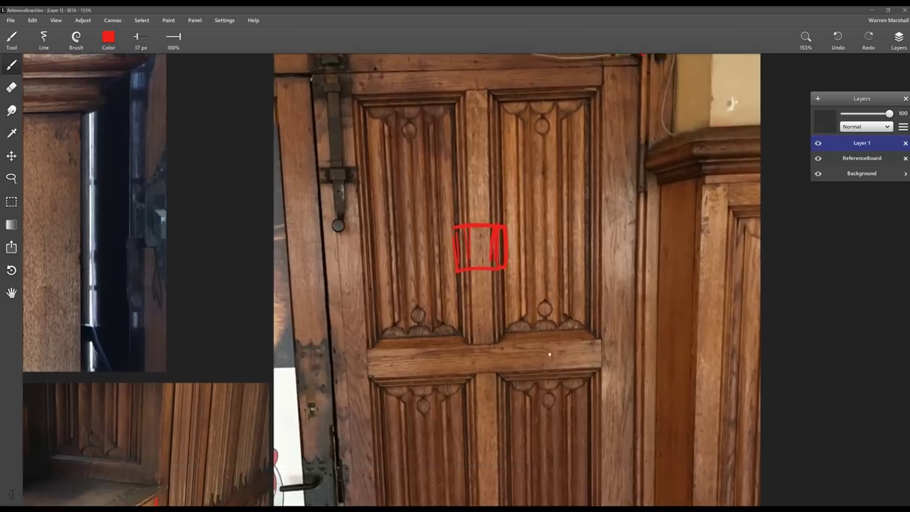
scroll(587, 140, up, 3)
scroll(587, 139, right, 2)
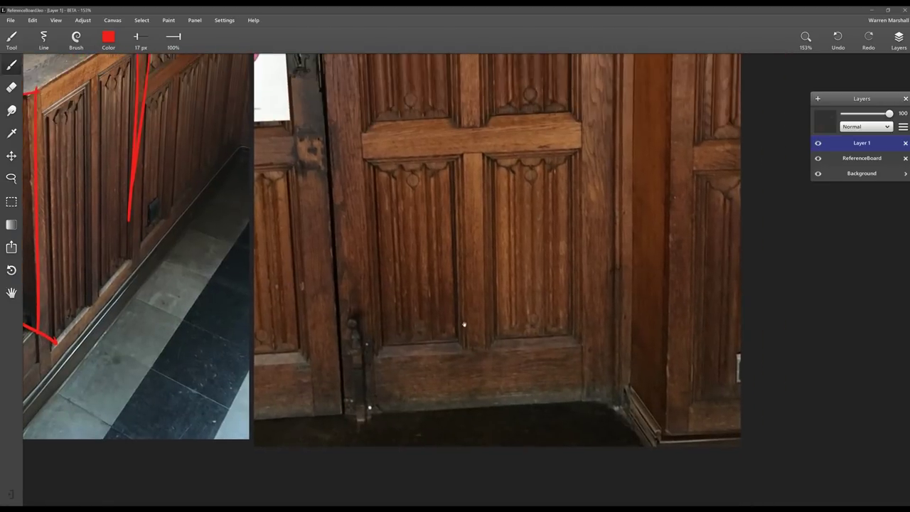
mouse_move(372, 344)
mouse_down()
mouse_move(590, 400)
mouse_move(412, 337)
mouse_move(385, 337)
mouse_up()
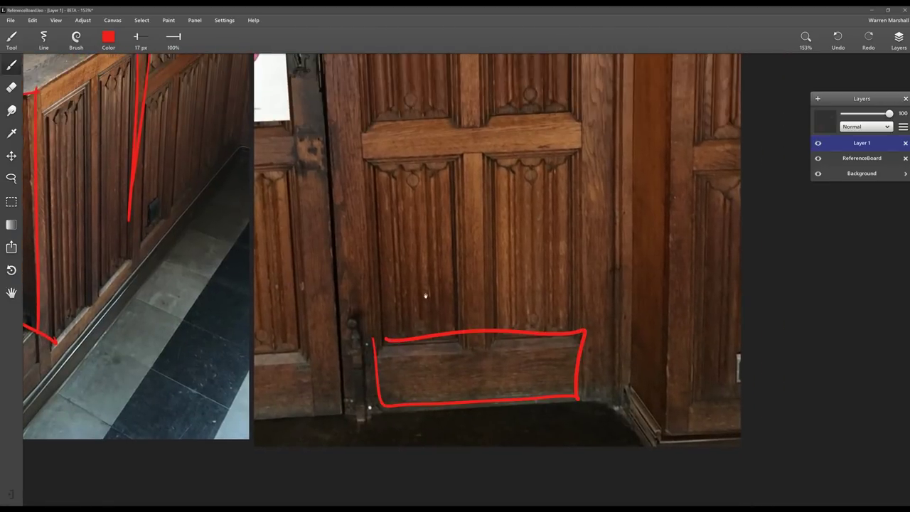
scroll(496, 226, left, 6)
scroll(496, 226, up, 5)
scroll(497, 226, right, 7)
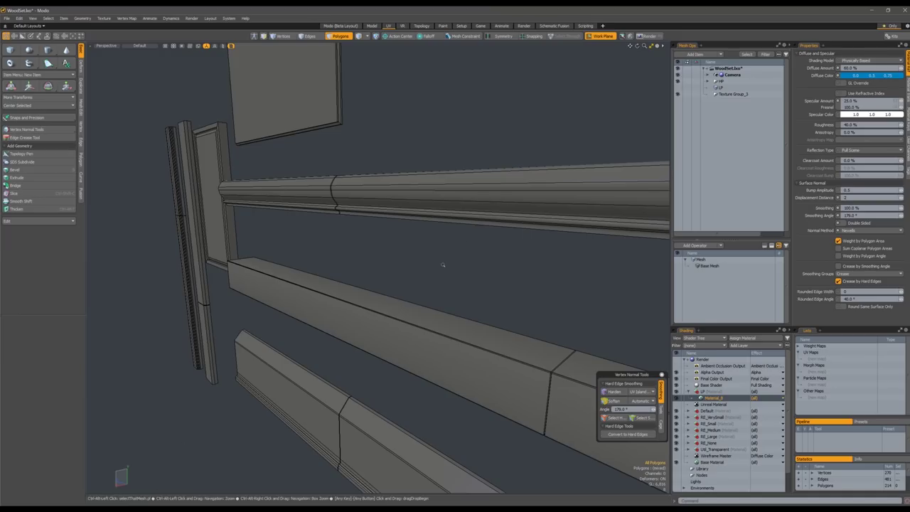
- Switch to Modo and examine the three long horizontal beams from the side
alt+drag(443, 264, 448, 289)
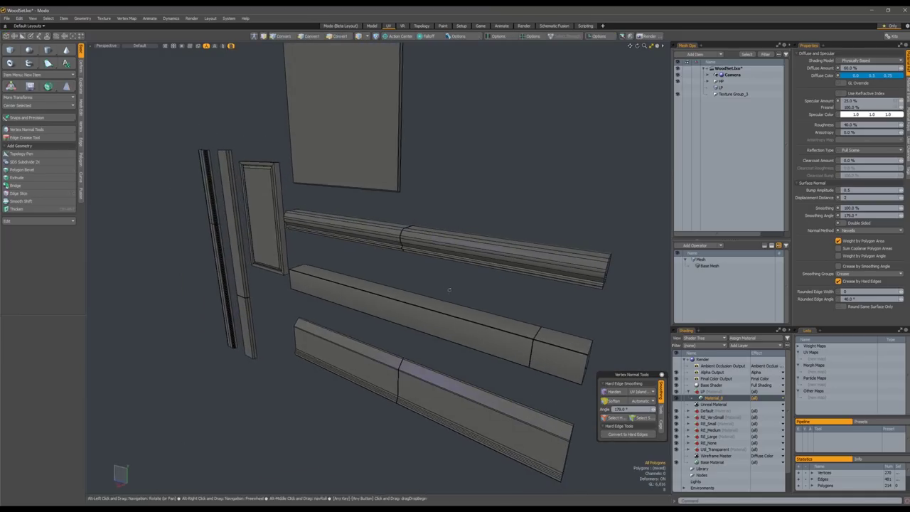
mouse_move(389, 240)
alt+mouse_down()
mouse_move(426, 248)
mouse_move(497, 196)
mouse_move(386, 227)
mouse_move(441, 221)
mouse_move(433, 238)
alt+mouse_up()
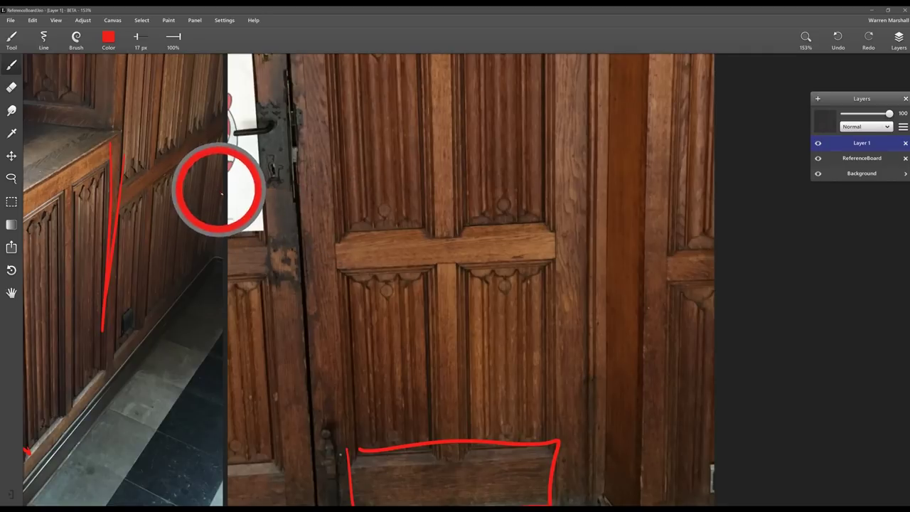
- Switch back to the reference board and outline a section of the cornice moulding above the panelling in red
mouse_move(184, 197)
middle_down()
mouse_move(333, 284)
mouse_move(447, 325)
middle_up()
mouse_move(348, 197)
middle_down()
mouse_move(387, 379)
mouse_move(378, 482)
middle_up()
middle_drag(577, 62, 681, 170)
mouse_move(317, 272)
mouse_down()
mouse_move(403, 242)
mouse_move(158, 157)
mouse_up()
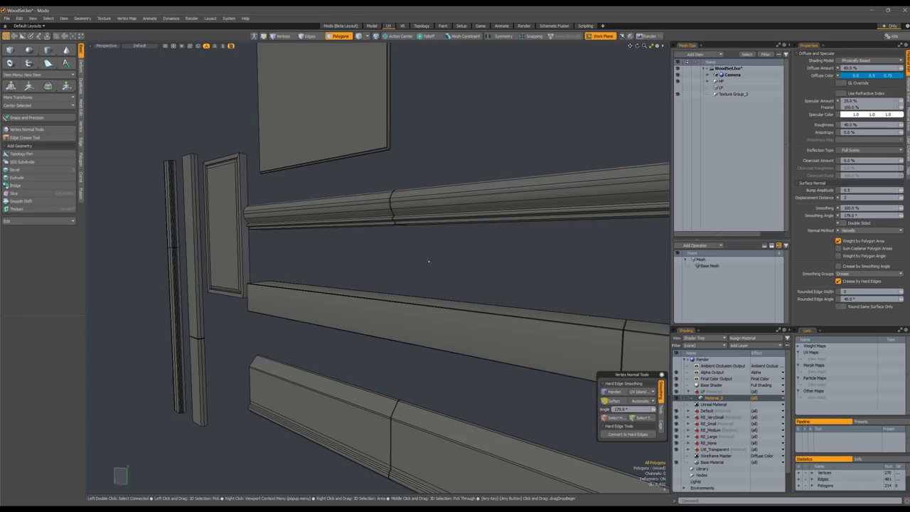
- Switch to Modo and inspect the large square panel mesh, including its thin bevelled edges
alt+drag(450, 163, 416, 330)
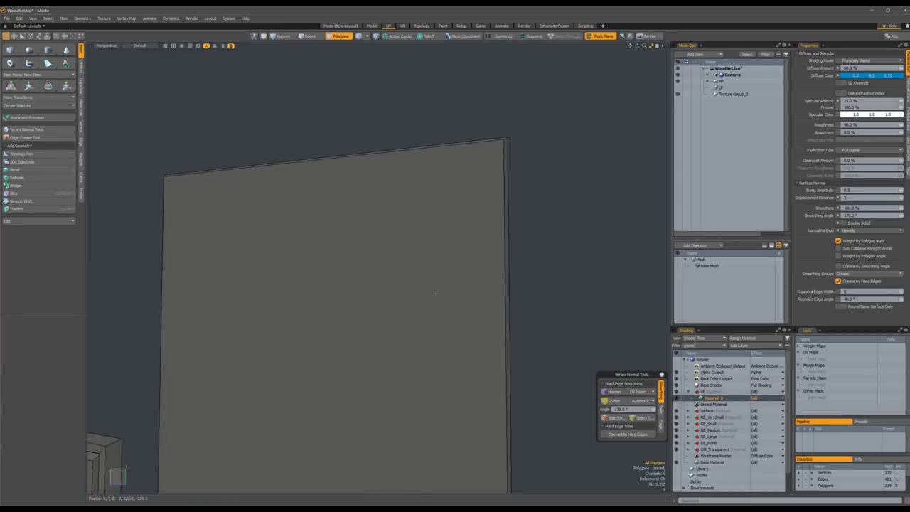
click(356, 301)
alt+drag(356, 301, 427, 312)
click(467, 280)
alt+drag(466, 280, 419, 190)
click(437, 211)
click(436, 176)
click(459, 186)
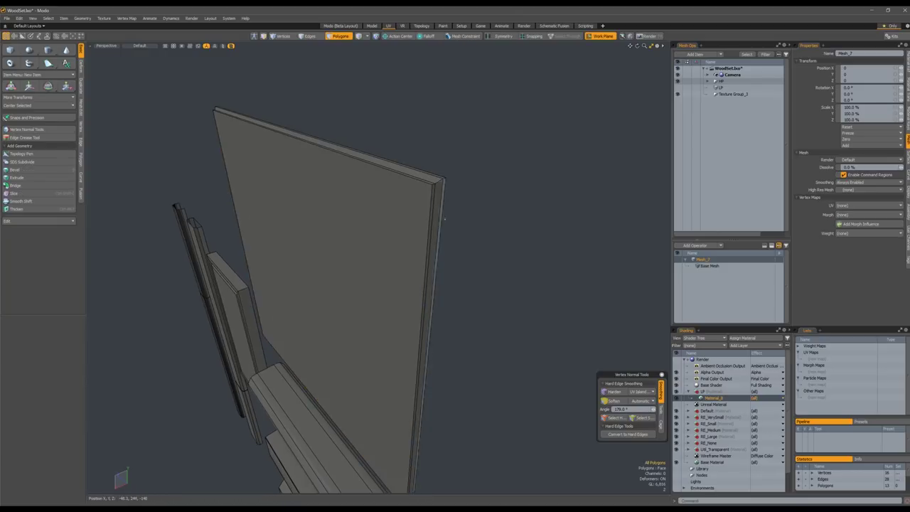
- Select the front polygon of the large square panel, and clear the selection
alt+drag(387, 270, 394, 312)
click(426, 275)
alt+shift+drag(394, 312, 394, 231)
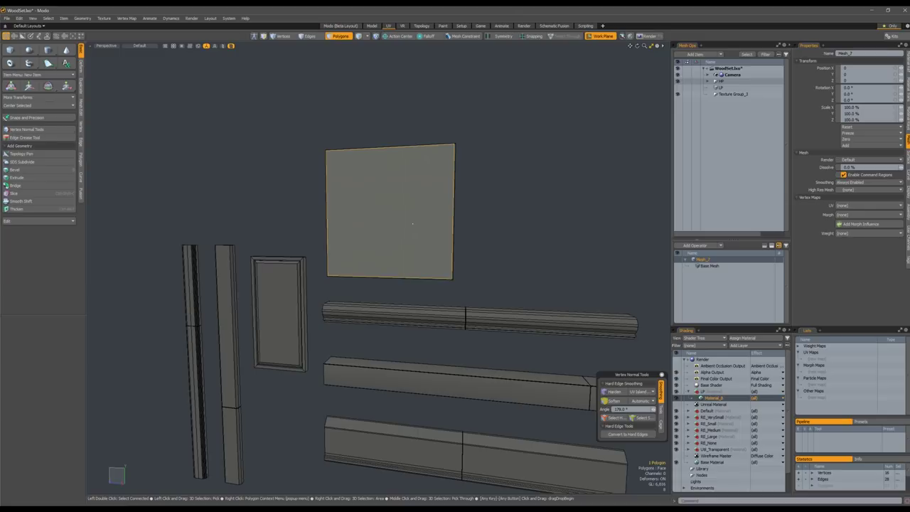
click(545, 187)
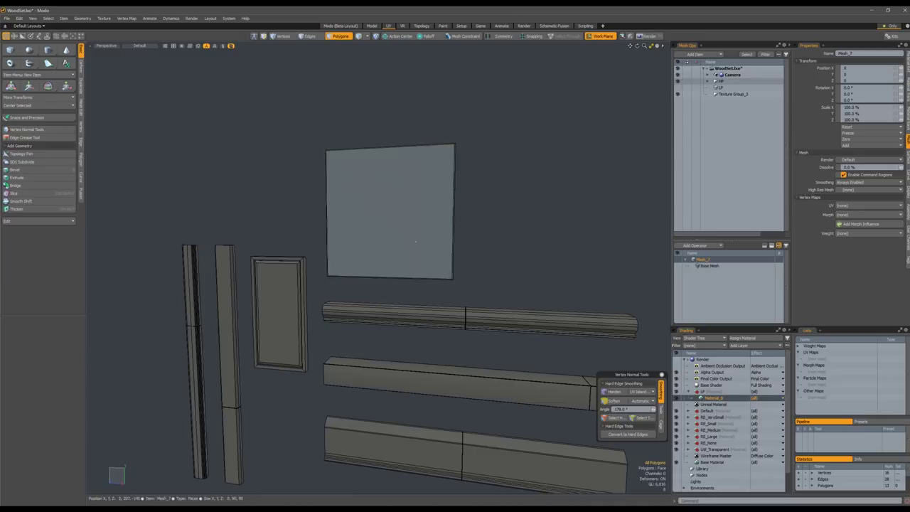
- Examine the whole kit of square panel, framed panel, posts and beams from several angles
alt+drag(471, 215, 493, 232)
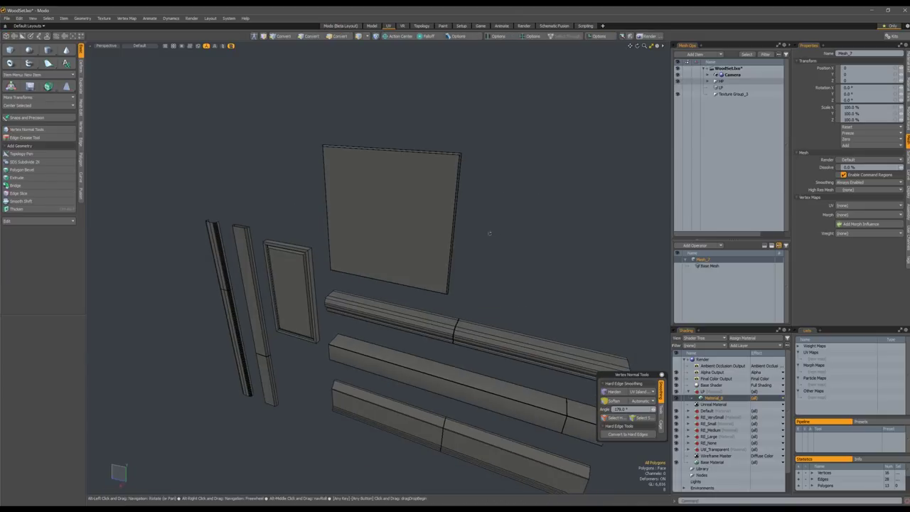
scroll(476, 199, up, 4)
scroll(424, 268, down, 3)
alt+drag(424, 268, 402, 249)
alt+shift+drag(401, 248, 369, 213)
alt+shift+drag(426, 230, 457, 238)
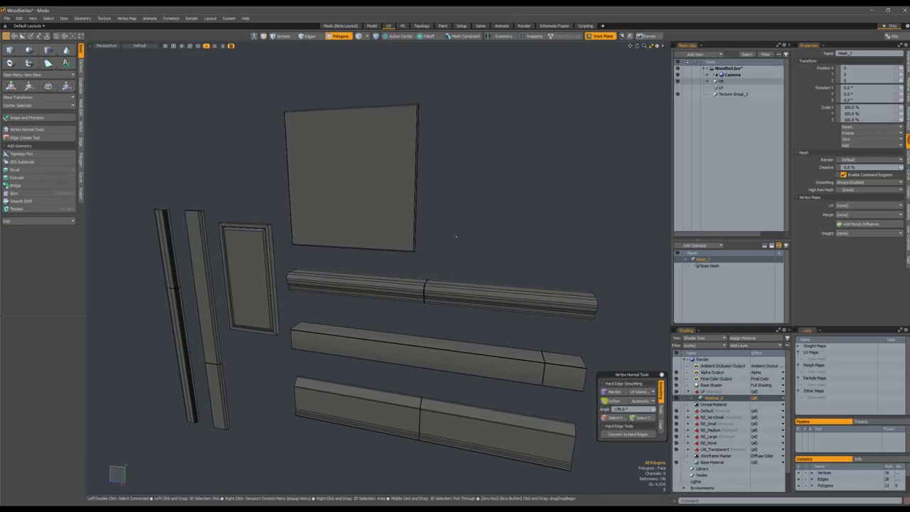
alt+drag(456, 236, 366, 151)
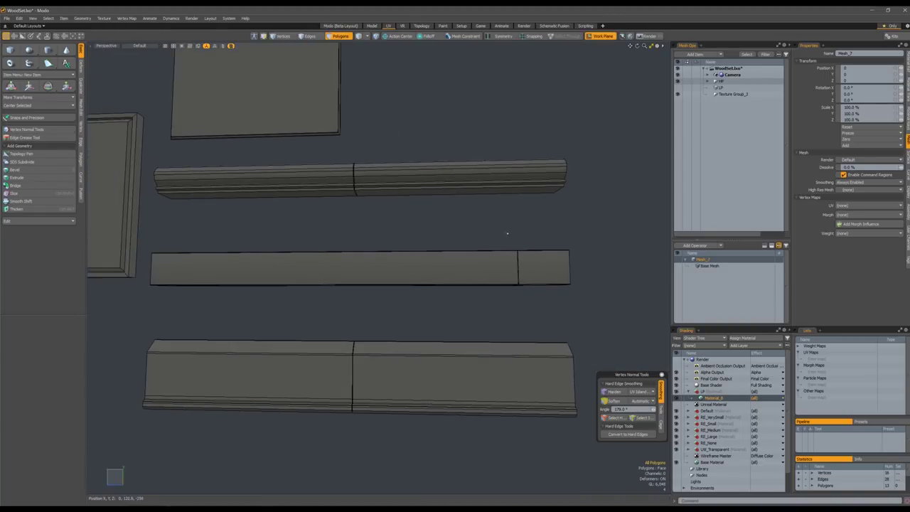
- Examine the bevelled seam that splits the lowest skirting beam up close, and compare it with the neighbouring beams and posts
alt+drag(376, 334, 427, 287)
key(3)
alt+drag(476, 286, 474, 294)
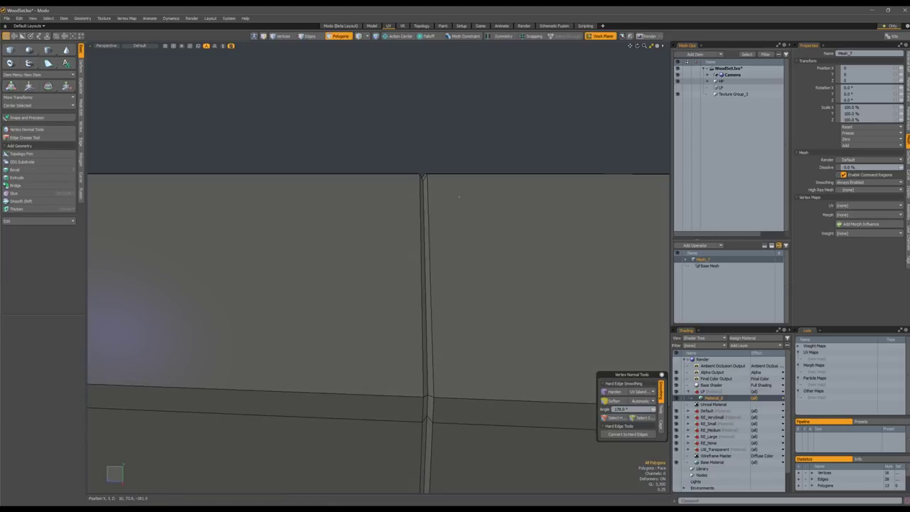
alt+drag(457, 278, 407, 298)
scroll(388, 332, down, 6)
alt+drag(388, 331, 409, 298)
scroll(377, 309, down, 5)
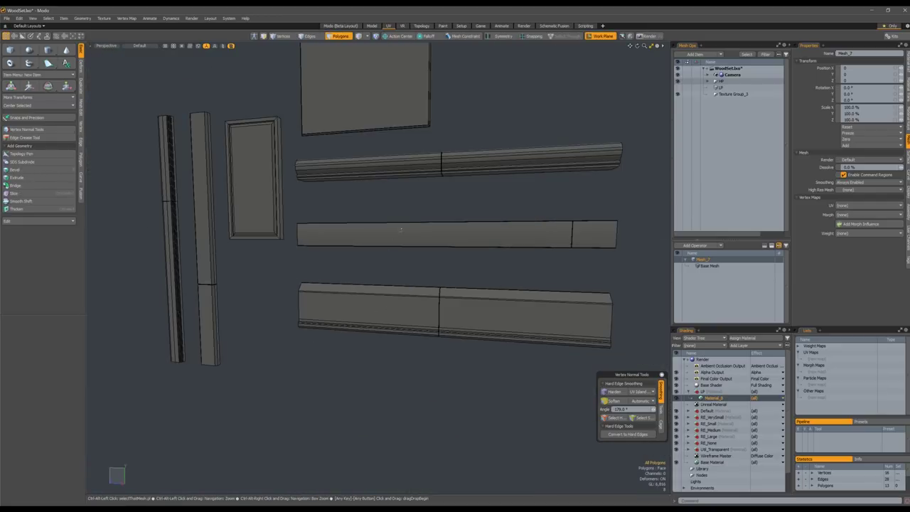
alt+shift+drag(440, 213, 497, 266)
alt+shift+drag(307, 250, 378, 245)
ctrl+alt+drag(274, 248, 189, 187)
alt+shift+drag(473, 251, 397, 243)
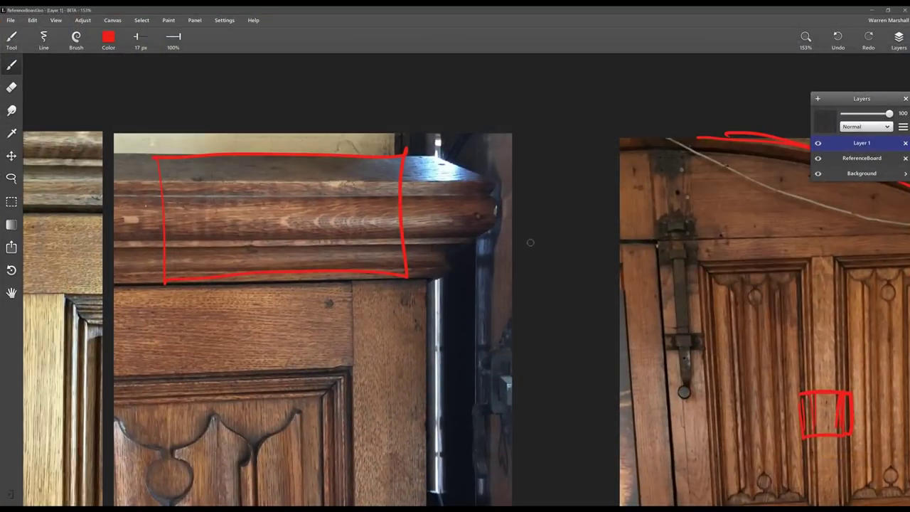
- Switch back to the reference board and review the outlined cornice and the marked areas on the door photo
middle_drag(682, 242, 561, 227)
middle_drag(721, 265, 563, 115)
mouse_move(648, 399)
middle_down()
mouse_move(612, 163)
mouse_move(620, 132)
middle_up()
middle_drag(616, 294, 624, 86)
middle_drag(716, 208, 243, 196)
middle_drag(339, 127, 427, 388)
middle_drag(413, 169, 474, 415)
middle_drag(385, 160, 406, 405)
middle_drag(424, 367, 612, 195)
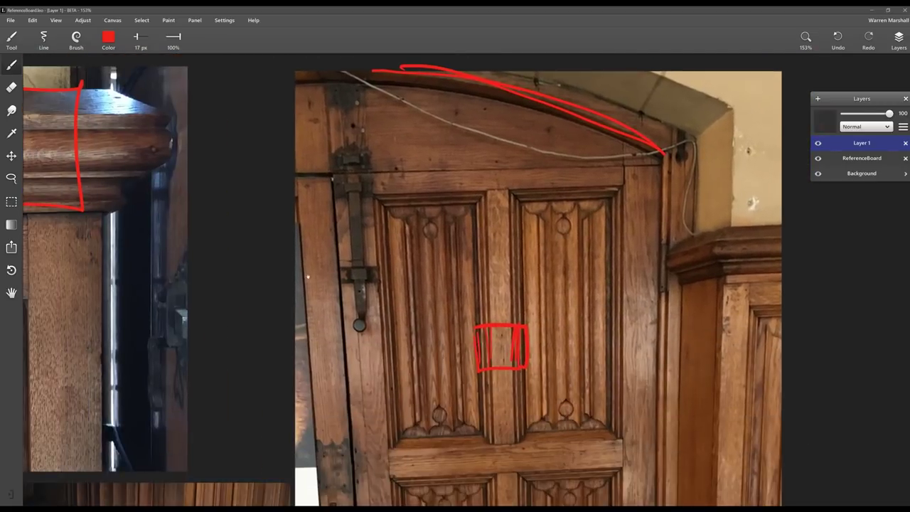
- Review the outlined wall board, corner post and base boards in the bench photo
scroll(307, 276, down, 10)
scroll(555, 261, right, 4)
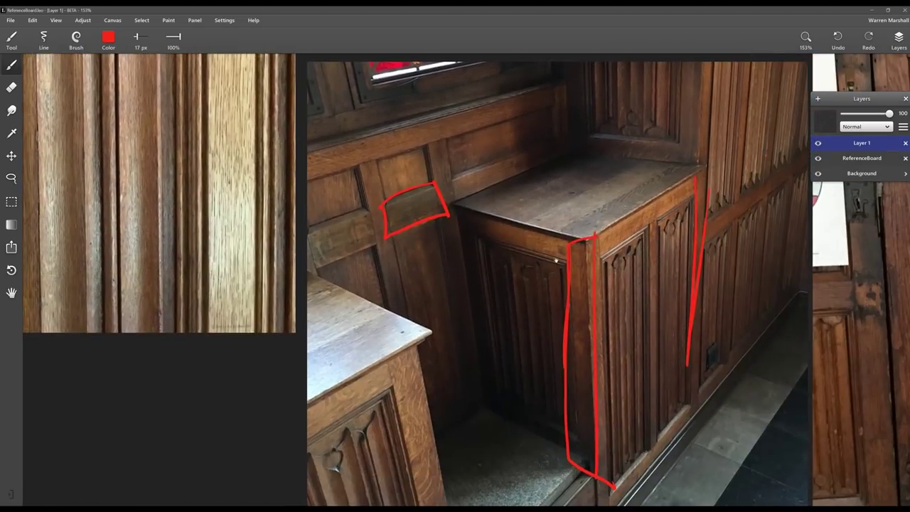
scroll(556, 260, right, 4)
scroll(498, 285, down, 6)
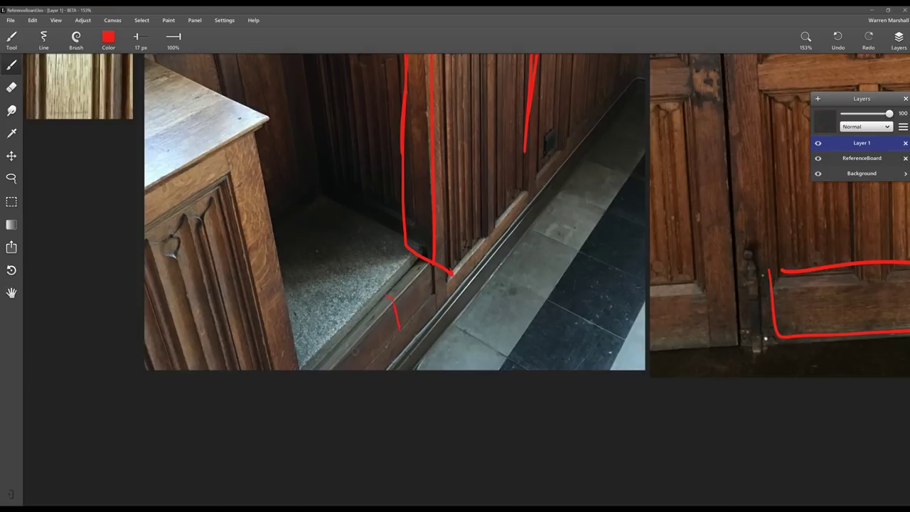
scroll(450, 231, up, 8)
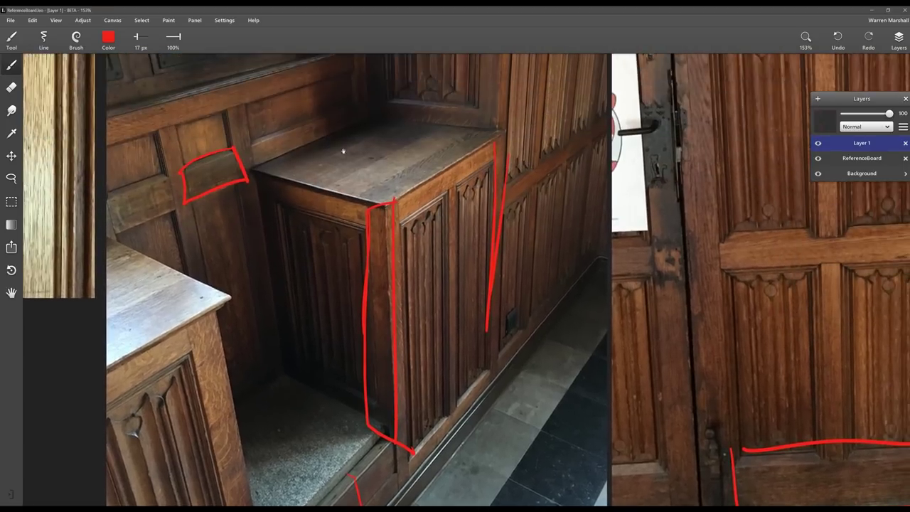
- Mark the ledge above the wall panelling in the bench photo with a short red stroke
scroll(456, 198, left, 3)
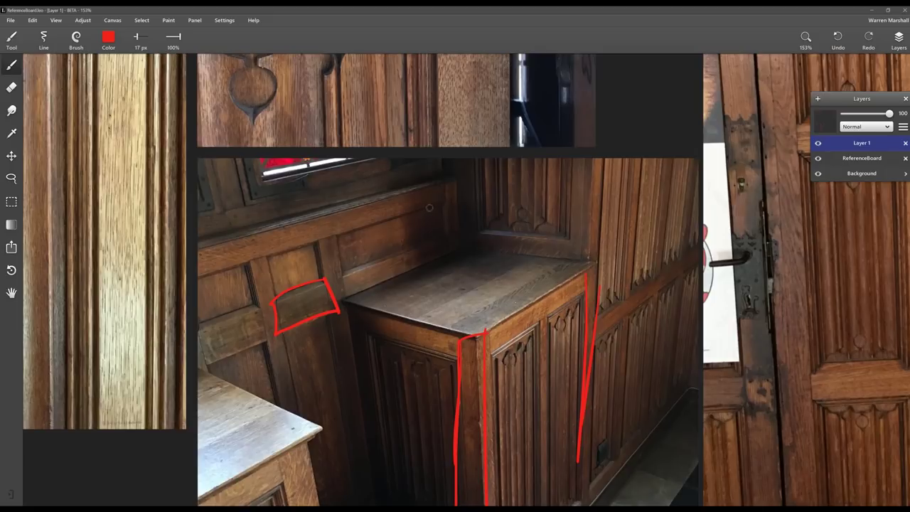
scroll(434, 202, left, 2)
scroll(427, 205, up, 1)
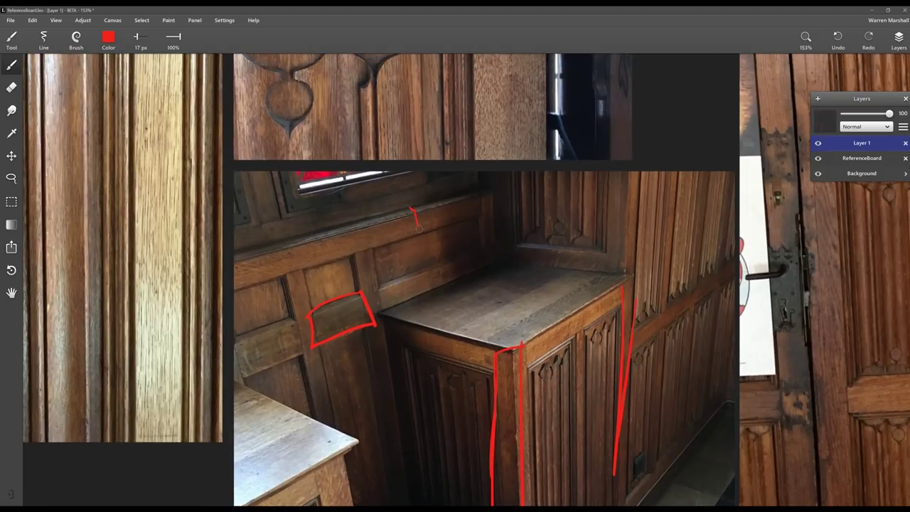
scroll(451, 238, up, 4)
scroll(450, 242, left, 2)
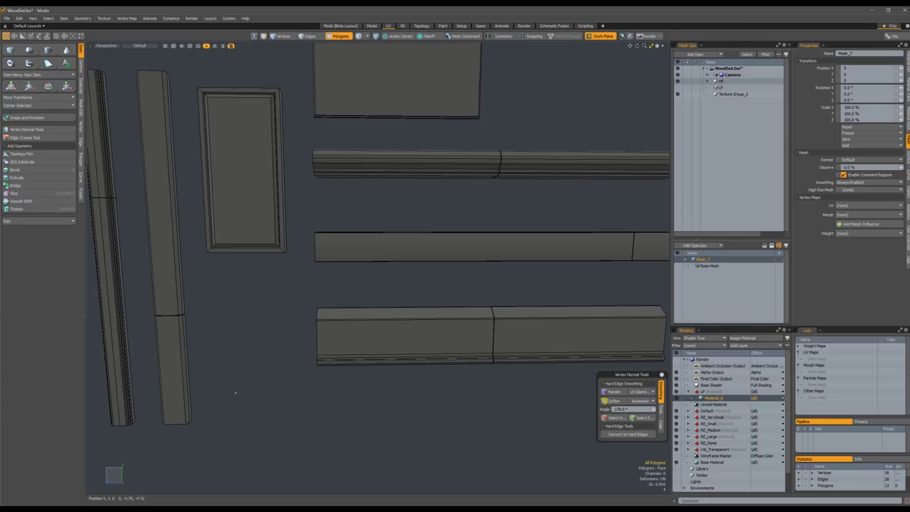
- Switch to Modo and examine the high-poly trim kit, with all its panels, posts and beams in view
key(a)
alt+drag(428, 282, 402, 271)
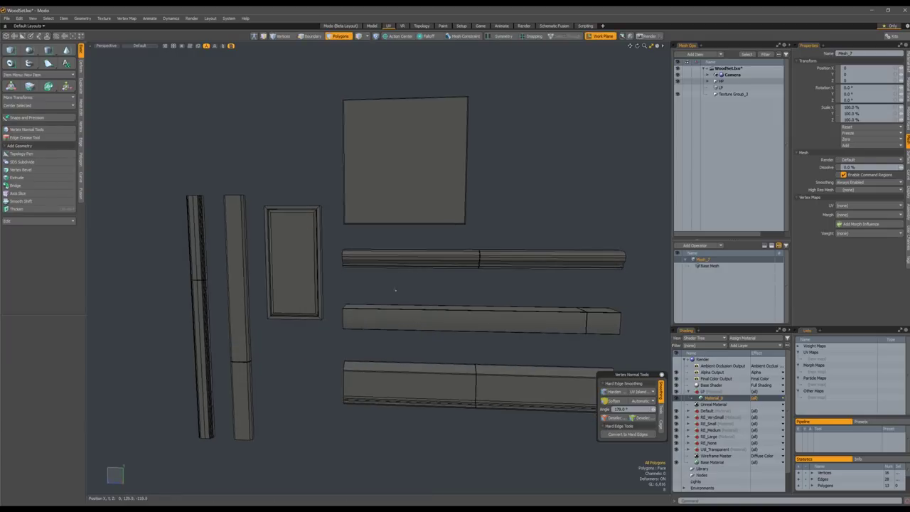
alt+drag(395, 282, 427, 281)
alt+drag(455, 228, 465, 201)
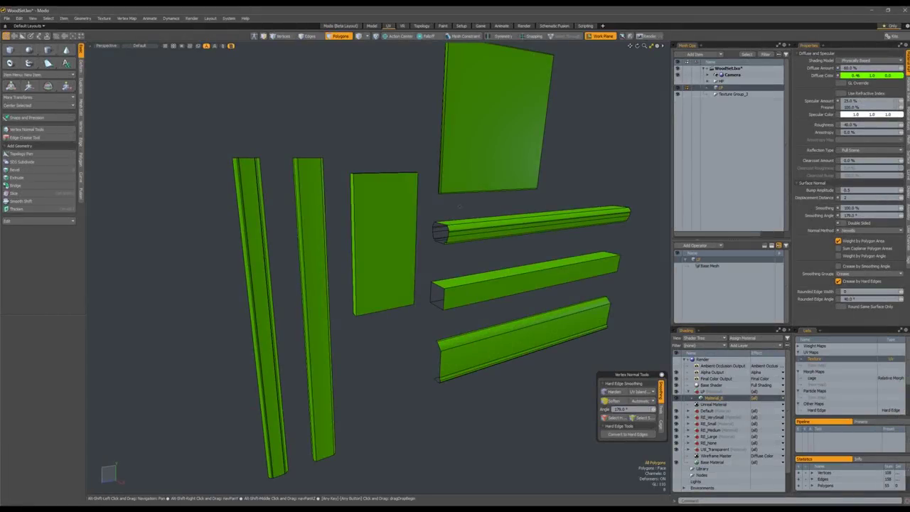
- Examine the open ends of the low-poly beams and show the HP mesh over the low-poly kit
alt+shift+drag(459, 206, 425, 229)
alt+drag(458, 300, 376, 234)
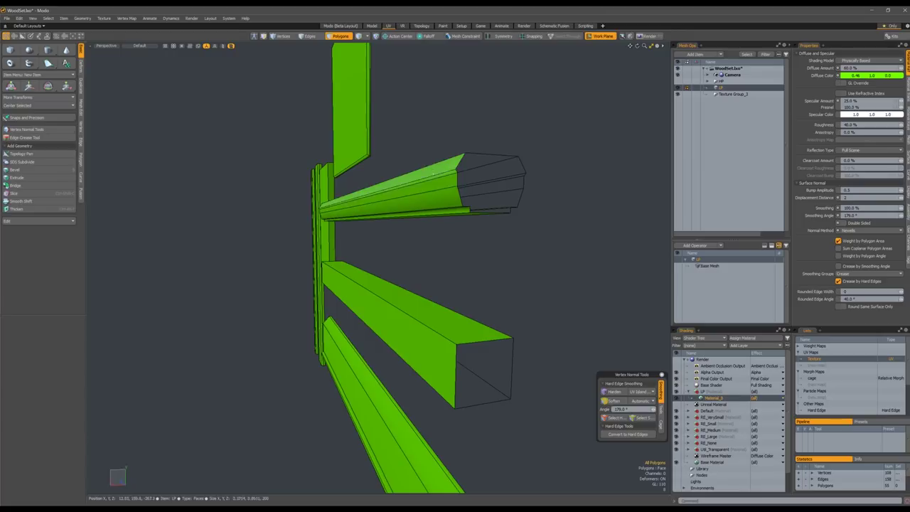
alt+drag(430, 173, 490, 211)
click(678, 81)
ctrl+alt+drag(490, 211, 567, 231)
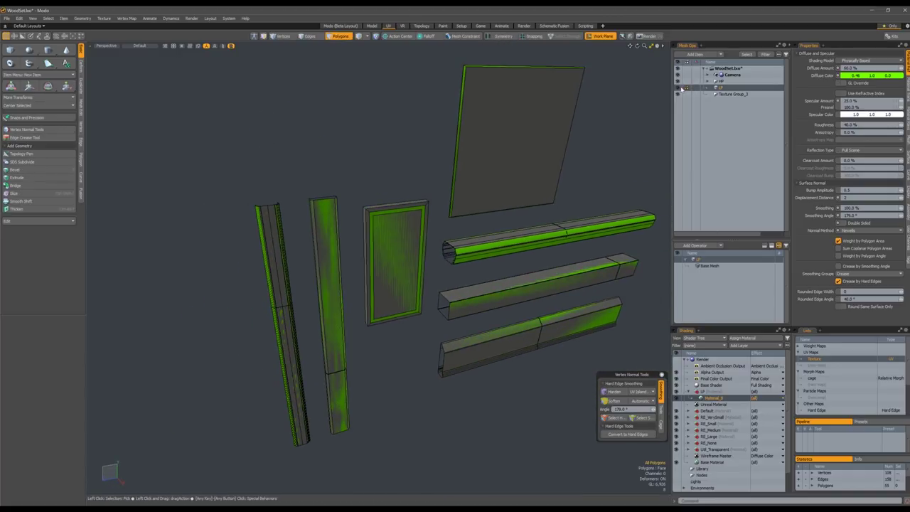
- Hide the HP mesh and examine the moulding profiles of the low-poly posts up close
click(676, 82)
alt+scroll(295, 217, up, 10)
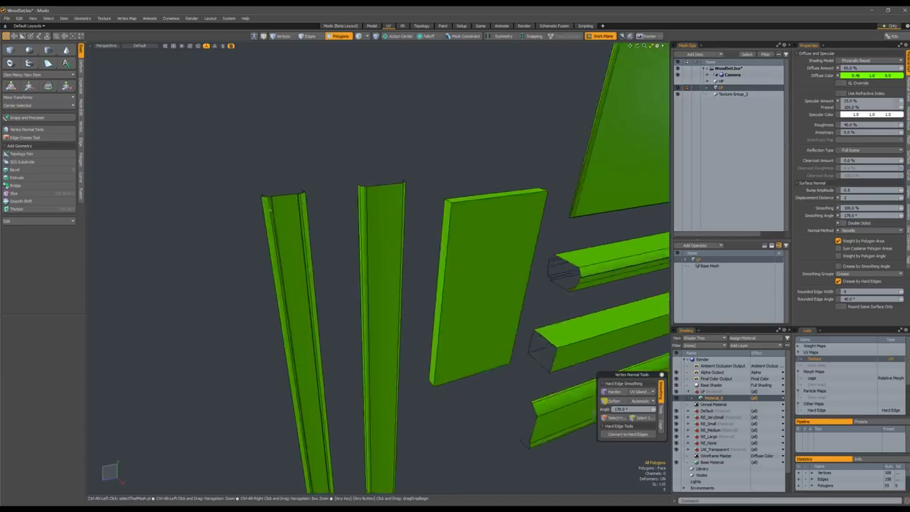
alt+drag(306, 203, 248, 89)
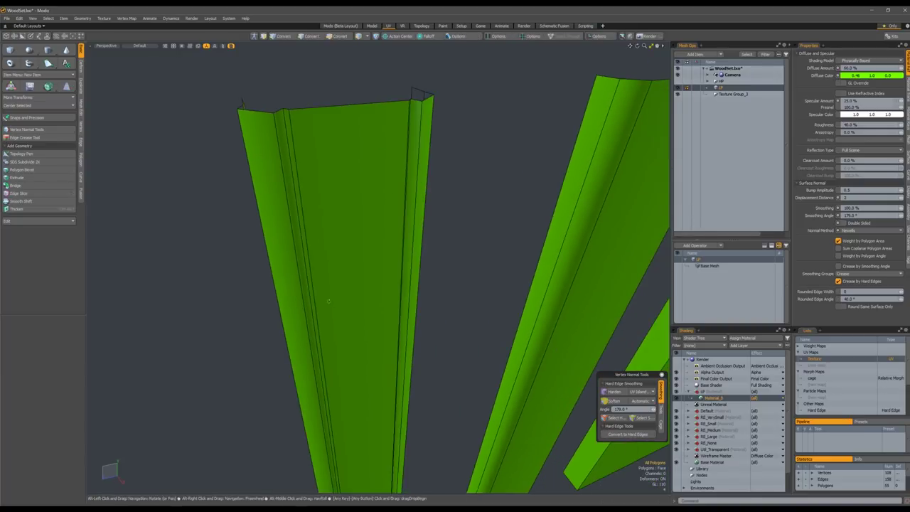
alt+drag(298, 192, 419, 249)
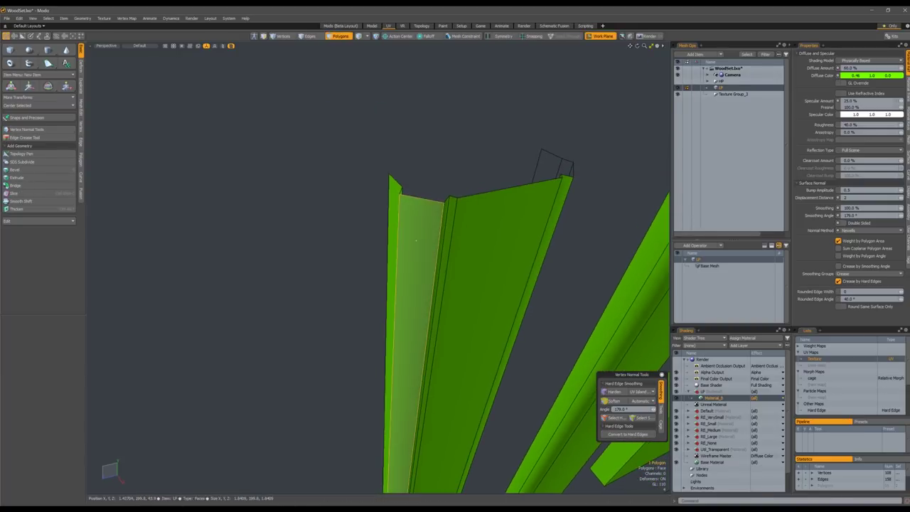
key(shift+a)
click(405, 135)
alt+drag(405, 135, 428, 157)
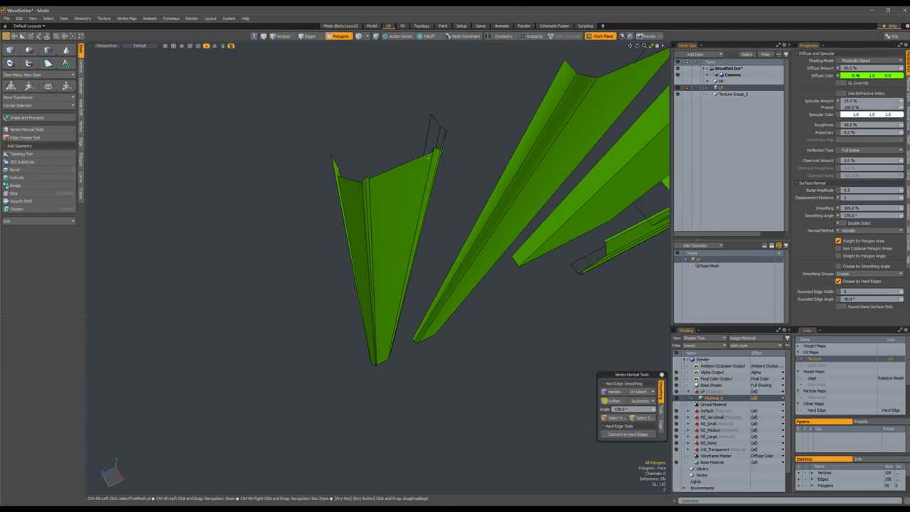
- Show the HP mesh again and compare it with the low-poly post ends and the whole kit
click(678, 82)
alt+drag(386, 135, 359, 222)
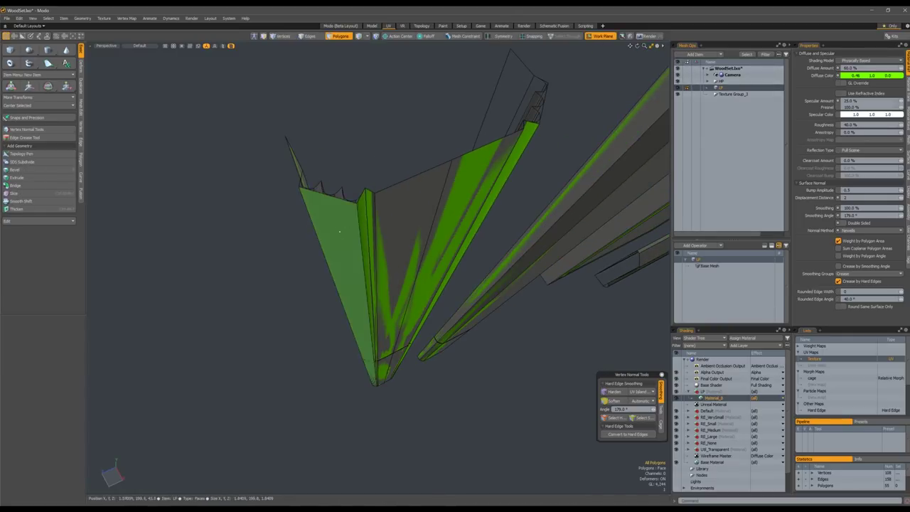
alt+drag(344, 246, 604, 99)
mouse_move(491, 174)
alt+mouse_down()
mouse_move(471, 203)
mouse_move(482, 191)
alt+mouse_up()
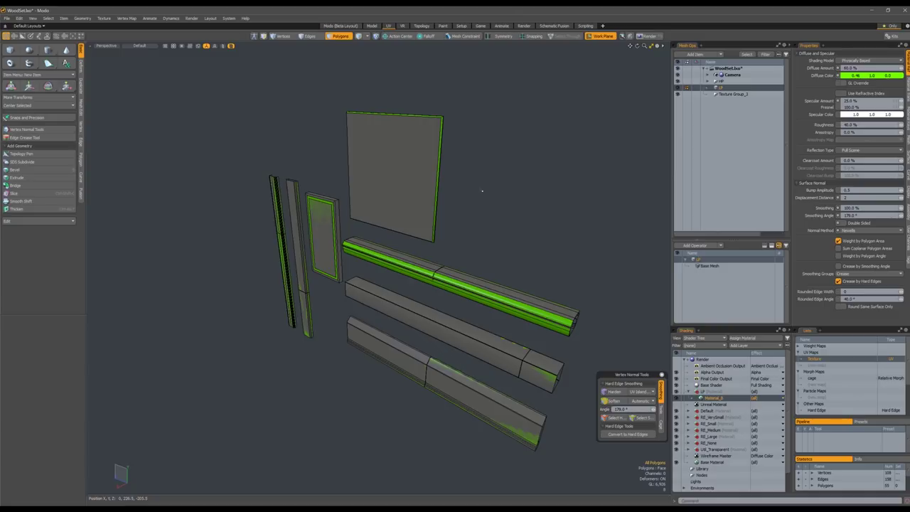
alt+drag(499, 183, 520, 192)
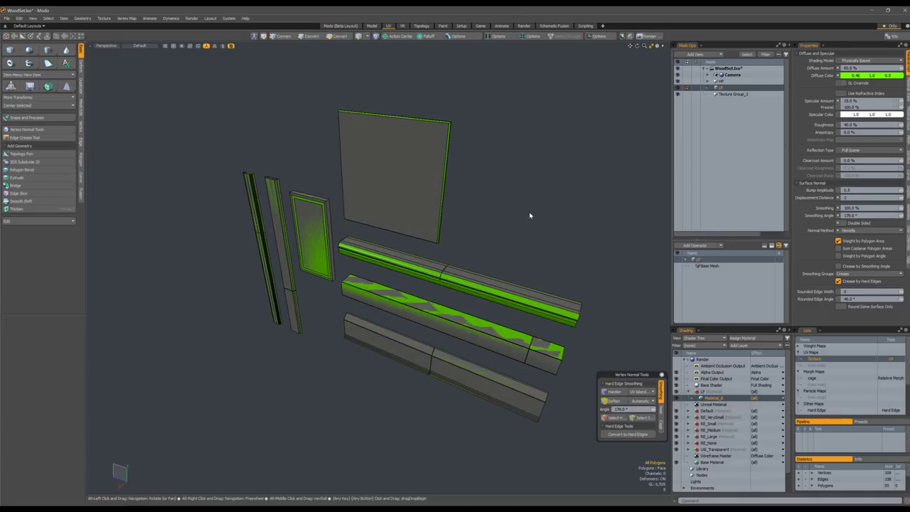
- Open the UV view beside the 3D view and examine the kit's UV layout and its unused area
key(KP_0)
alt+drag(496, 228, 518, 207)
ctrl+alt+drag(211, 293, 241, 310)
scroll(184, 333, down, 3)
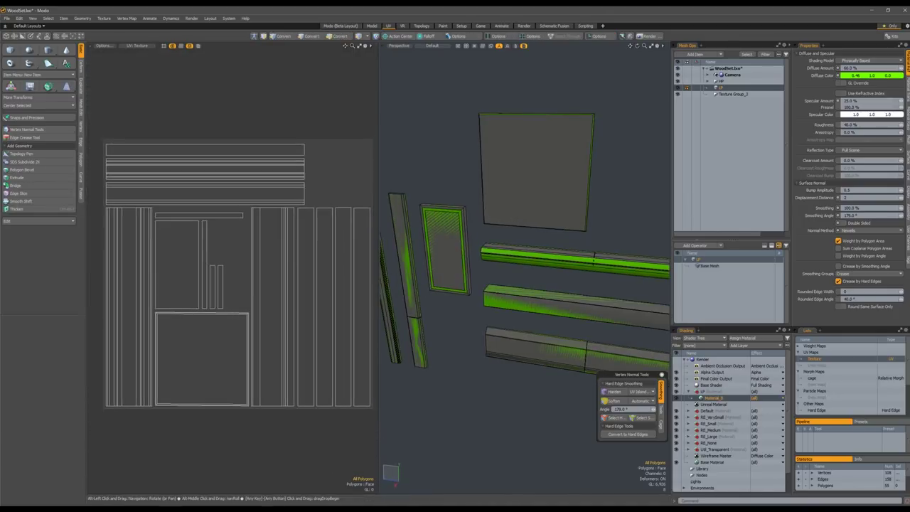
click(281, 220)
click(320, 187)
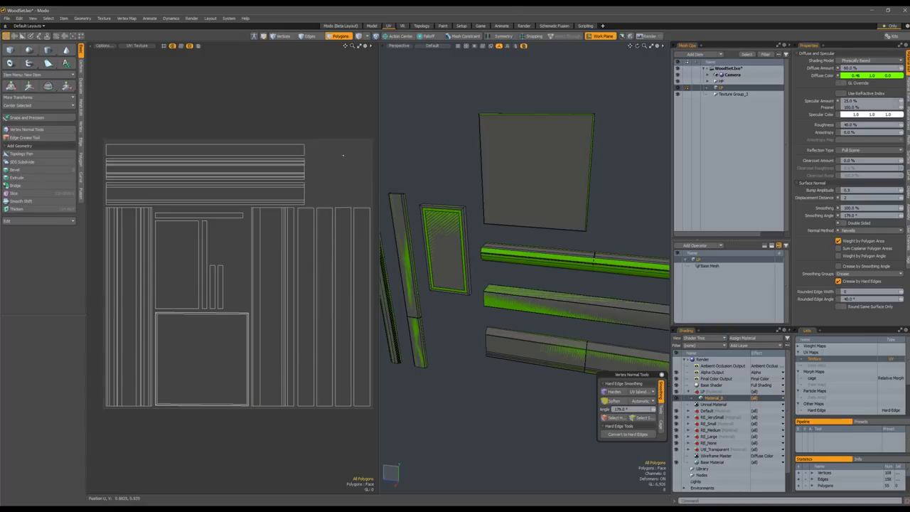
click(317, 178)
alt+shift+drag(420, 192, 402, 191)
click(400, 176)
alt+drag(306, 235, 257, 225)
scroll(285, 190, down, 2)
scroll(291, 190, up, 1)
alt+drag(298, 181, 312, 186)
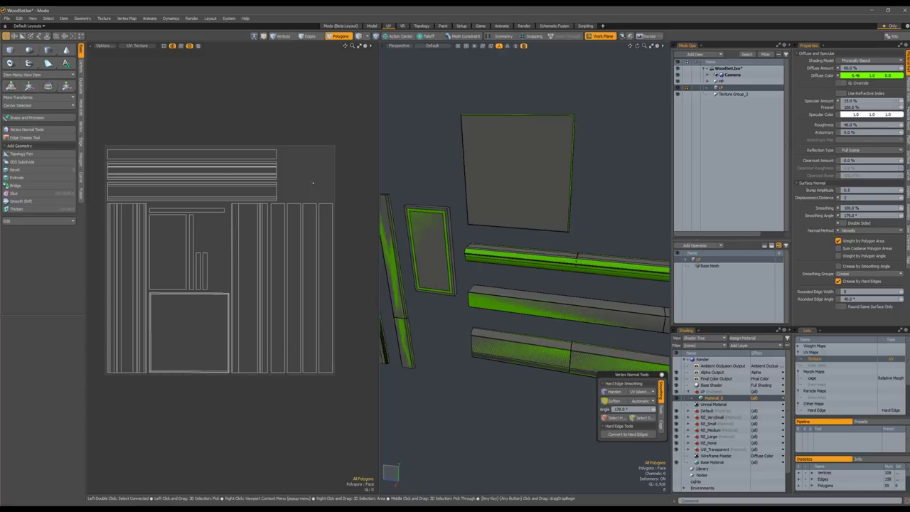
- Rotate the tall vertical UV islands and the framed panel's islands 90° so their long sides run horizontally
drag(327, 231, 236, 233)
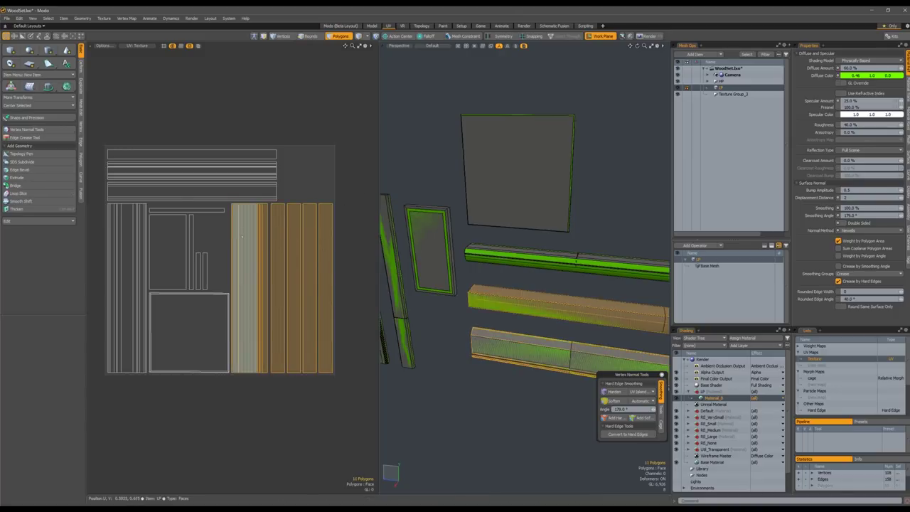
shift+click(138, 240)
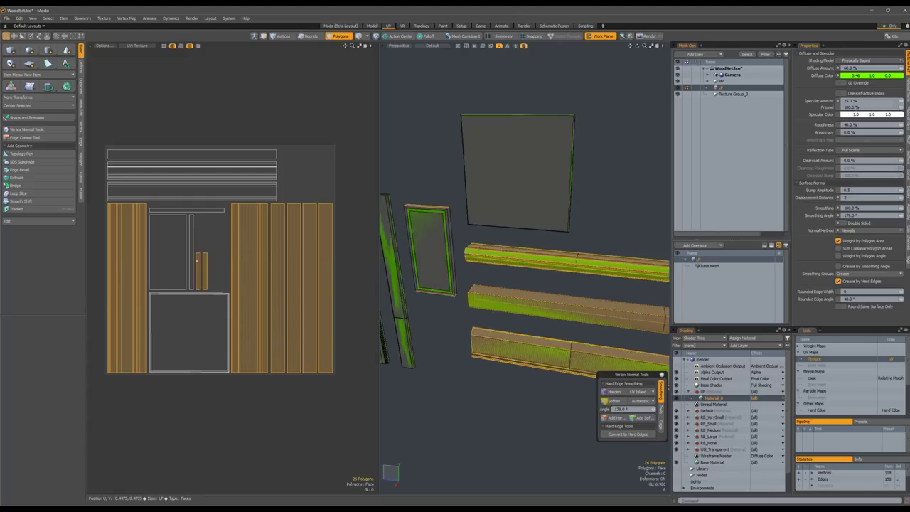
shift+click(191, 260)
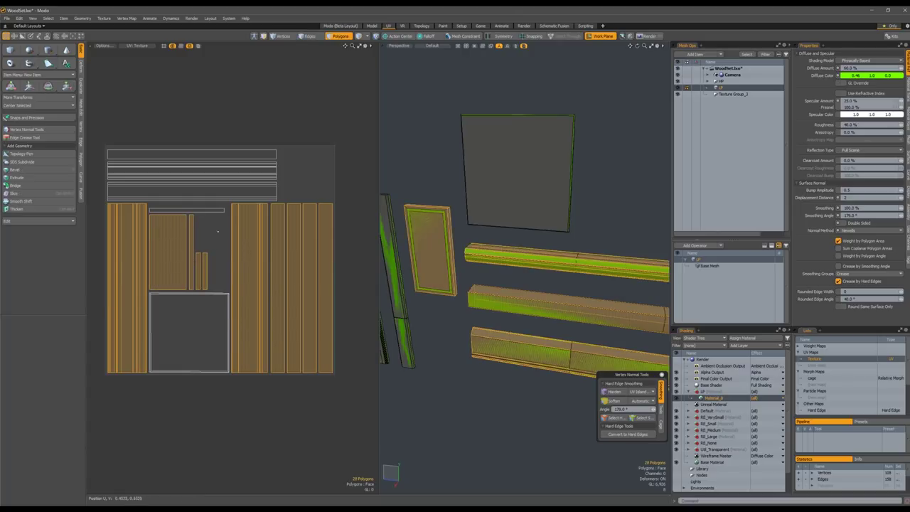
key(y)
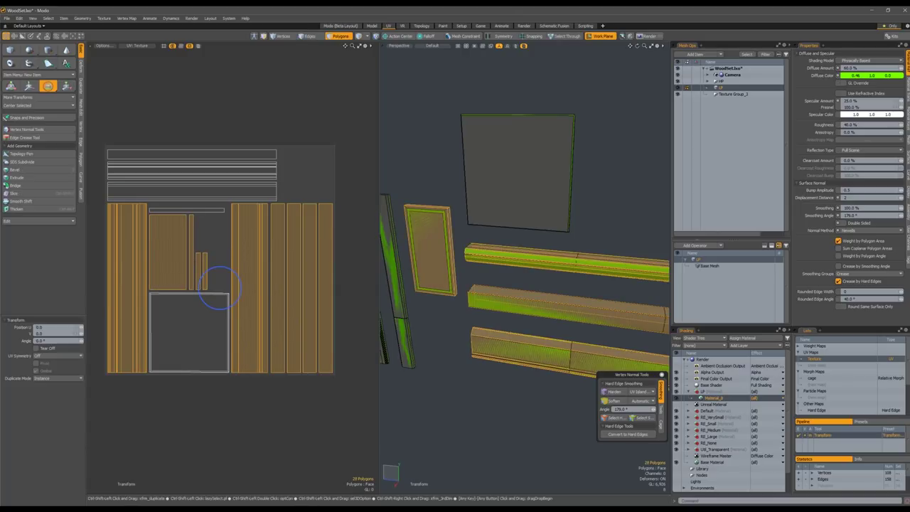
ctrl+drag(240, 290, 222, 268)
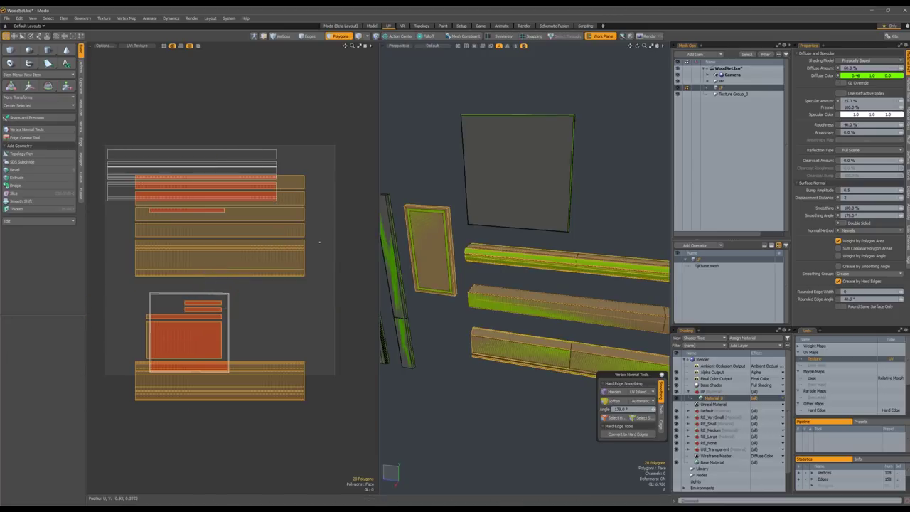
key(space)
click(317, 242)
alt+drag(317, 242, 314, 280)
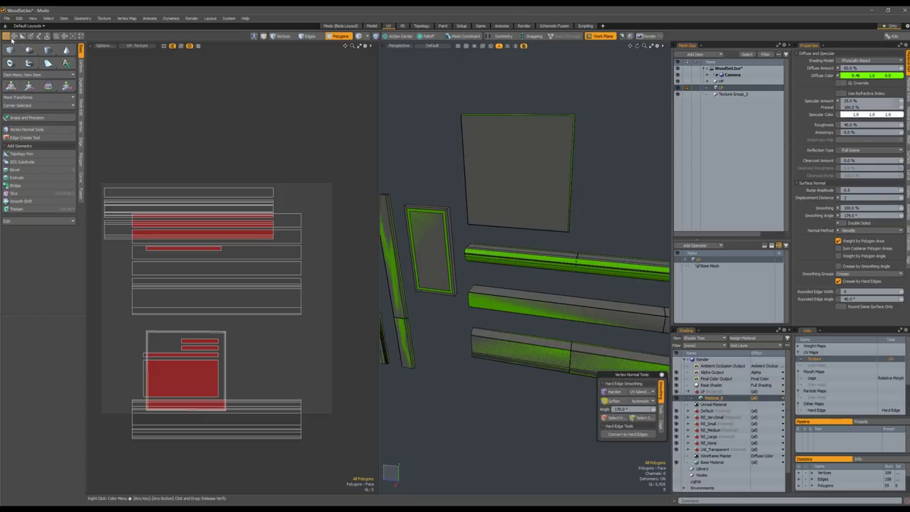
- Pack all the UV islands into the normalized region
click(13, 37)
click(13, 144)
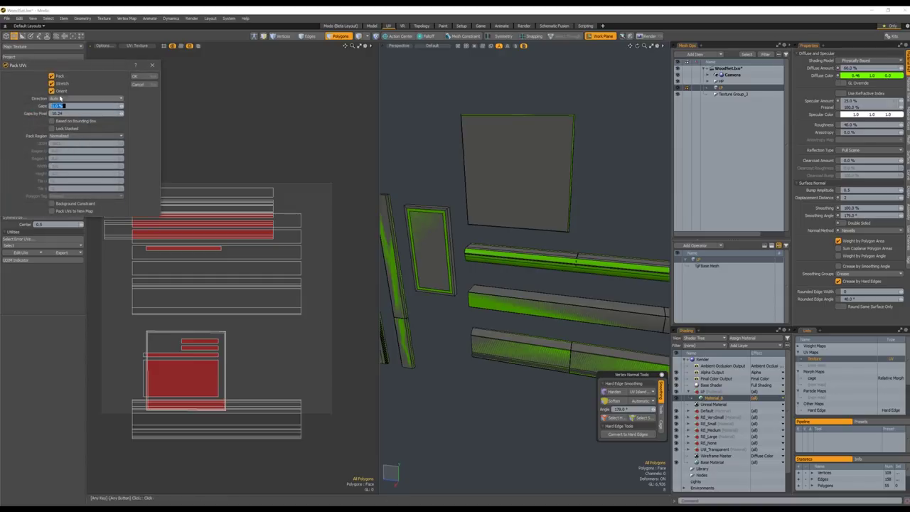
click(137, 76)
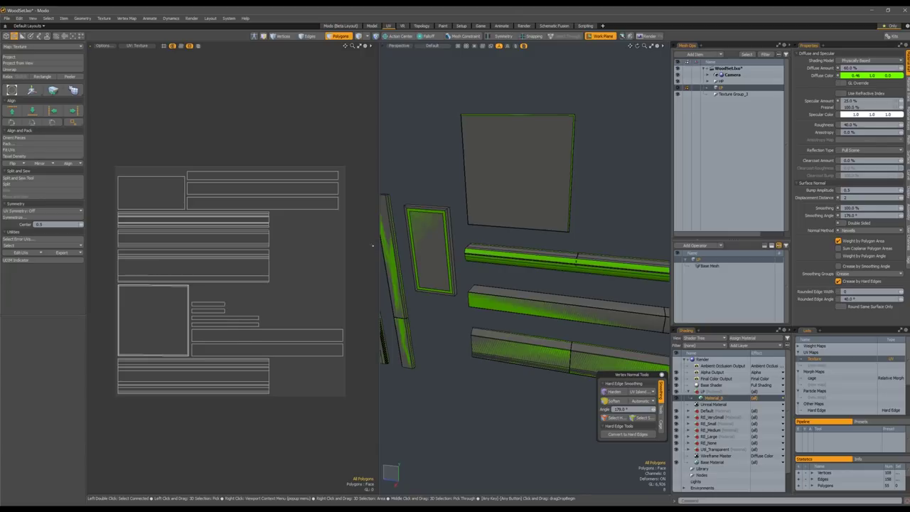
- Move the two vertical edge strips of the square panel out of its UV island, to the empty area beside the layout
ctrl+alt+drag(185, 288, 293, 237)
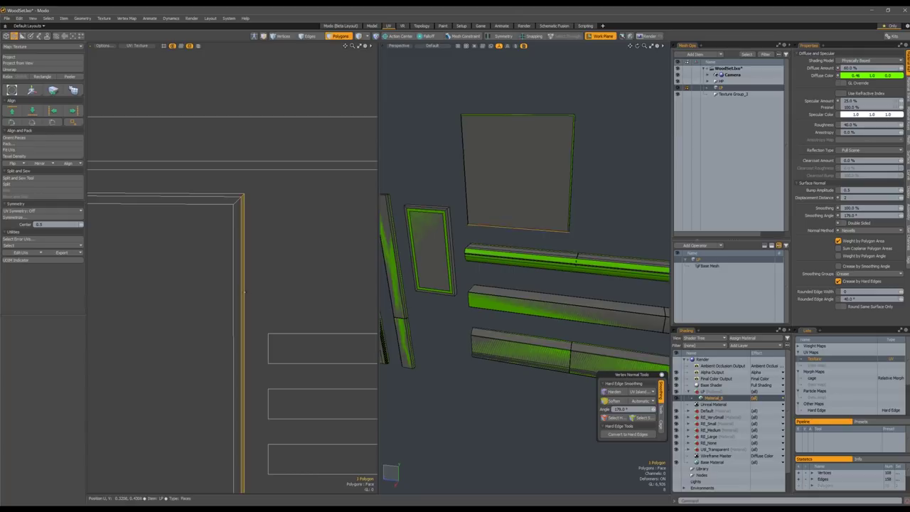
mouse_move(245, 292)
mouse_down()
mouse_move(217, 302)
mouse_move(342, 283)
mouse_move(361, 295)
mouse_up()
ctrl+alt+drag(361, 296, 419, 277)
shift+drag(218, 284, 184, 305)
alt+shift+drag(184, 304, 109, 298)
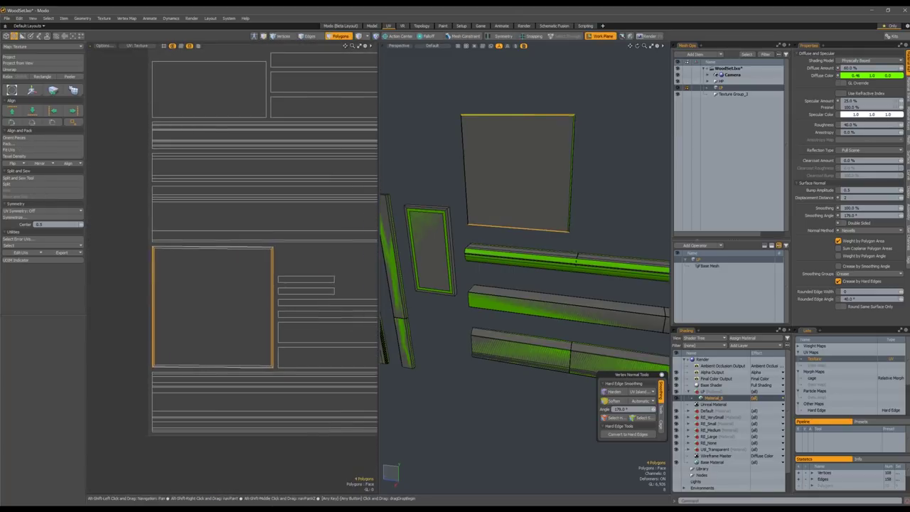
key(w)
drag(296, 262, 201, 235)
key(space)
key(Escape)
- Move the square panel's two horizontal UV edge strips out of its island, to the empty area beside the layout
alt+shift+drag(201, 426, 196, 179)
shift+drag(172, 317, 172, 323)
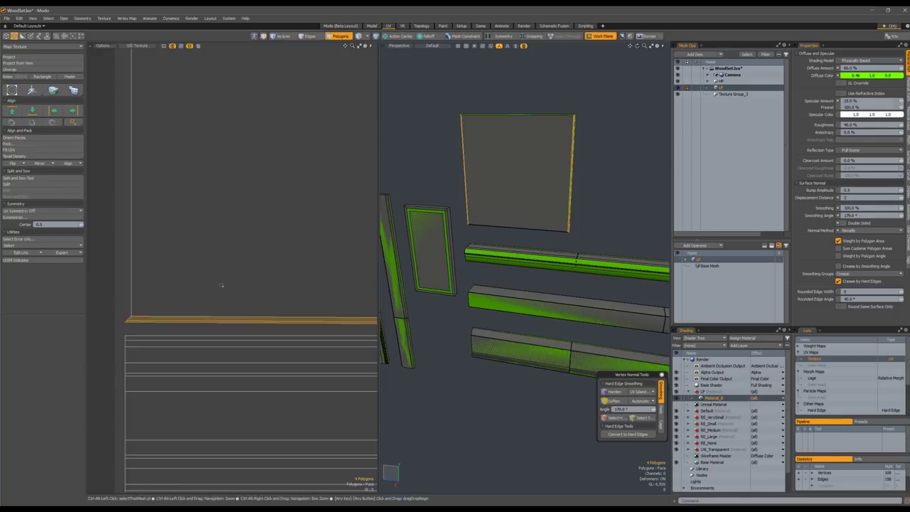
scroll(220, 285, down, 4)
key(y)
drag(240, 245, 184, 245)
key(q)
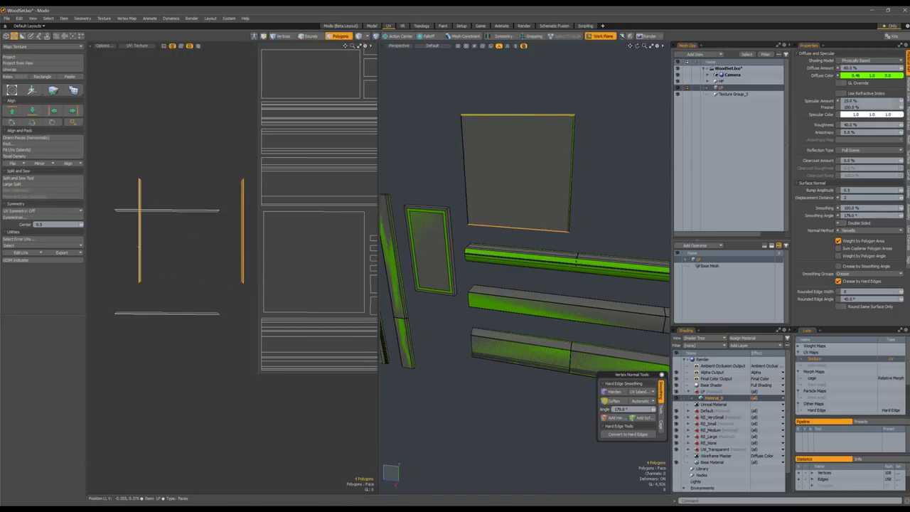
- Rotate the square panel's vertical UV edge strips to horizontal and pack all the UV islands again
key(e)
ctrl+drag(180, 250, 208, 239)
key(q)
click(230, 228)
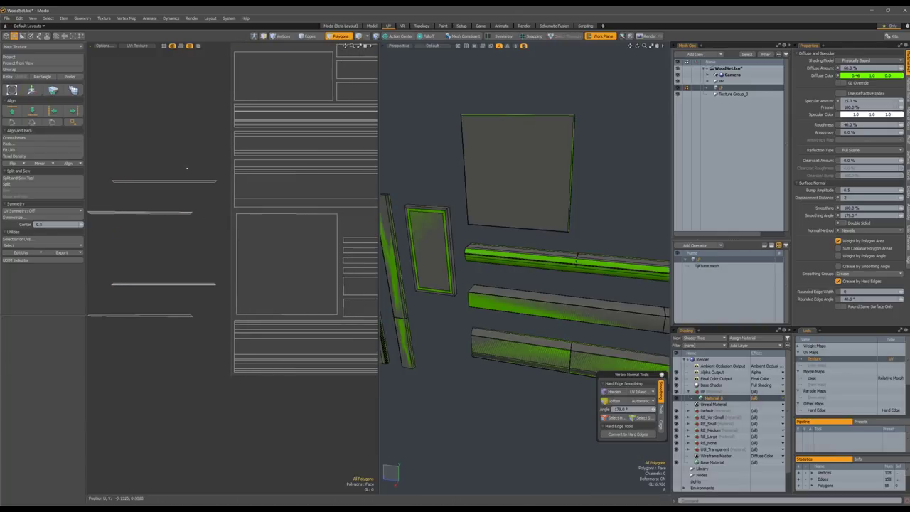
click(23, 144)
click(135, 76)
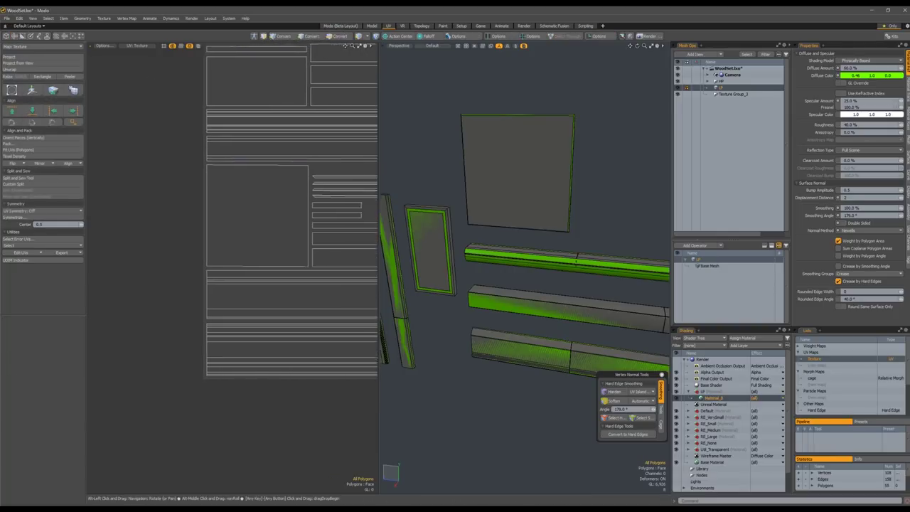
- Select the packed edge strips to check them against the square panel in 3D, and review the repacked UV layout
scroll(264, 205, up, 6)
double_click(270, 207)
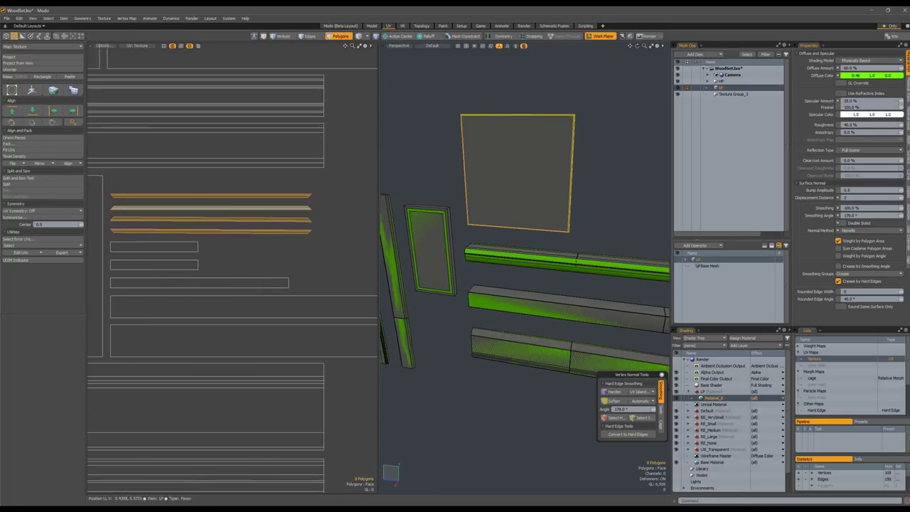
alt+drag(461, 257, 549, 247)
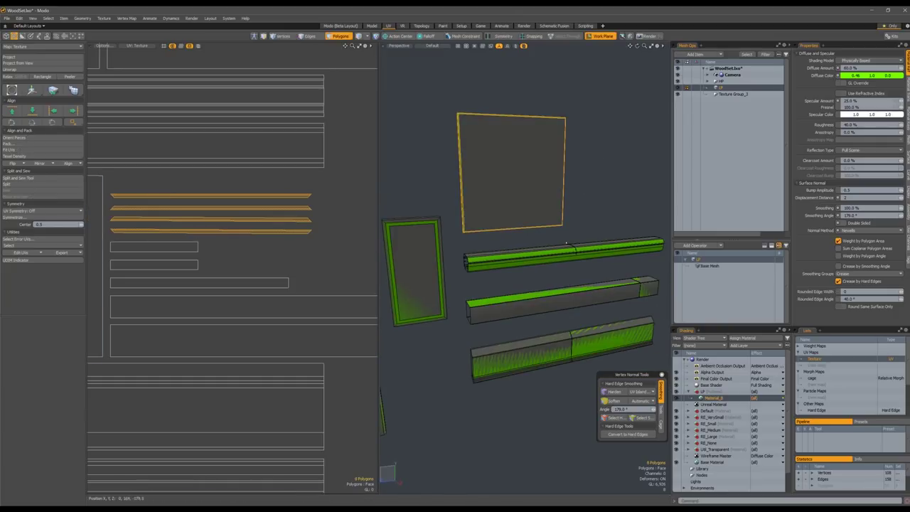
click(484, 240)
scroll(284, 251, down, 3)
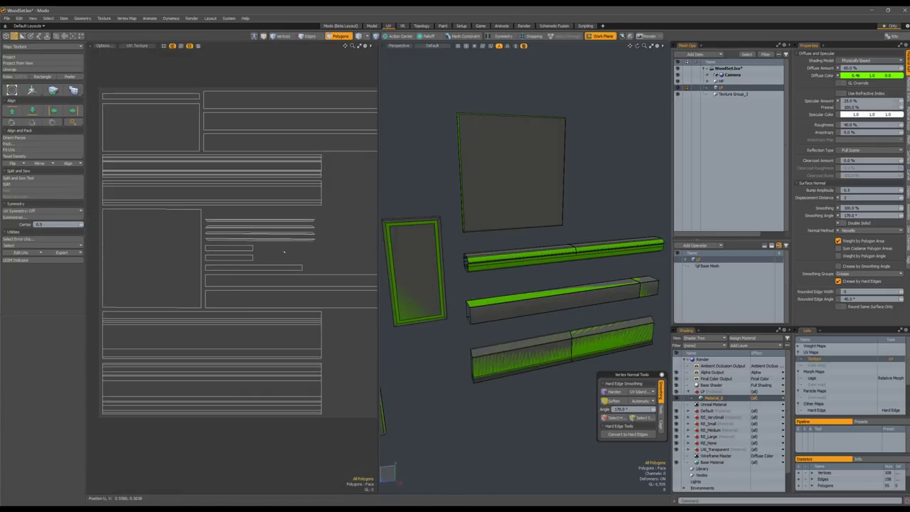
scroll(306, 215, down, 3)
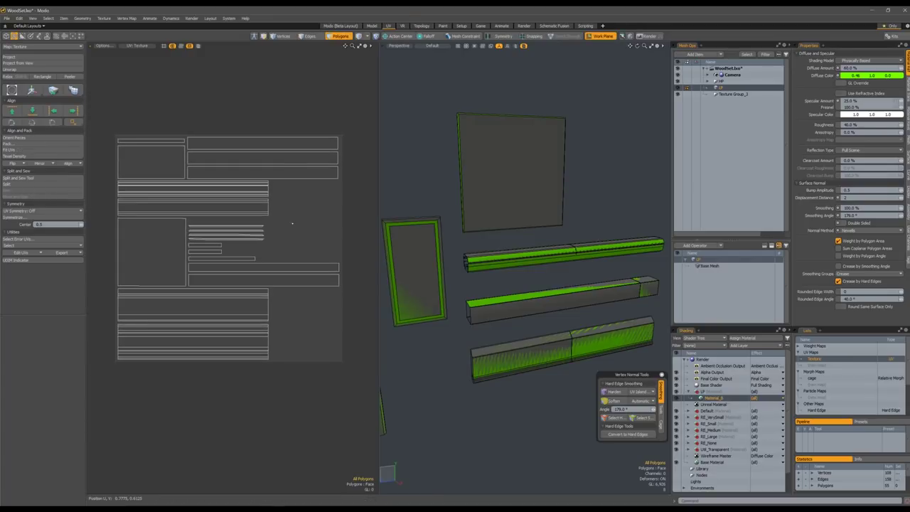
- Examine the low-poly wood trim kit with the TS_NM normal map in a single large 3D view
mouse_move(311, 142)
mouse_down()
mouse_move(320, 187)
mouse_move(310, 182)
mouse_up()
click(413, 154)
ctrl+alt+drag(463, 187, 435, 195)
alt+shift+drag(435, 195, 495, 206)
mouse_move(495, 206)
alt+mouse_down()
mouse_move(455, 191)
mouse_move(489, 201)
alt+mouse_up()
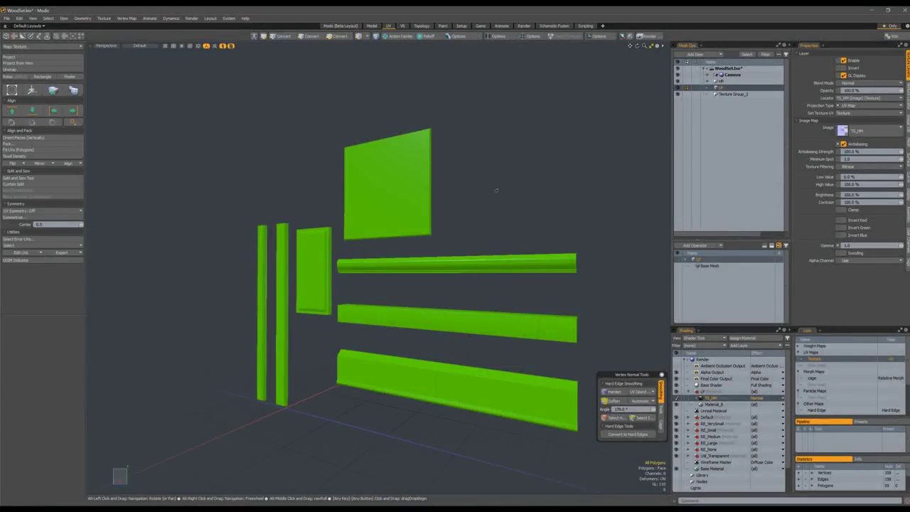
alt+drag(496, 190, 504, 168)
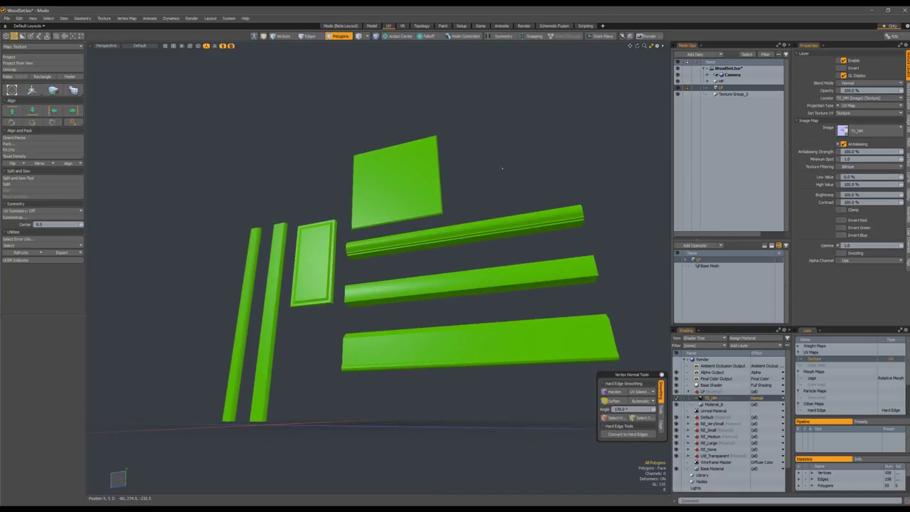
alt+drag(446, 254, 454, 278)
- Examine the horizontal rail up close along its moulded edge and at the seam between its two sections
double_click(431, 323)
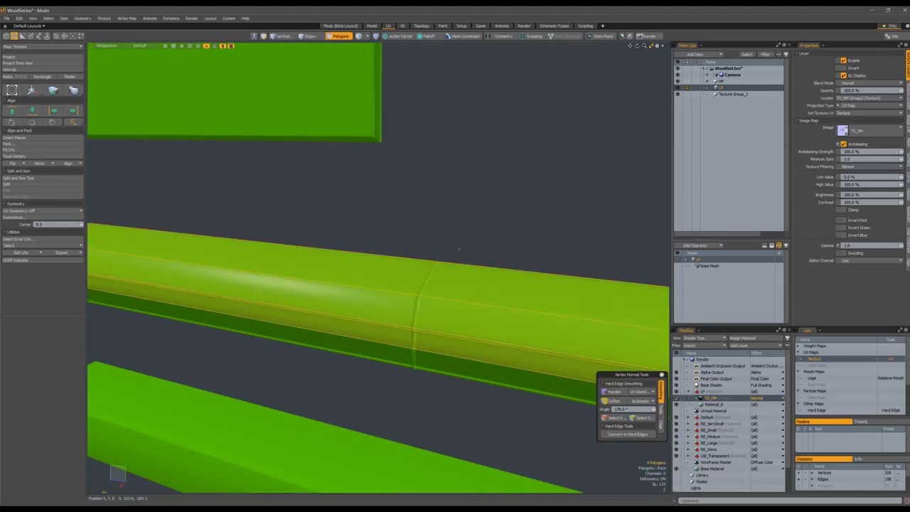
click(455, 239)
key(2)
ctrl+alt+drag(455, 245, 386, 222)
ctrl+alt+drag(474, 249, 487, 278)
ctrl+alt+drag(419, 321, 448, 291)
alt+shift+drag(448, 291, 604, 305)
- Inspect the moulding profile and corner vertices at the upper ends of the two vertical trims
ctrl+alt+drag(364, 332, 355, 306)
alt+shift+drag(356, 306, 380, 398)
alt+shift+drag(362, 242, 352, 288)
alt+drag(352, 288, 421, 269)
alt+shift+drag(370, 234, 420, 285)
alt+drag(419, 285, 428, 168)
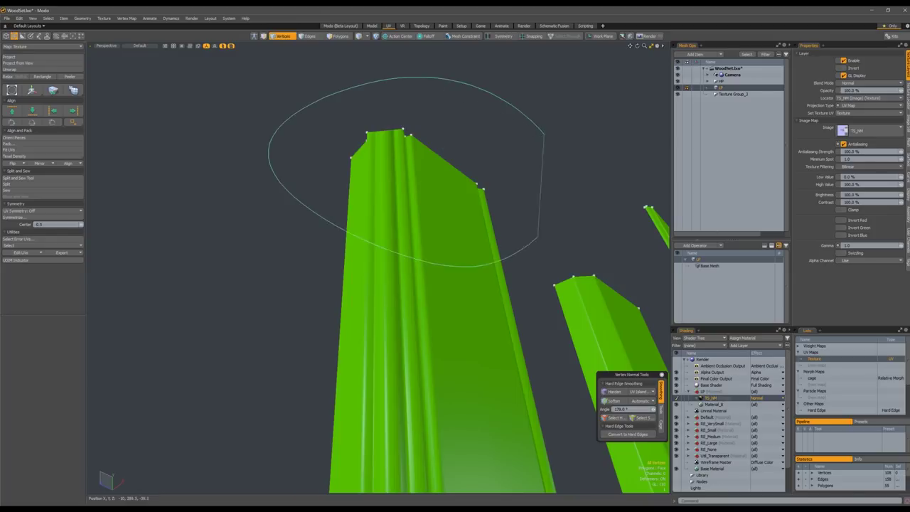
click(551, 168)
- Review the shading of the vertical trims, the raised panel and the horizontal rails from the front
alt+drag(550, 168, 625, 128)
alt+drag(479, 277, 384, 250)
alt+shift+drag(479, 214, 213, 214)
alt+drag(511, 206, 235, 179)
scroll(462, 205, down, 5)
alt+drag(469, 191, 419, 189)
alt+shift+drag(498, 188, 223, 188)
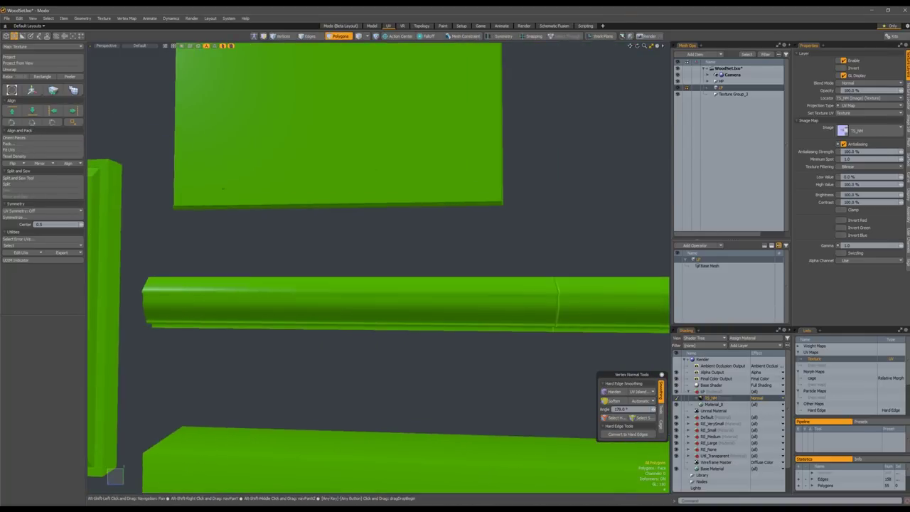
alt+shift+drag(508, 285, 362, 257)
- Switch to Substance Painter and check that the texture set uses TS_NM as its normal map, then return to the layers
alt+drag(341, 128, 384, 136)
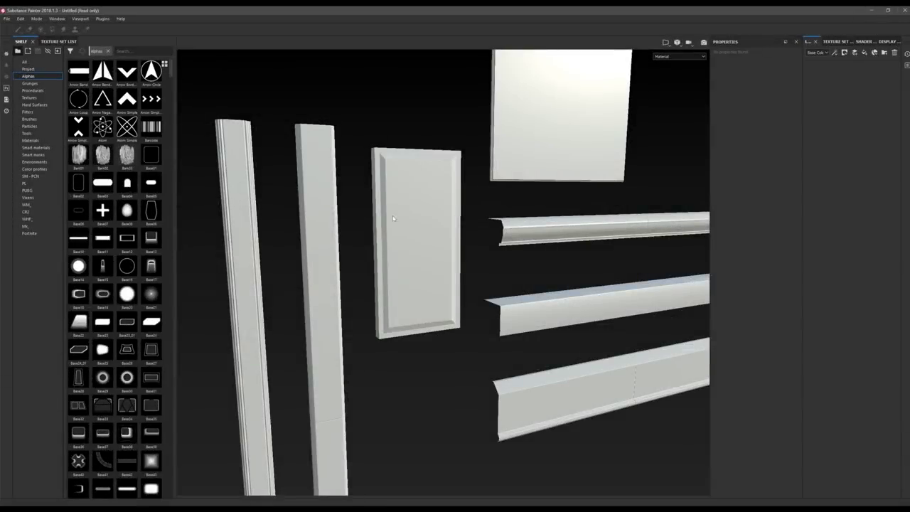
scroll(387, 302, down, 2)
alt+middle_drag(449, 219, 400, 233)
mouse_move(400, 233)
alt+mouse_down()
mouse_move(441, 248)
mouse_move(438, 265)
mouse_move(426, 199)
mouse_move(420, 209)
mouse_move(455, 216)
mouse_move(451, 242)
alt+mouse_up()
click(838, 41)
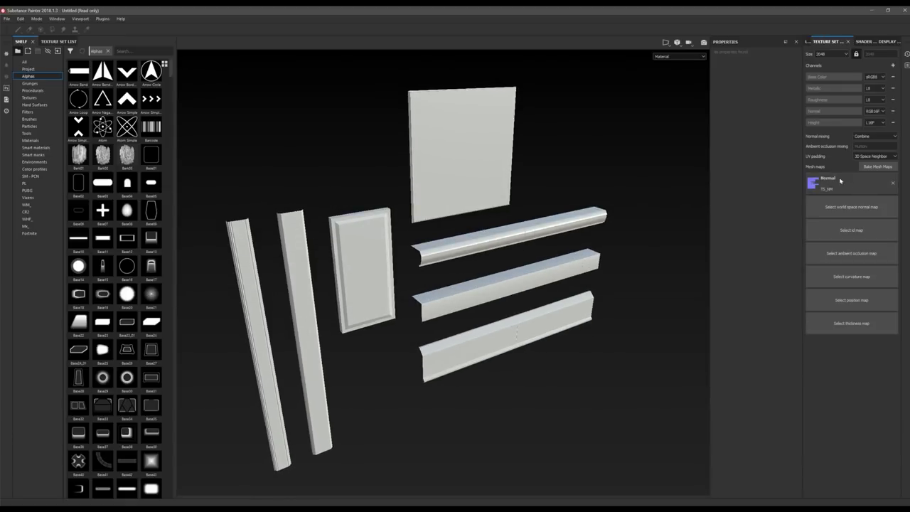
click(808, 41)
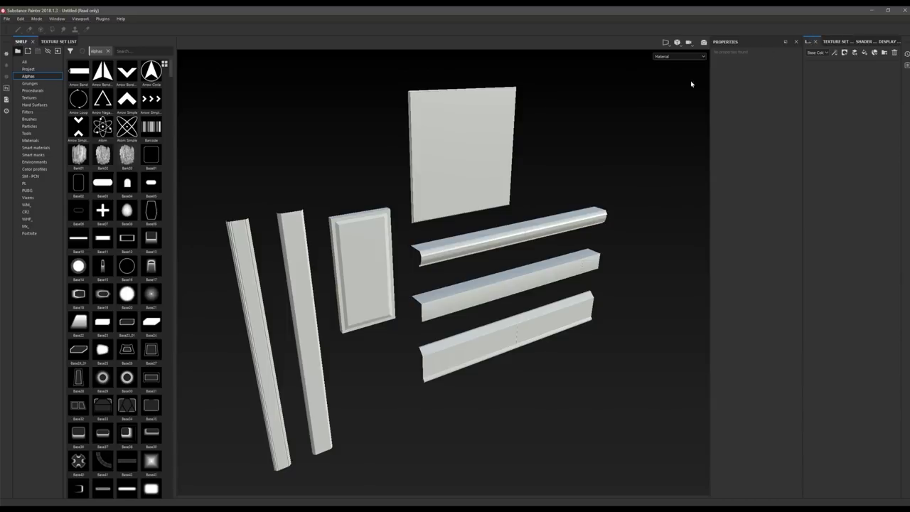
- Examine the raised rectangular panel between the vertical trims and the rails from several angles
alt+middle_drag(411, 236, 473, 213)
alt+right_drag(473, 213, 473, 99)
mouse_move(469, 210)
alt+mouse_down()
mouse_move(452, 201)
mouse_move(441, 207)
mouse_move(488, 263)
mouse_move(541, 235)
mouse_move(476, 271)
alt+mouse_up()
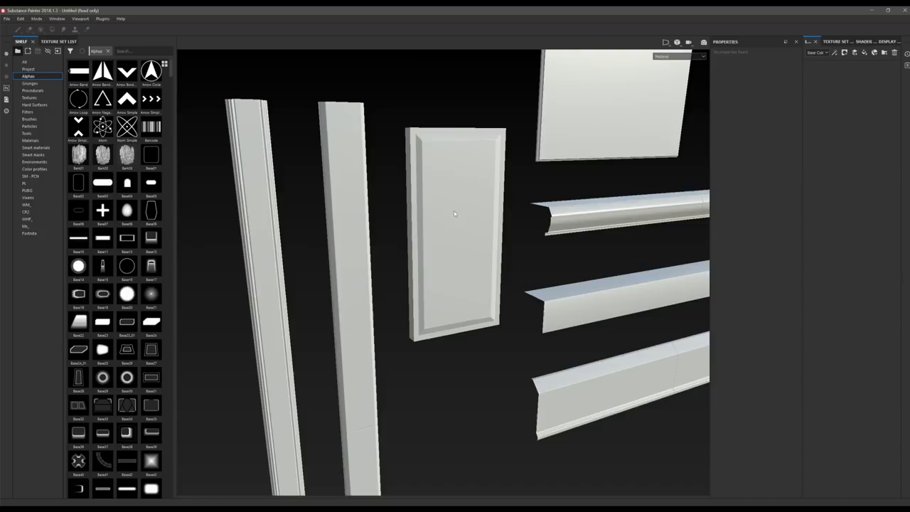
mouse_move(472, 253)
alt+mouse_down()
mouse_move(465, 197)
mouse_move(479, 213)
mouse_move(490, 205)
mouse_move(475, 235)
mouse_move(502, 249)
alt+mouse_up()
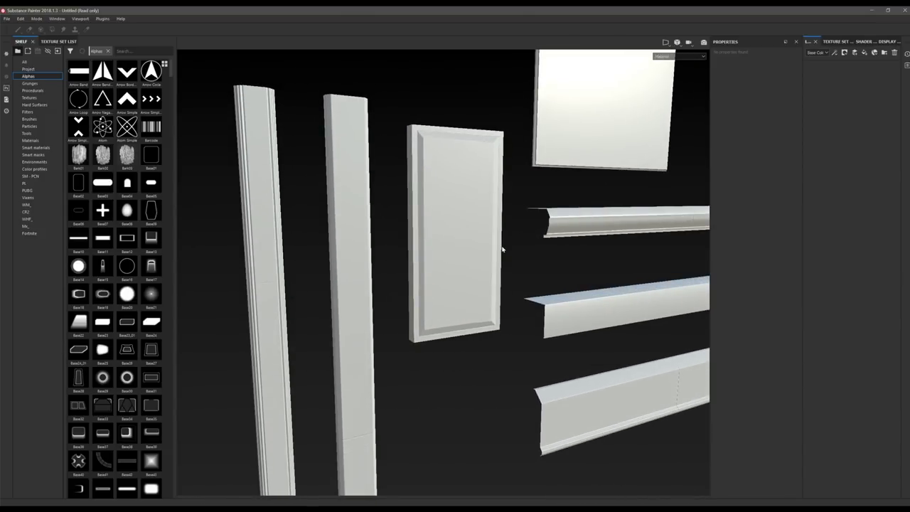
alt+drag(445, 204, 464, 171)
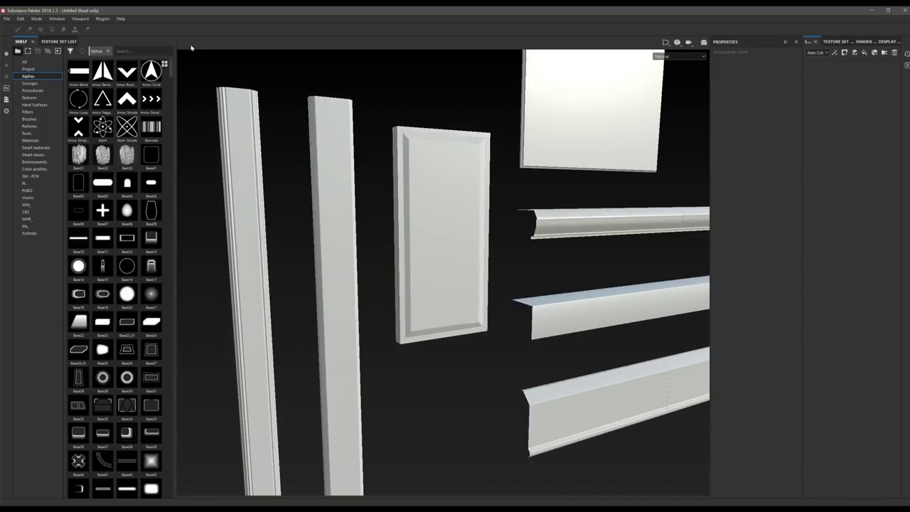
- Search the alphas for "hb_" and browse to the front-facing skull
text(hb)
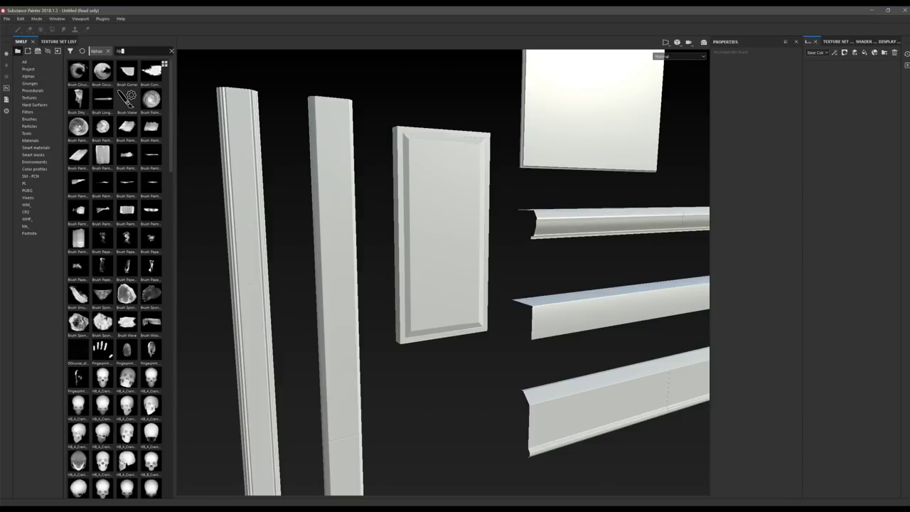
key(BackSpace)
text(b_)
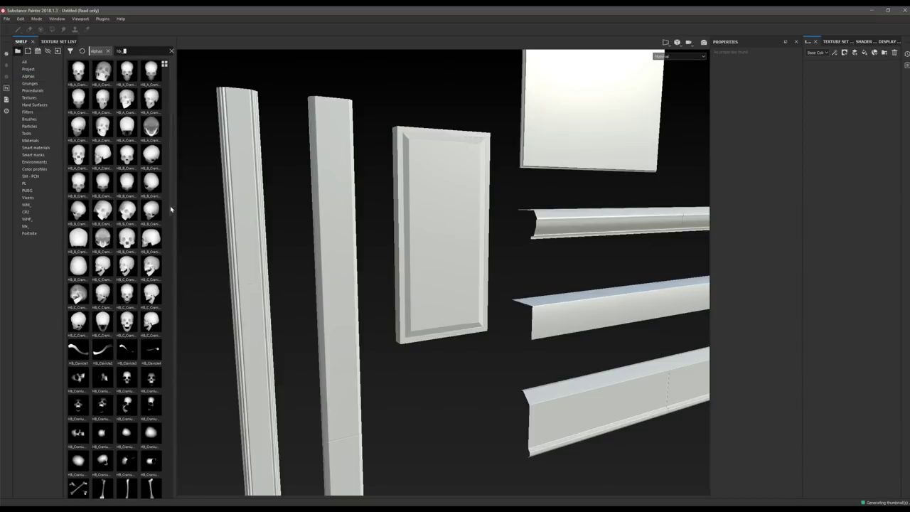
scroll(152, 238, down, 5)
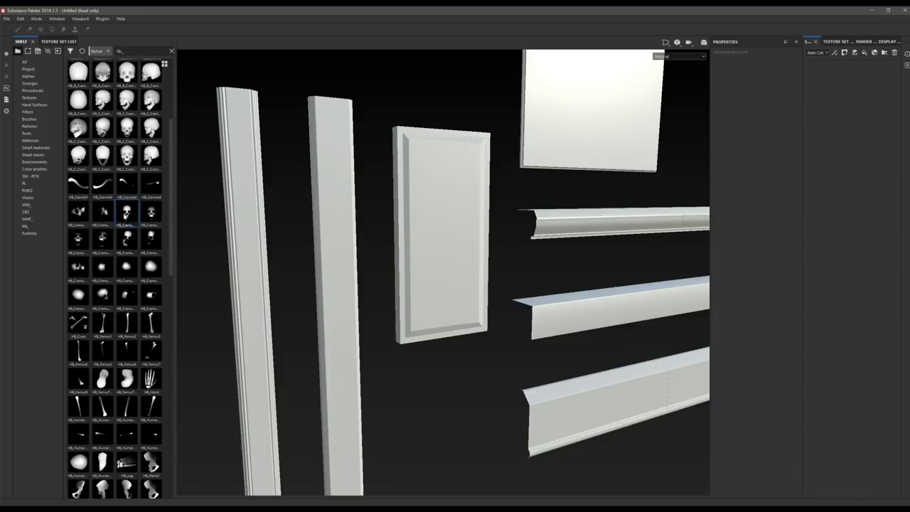
- Add a fill layer named UP with a black mask, keep only its height channel and set the height to about 0.54
click(864, 53)
click(844, 53)
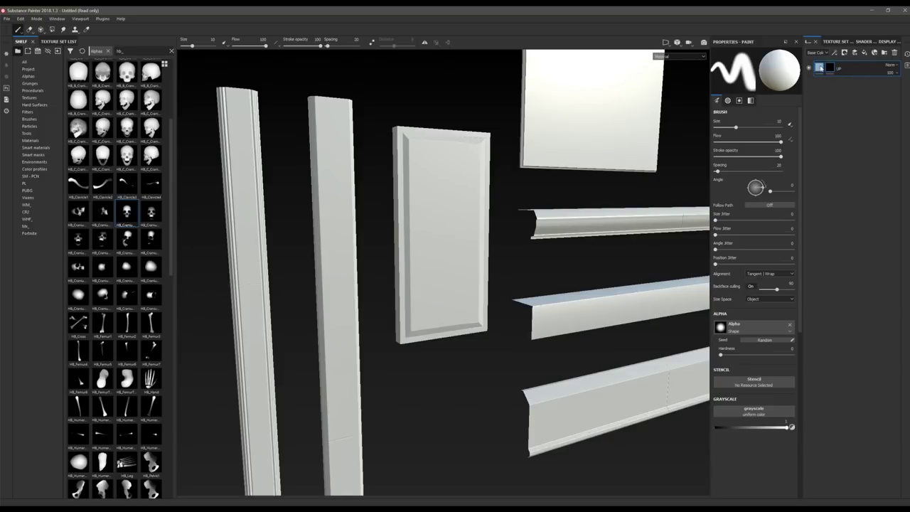
click(821, 68)
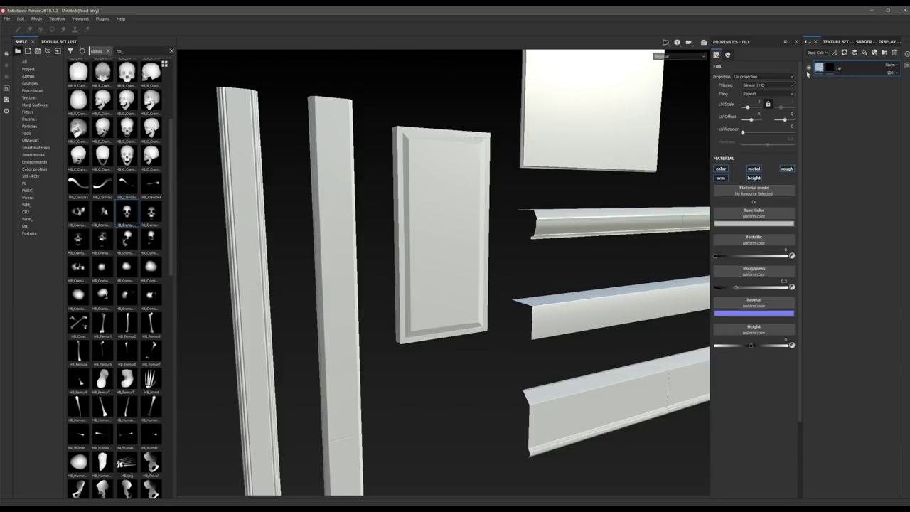
click(720, 169)
click(720, 178)
click(753, 168)
click(786, 168)
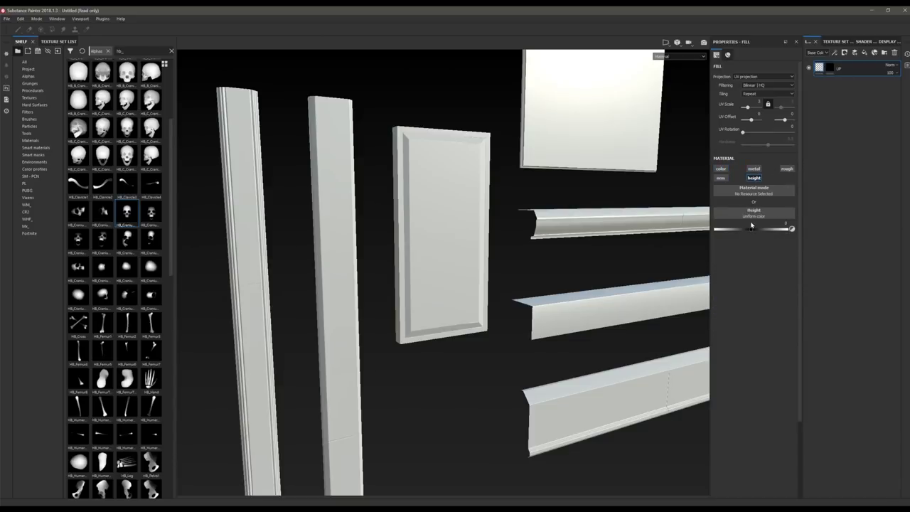
drag(770, 235, 770, 235)
- Stamp the front-facing skull alpha on the UP layer's mask at the raised panel's centre, with brush size 23.24
scroll(437, 201, up, 3)
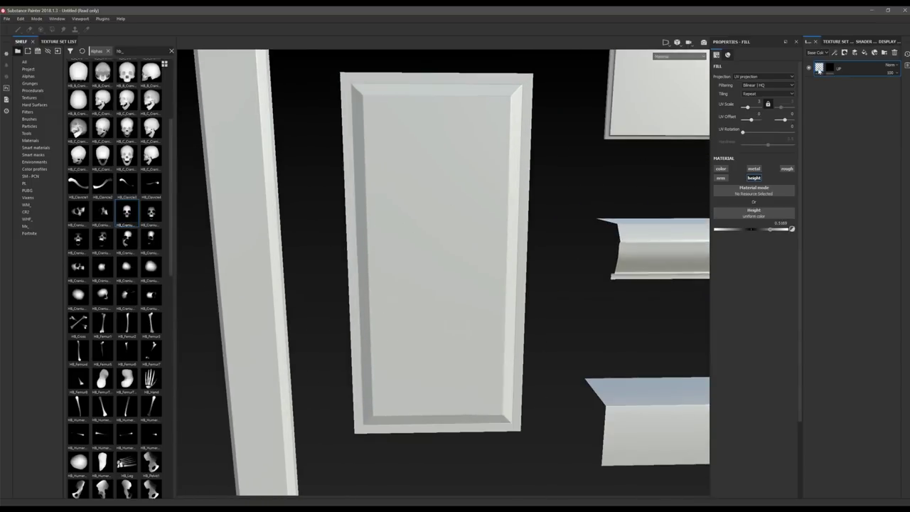
click(828, 68)
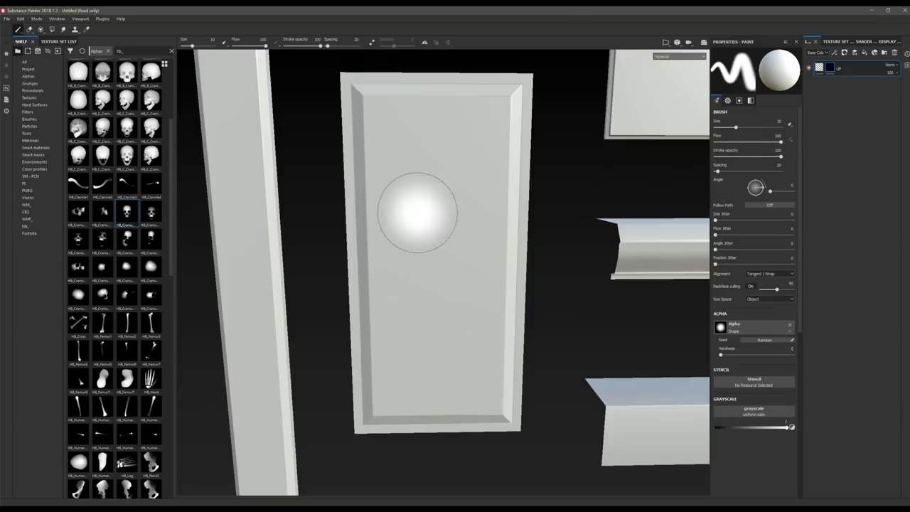
click(131, 217)
ctrl+right_drag(427, 198, 435, 228)
click(435, 227)
alt+drag(315, 239, 373, 308)
scroll(377, 307, down, 5)
alt+drag(468, 265, 461, 226)
scroll(456, 231, up, 5)
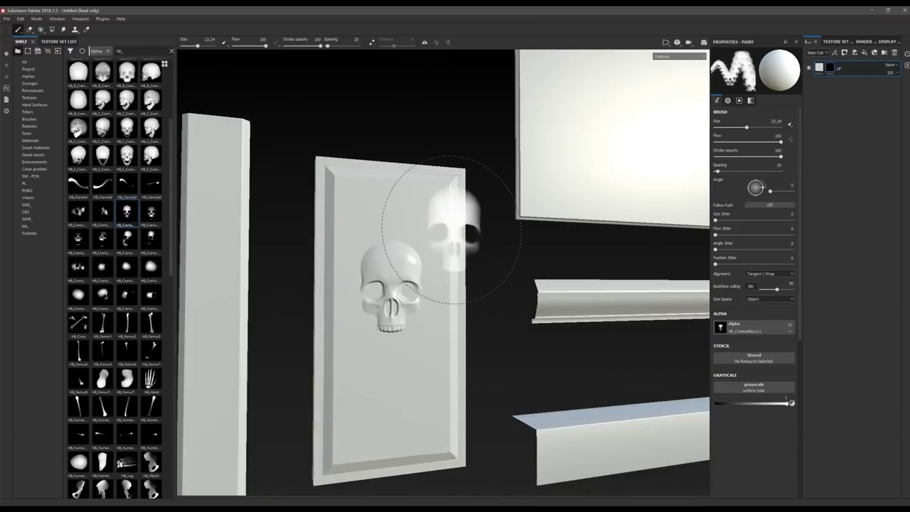
alt+middle_drag(459, 227, 477, 201)
alt+drag(476, 201, 460, 222)
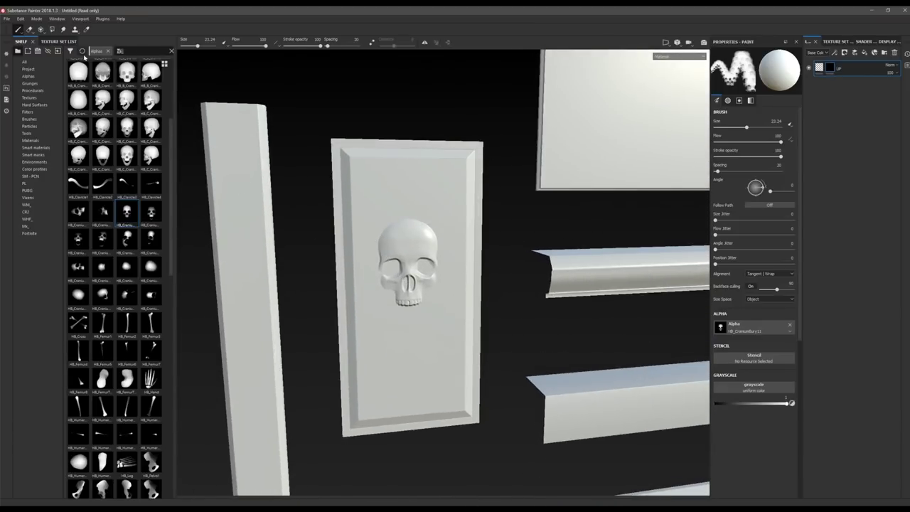
- Search the alphas for "jro" and try the leaf ornament JRO_Ornament24_out above the skull, reducing the brush size to 11.03
text(orn)
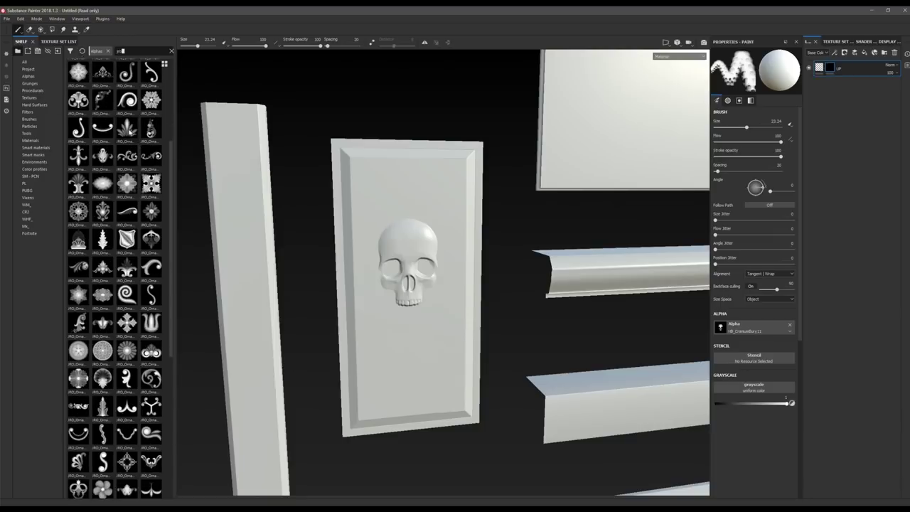
click(129, 133)
ctrl+right_drag(400, 181, 382, 181)
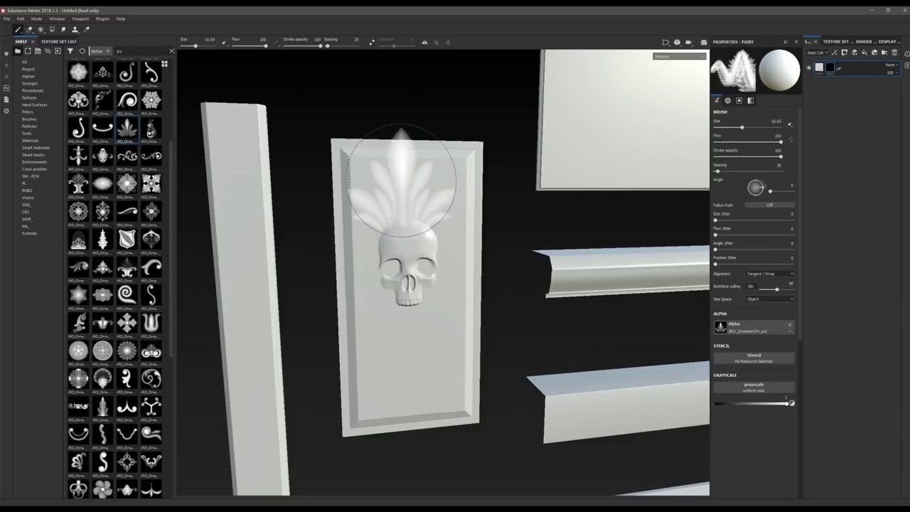
key(bracketleft)
key(bracketleft)
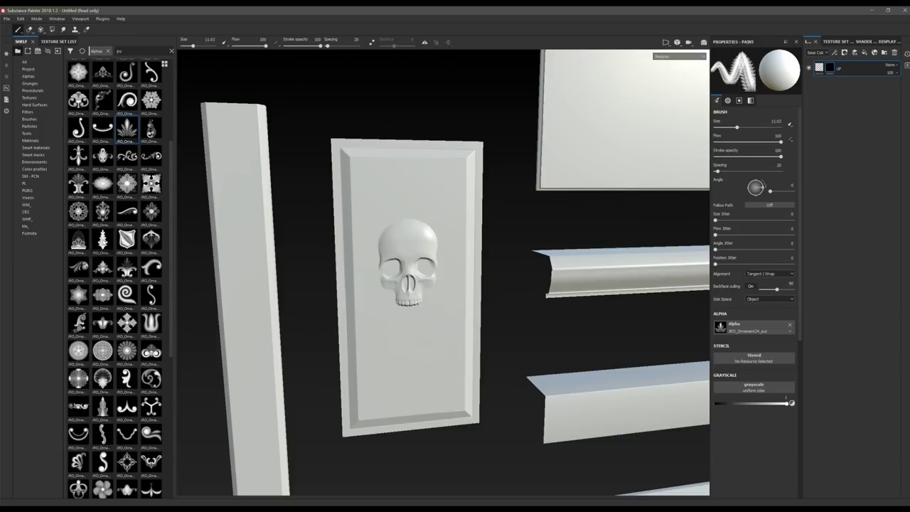
- Stamp the curved scroll alpha JRO_Ornament23_out near the raised panel's lower edge, with brush size 15.54
click(102, 132)
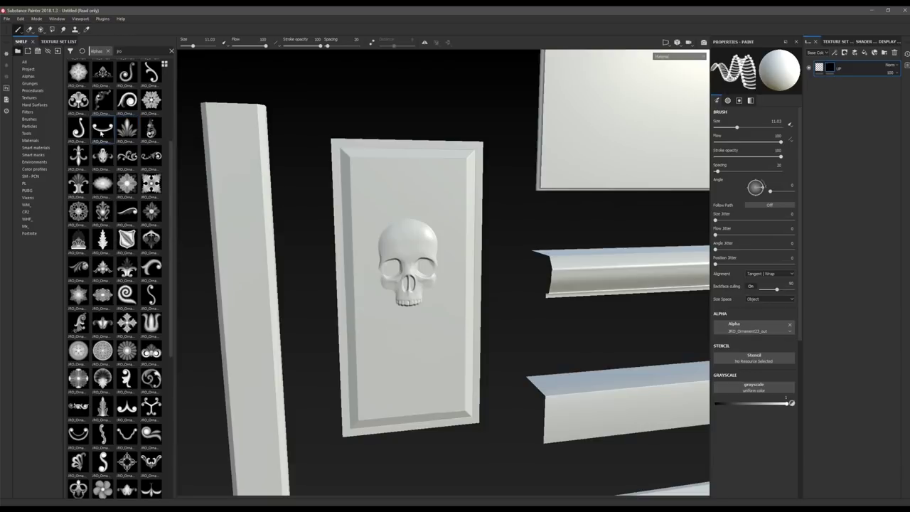
alt+drag(359, 262, 383, 270)
key(bracketright)
key(bracketright)
key(bracketright)
key(bracketright)
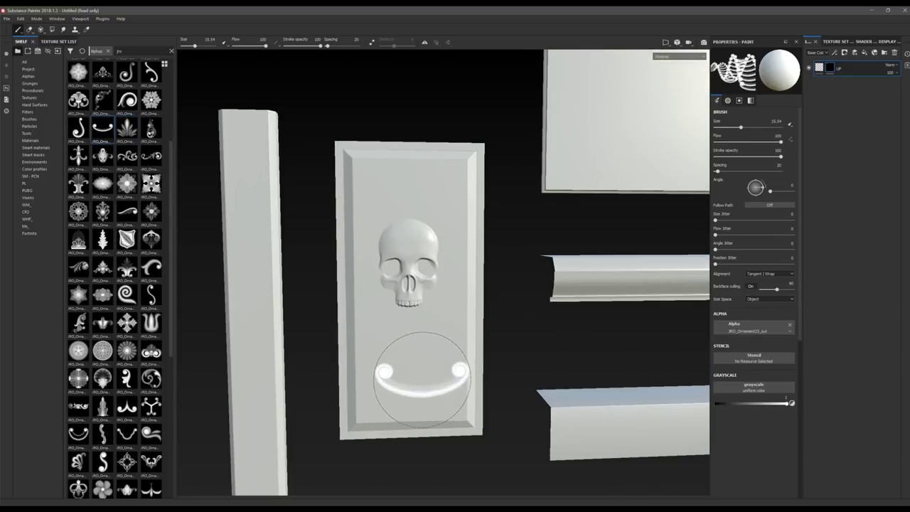
click(410, 397)
- Rotate the scroll brush to 180 degrees and stamp it above the skull, near the panel's upper edge
mouse_move(407, 376)
ctrl+mouse_down()
mouse_move(430, 439)
mouse_move(406, 365)
ctrl+mouse_up()
click(406, 364)
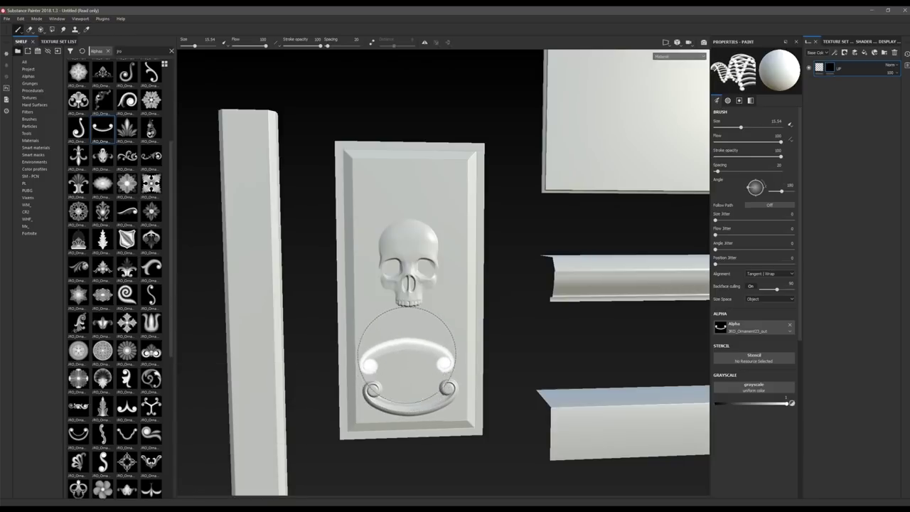
click(410, 181)
alt+drag(334, 219, 365, 249)
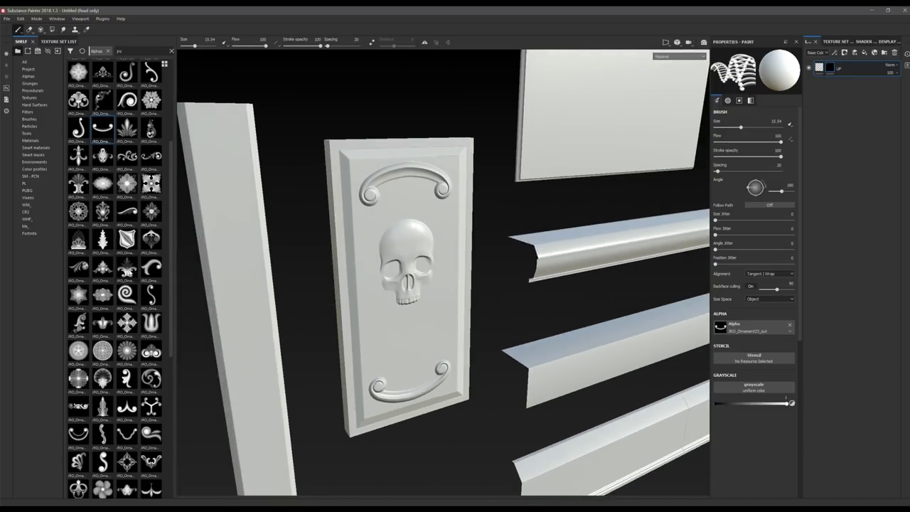
- Stamp the leaf ornament JRO_Ornament44_out upside down beneath the skull, undo it and stamp it again slightly lower
mouse_move(127, 269)
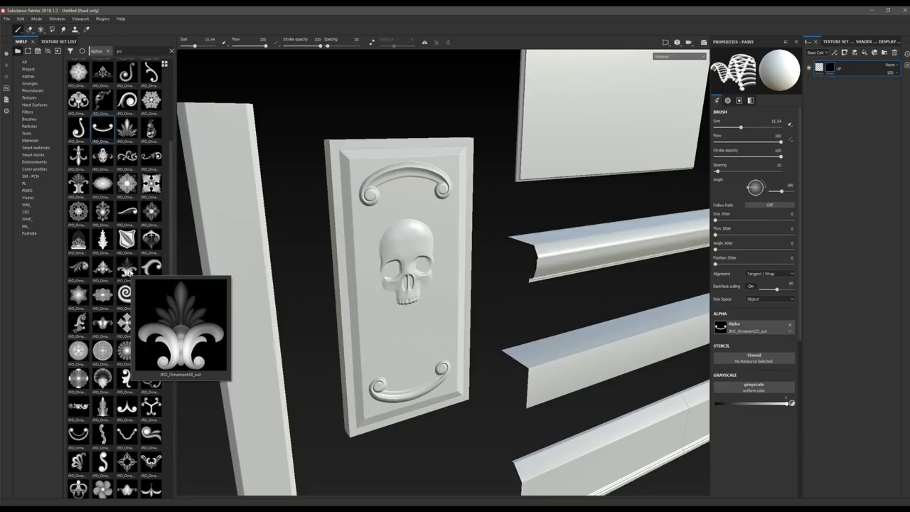
click(129, 272)
alt+drag(378, 269, 364, 256)
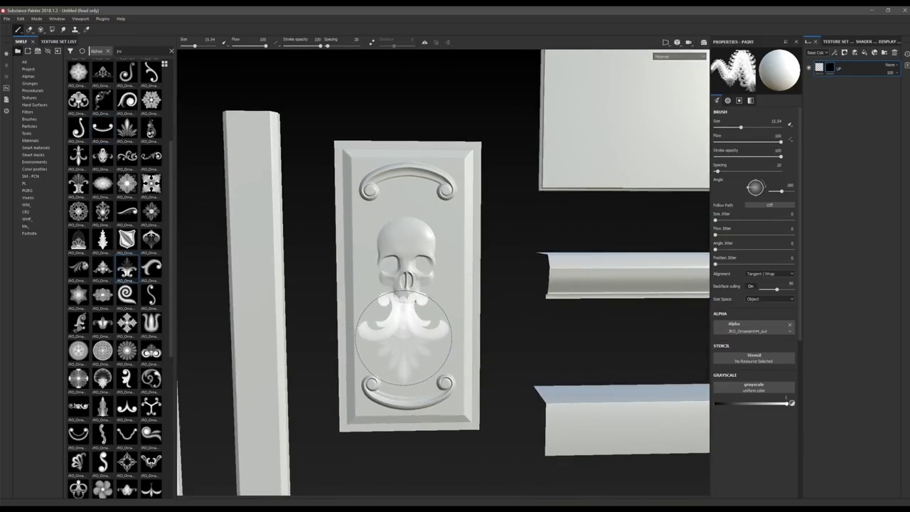
click(407, 340)
mouse_move(260, 263)
alt+mouse_down()
mouse_move(305, 251)
mouse_move(359, 269)
alt+mouse_up()
key(ctrl+z)
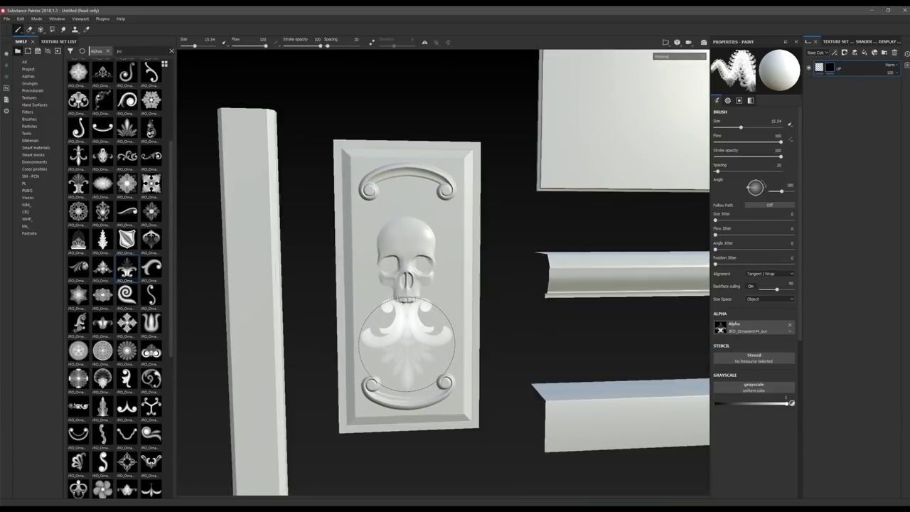
click(407, 345)
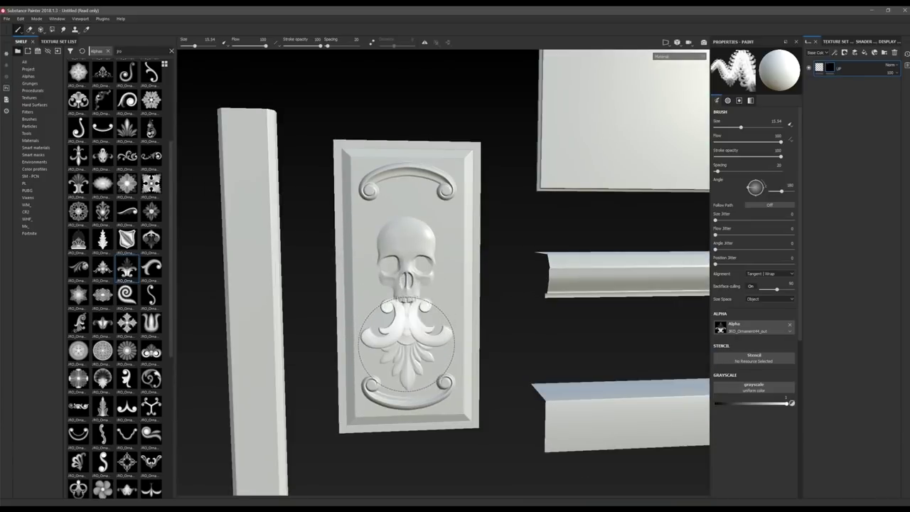
- Examine the skull and ornament relief on the raised panel from below and up close
mouse_move(253, 254)
alt+mouse_down()
mouse_move(381, 205)
mouse_move(398, 216)
mouse_move(392, 235)
mouse_move(394, 217)
mouse_move(454, 199)
mouse_move(422, 253)
mouse_move(508, 197)
alt+mouse_up()
scroll(394, 224, down, 3)
scroll(508, 197, up, 3)
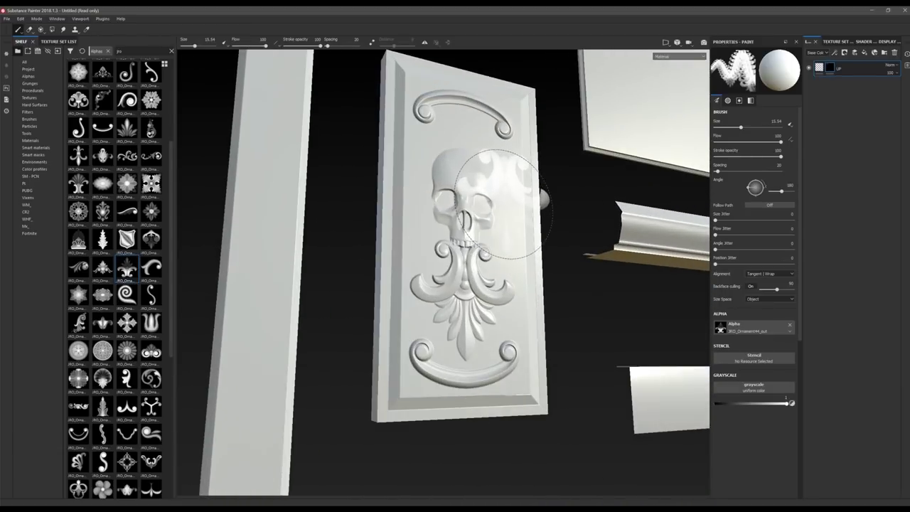
scroll(503, 204, down, 1)
alt+middle_drag(498, 198, 505, 244)
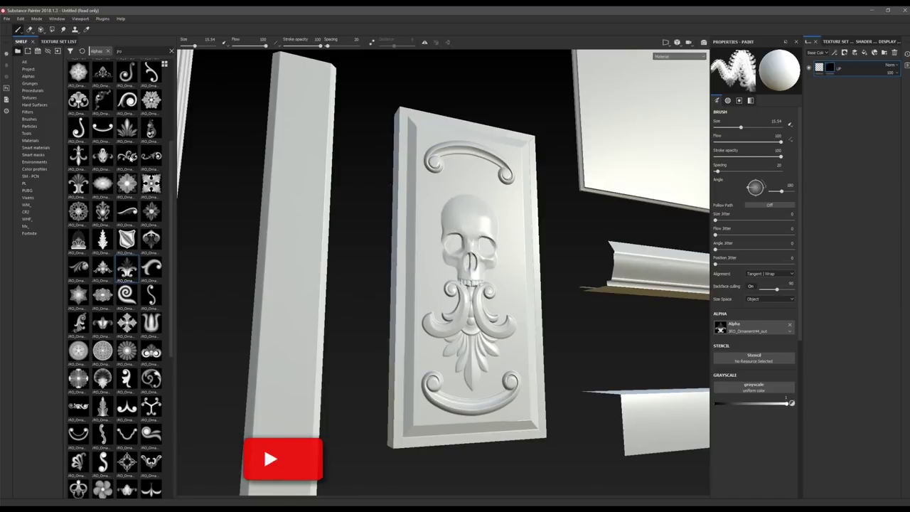
mouse_move(122, 156)
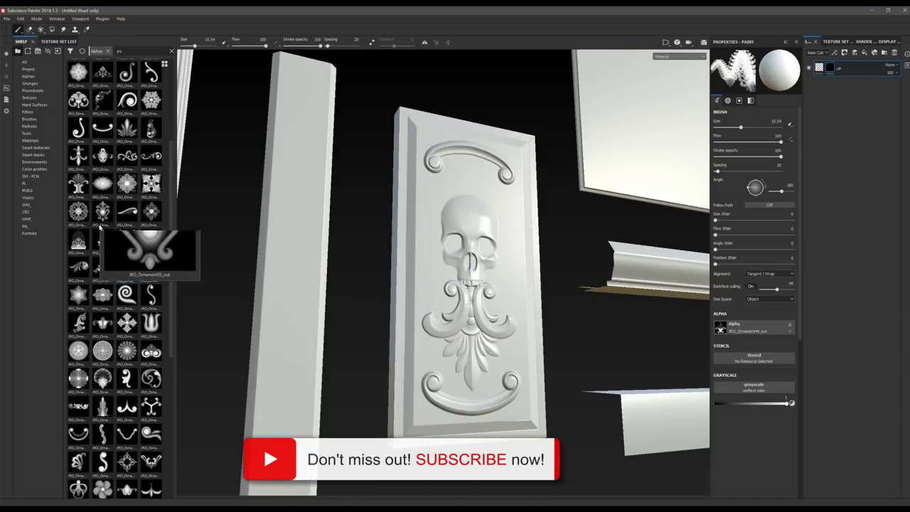
- Stamp the flower alpha JRO_Ornament07_out on the skull's forehead with brush size 6.06
scroll(122, 183, up, 3)
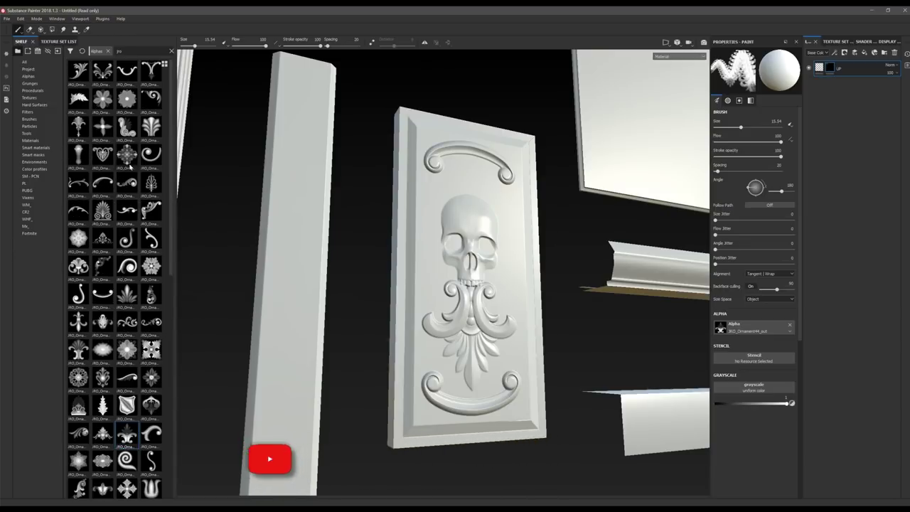
click(126, 98)
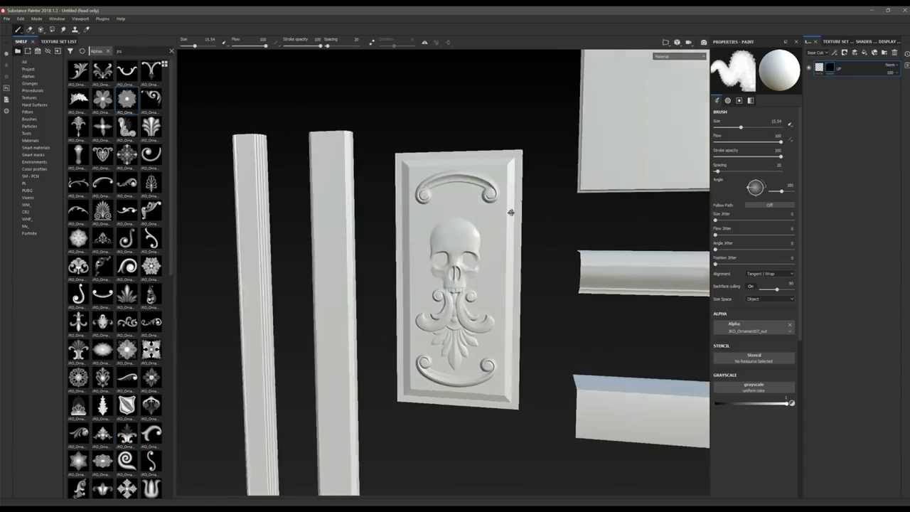
alt+drag(510, 212, 466, 206)
ctrl+right_drag(461, 204, 449, 204)
alt+drag(457, 204, 465, 229)
scroll(463, 228, up, 4)
key([)
click(454, 242)
mouse_move(454, 242)
alt+mouse_down()
mouse_move(382, 179)
mouse_move(386, 142)
mouse_move(432, 207)
mouse_move(401, 164)
mouse_move(399, 177)
alt+mouse_up()
alt+middle_drag(498, 199, 504, 140)
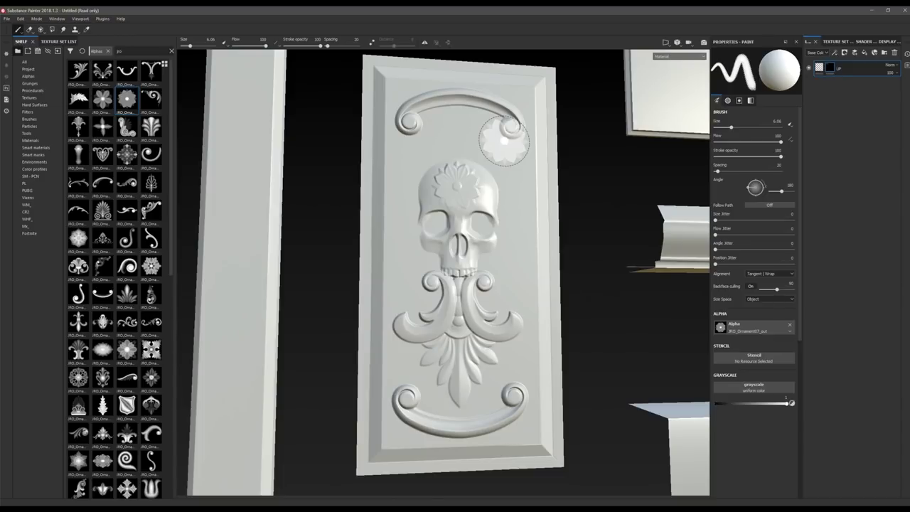
- Look over the ornamented panel and the surrounding posts and horizontal trims
scroll(518, 204, down, 3)
alt+middle_drag(520, 204, 341, 146)
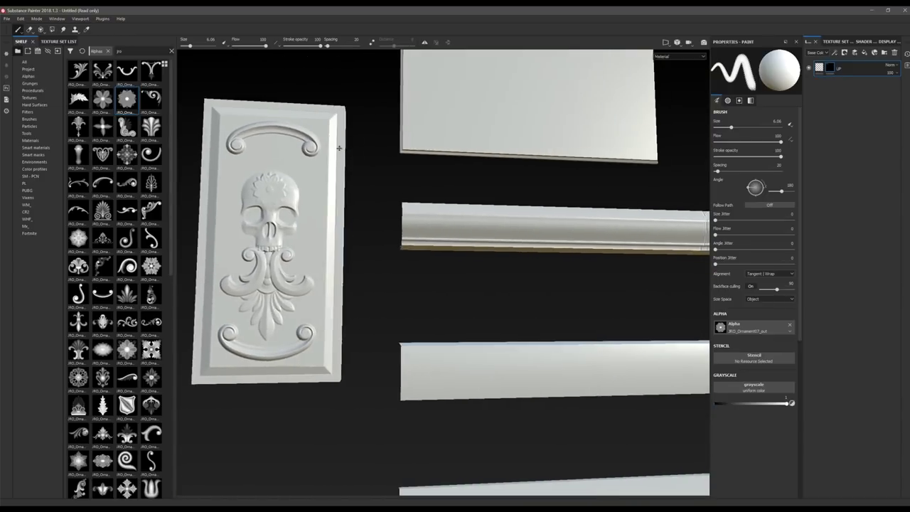
alt+middle_drag(514, 162, 386, 246)
alt+middle_drag(432, 193, 555, 210)
scroll(433, 221, down, 4)
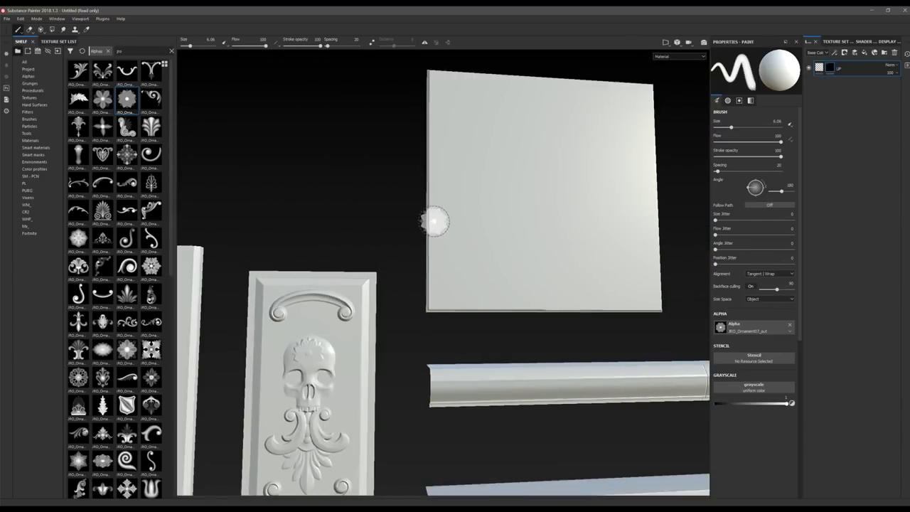
alt+middle_drag(439, 227, 514, 192)
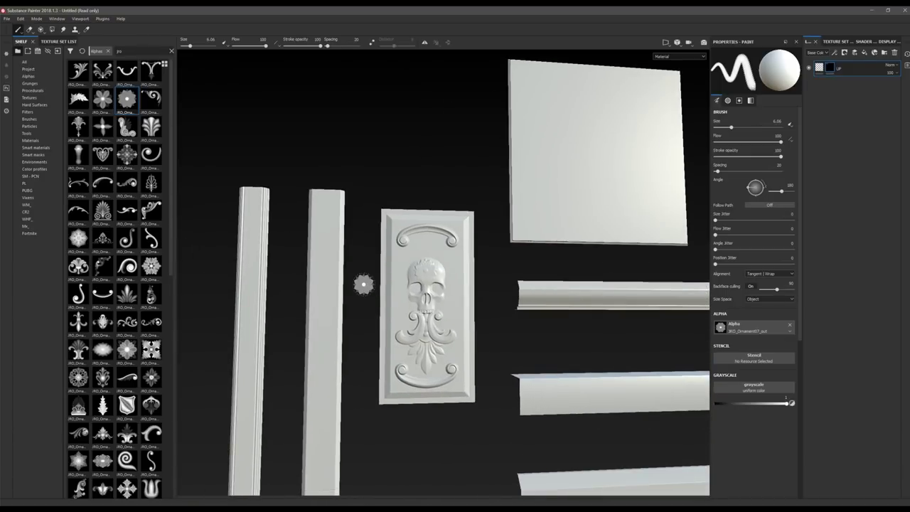
alt+middle_drag(329, 382, 419, 235)
mouse_move(399, 314)
ctrl+right_down()
mouse_move(408, 323)
mouse_move(421, 304)
mouse_move(418, 311)
ctrl+right_up()
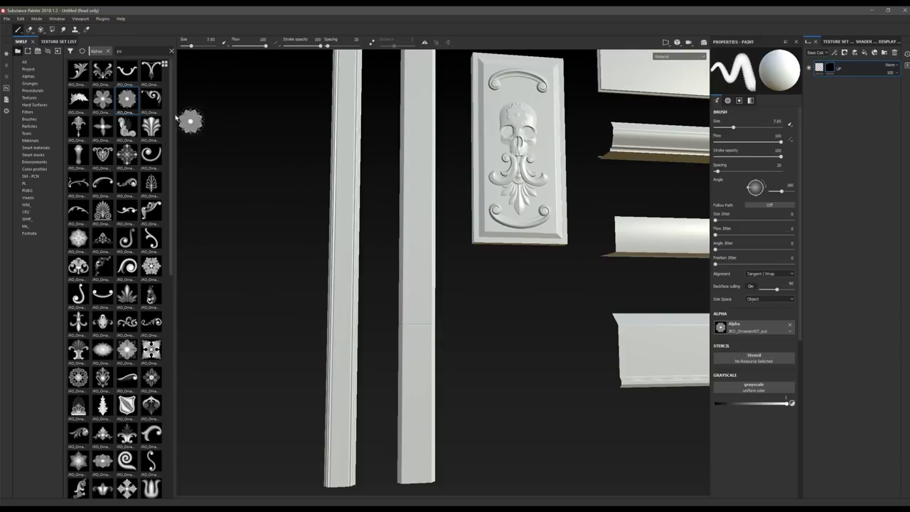
drag(143, 51, 81, 61)
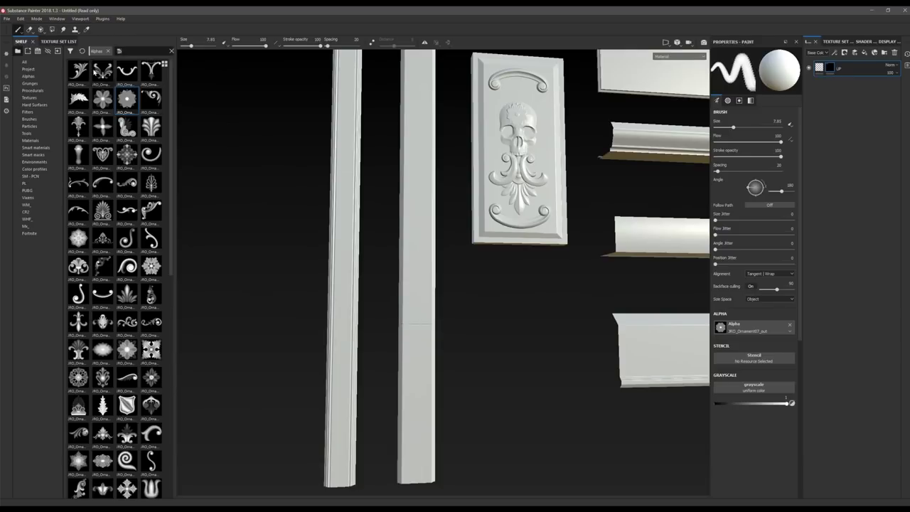
text(na)
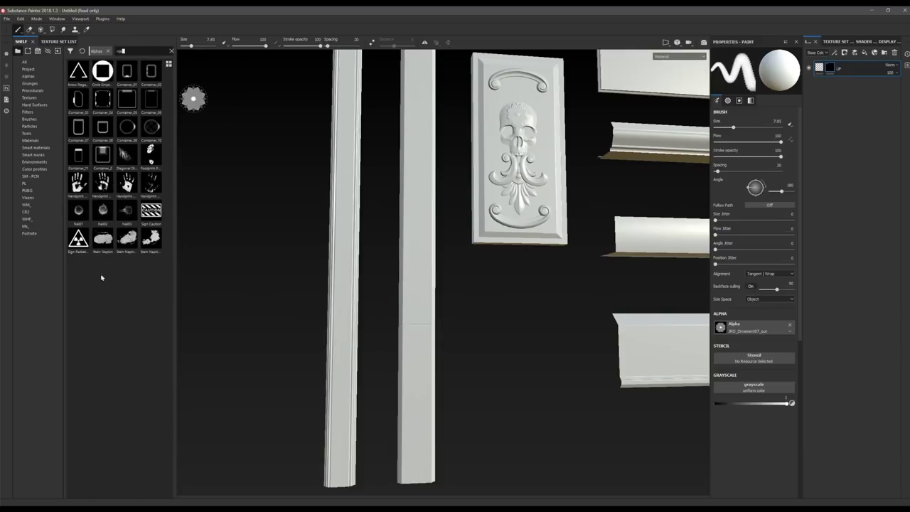
click(78, 74)
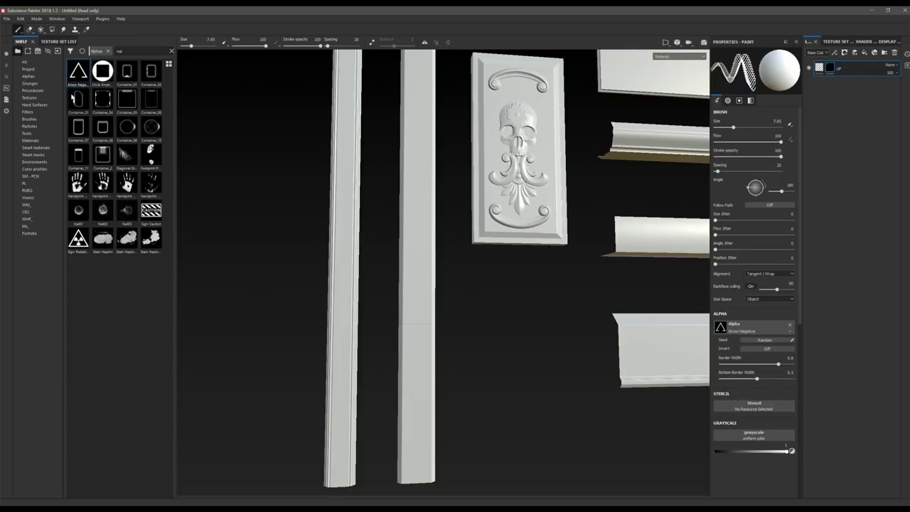
- Choose the Basic Hard brush and reduce it to size 0.29 at the plain post's seam
click(28, 119)
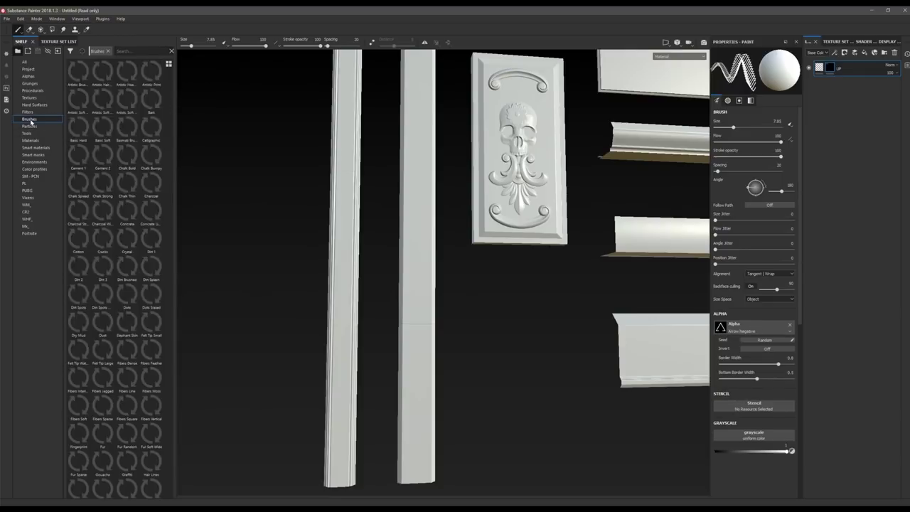
click(79, 129)
ctrl+right_drag(387, 282, 364, 281)
mouse_move(409, 312)
alt+right_down()
mouse_move(473, 68)
mouse_move(448, 69)
mouse_move(469, 68)
alt+right_up()
alt+middle_drag(472, 238, 395, 240)
ctrl+right_drag(313, 262, 292, 262)
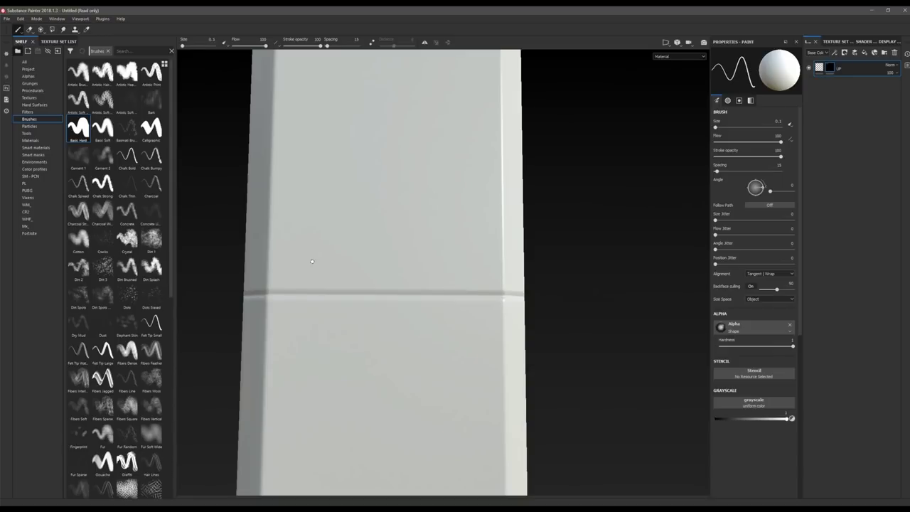
alt+drag(311, 262, 399, 233)
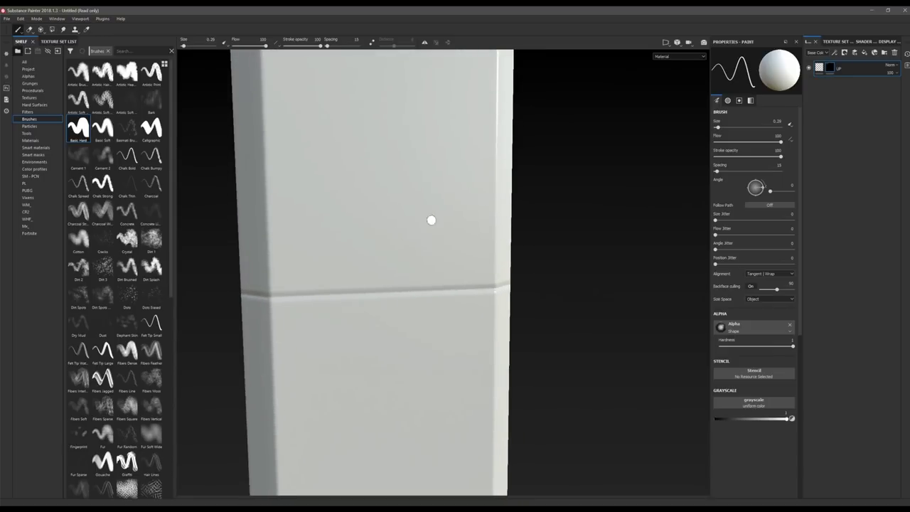
- Add a fill layer with a black mask, name it DOWN and place it below the UP layer
click(864, 55)
click(844, 54)
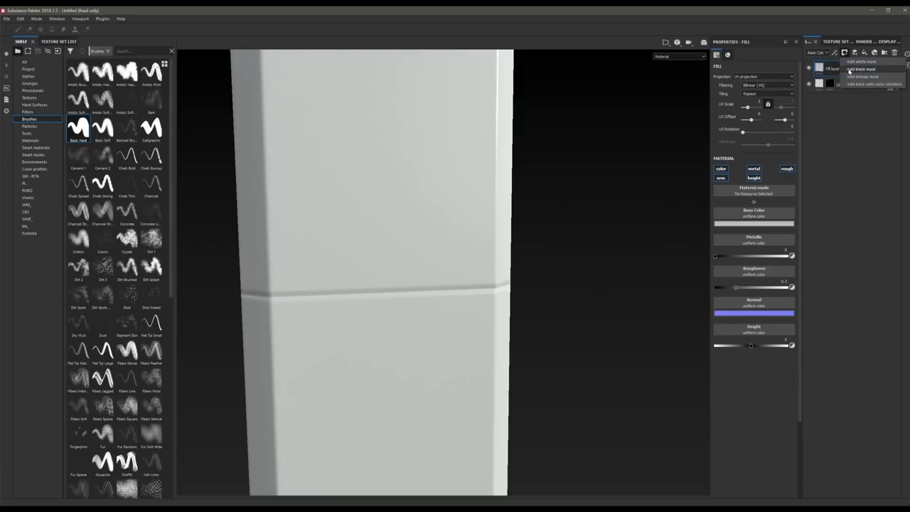
click(839, 68)
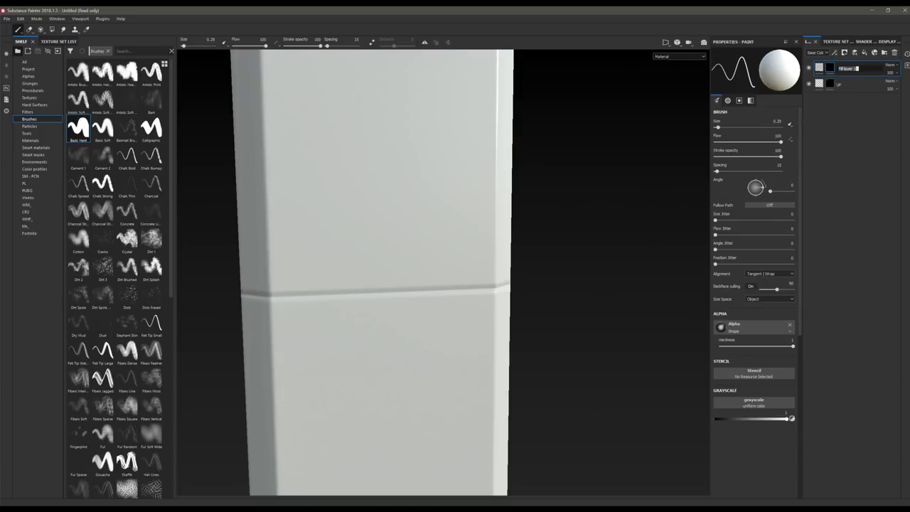
key(Return)
drag(839, 69, 840, 93)
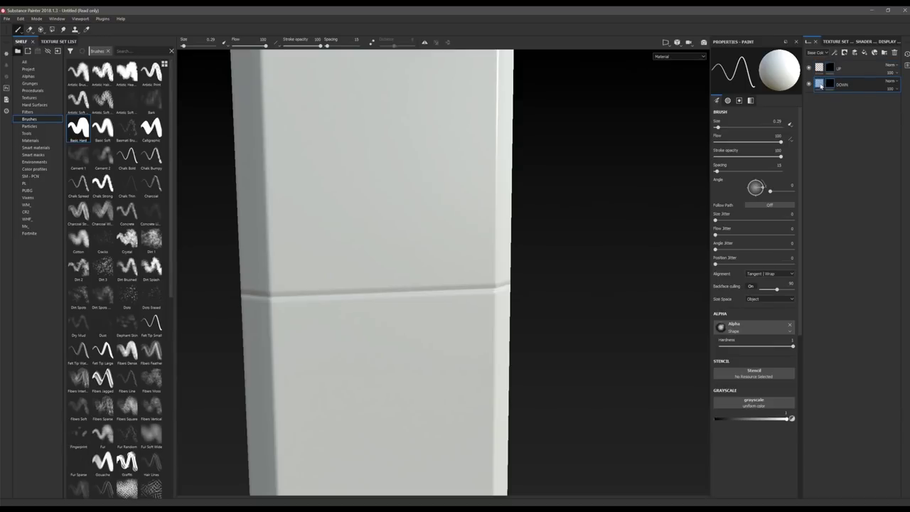
- Limit the DOWN layer's fill to the height channel and set its height to about -0.5
click(819, 84)
click(721, 169)
click(720, 178)
click(753, 169)
click(786, 168)
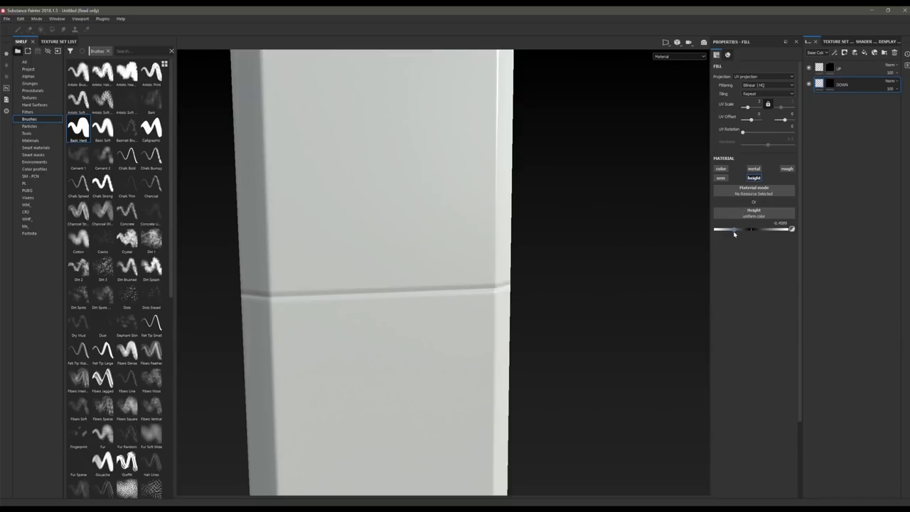
- Raise the UP layer's fill height to about 0.71 while viewing the skull panel
alt+right_drag(466, 171, 416, 362)
alt+middle_drag(503, 158, 445, 381)
alt+drag(505, 302, 568, 144)
click(846, 68)
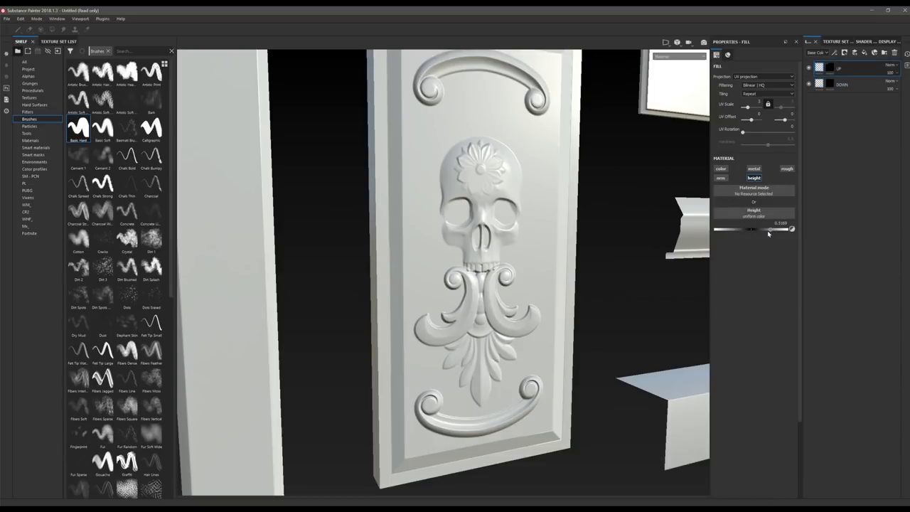
mouse_move(770, 233)
mouse_down()
mouse_move(790, 235)
mouse_move(778, 238)
mouse_up()
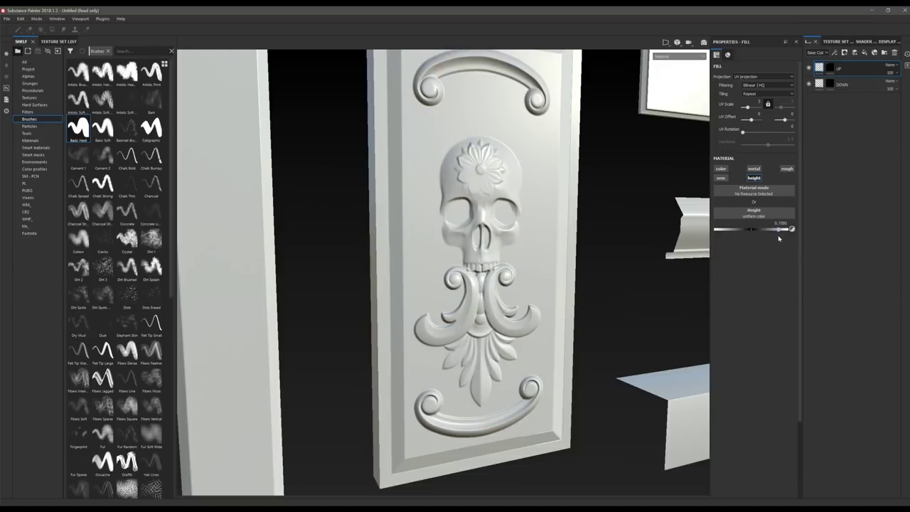
- Target the DOWN layer's mask and set the brush to size 0.73 and hardness about 0.79 at the plain post's seam
alt+right_drag(610, 243, 550, 343)
alt+drag(551, 343, 514, 427)
alt+middle_drag(514, 427, 581, 150)
alt+middle_drag(522, 288, 519, 441)
click(843, 87)
alt+right_drag(443, 332, 451, 275)
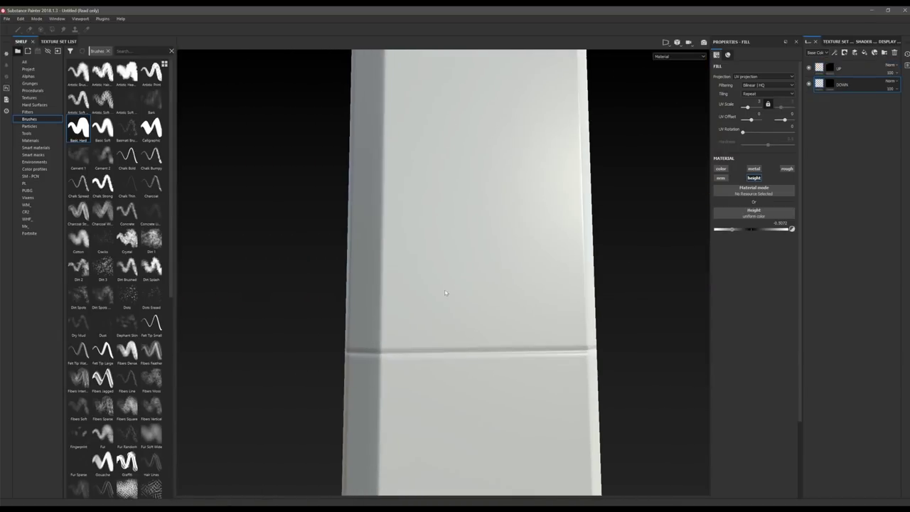
click(826, 85)
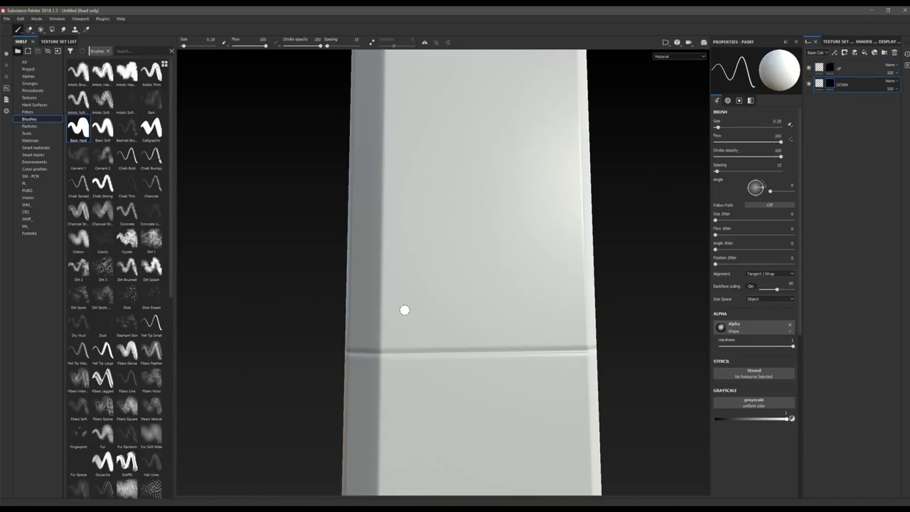
ctrl+right_drag(402, 327, 406, 325)
ctrl+right_drag(447, 300, 457, 288)
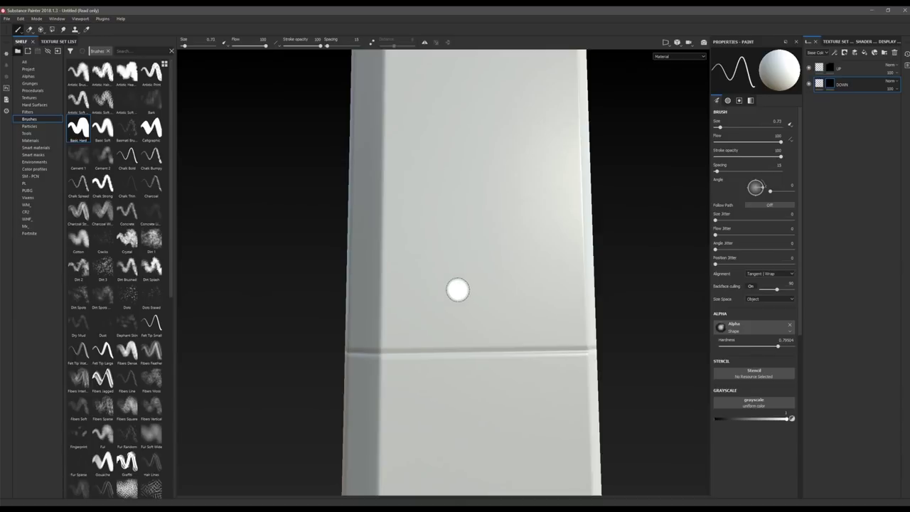
alt+drag(457, 288, 388, 331)
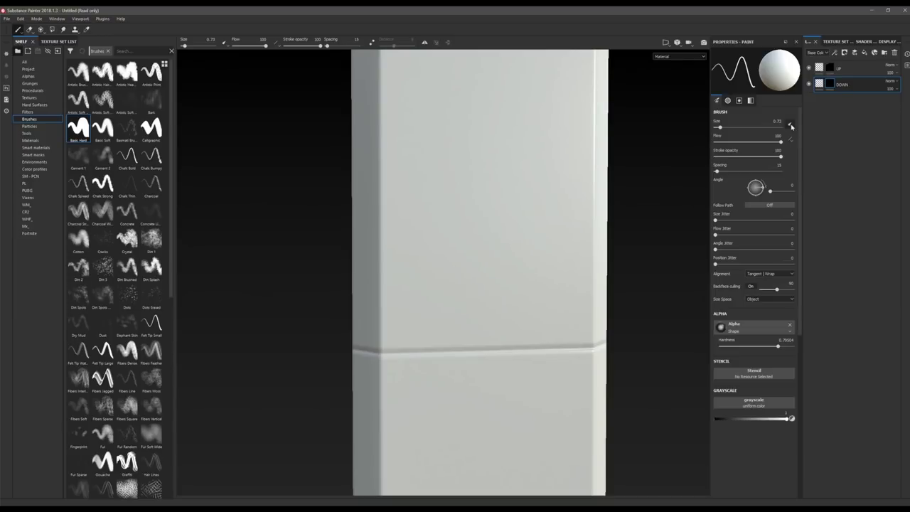
- Stamp four nail dents around the plain post's seam, two above and two below it, and undo them
click(399, 324)
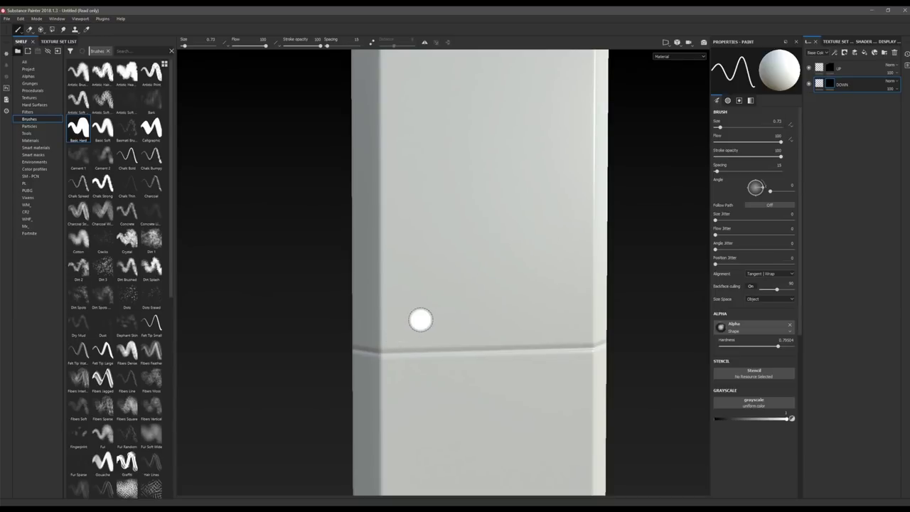
click(572, 320)
alt+middle_drag(525, 279, 522, 155)
click(403, 253)
click(570, 254)
mouse_move(515, 135)
alt+right_down()
mouse_move(488, 270)
mouse_move(430, 405)
mouse_move(430, 448)
alt+right_up()
middle_drag(516, 163, 503, 278)
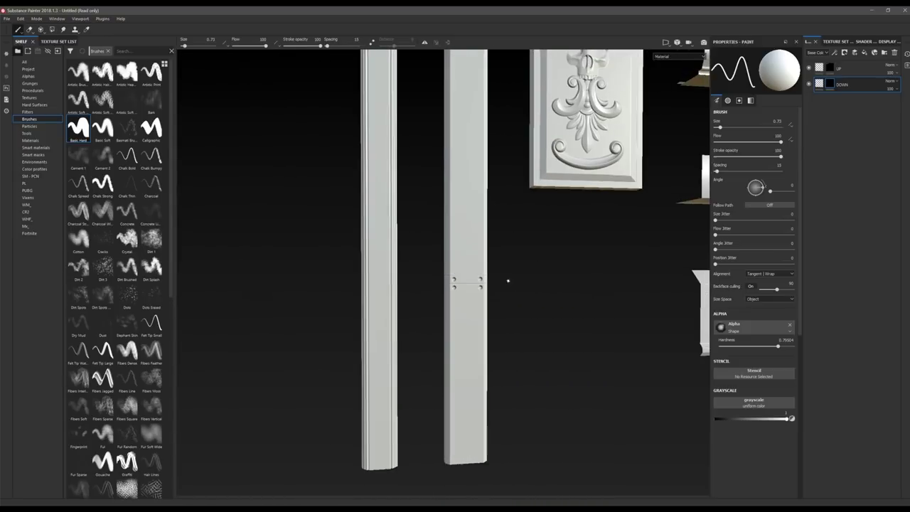
alt+middle_drag(495, 167, 394, 196)
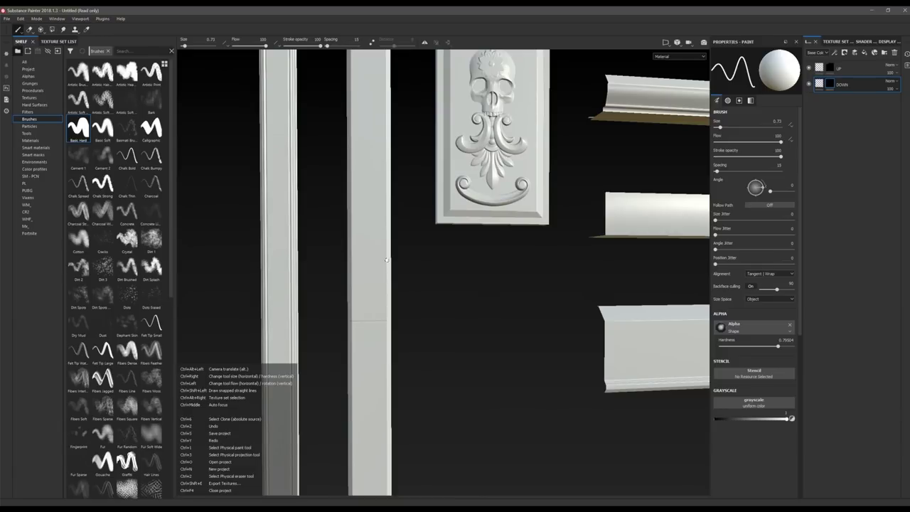
- Examine the whole trim kit and the rosette, corner flower and border relief on the raised panel
ctrl+alt+drag(534, 156, 426, 329)
ctrl+alt+drag(575, 141, 412, 176)
alt+right_drag(530, 215, 442, 292)
alt+drag(433, 312, 472, 295)
alt+middle_drag(562, 146, 531, 246)
alt+drag(532, 246, 444, 241)
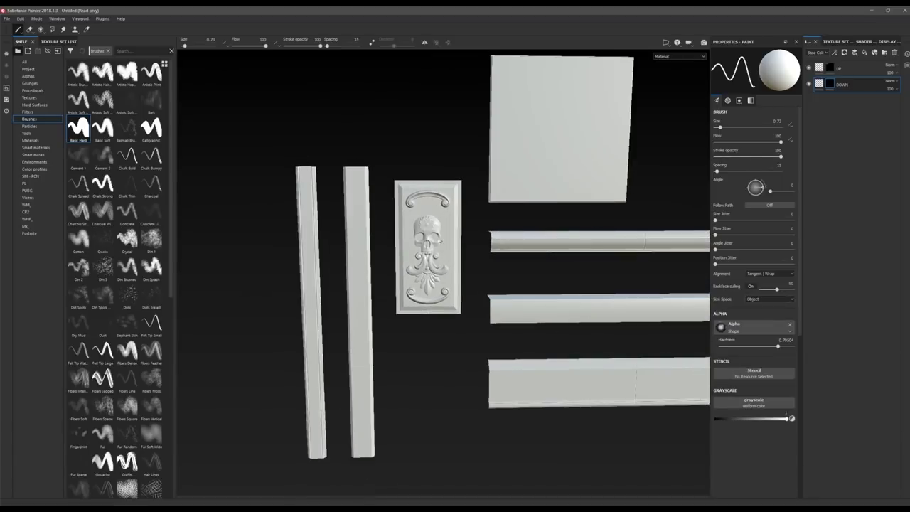
alt+right_drag(401, 225, 442, 180)
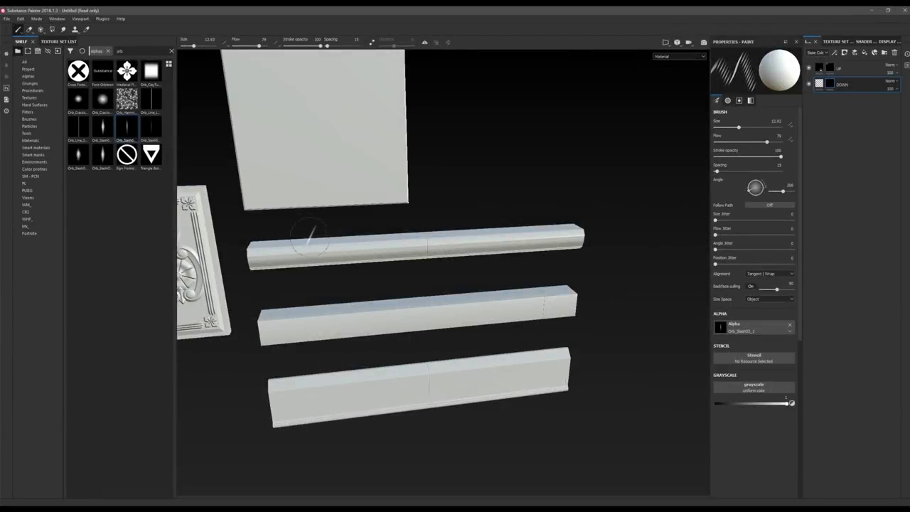
mouse_move(309, 236)
alt+mouse_down()
mouse_move(468, 268)
mouse_move(422, 277)
alt+mouse_up()
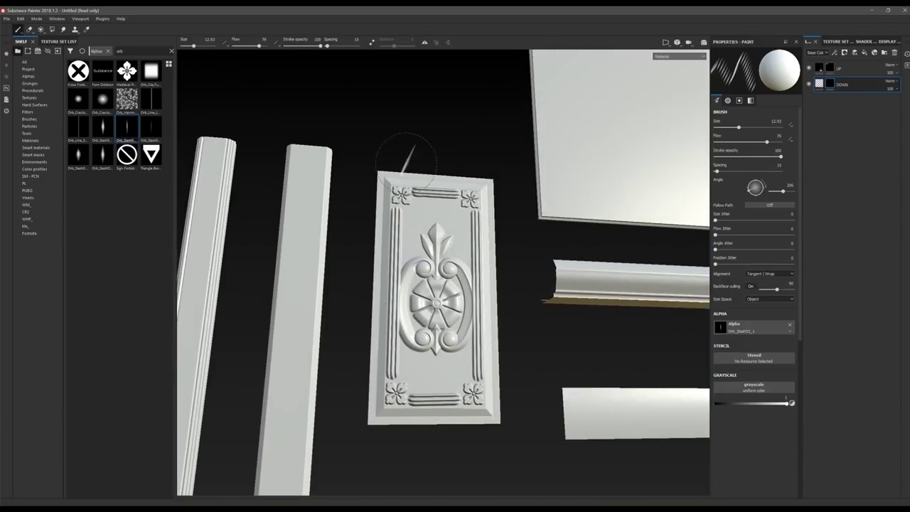
mouse_move(526, 297)
alt+mouse_down()
mouse_move(488, 313)
mouse_move(524, 237)
mouse_move(386, 284)
mouse_move(472, 203)
mouse_move(573, 209)
mouse_move(511, 271)
mouse_move(437, 305)
mouse_move(487, 258)
mouse_move(440, 256)
mouse_move(408, 295)
mouse_move(413, 264)
mouse_move(372, 280)
mouse_move(490, 256)
mouse_move(452, 250)
alt+mouse_up()
- Stamp the slash alpha Orb_Slash02_1 at size 11.32 on the DOWN mask, across the middle horizontal trim's edge near its end
ctrl+right_drag(466, 284, 467, 275)
mouse_move(466, 275)
alt+mouse_down()
mouse_move(476, 289)
mouse_move(469, 278)
alt+mouse_up()
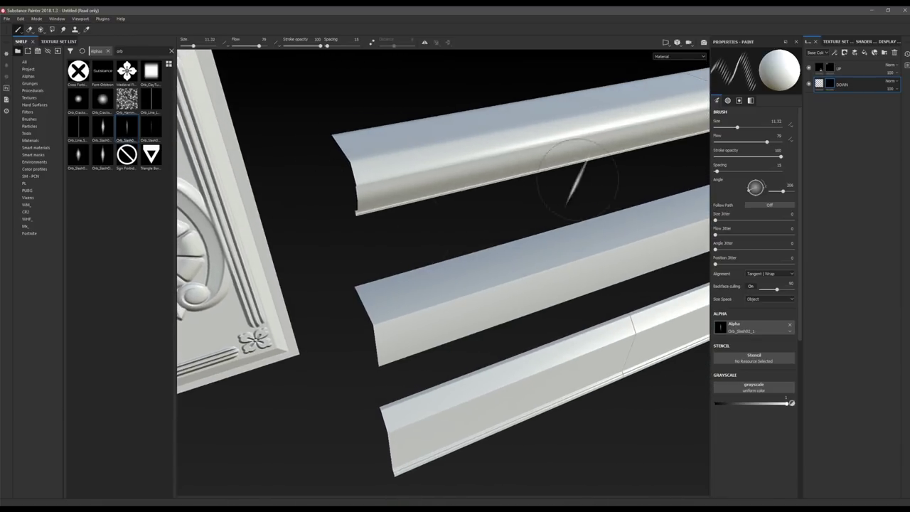
click(830, 84)
click(818, 85)
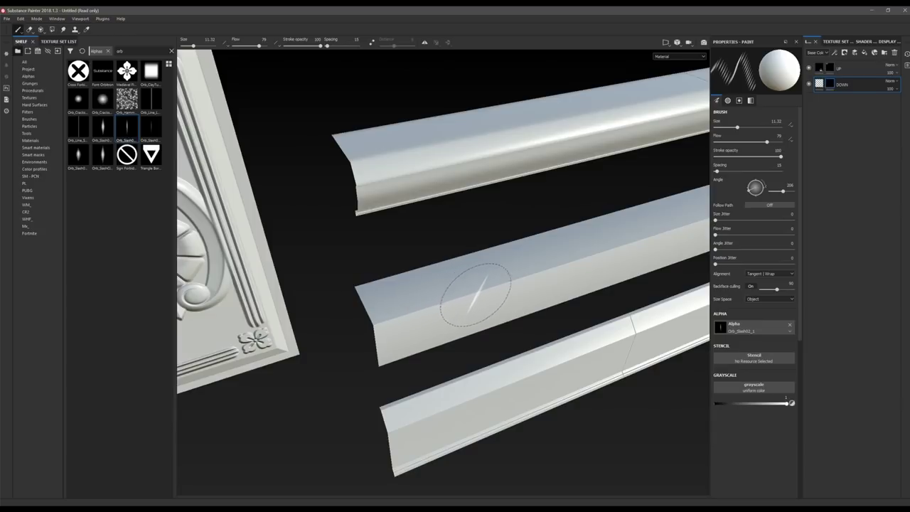
alt+middle_drag(531, 274, 517, 257)
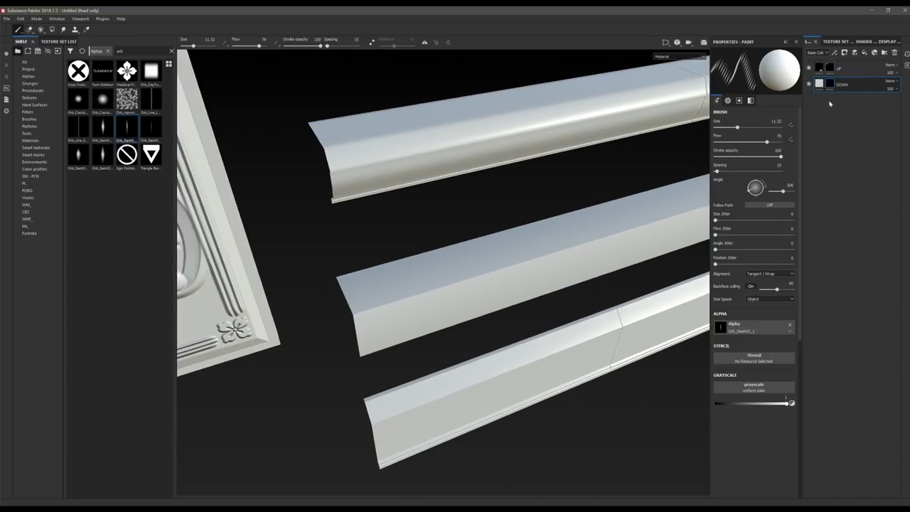
alt+drag(545, 276, 552, 270)
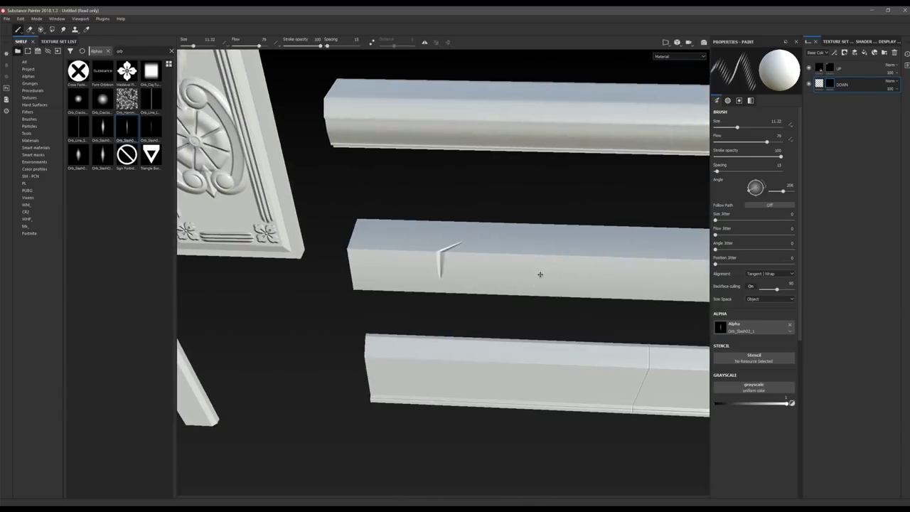
- Resize the slash brush slightly and stamp a cut into the upper horizontal trim near its far end
alt+middle_drag(552, 270, 427, 248)
alt+right_drag(426, 248, 443, 426)
mouse_move(442, 427)
alt+mouse_down()
mouse_move(540, 296)
mouse_move(530, 267)
mouse_move(544, 234)
alt+mouse_up()
alt+drag(579, 135, 556, 235)
ctrl+right_drag(555, 235, 550, 236)
click(549, 233)
alt+drag(541, 227, 490, 226)
- Reduce the slash brush to size 6.24, rotate it to about 226 degrees and stamp a cut into the fluted post
alt+middle_drag(352, 249, 444, 177)
alt+right_drag(377, 294, 397, 119)
alt+drag(398, 121, 390, 273)
mouse_move(384, 288)
ctrl+right_down()
mouse_move(394, 288)
mouse_move(363, 288)
ctrl+right_up()
mouse_move(379, 290)
ctrl+mouse_down()
mouse_move(398, 284)
mouse_move(402, 349)
mouse_move(377, 337)
mouse_move(431, 367)
mouse_move(456, 317)
ctrl+mouse_up()
click(376, 289)
alt+middle_drag(594, 237, 421, 281)
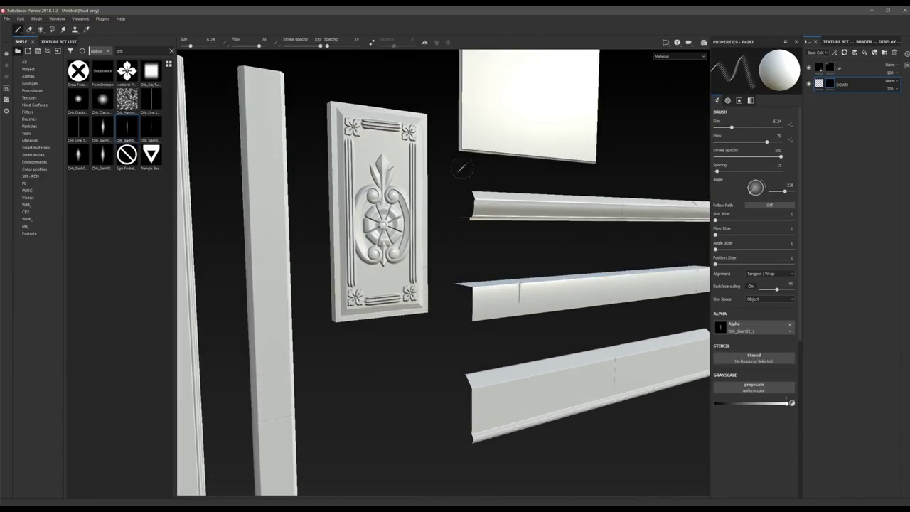
alt+right_drag(460, 180, 430, 362)
alt+drag(430, 362, 501, 189)
alt+drag(408, 276, 487, 258)
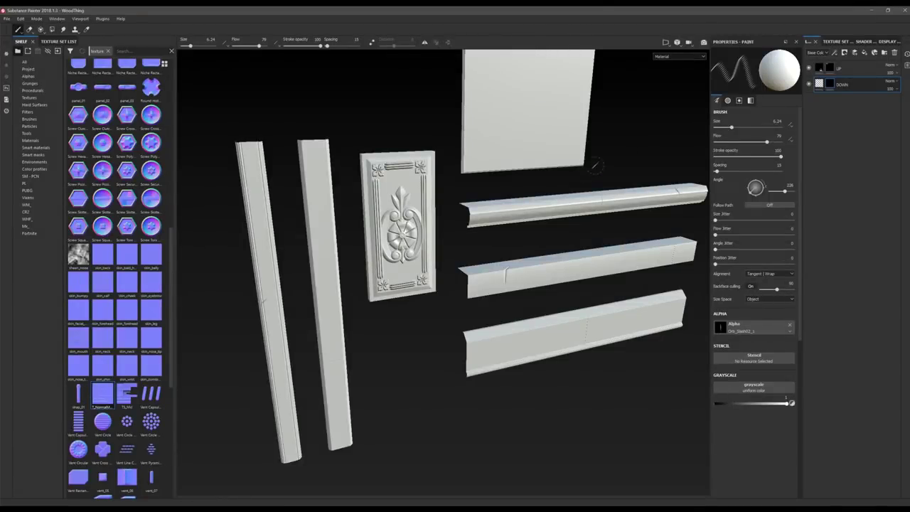
- Delete the DOWN and UP height layers from the layer stack
mouse_move(570, 191)
alt+mouse_down()
mouse_move(558, 187)
mouse_move(586, 152)
alt+mouse_up()
alt+middle_drag(597, 142, 571, 165)
alt+drag(571, 165, 575, 158)
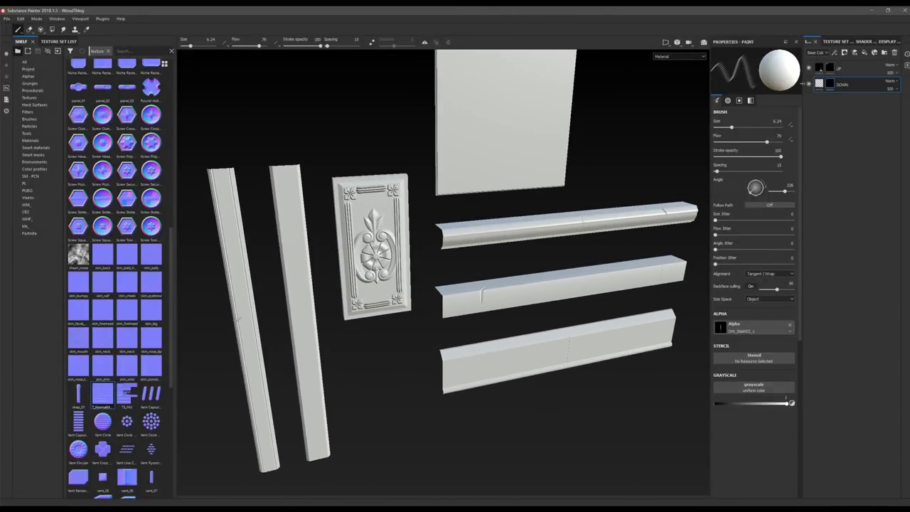
click(894, 53)
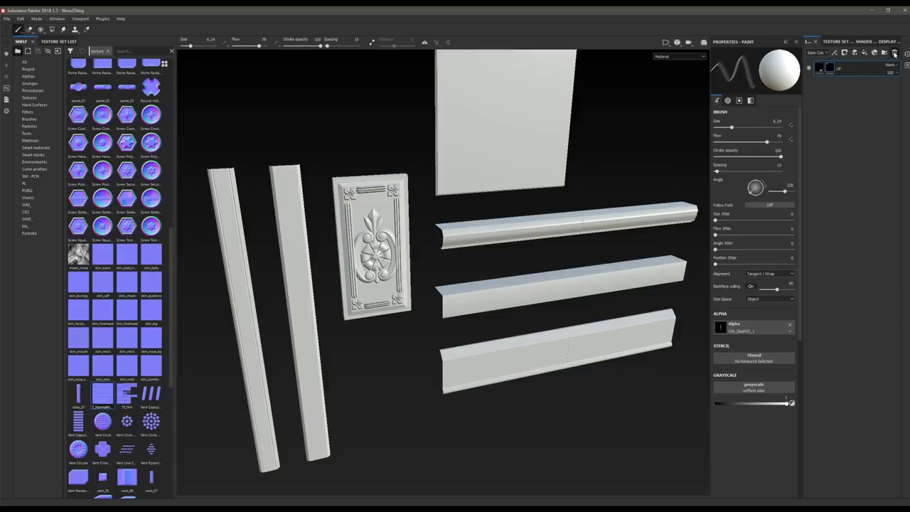
- Replace the texture set's Normal mesh map with the T_NormalMap texture and check its relief on the trim pieces
click(828, 41)
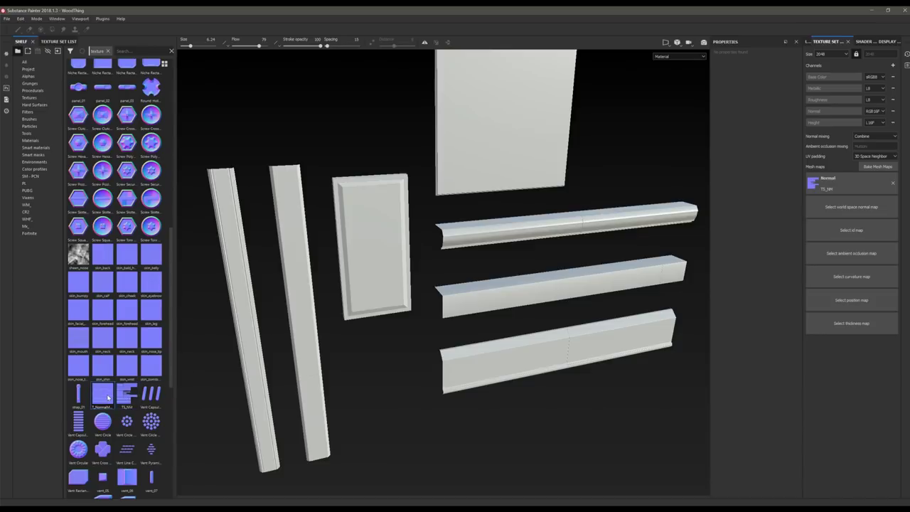
mouse_move(103, 400)
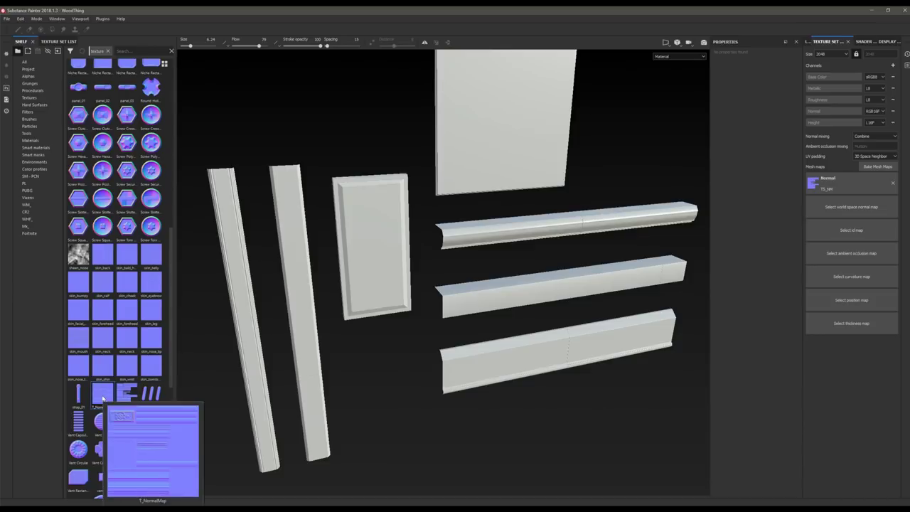
drag(103, 400, 843, 186)
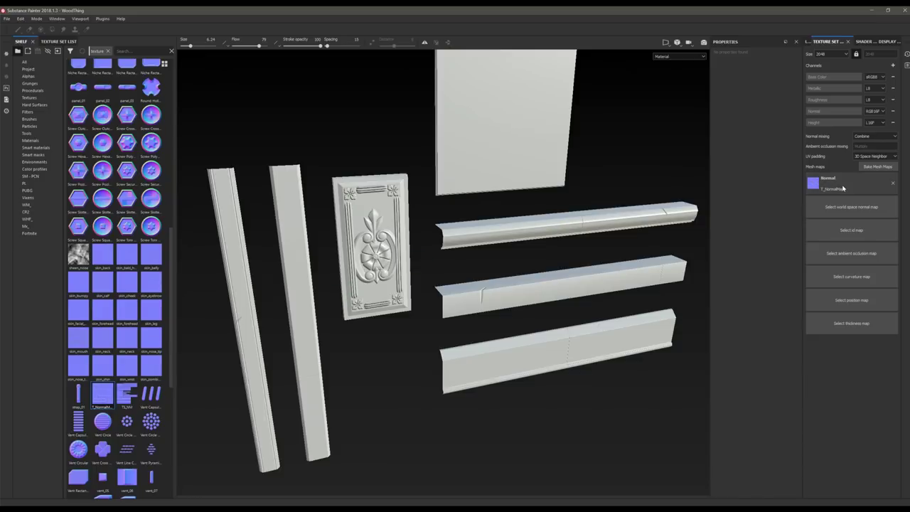
mouse_move(367, 247)
alt+mouse_down()
mouse_move(424, 280)
mouse_move(369, 248)
alt+mouse_up()
click(806, 40)
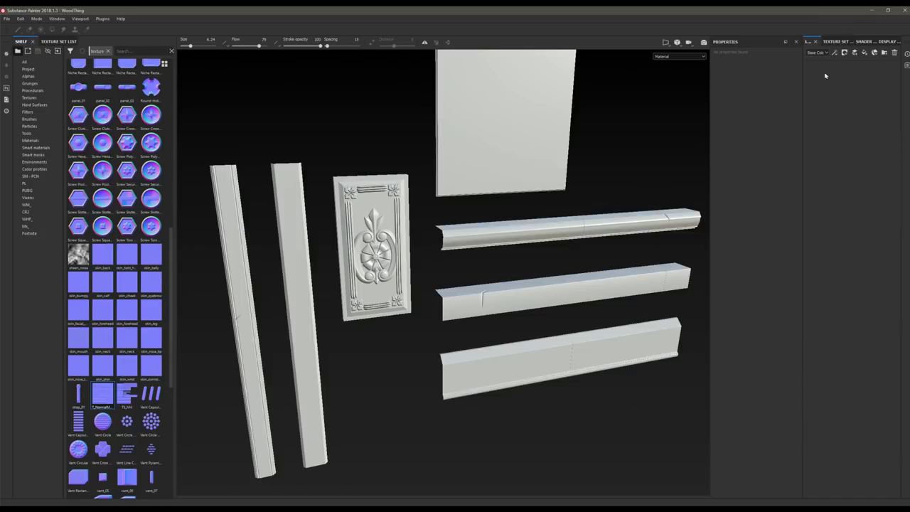
alt+drag(668, 210, 492, 173)
scroll(508, 226, up, 4)
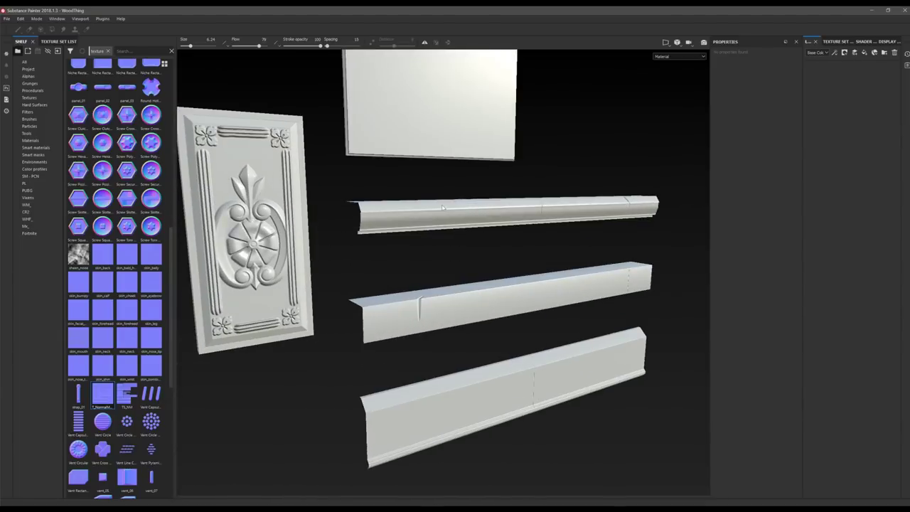
scroll(443, 207, down, 2)
alt+middle_drag(443, 208, 506, 195)
alt+drag(505, 195, 569, 250)
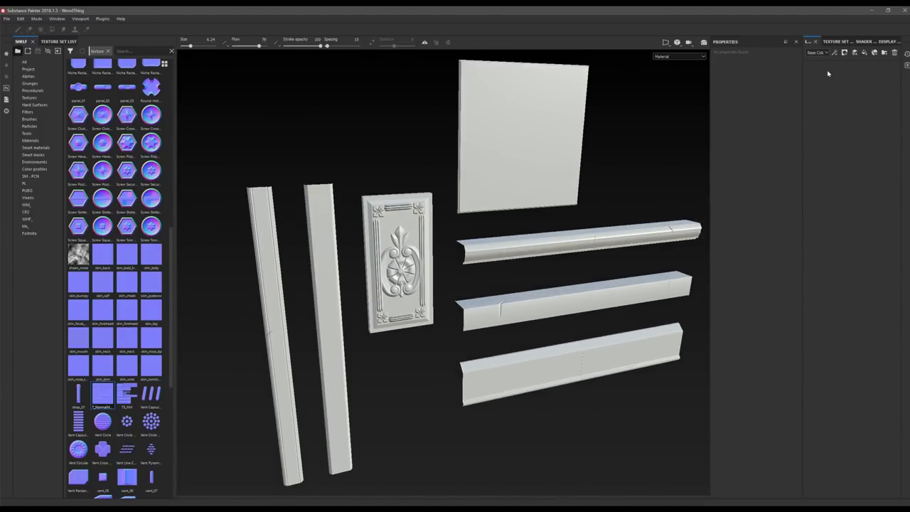
- Bake the low-poly mesh maps at output size 2048, leaving out the Normal and ID maps
click(837, 41)
click(874, 167)
drag(410, 140, 616, 204)
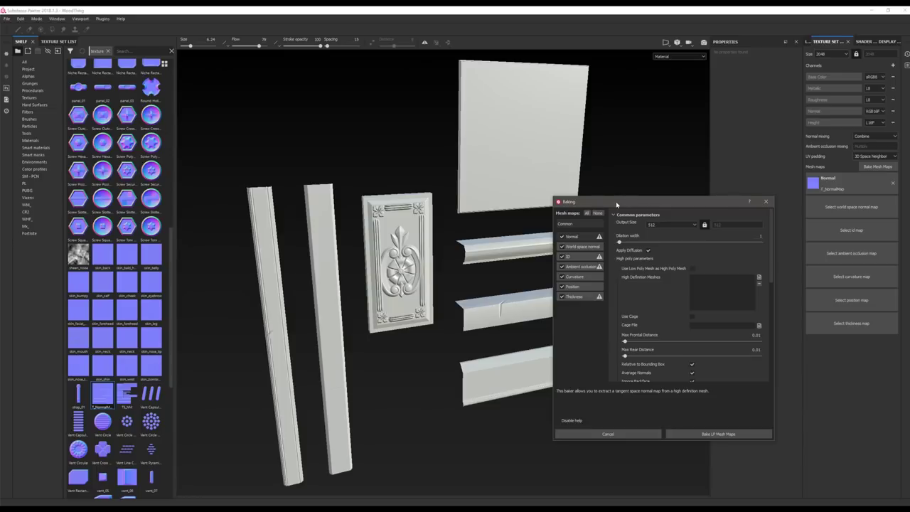
click(561, 236)
click(561, 256)
click(672, 225)
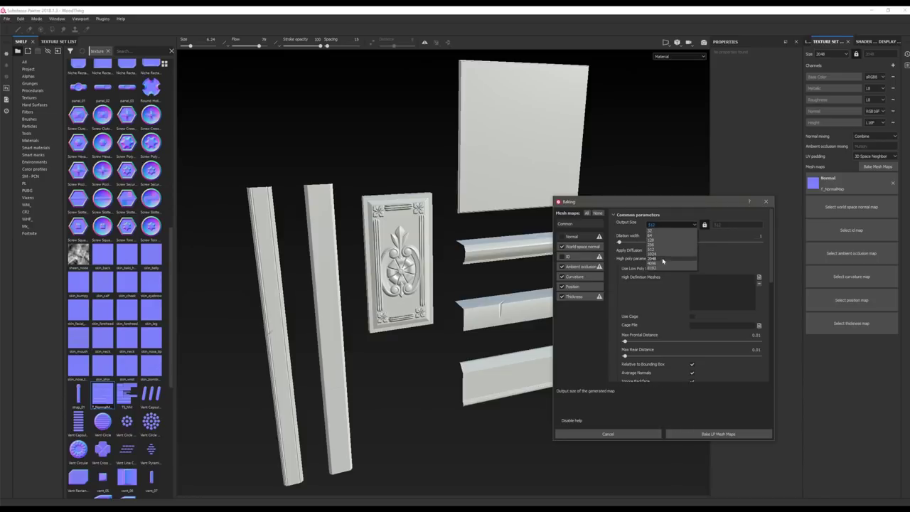
click(662, 259)
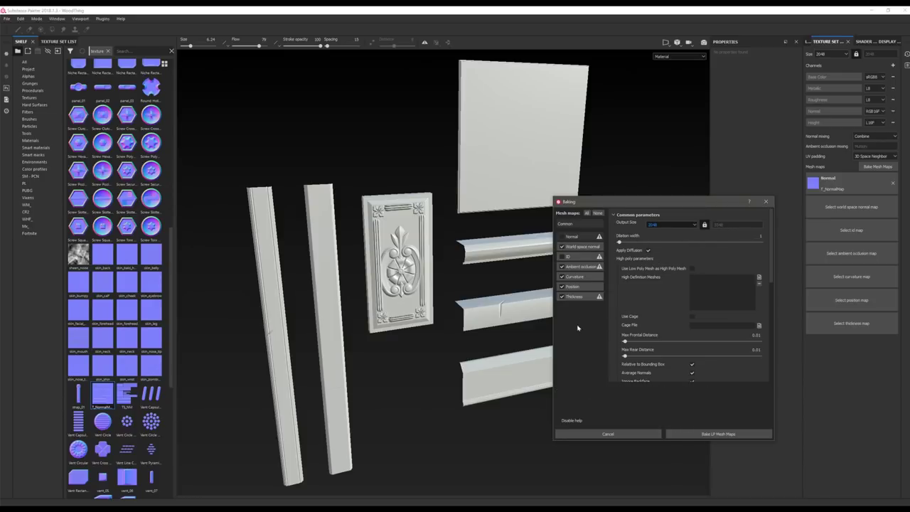
click(700, 435)
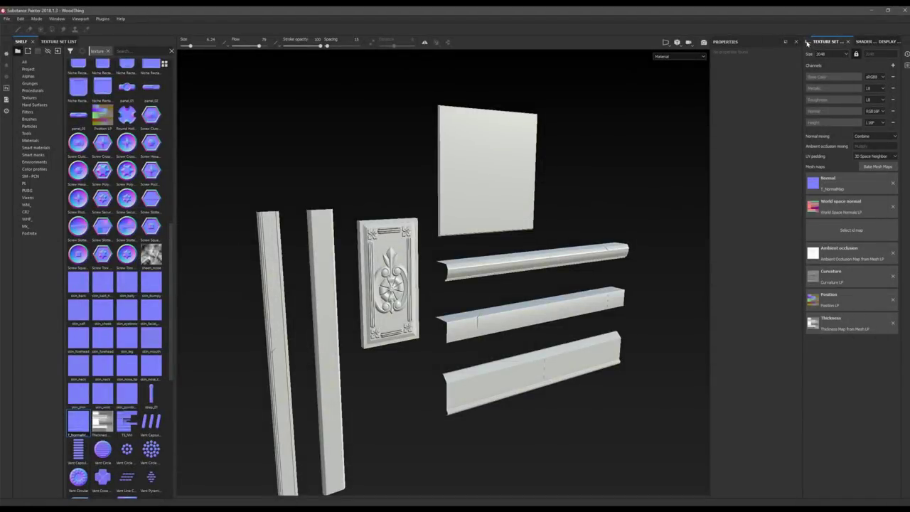
- Search the smart materials for wood and apply SE_GreasyWood01 to the whole kit as a layer
click(807, 42)
mouse_move(420, 231)
alt+mouse_down()
mouse_move(400, 278)
mouse_move(428, 215)
mouse_move(351, 184)
mouse_move(410, 259)
mouse_move(425, 226)
mouse_move(417, 216)
alt+mouse_up()
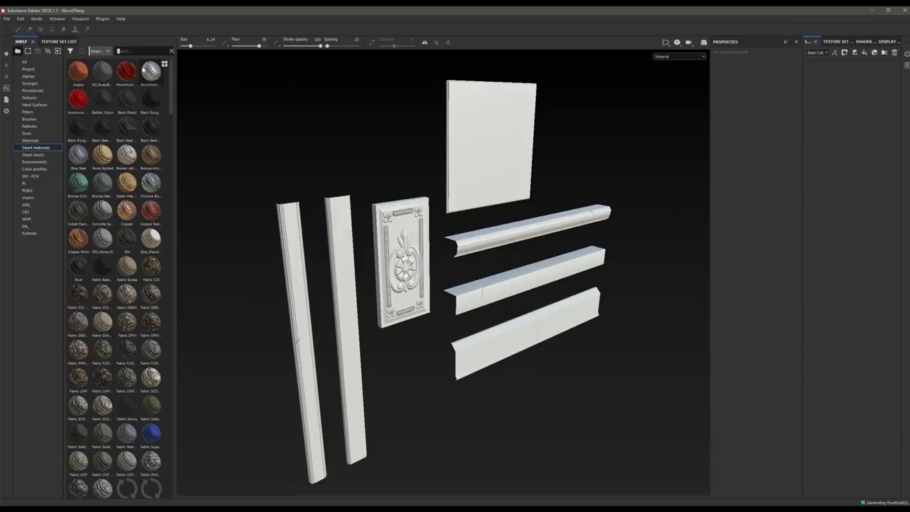
text(w)
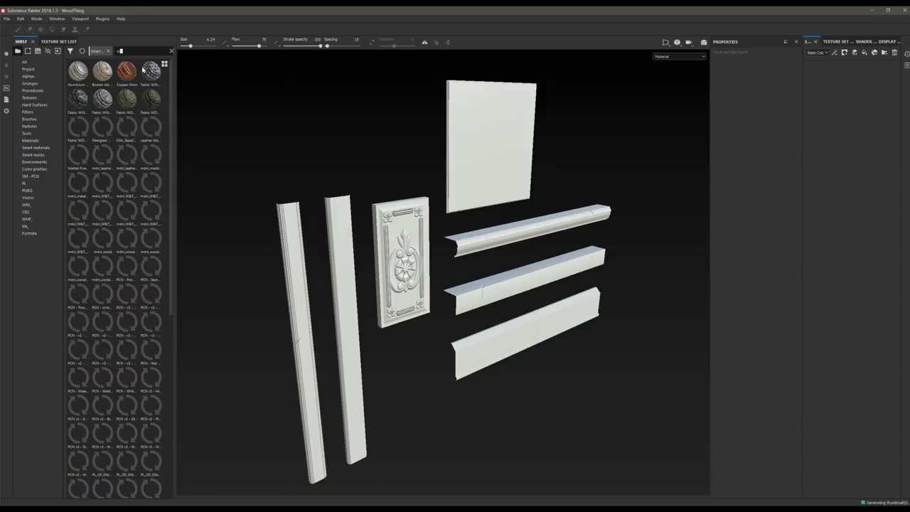
text(ood)
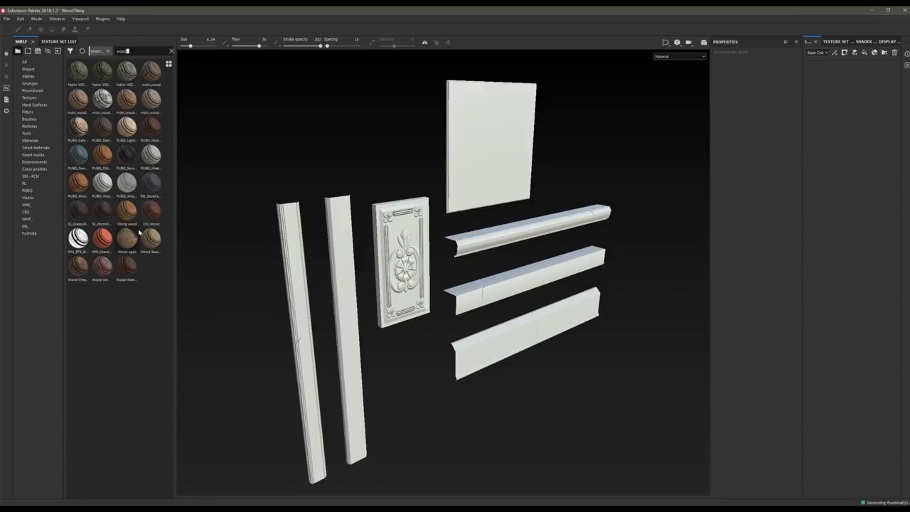
drag(78, 210, 842, 90)
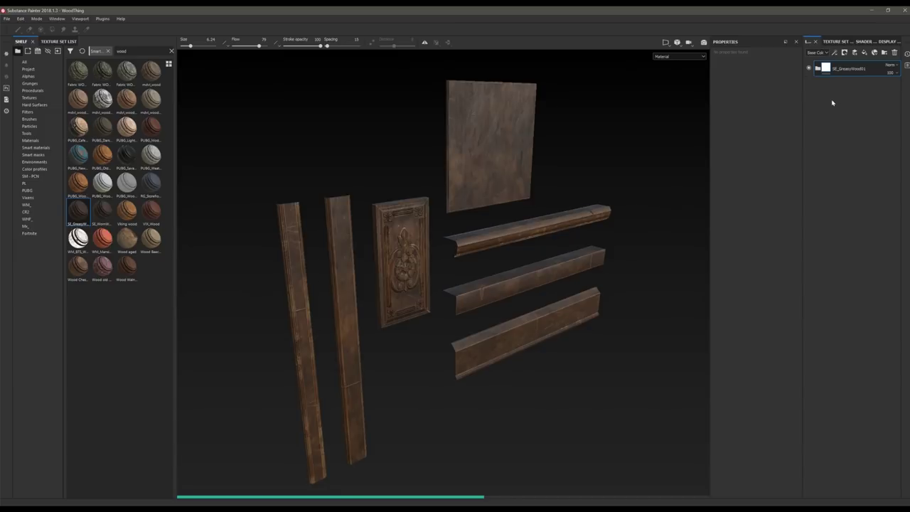
- Examine the greasy wood material on the carved panel's ornaments and the horizontal trims
alt+right_drag(427, 248, 355, 82)
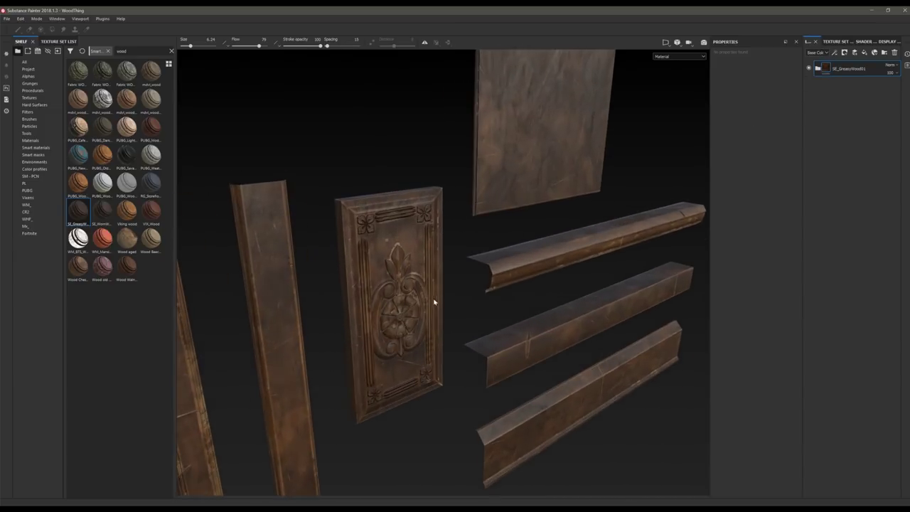
alt+drag(434, 303, 412, 303)
alt+middle_drag(413, 302, 518, 166)
alt+drag(519, 165, 557, 247)
alt+middle_drag(524, 213, 431, 289)
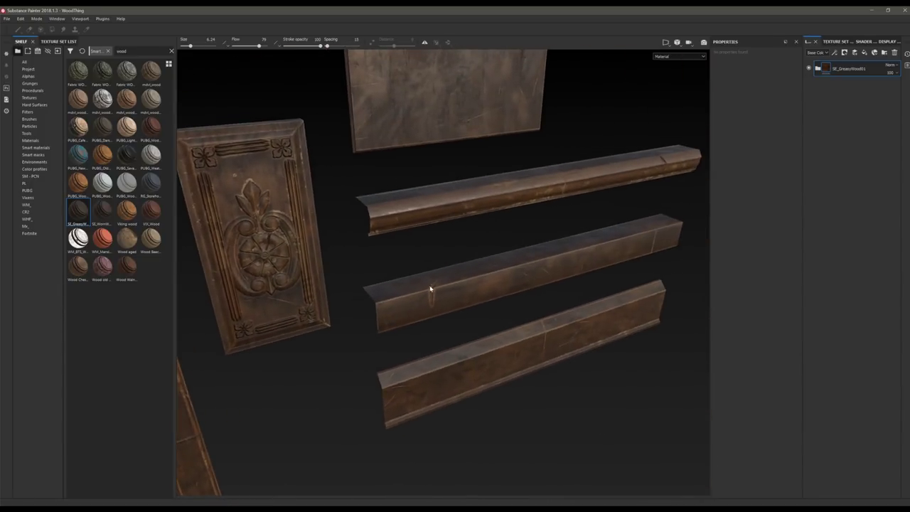
alt+right_drag(431, 288, 439, 159)
alt+middle_drag(312, 143, 417, 248)
alt+right_drag(418, 248, 418, 241)
alt+drag(418, 241, 422, 215)
- Examine the edge wear, scratches and carved cuts on the large flat board and along the three horizontal trims
alt+drag(424, 131, 393, 219)
alt+drag(472, 224, 505, 245)
alt+drag(441, 243, 559, 193)
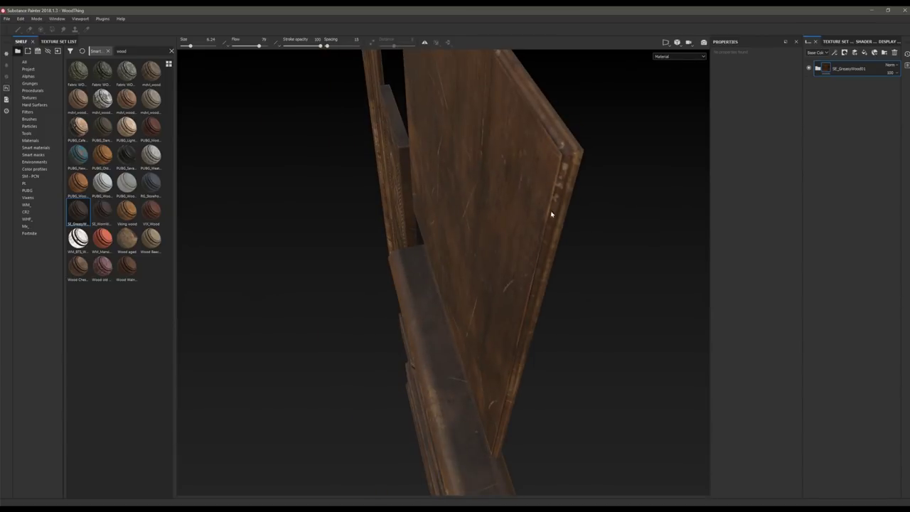
alt+drag(448, 301, 545, 140)
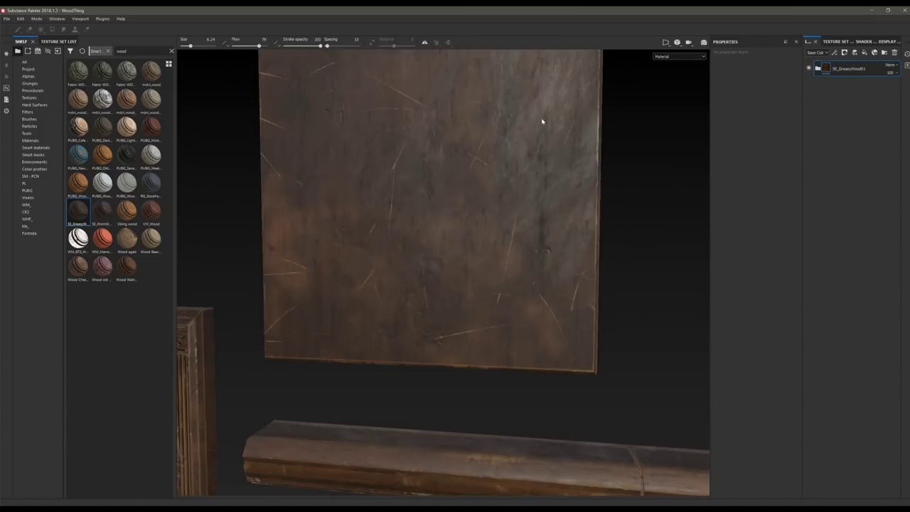
alt+drag(430, 307, 477, 314)
alt+drag(348, 198, 617, 309)
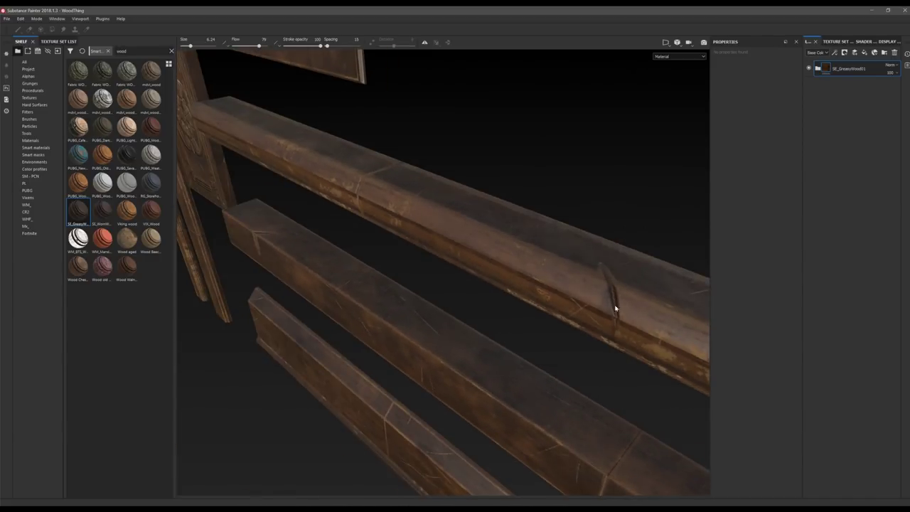
alt+drag(527, 253, 570, 228)
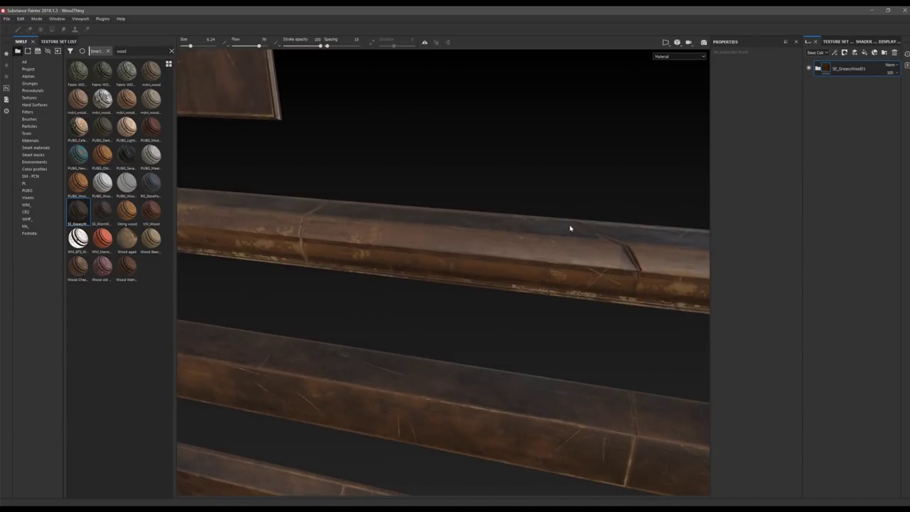
alt+drag(339, 199, 483, 263)
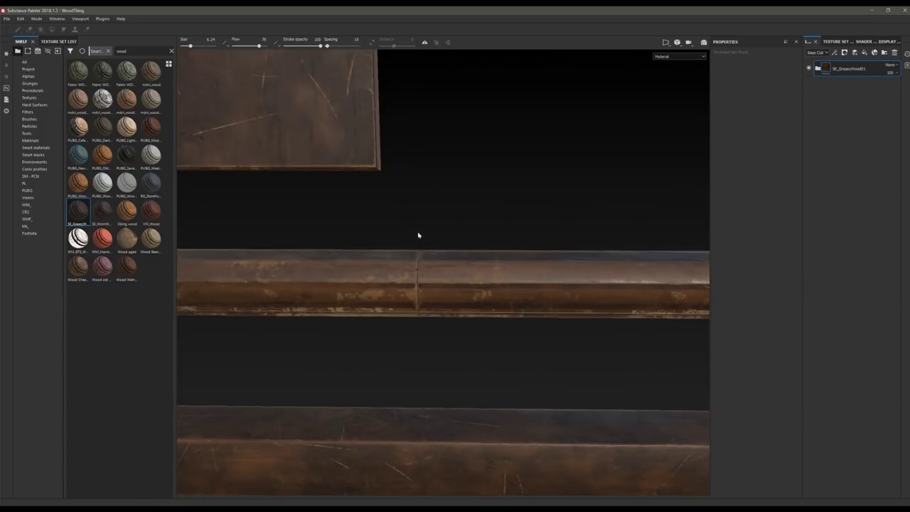
alt+drag(423, 256, 419, 225)
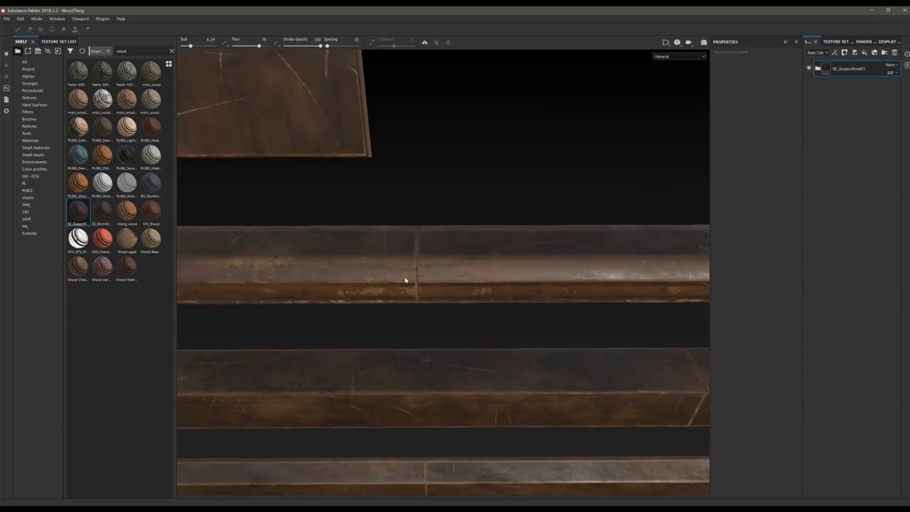
alt+drag(402, 327, 470, 209)
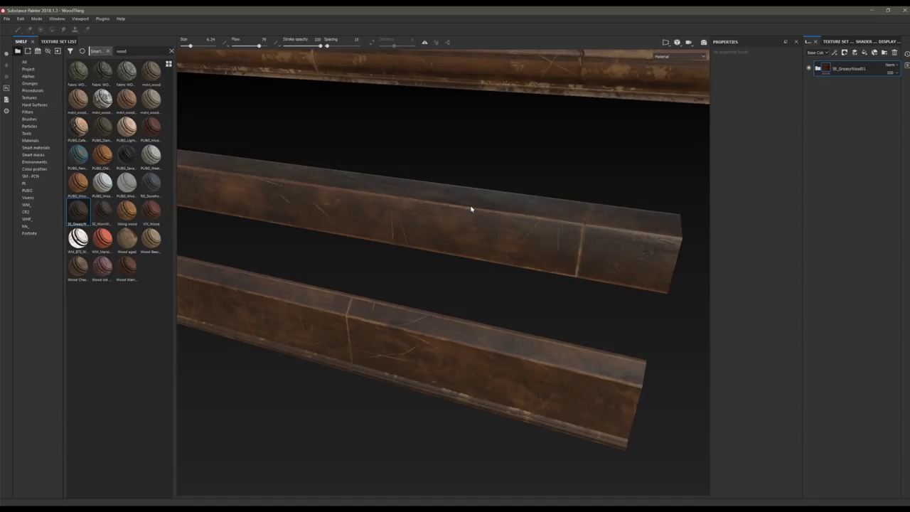
alt+middle_drag(291, 142, 578, 289)
mouse_move(405, 222)
alt+mouse_down()
mouse_move(455, 189)
mouse_move(291, 140)
mouse_move(410, 211)
alt+mouse_up()
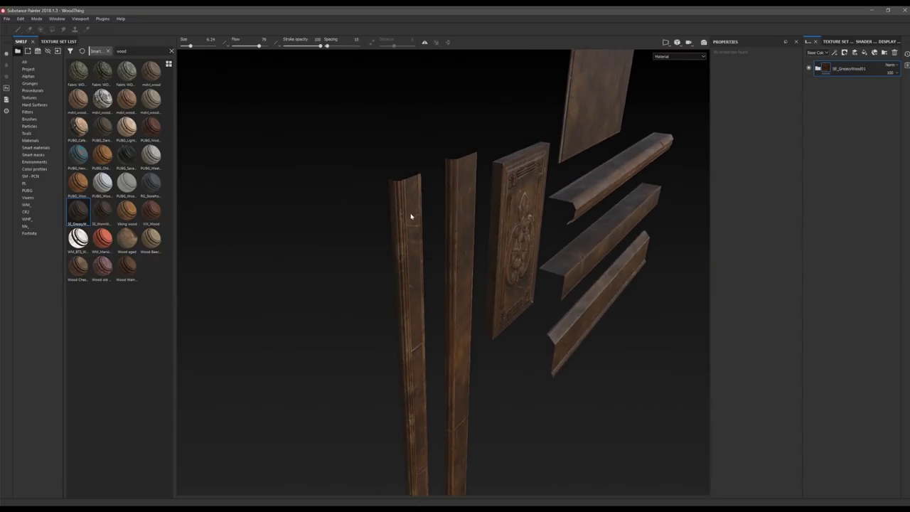
- Examine the two vertical posts' flutes and cut marks, and view the whole kit under rotated environment lighting
alt+right_drag(414, 283, 434, 130)
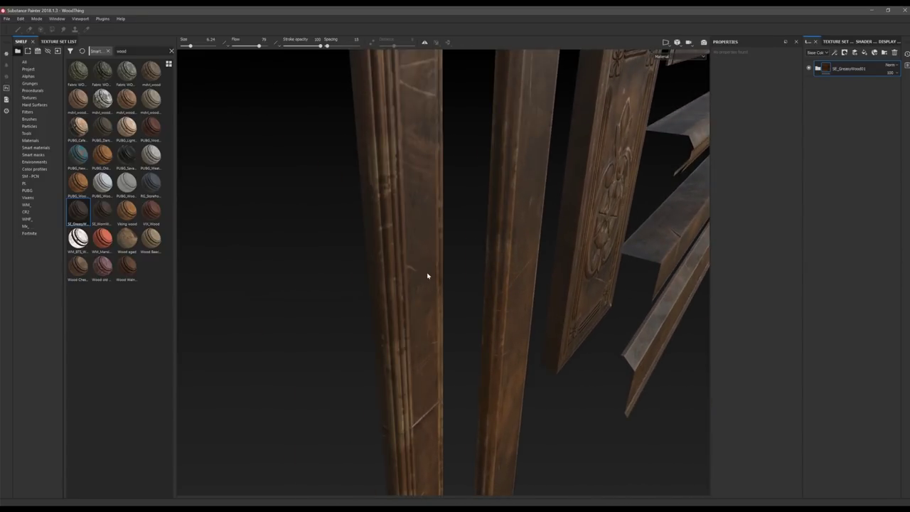
alt+drag(355, 328, 431, 304)
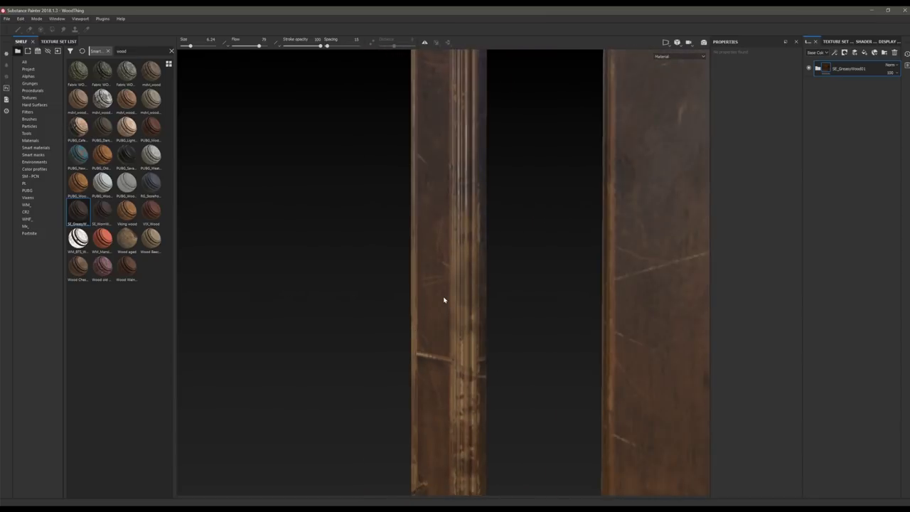
alt+right_drag(448, 377, 402, 193)
alt+drag(402, 193, 604, 120)
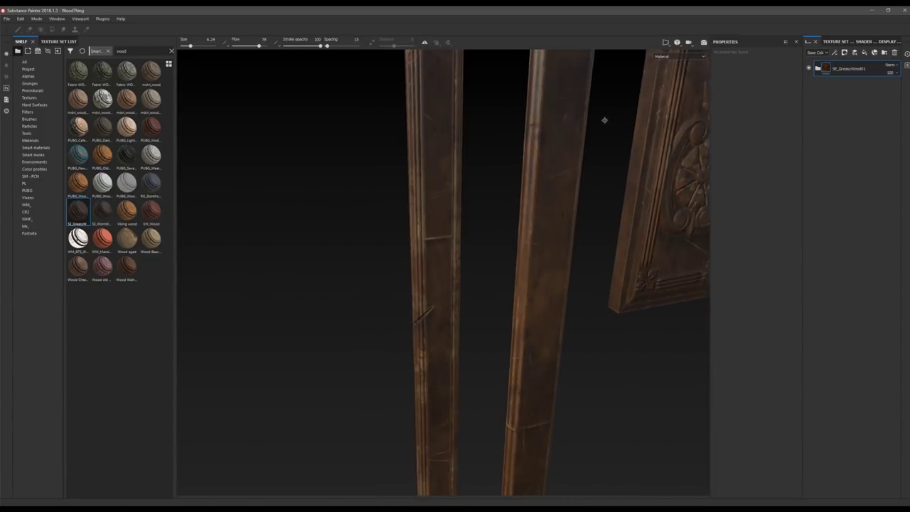
alt+middle_drag(604, 120, 498, 301)
alt+right_drag(497, 300, 506, 396)
alt+middle_drag(539, 301, 365, 298)
alt+drag(425, 302, 432, 267)
shift+right_drag(432, 267, 477, 268)
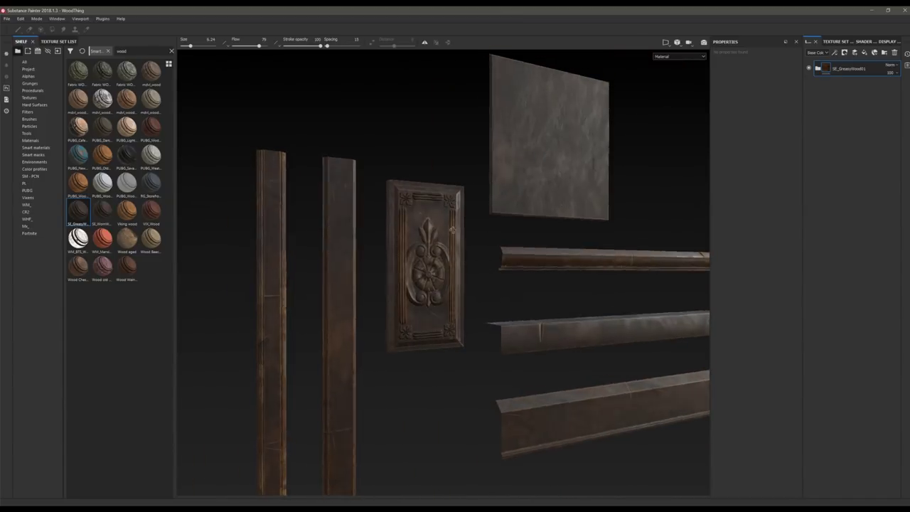
alt+drag(477, 268, 498, 258)
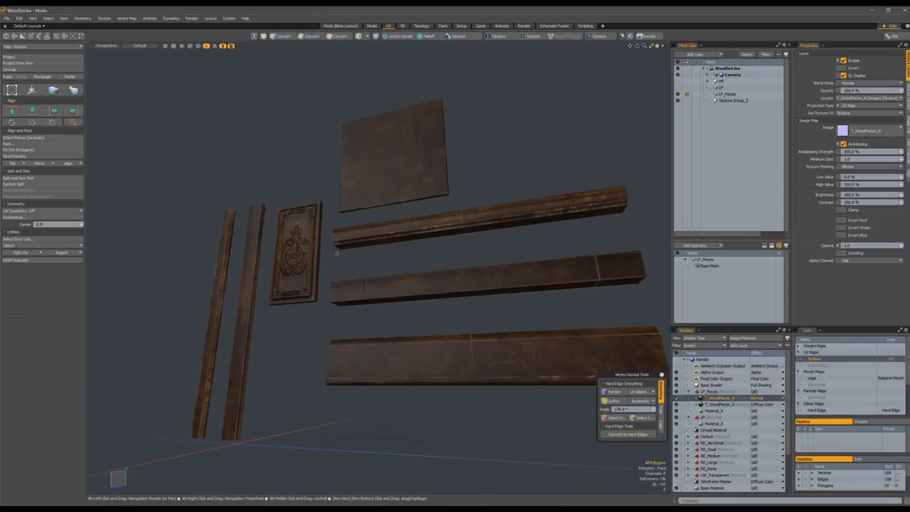
- Switch to Modo and examine the textured wood pieces of the kit from several angles
mouse_move(337, 254)
alt+mouse_down()
mouse_move(362, 280)
mouse_move(340, 254)
alt+mouse_up()
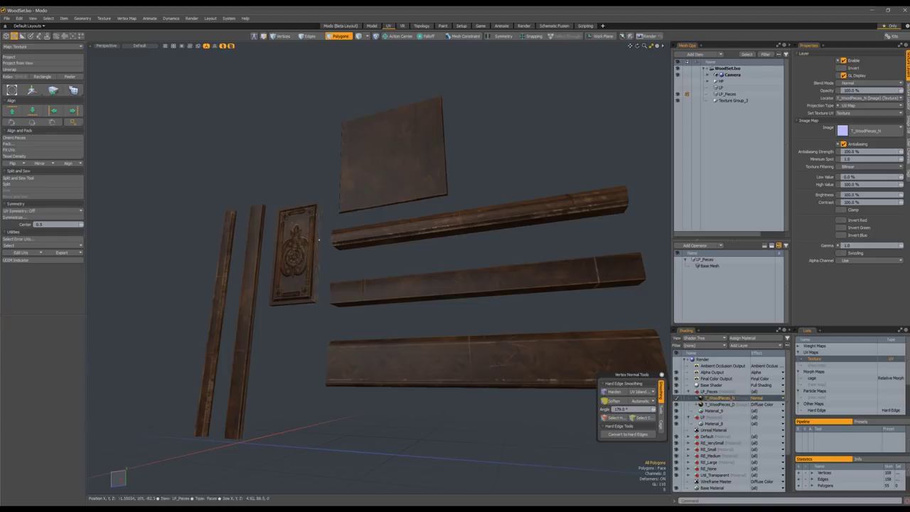
alt+drag(343, 240, 383, 214)
double_click(396, 233)
click(409, 215)
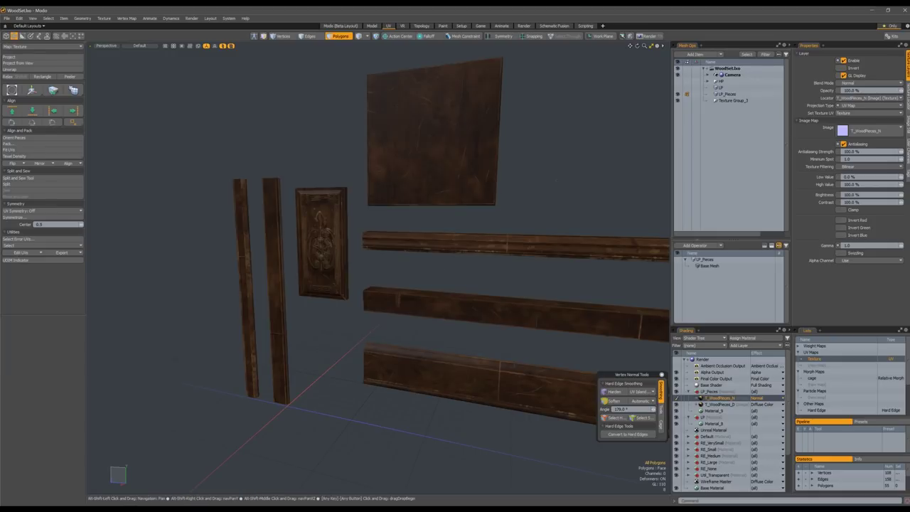
alt+shift+drag(568, 241, 520, 238)
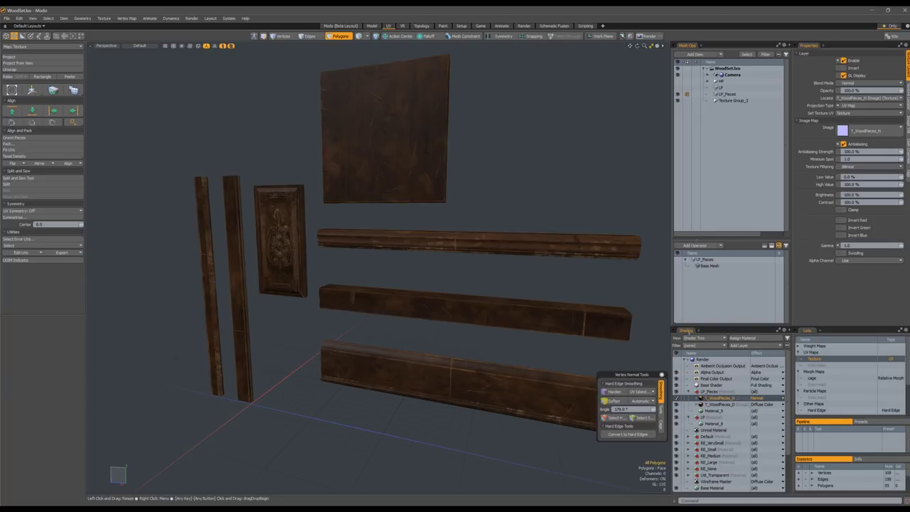
alt+drag(416, 221, 376, 224)
- Select all polygons of the ornamented rectangular panel and view the kit from the front
ctrl+alt+drag(284, 192, 313, 245)
ctrl+alt+drag(312, 245, 412, 283)
ctrl+alt+drag(331, 281, 365, 296)
double_click(356, 298)
ctrl+alt+drag(444, 278, 392, 279)
double_click(450, 274)
mouse_move(449, 273)
alt+mouse_down()
mouse_move(466, 282)
mouse_move(448, 276)
alt+mouse_up()
alt+drag(447, 275, 431, 271)
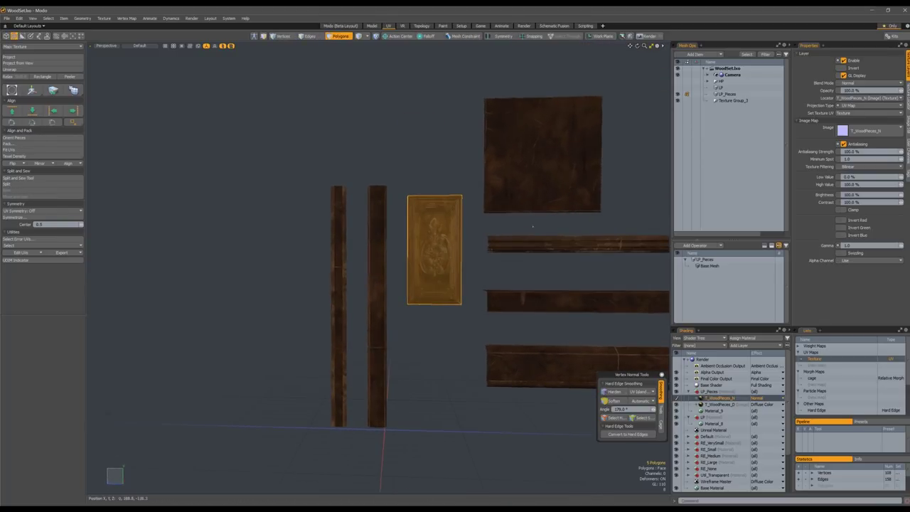
- Create a new mesh item in the scene and name it TEST_Wood_01
alt+shift+drag(626, 196, 555, 198)
click(732, 94)
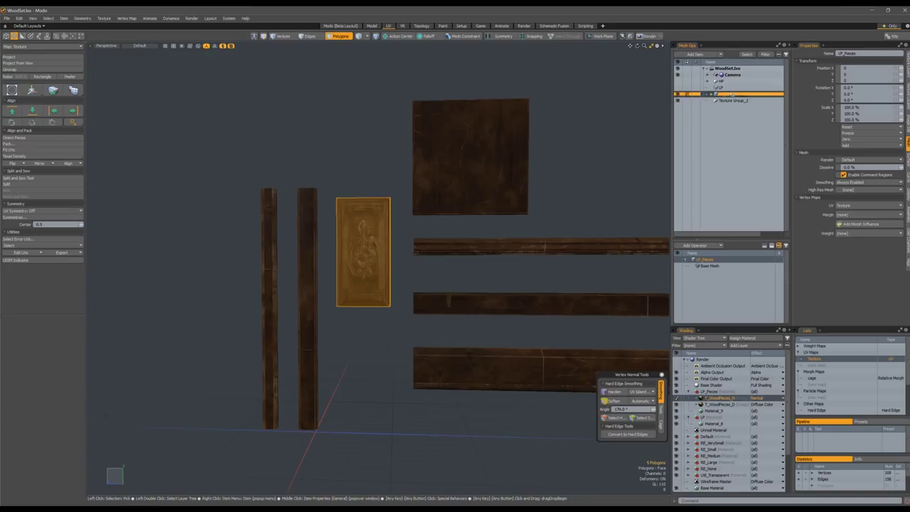
key(n)
click(727, 101)
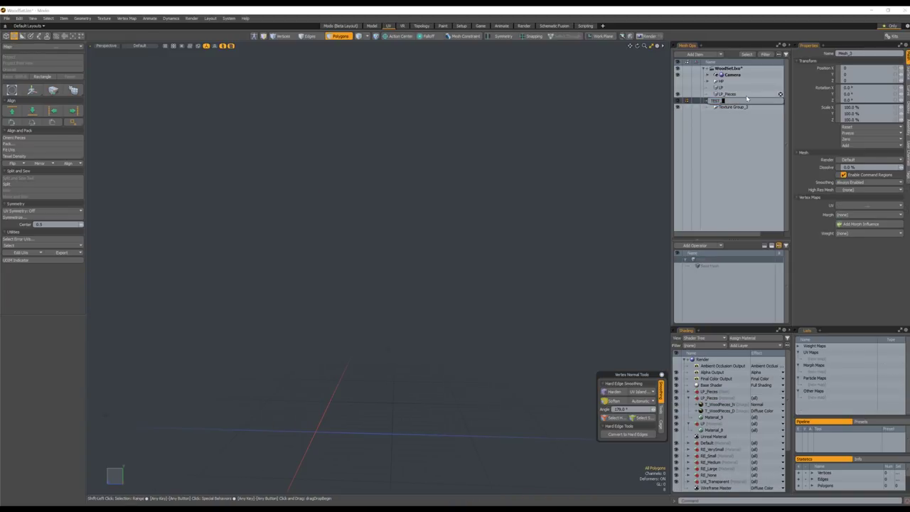
text(TEST_Wood_01)
key(Return)
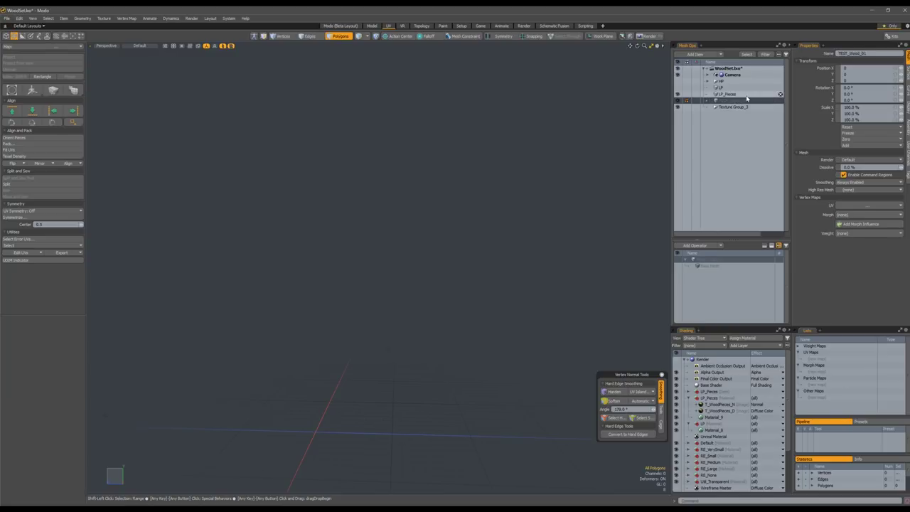
- Return to the LP_Pieces mesh and select all polygons of the ornamented rectangular panel for copying
click(725, 94)
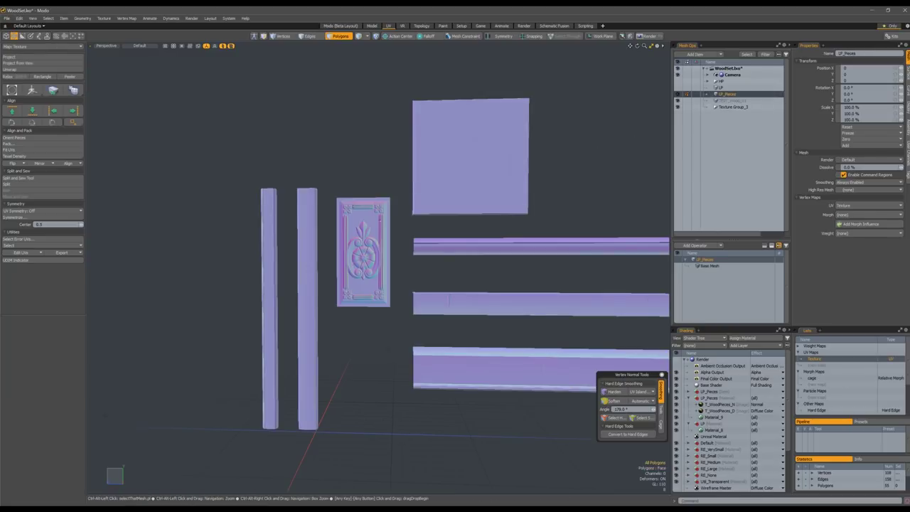
key(a)
click(725, 88)
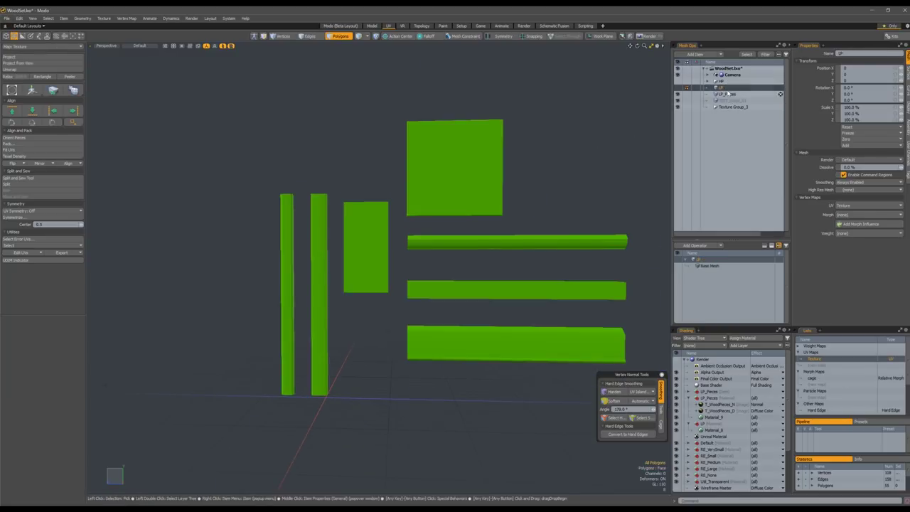
click(725, 95)
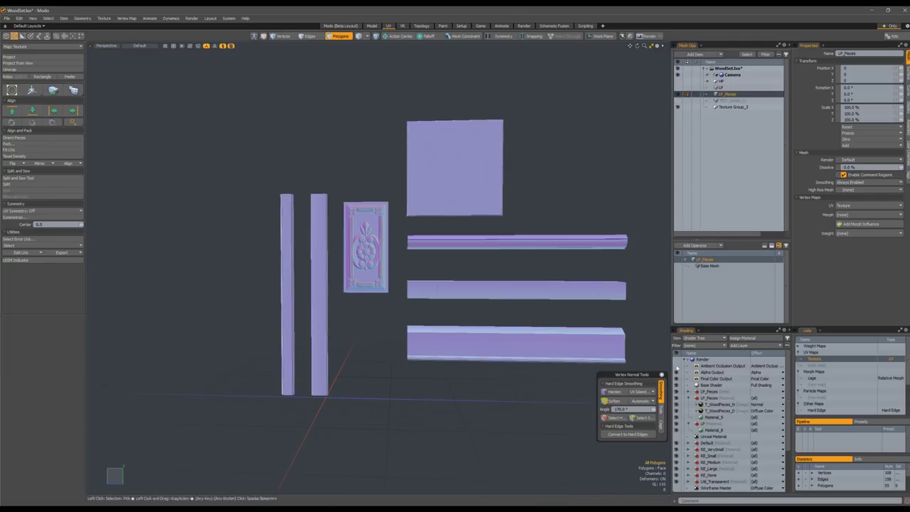
mouse_move(531, 259)
alt+mouse_down()
mouse_move(498, 246)
mouse_move(548, 264)
alt+mouse_up()
scroll(375, 244, up, 8)
scroll(376, 249, down, 5)
alt+drag(375, 248, 380, 295)
scroll(416, 272, down, 5)
alt+drag(363, 220, 348, 305)
alt+drag(348, 306, 337, 338)
double_click(349, 288)
alt+drag(349, 288, 366, 322)
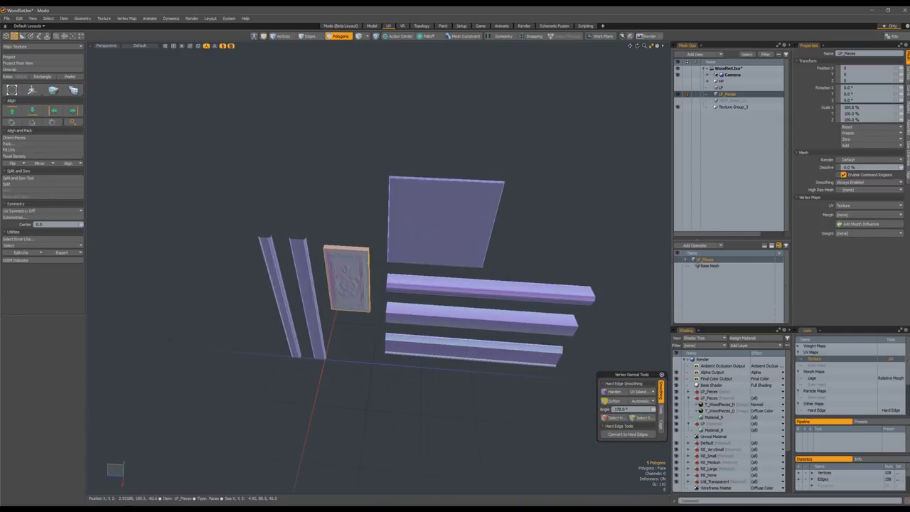
- Paste the copied ornamented panel into TEST_Wood_01 and move it sideways to the other side of the origin
click(730, 101)
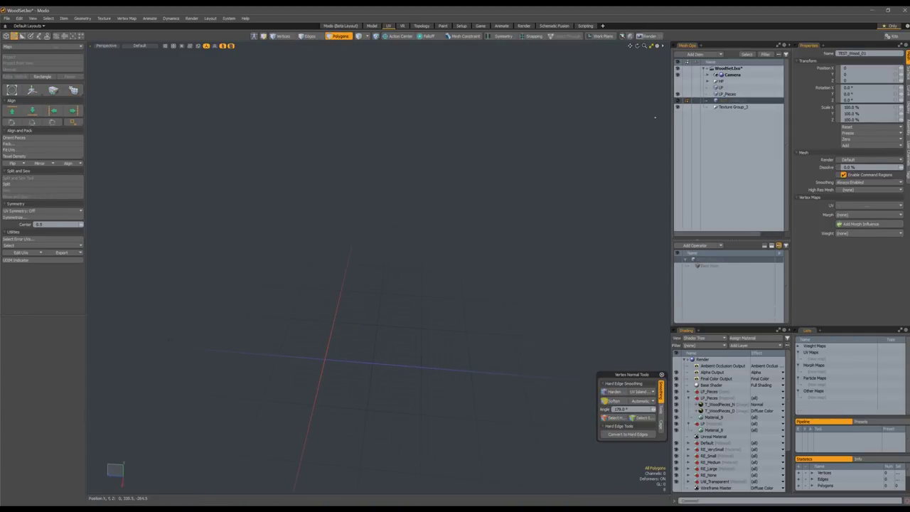
ctrl+alt+drag(366, 276, 401, 304)
alt+shift+drag(401, 304, 320, 236)
key(w)
alt+drag(336, 265, 358, 250)
drag(351, 198, 318, 226)
key(q)
click(319, 239)
alt+drag(229, 240, 276, 268)
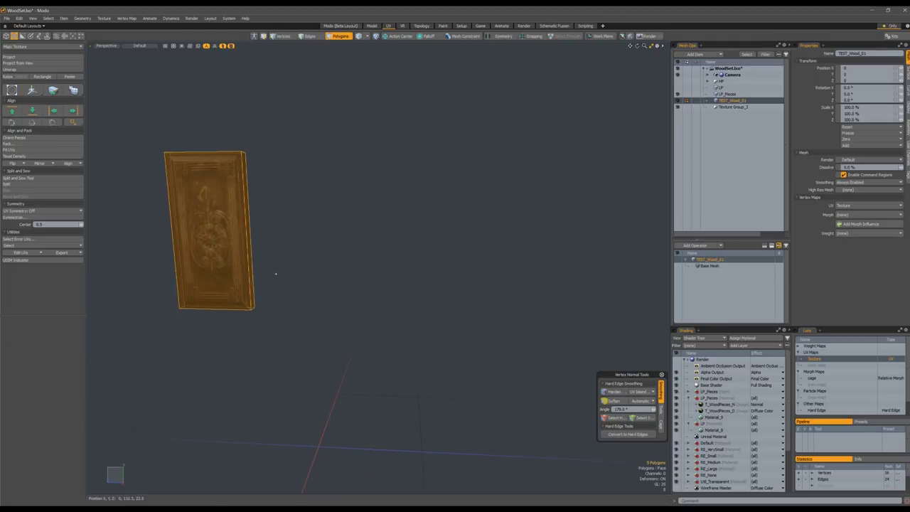
- Duplicate the ornamented panel sideways to form a pair of panels with a gap between them
key(w)
ctrl+drag(211, 330, 310, 331)
alt+shift+drag(298, 297, 363, 265)
key(ctrl+z)
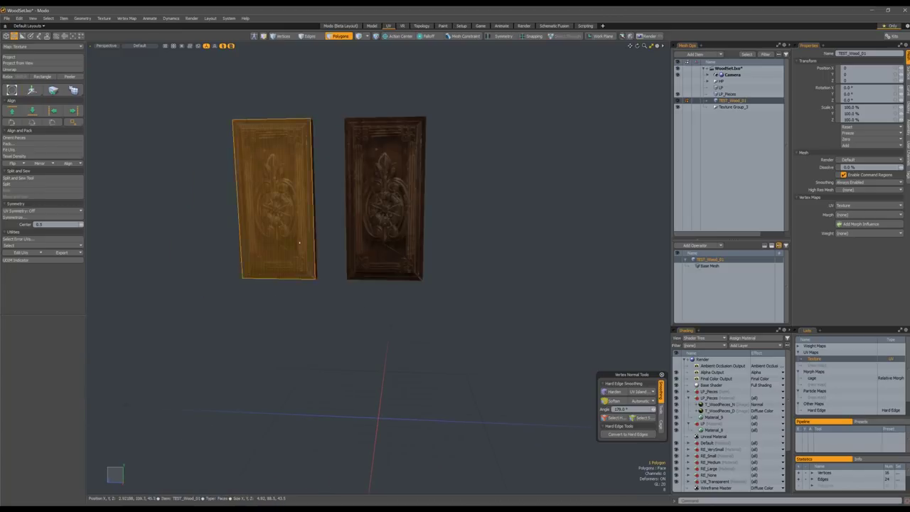
- Duplicate both ornamented panels downward to form a second row and adjust the gap between the rows
alt+drag(348, 328, 360, 311)
key(w)
ctrl+drag(442, 157, 443, 332)
key(space)
mouse_move(442, 221)
mouse_down()
mouse_move(391, 210)
mouse_move(369, 346)
mouse_up()
key(bracketright)
scroll(370, 345, down, 3)
key(w)
ctrl+drag(447, 369, 446, 328)
key(space)
click(469, 305)
- Copy the narrower vertical post from LP_Pieces into TEST_Wood_01 and move it toward the gap between the panels
click(726, 95)
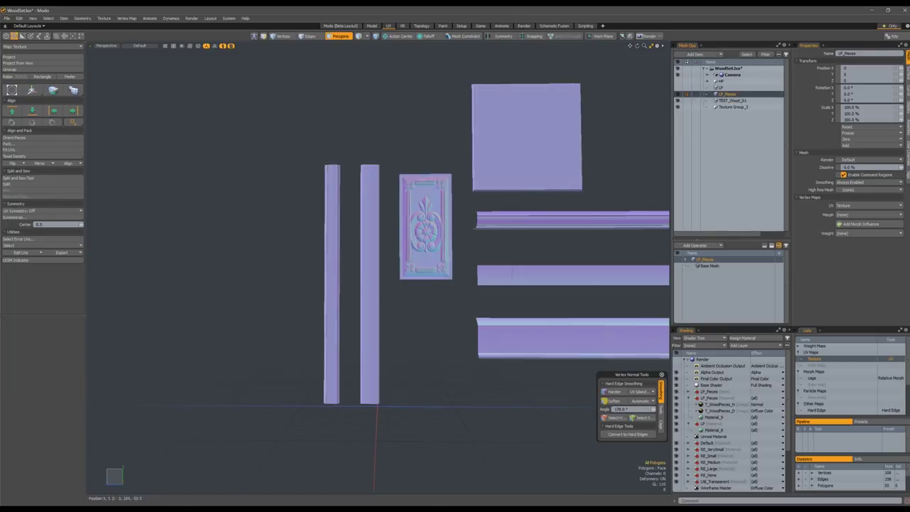
alt+shift+drag(507, 232, 454, 308)
double_click(279, 252)
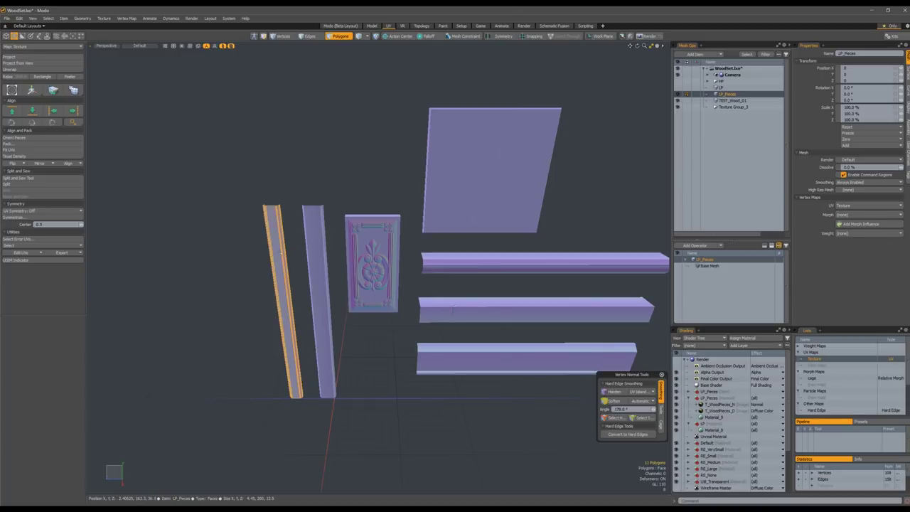
click(723, 100)
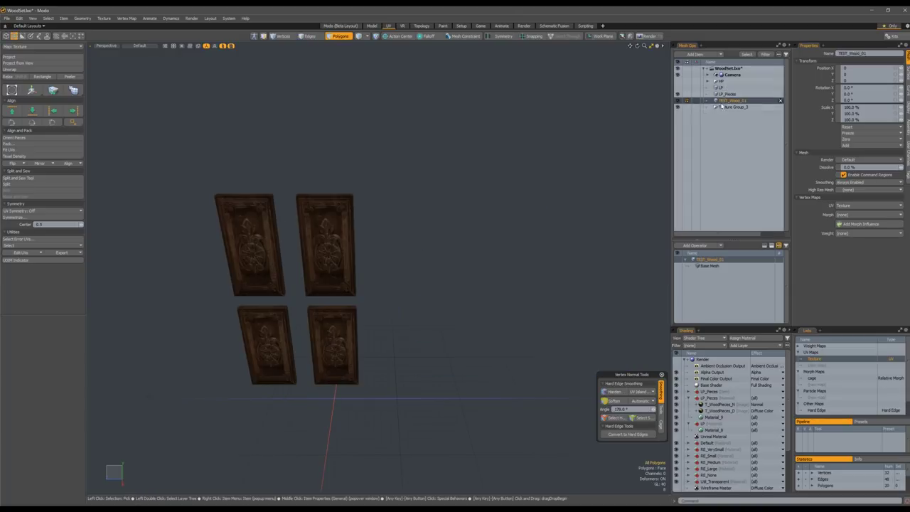
key(w)
ctrl+drag(322, 310, 343, 344)
key(q)
click(369, 310)
- Select the side polygons of all four ornamented panels and delete them, leaving only the front faces
scroll(297, 313, up, 5)
scroll(310, 348, down, 3)
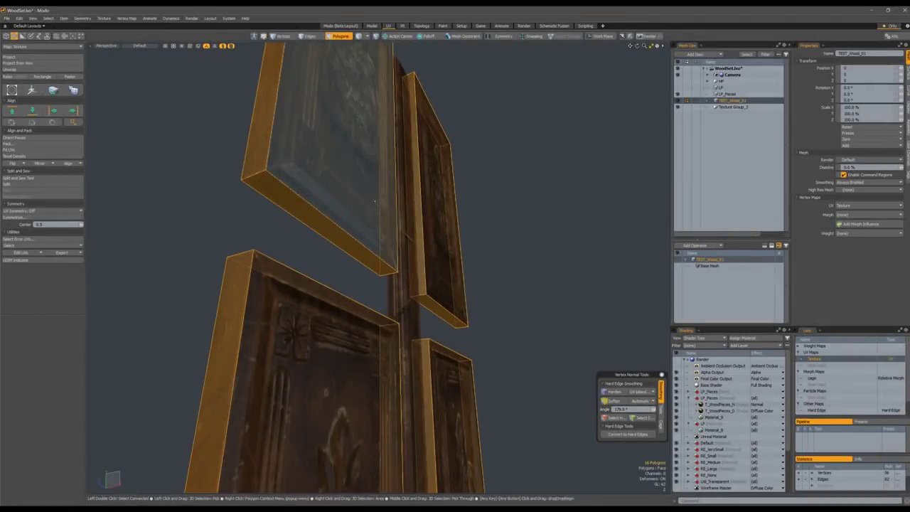
alt+drag(366, 227, 350, 236)
click(362, 283)
alt+drag(421, 274, 313, 284)
click(310, 281)
click(373, 291)
click(444, 284)
- Select the whole vertical post and reposition it in depth, width and height between the panel columns
double_click(372, 312)
alt+drag(371, 312, 506, 340)
key(w)
drag(353, 395, 453, 311)
alt+drag(454, 311, 313, 283)
drag(252, 264, 367, 250)
drag(407, 278, 405, 407)
- Turn on geometry snapping and snap the top corner of the post to the adjacent upper panel's corner
scroll(419, 348, down, 5)
scroll(463, 295, up, 5)
alt+drag(464, 295, 475, 298)
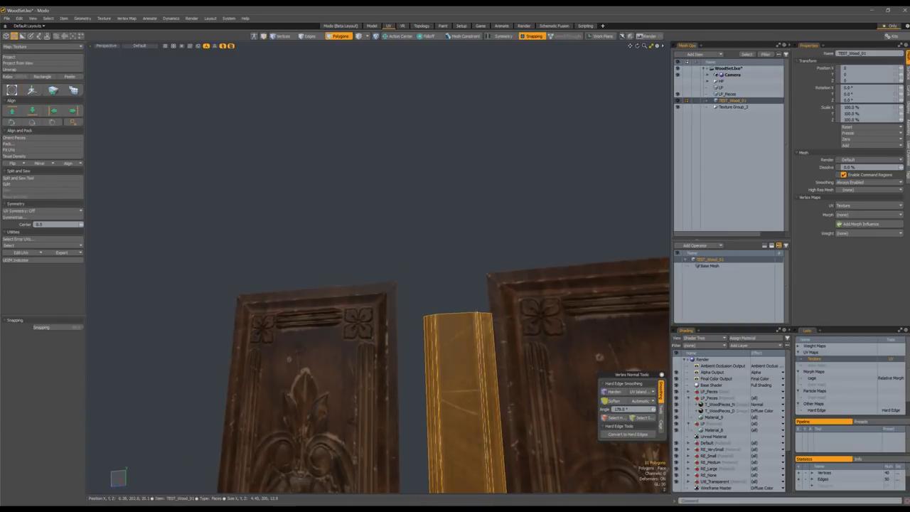
alt+drag(421, 306, 425, 279)
key(F11)
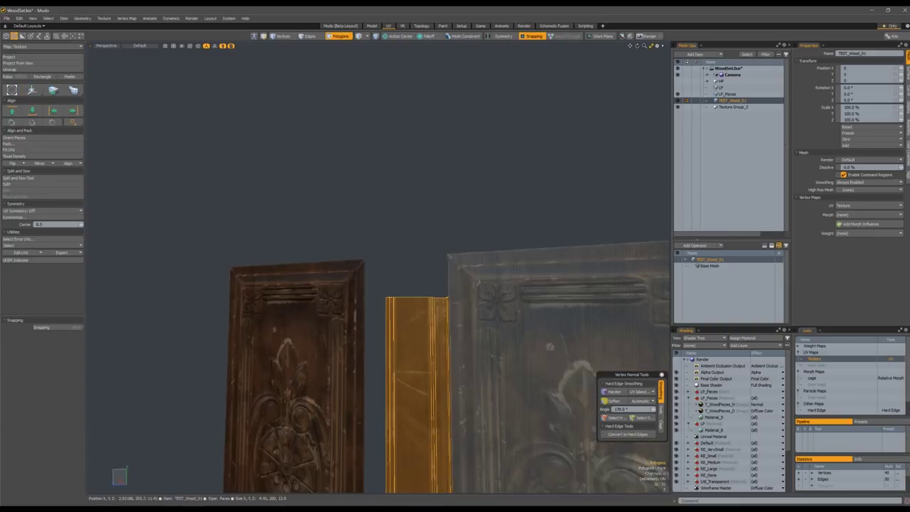
key(w)
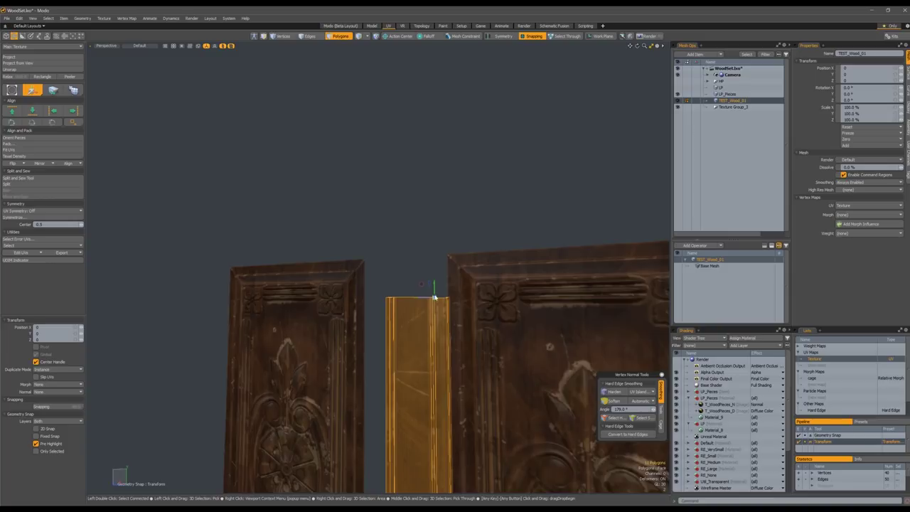
drag(435, 292, 447, 255)
- Snap the other upper panel horizontally against the free side edge of the post
key(q)
click(375, 275)
key(w)
alt+drag(349, 278, 377, 334)
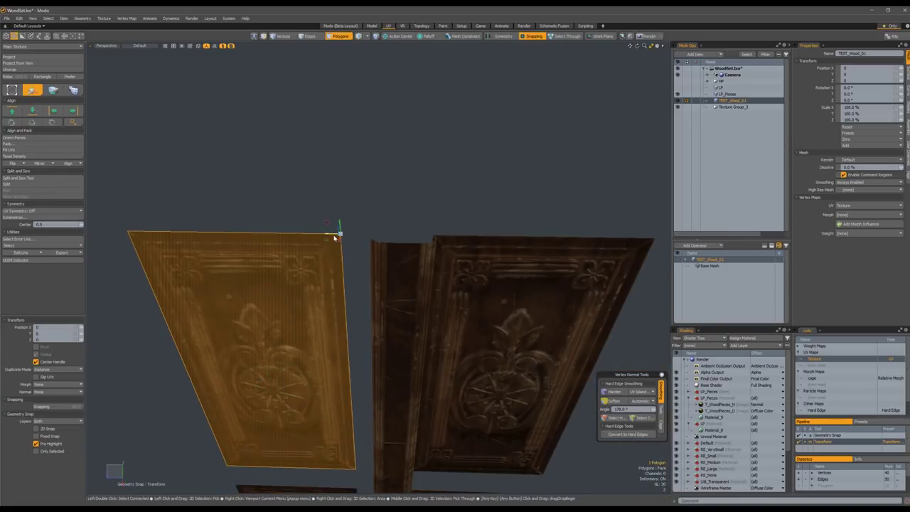
drag(329, 222, 357, 223)
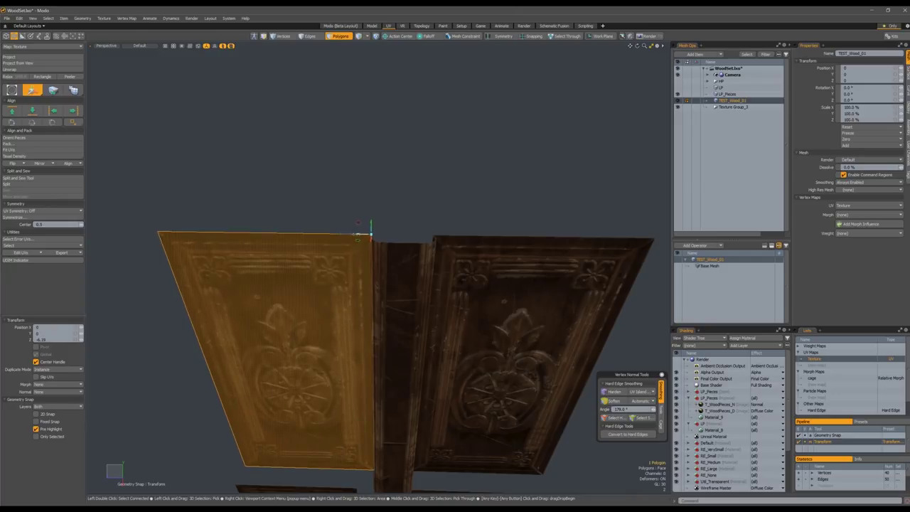
key(q)
key(Escape)
- Replace the two lower panels with duplicates of the upper pair moved straight down along the post
scroll(443, 319, down, 5)
alt+drag(442, 320, 432, 264)
alt+shift+drag(432, 265, 454, 299)
click(377, 419)
shift+click(468, 392)
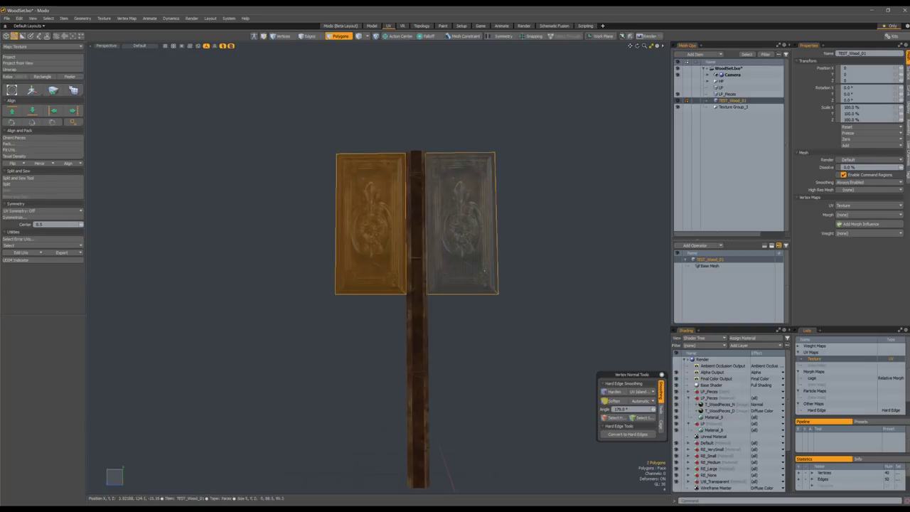
key(w)
drag(511, 193, 514, 377)
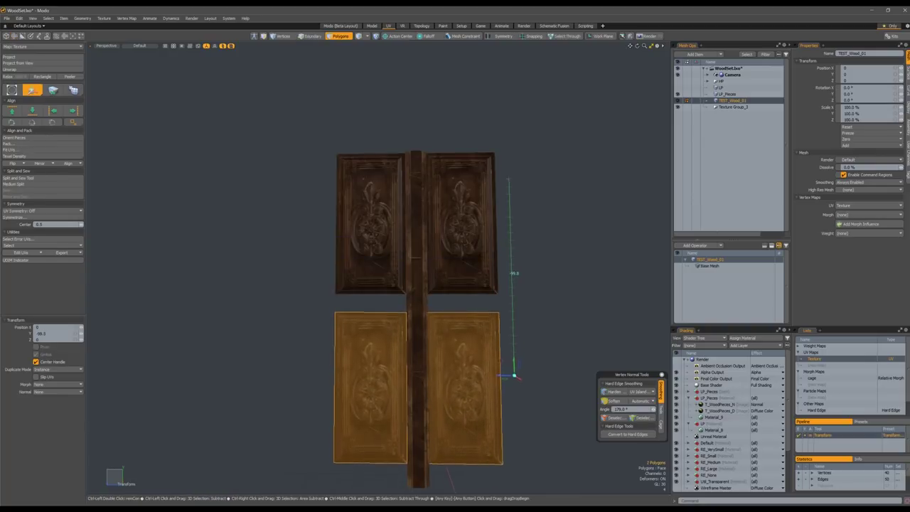
- Select all four ornamented panels and move them down 7 units along the post
key(q)
click(381, 234)
shift+click(458, 241)
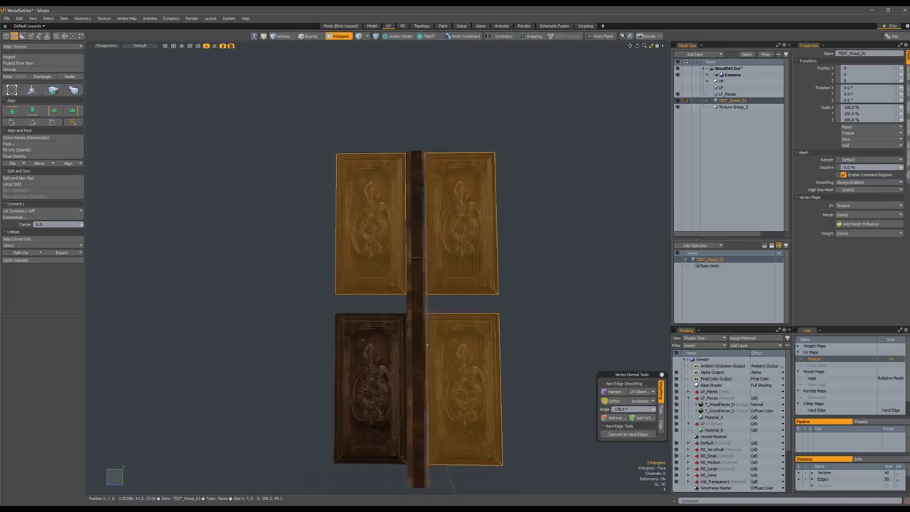
shift+click(459, 362)
shift+click(381, 377)
key(w)
drag(528, 291, 529, 303)
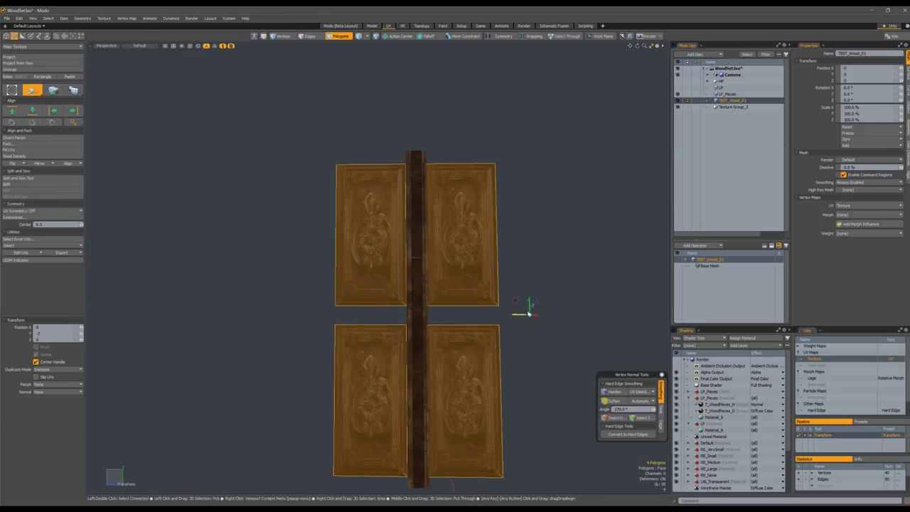
key(q)
click(542, 300)
- Return to the LP_Pieces mesh and bring its horizontal trims into view
click(726, 108)
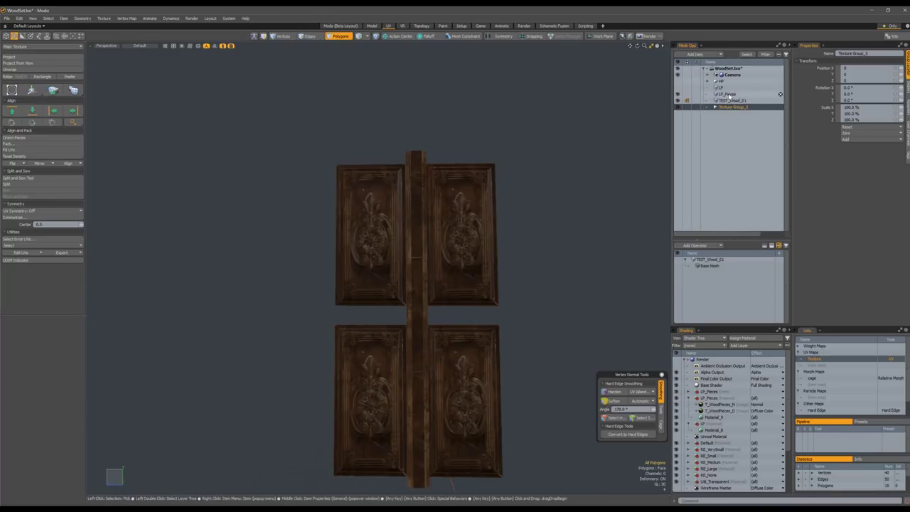
click(728, 94)
alt+drag(497, 274, 455, 298)
key(shift+h)
alt+shift+drag(568, 231, 512, 230)
scroll(512, 230, down, 2)
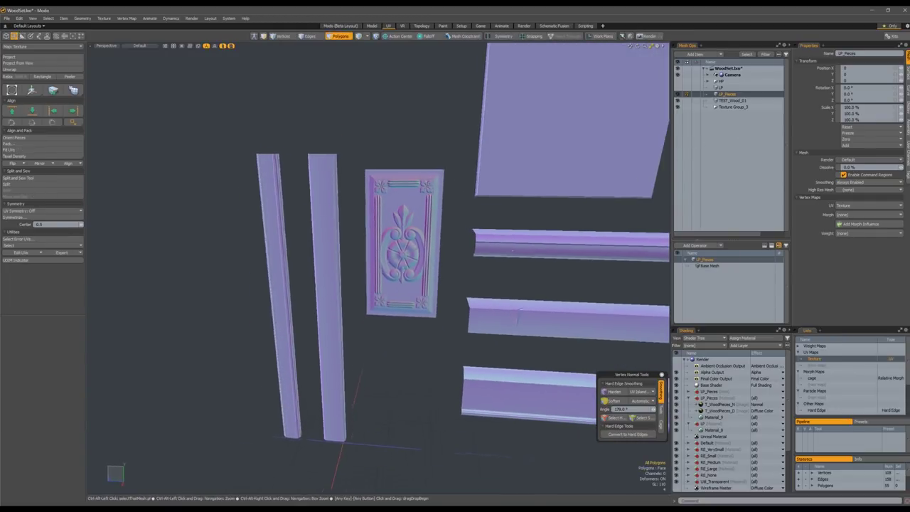
- Copy the wide baseboard trim from the LP_Pieces mesh into the TEST_Wood_01 mesh
click(519, 370)
click(735, 101)
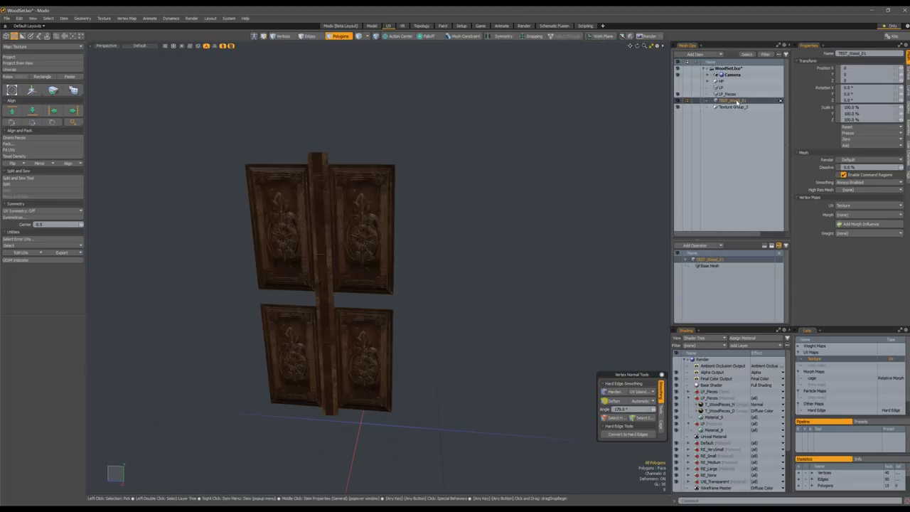
alt+drag(570, 191, 498, 270)
key(shift+c)
- Move the baseboard trim into place beneath the lower carved panels and centre post
click(461, 325)
scroll(444, 366, up, 3)
scroll(444, 366, down, 3)
alt+drag(444, 366, 487, 324)
scroll(508, 319, up, 2)
key(w)
key(q)
key(w)
mouse_move(483, 287)
ctrl+mouse_down()
mouse_move(519, 290)
mouse_move(469, 285)
mouse_move(429, 307)
mouse_move(388, 382)
mouse_move(475, 369)
ctrl+mouse_up()
scroll(388, 383, down, 4)
- Select the baseboard's left end vertices and move them with Slip UVs and snapping enabled
key(q)
key(1)
mouse_move(293, 383)
right_down()
mouse_move(340, 403)
mouse_move(320, 410)
right_up()
mouse_move(380, 384)
alt+mouse_down()
mouse_move(347, 378)
mouse_move(419, 361)
mouse_move(384, 408)
alt+mouse_up()
scroll(378, 362, up, 4)
key(w)
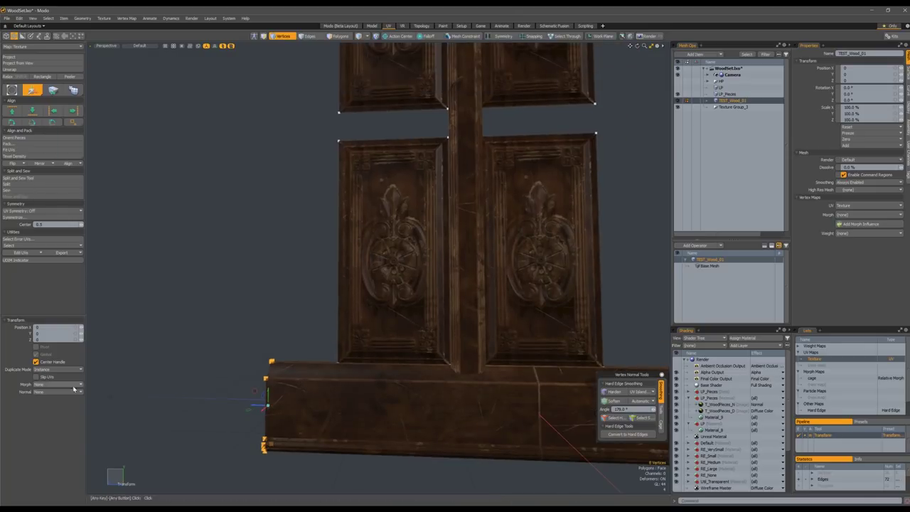
alt+drag(232, 340, 227, 339)
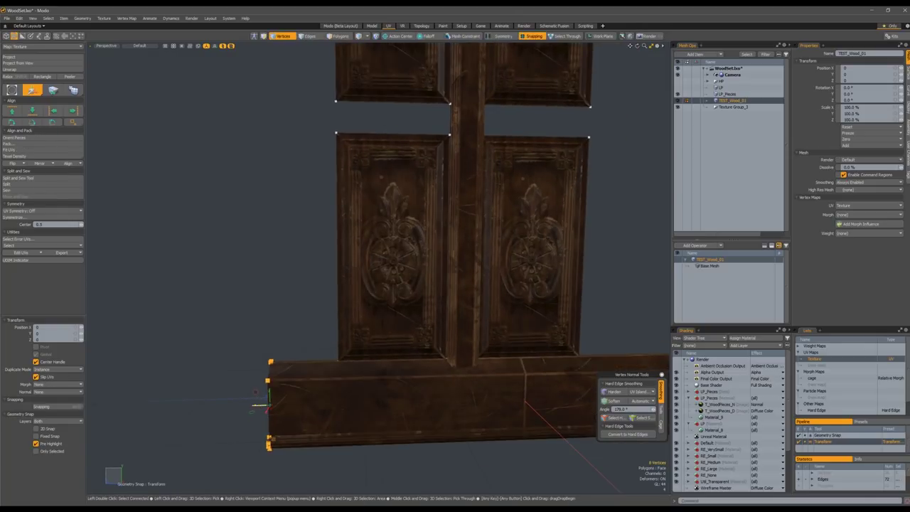
drag(259, 408, 334, 366)
key(space)
- Try to duplicate the centre post and move the copy to the outer edge of the left panels
key(3)
click(465, 235)
double_click(461, 243)
scroll(462, 242, down, 3)
alt+shift+drag(462, 243, 430, 328)
key(w)
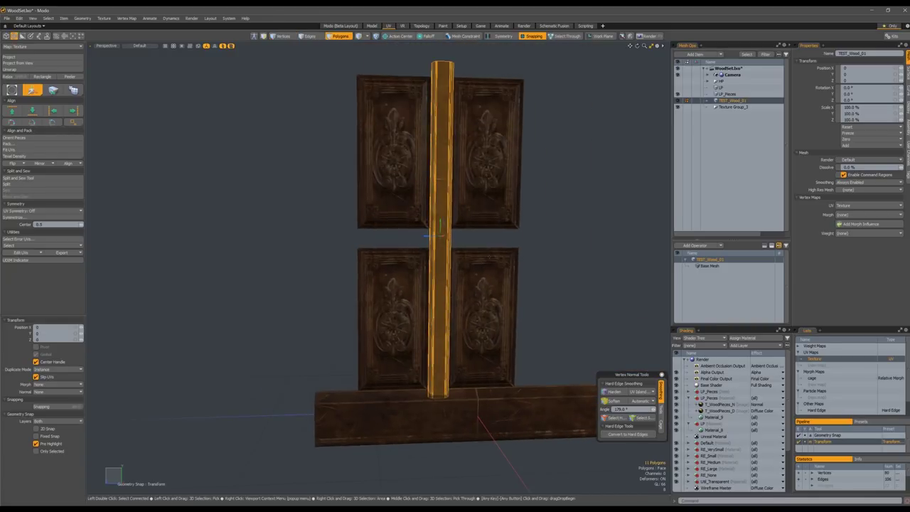
key(ctrl+c)
key(ctrl+v)
key(w)
key(x)
ctrl+drag(549, 256, 381, 273)
- Delete the duplicated pieces beside the left panels, keeping the original centre post
key(ctrl+c)
key(ctrl+v)
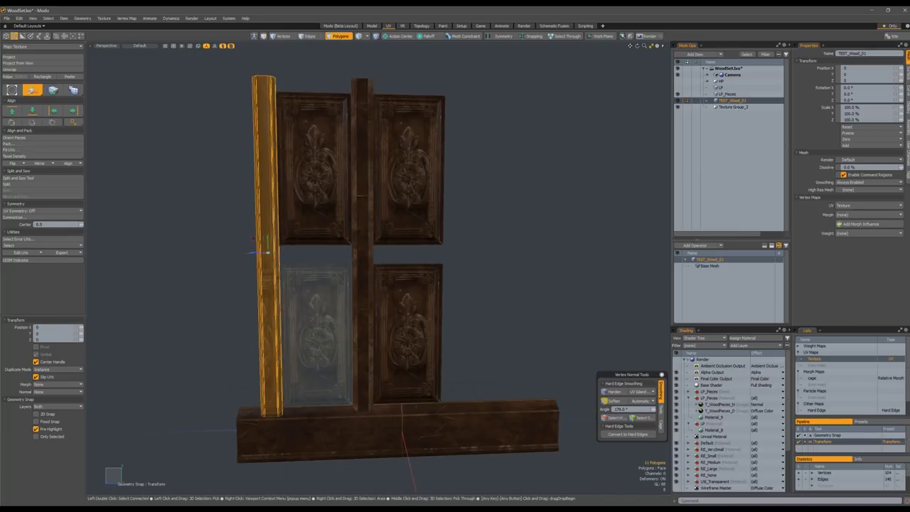
ctrl+drag(270, 305, 337, 306)
key(Delete)
key(space)
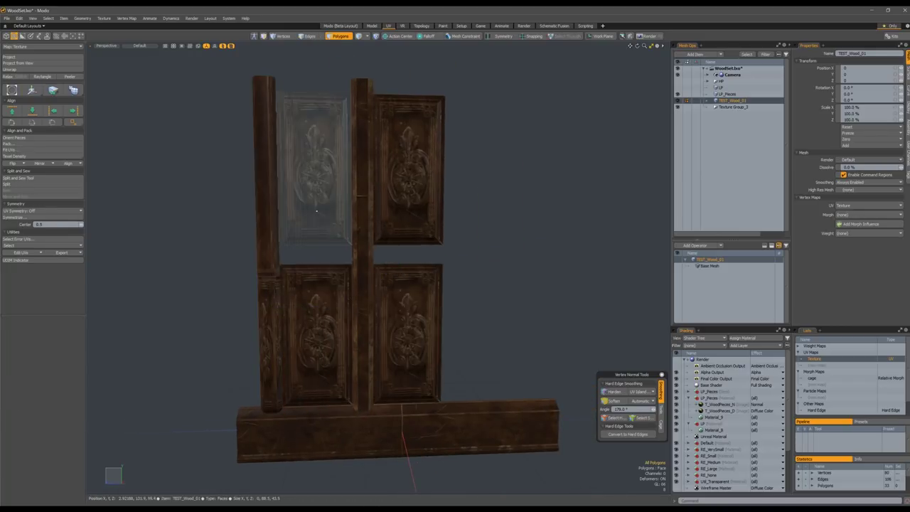
click(266, 241)
key(Delete)
- Duplicate the centre post and place the copy against the outer edge of the left panels
double_click(360, 238)
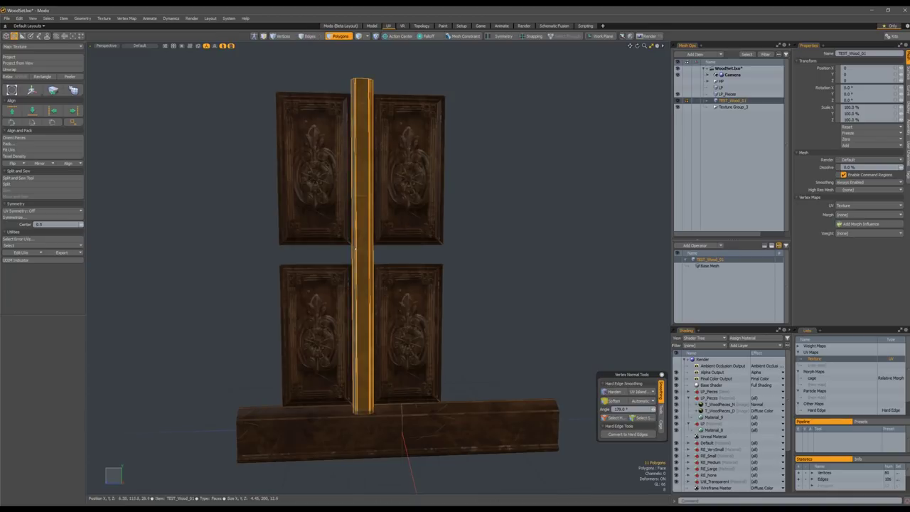
key(w)
drag(362, 250, 259, 250)
scroll(367, 260, up, 5)
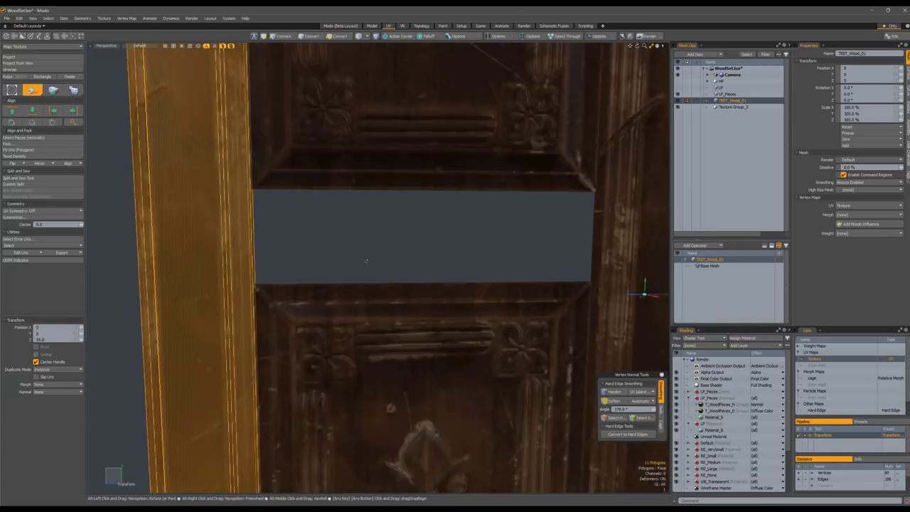
alt+drag(366, 261, 364, 302)
drag(327, 276, 332, 276)
scroll(354, 308, down, 6)
alt+drag(354, 308, 346, 270)
key(q)
- Duplicate the centre post again and fit the copy against the outer edge of the right panels
click(302, 303)
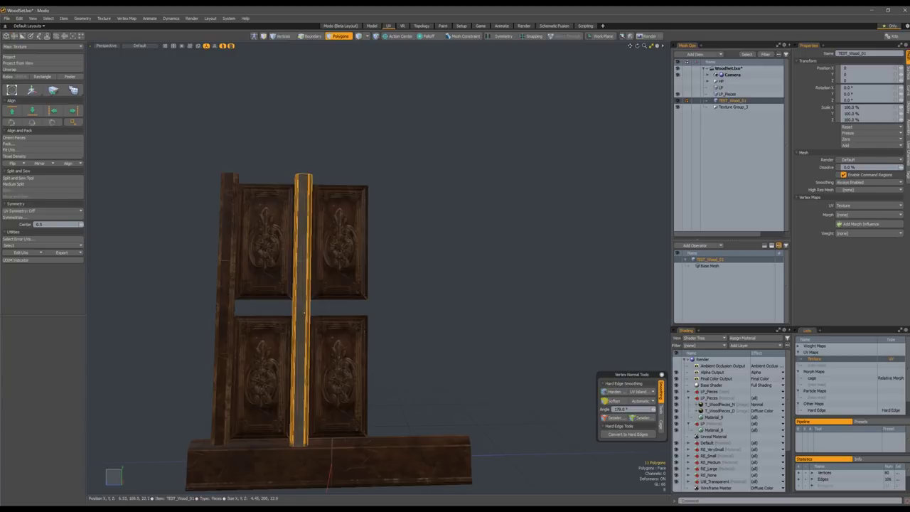
key(ctrl+c)
key(ctrl+v)
key(w)
drag(263, 363, 339, 363)
scroll(404, 293, up, 5)
ctrl+alt+drag(404, 293, 418, 292)
alt+drag(418, 293, 428, 329)
ctrl+drag(428, 330, 418, 332)
key(q)
click(379, 364)
- Flip the centre post and the right post vertically to vary their wood pattern
scroll(378, 365, down, 6)
alt+drag(378, 365, 376, 288)
double_click(390, 288)
key(r)
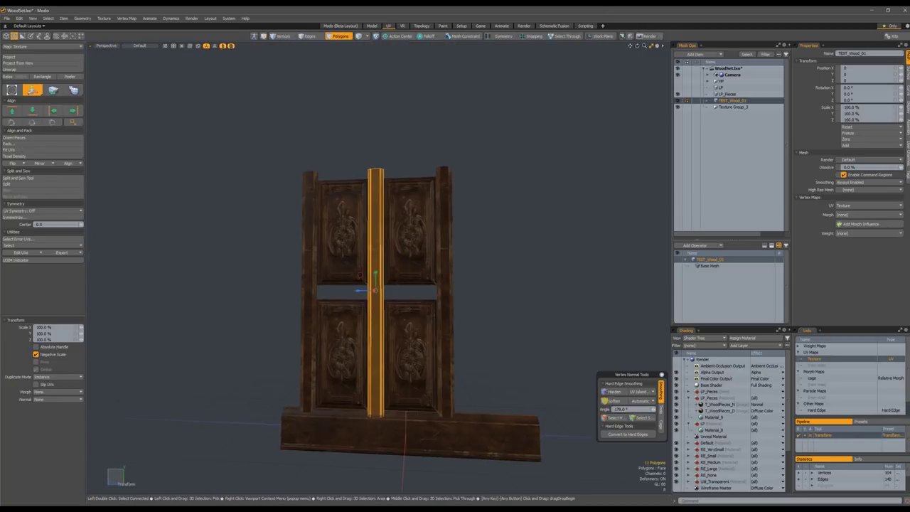
key(Escape)
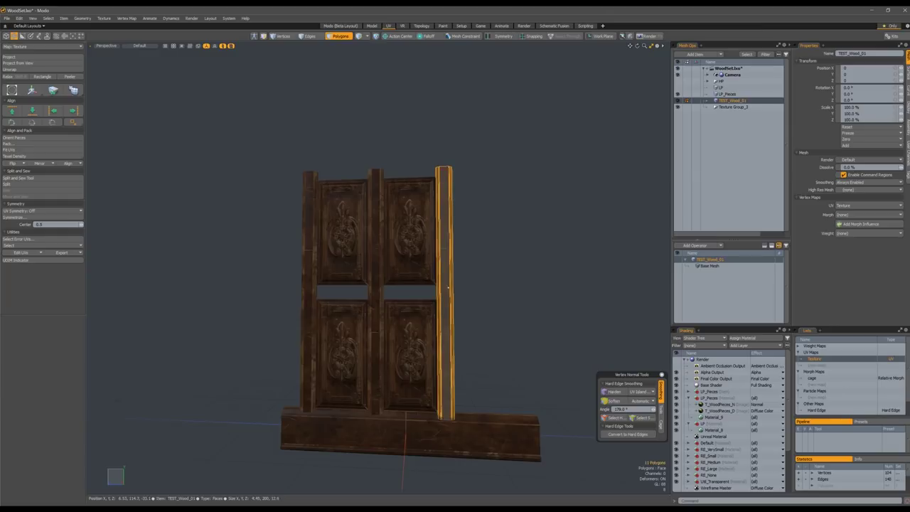
click(448, 286)
scroll(447, 286, up, 3)
key(w)
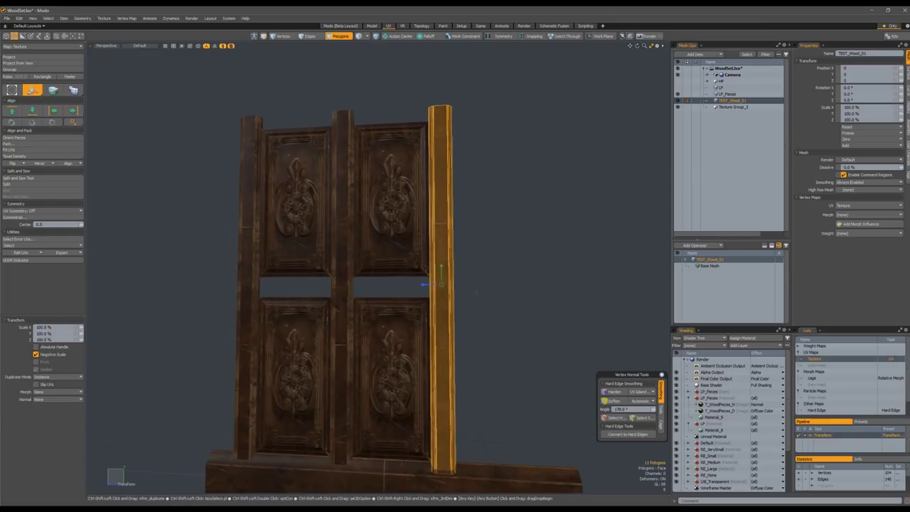
key(q)
click(537, 315)
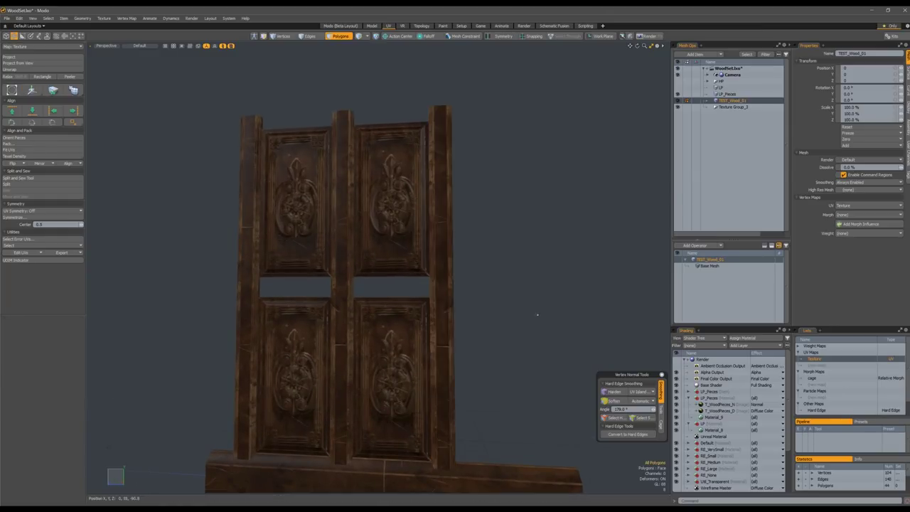
- Flip the two lower carved panels vertically so they mirror the upper panels
alt+drag(431, 254, 398, 320)
click(410, 248)
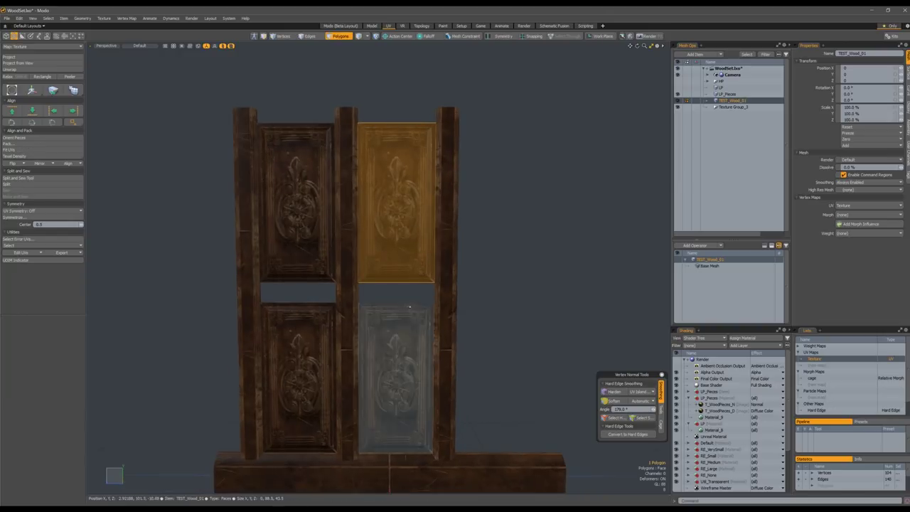
key(w)
click(400, 344)
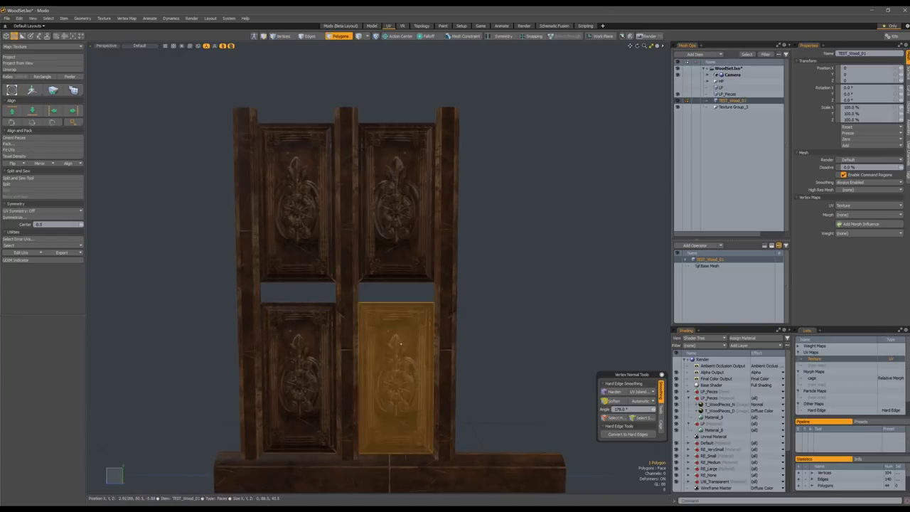
click(293, 376)
key(w)
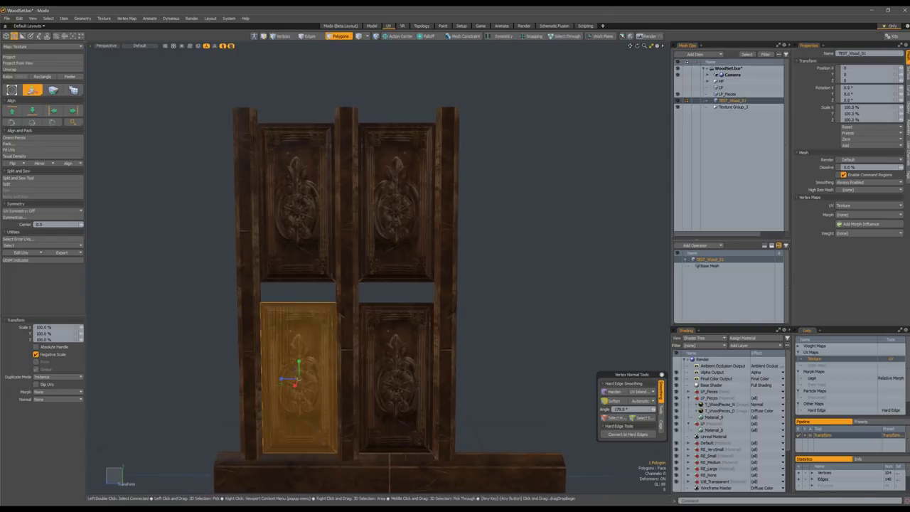
key(Escape)
key(Escape)
alt+drag(388, 354, 313, 333)
key(w)
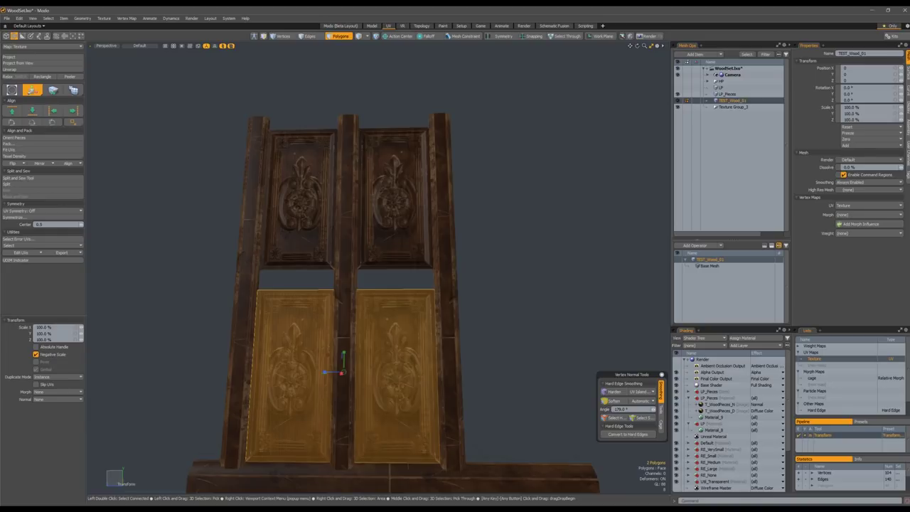
key(ctrl+shift+y)
key(Escape)
key(Escape)
- Copy a long trim piece from the LP_Pieces mesh into the TEST_Wood_01 mesh
alt+drag(491, 240, 523, 248)
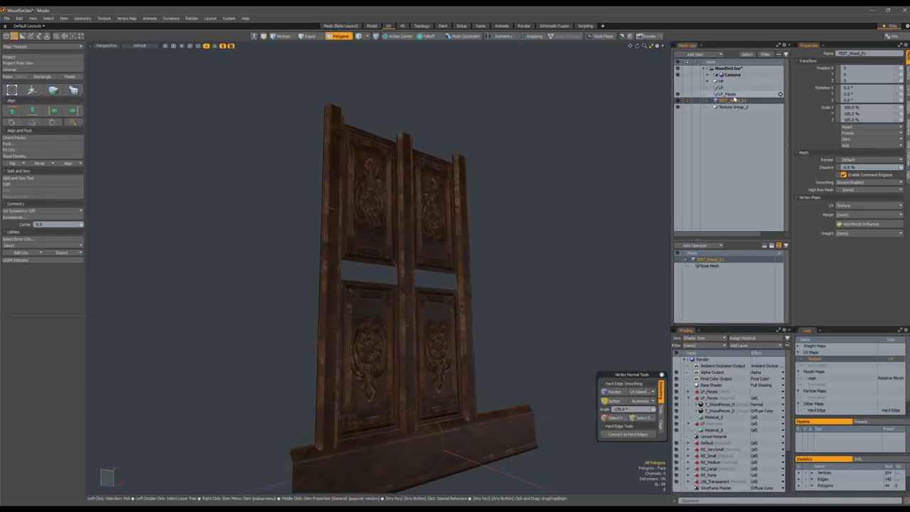
click(733, 95)
alt+drag(537, 249, 497, 278)
alt+drag(438, 307, 422, 349)
double_click(353, 387)
click(725, 101)
key(ctrl+v)
- Rotate the pasted trim to horizontal and move it across the gap between the upper and lower panels
alt+drag(410, 310, 395, 327)
key(e)
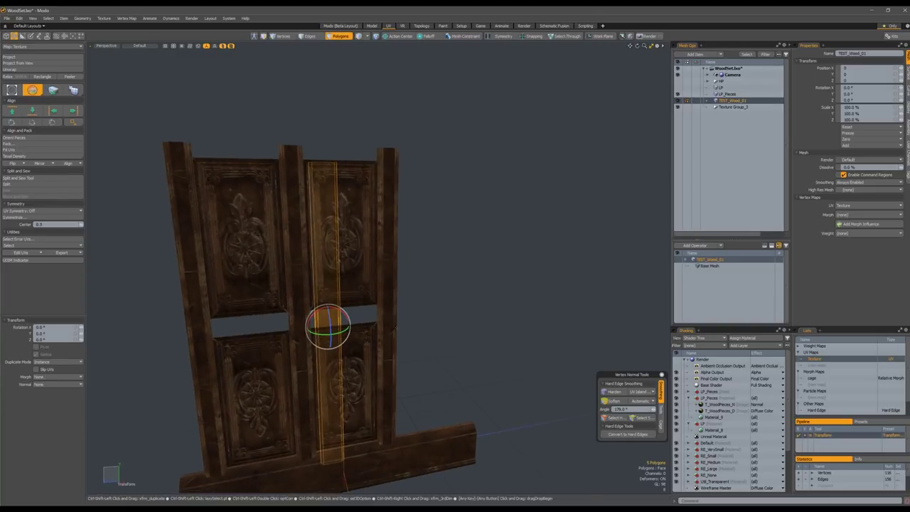
ctrl+shift+drag(318, 311, 349, 317)
alt+drag(409, 313, 474, 346)
scroll(475, 311, up, 2)
key(w)
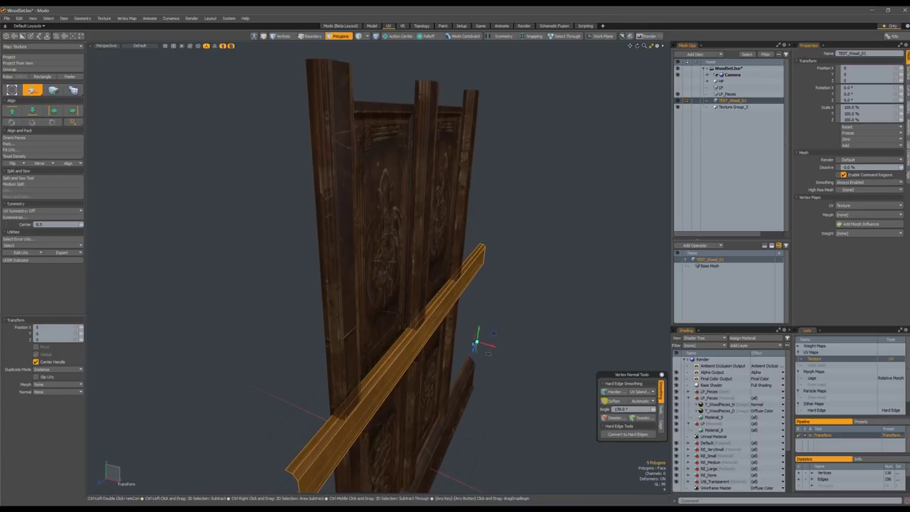
ctrl+alt+drag(398, 330, 447, 333)
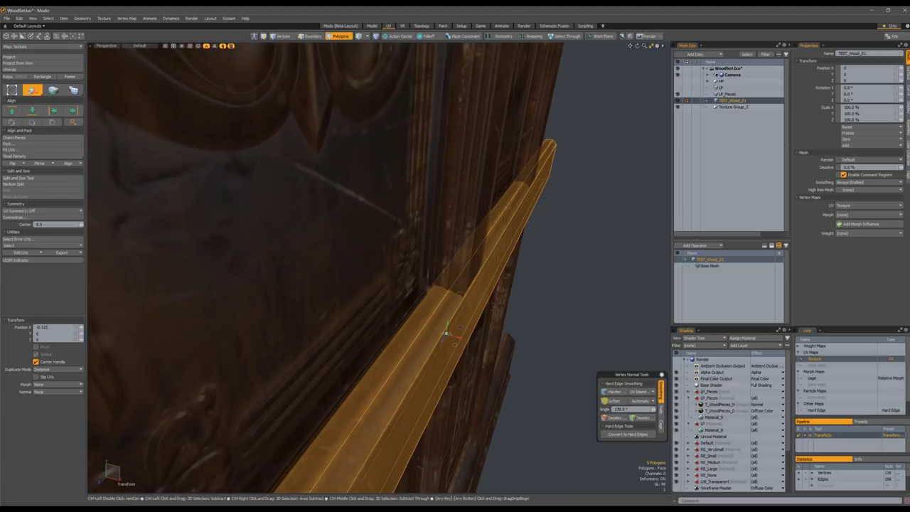
alt+drag(446, 333, 284, 316)
key(q)
key(Escape)
- Duplicate the middle rail and fit the copy along the top of the upper panels and posts
alt+drag(492, 327, 446, 321)
double_click(445, 315)
key(ctrl+c)
key(ctrl+v)
key(w)
ctrl+drag(456, 401, 553, 387)
alt+shift+drag(497, 284, 455, 355)
ctrl+alt+drag(398, 313, 454, 312)
ctrl+drag(401, 281, 401, 289)
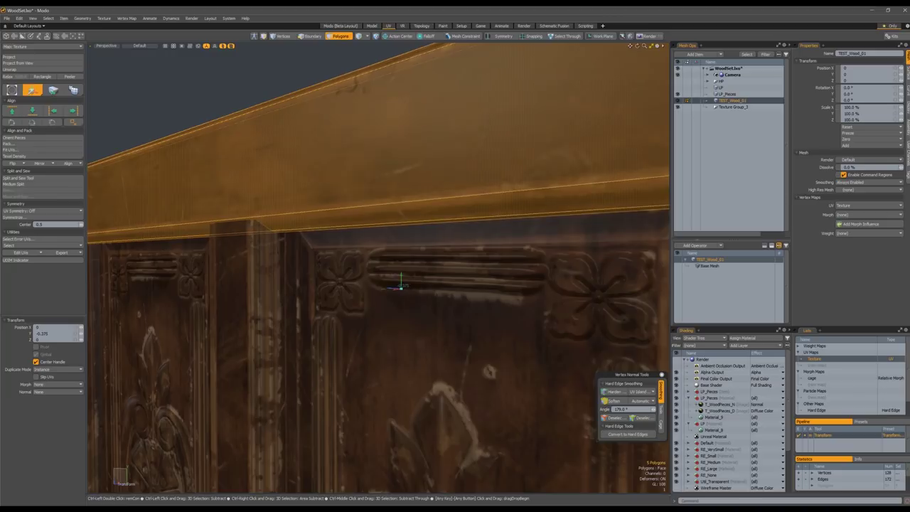
ctrl+alt+drag(478, 291, 405, 293)
alt+shift+drag(462, 306, 444, 281)
key(space)
- Shift the middle rail sideways until its left end sits just outside the left post
double_click(302, 359)
key(w)
alt+drag(356, 288, 361, 309)
ctrl+drag(361, 309, 376, 308)
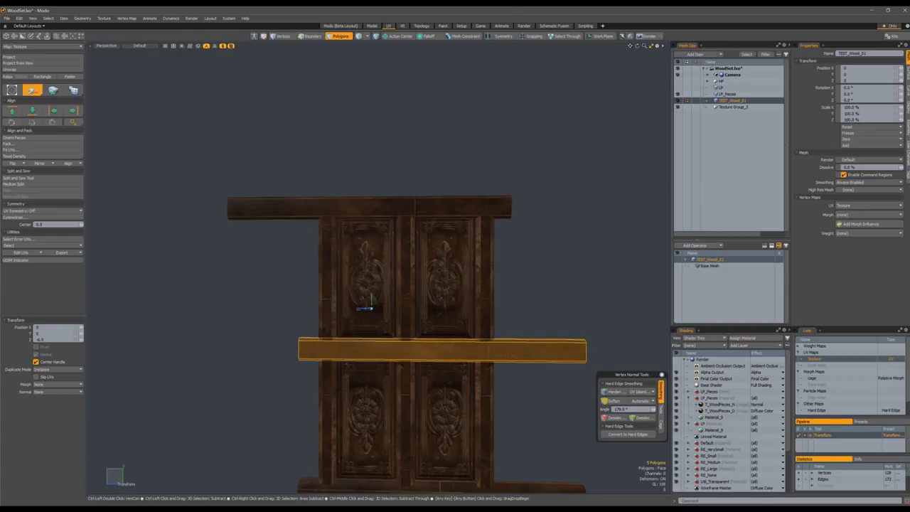
key(space)
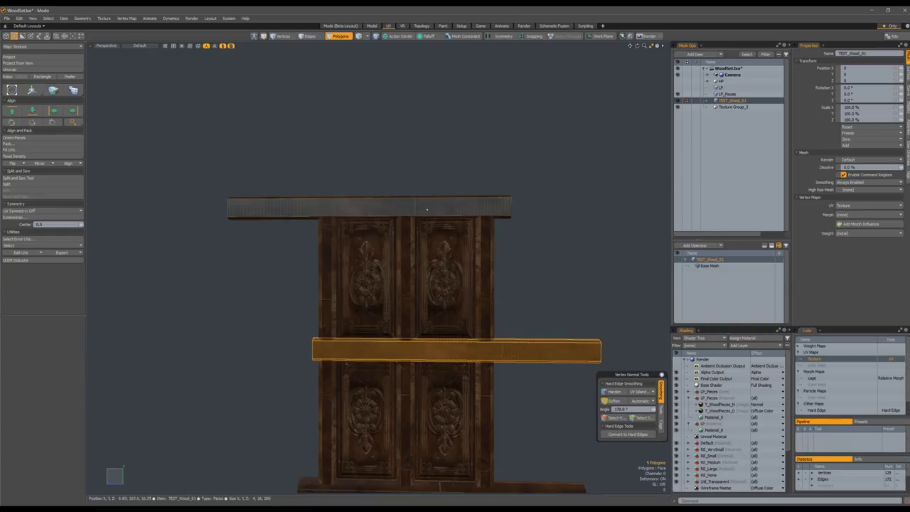
click(440, 212)
double_click(442, 210)
alt+shift+drag(505, 200, 432, 190)
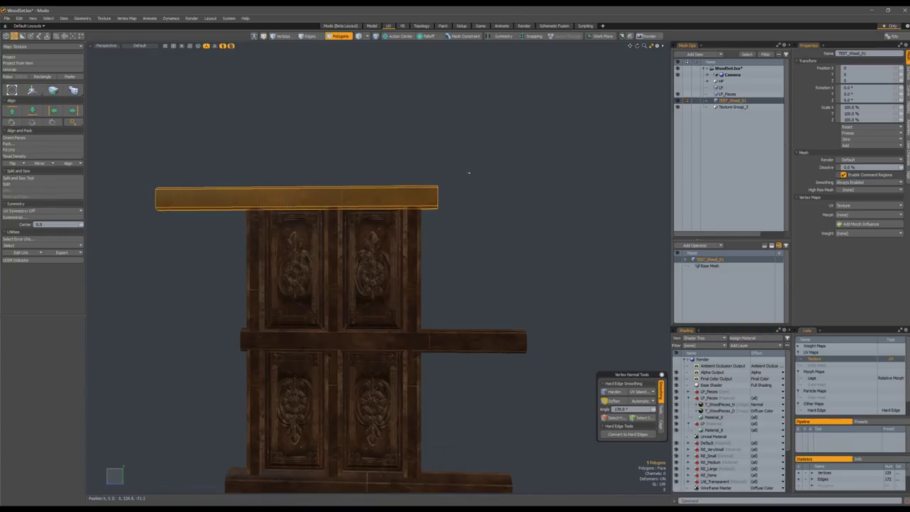
key(1)
key(w)
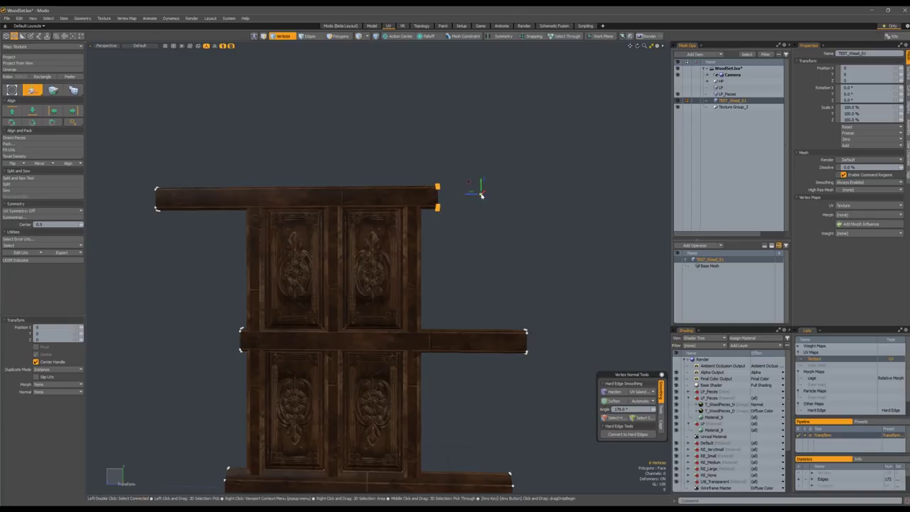
key(space)
click(481, 195)
- Examine the assembled panelling's joints and wood pattern around the posts, rails and panels
alt+shift+drag(426, 190, 435, 98)
alt+drag(435, 98, 439, 103)
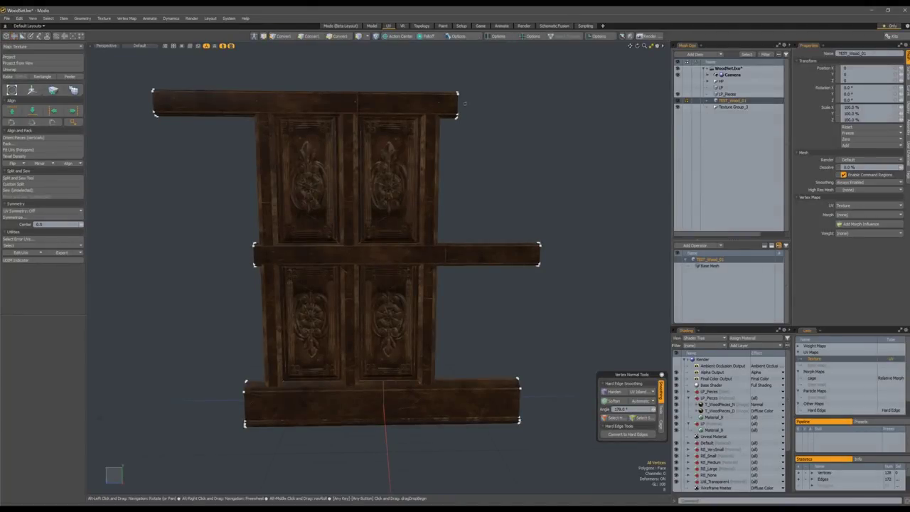
alt+shift+drag(465, 104, 419, 213)
scroll(408, 144, up, 3)
scroll(420, 214, down, 6)
click(292, 234)
middle_drag(303, 253, 337, 282)
alt+drag(337, 281, 344, 250)
key(3)
double_click(388, 284)
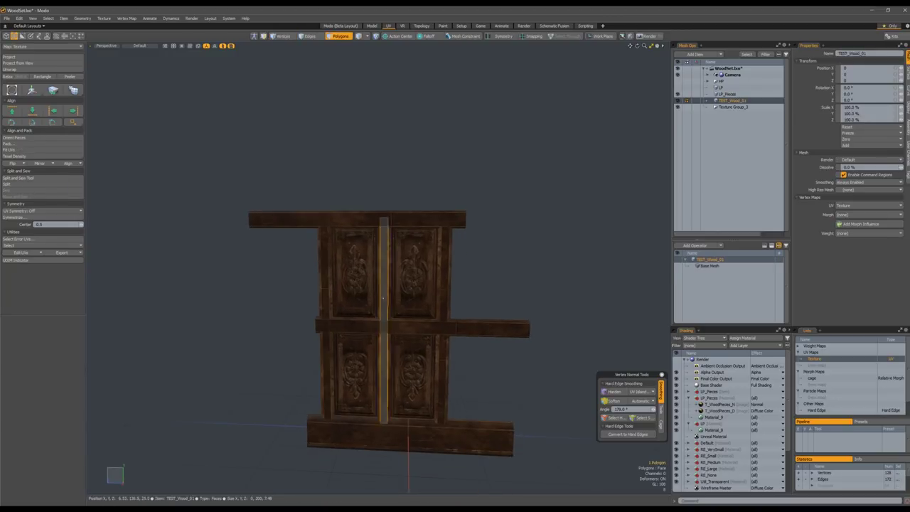
key(shift+a)
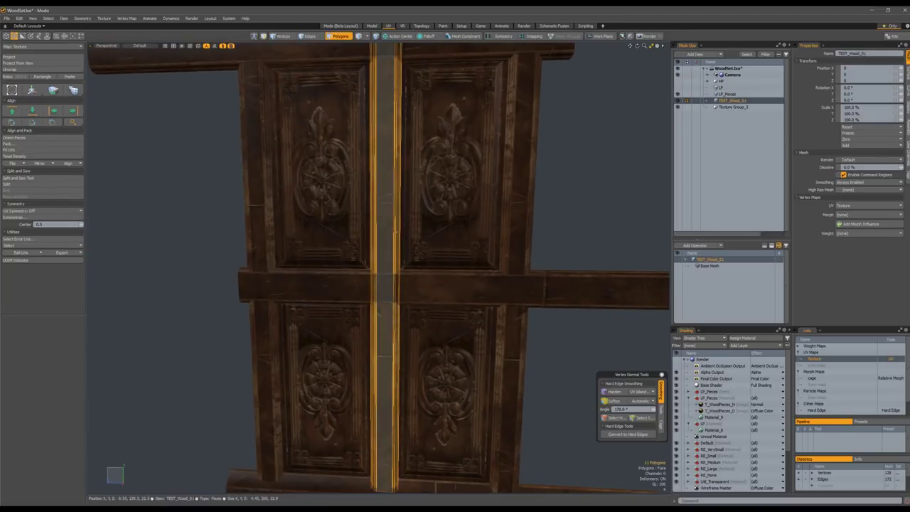
click(569, 221)
alt+shift+drag(454, 214, 502, 206)
double_click(481, 245)
scroll(491, 228, down, 3)
click(530, 203)
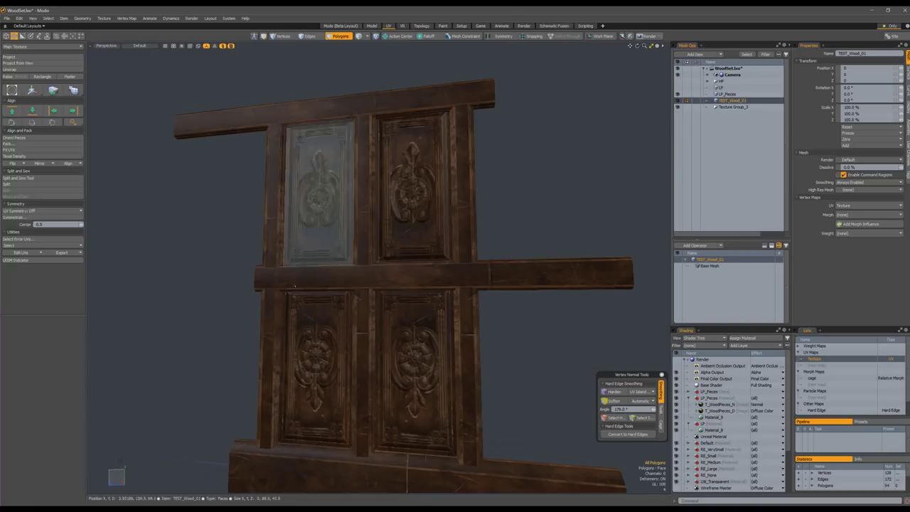
- Flip the right post vertically to change where its wood pattern falls
double_click(468, 253)
key(r)
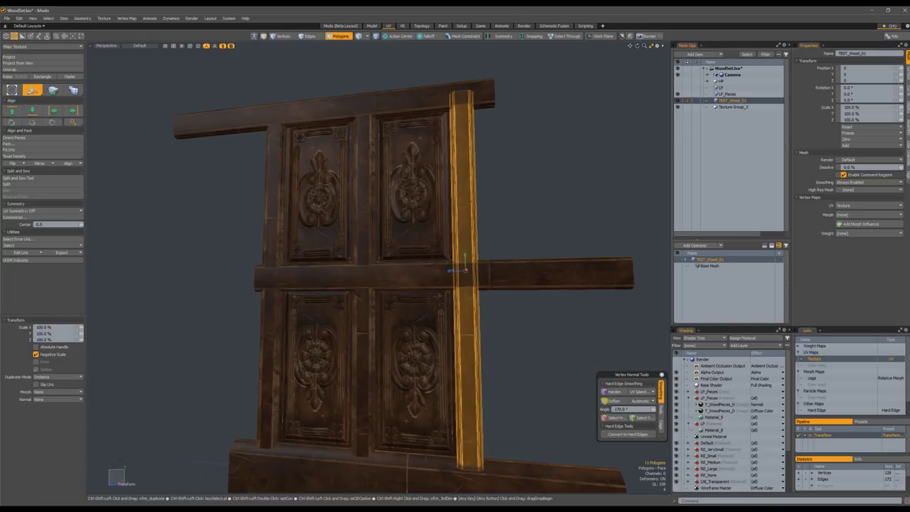
key(space)
key(h)
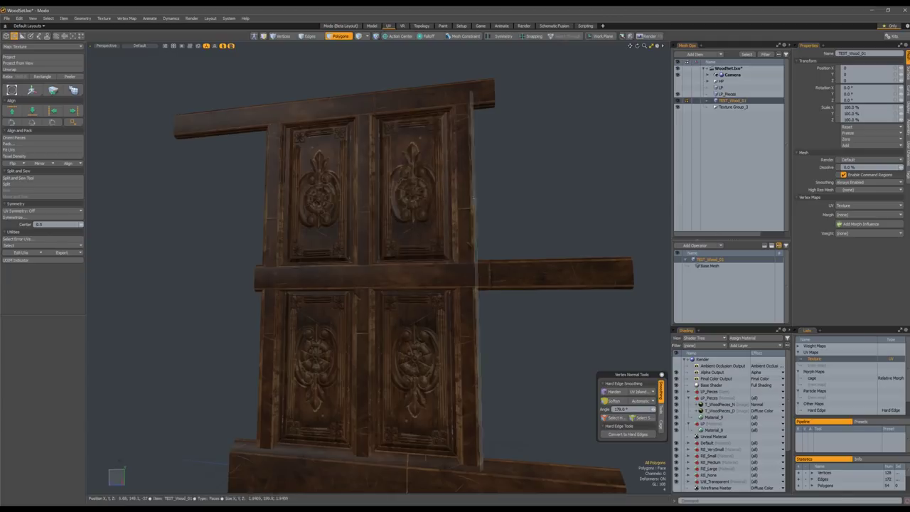
key(u)
- Examine the panelling and its overhanging top and middle rails from the front, above and below
alt+drag(508, 199, 514, 202)
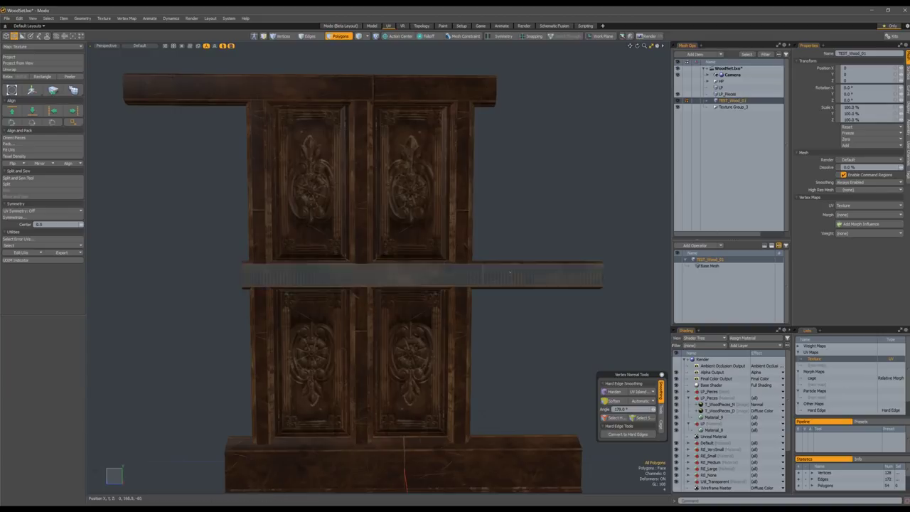
alt+drag(531, 192, 516, 170)
alt+shift+drag(423, 213, 401, 327)
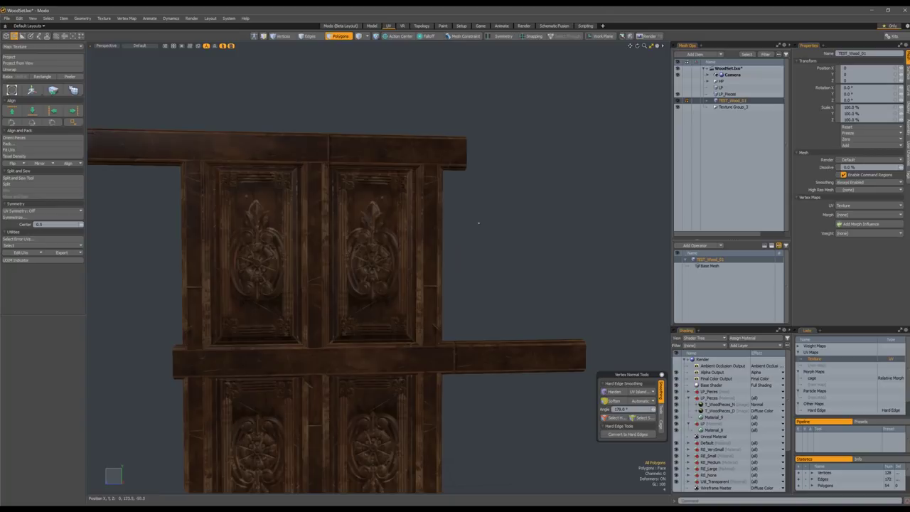
click(447, 149)
double_click(447, 149)
alt+drag(447, 148, 536, 159)
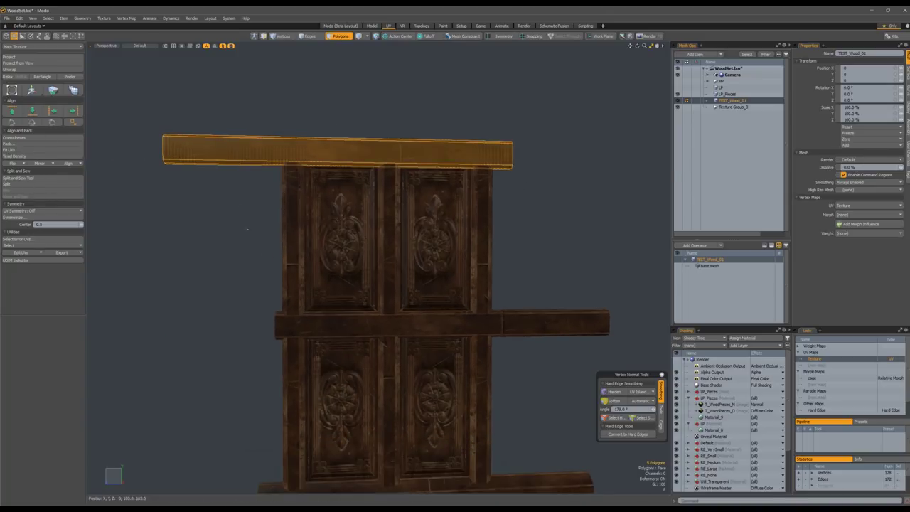
alt+drag(584, 262, 544, 229)
click(544, 230)
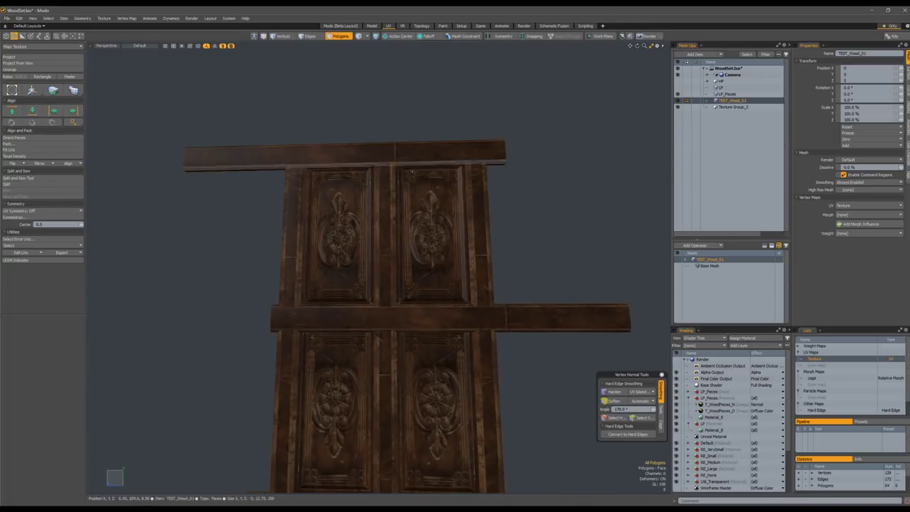
alt+drag(399, 149, 390, 300)
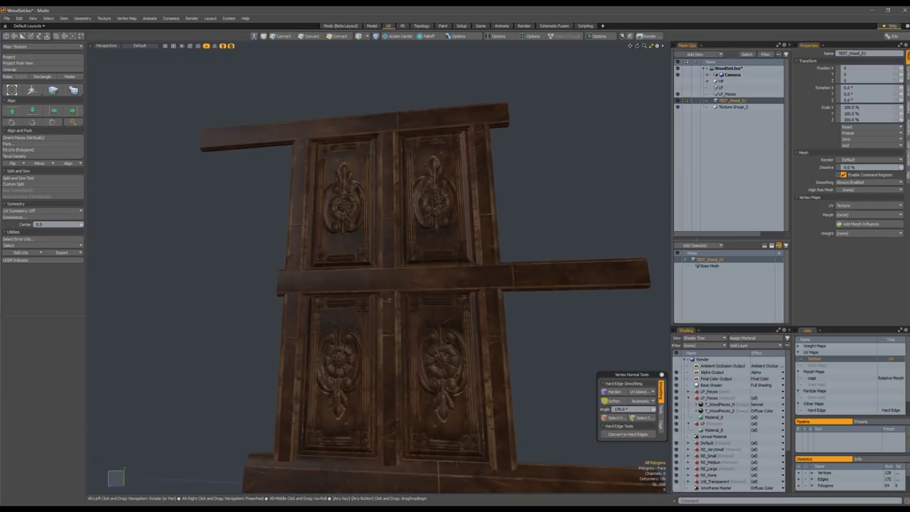
alt+drag(315, 297, 348, 267)
scroll(348, 267, down, 3)
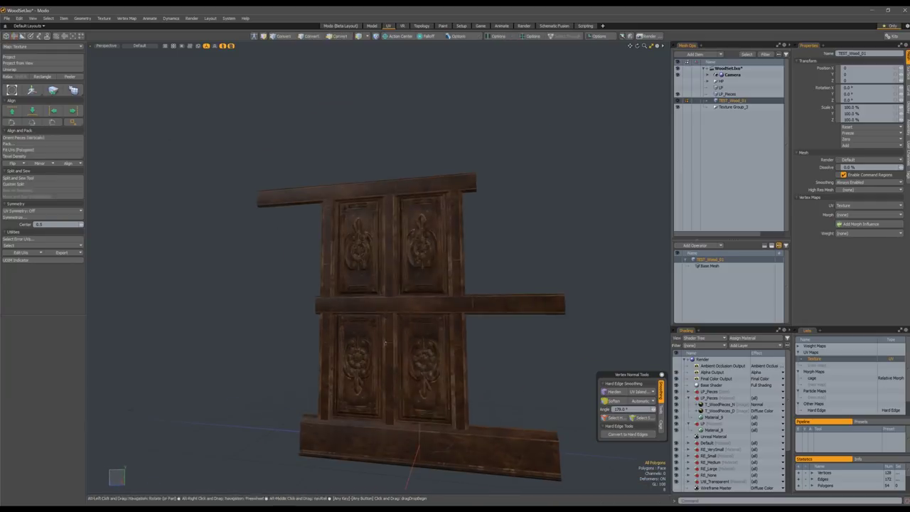
alt+shift+drag(406, 387, 391, 374)
- Slide the top rail's right-end vertices along its length until flush with the right post, using Slip UVs and snapping
ctrl+alt+drag(422, 163, 498, 158)
double_click(498, 193)
alt+drag(536, 229, 477, 290)
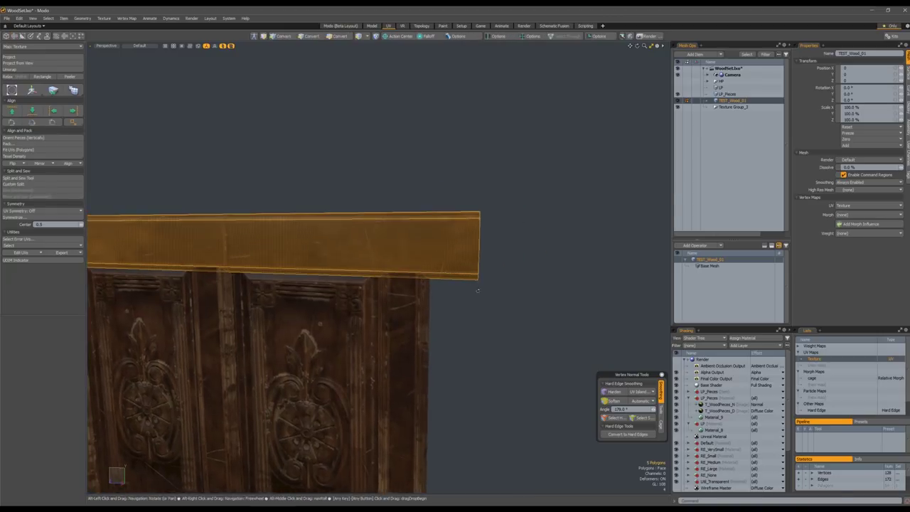
key(1)
mouse_move(478, 155)
right_down()
mouse_move(457, 226)
mouse_move(525, 213)
right_up()
mouse_move(509, 214)
alt+mouse_down()
mouse_move(513, 184)
mouse_move(518, 191)
alt+mouse_up()
key(w)
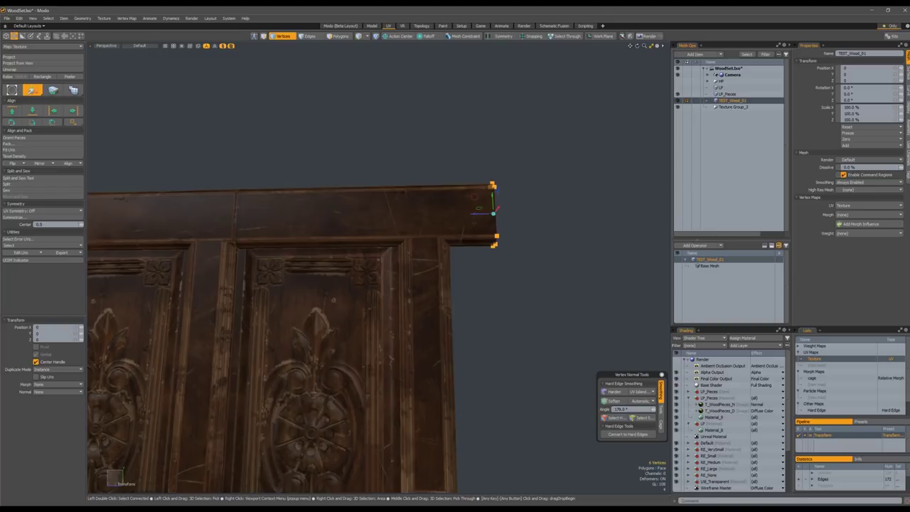
alt+drag(472, 264, 443, 270)
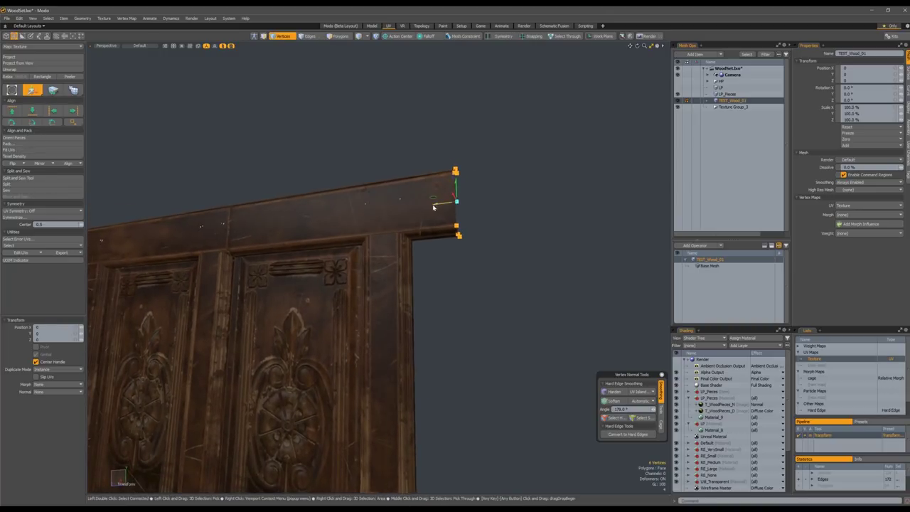
drag(385, 209, 456, 201)
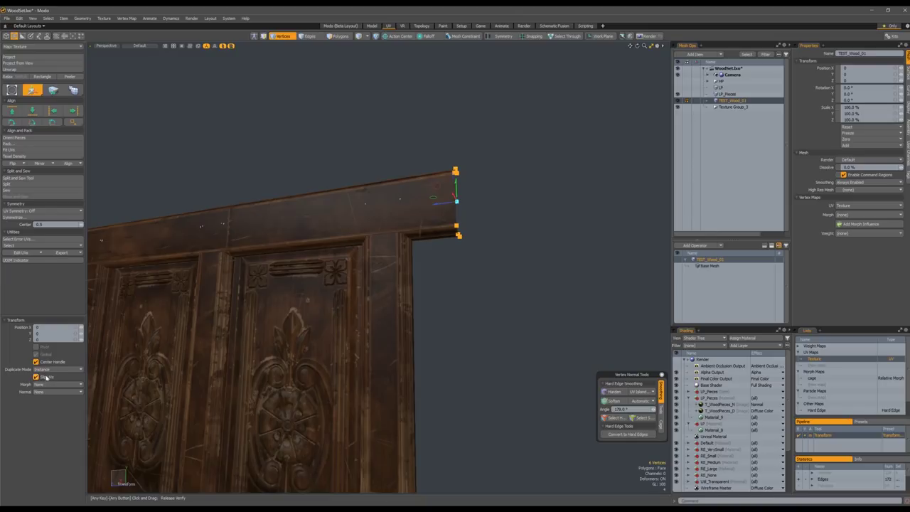
alt+drag(420, 254, 435, 257)
key(x)
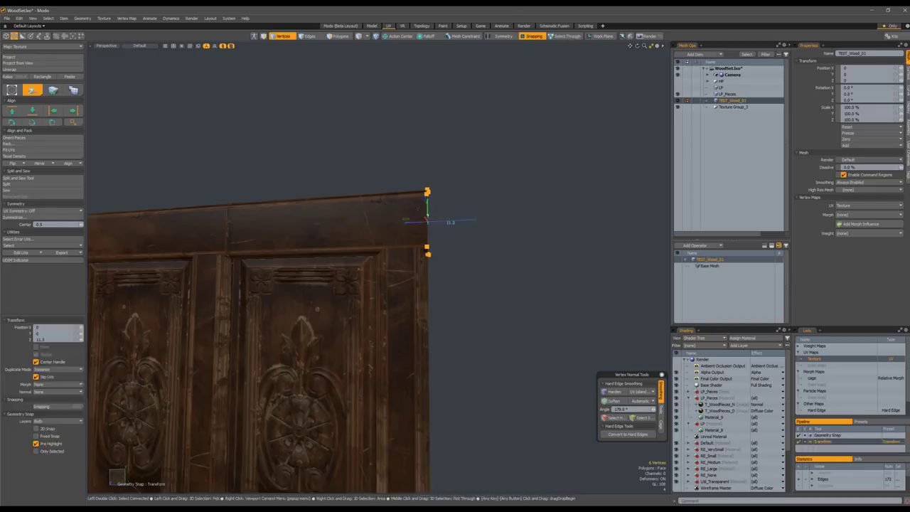
key(space)
click(317, 309)
- Shorten the top rail's left end by snapping its end vertices to the outer edge of the left post
alt+drag(317, 309, 377, 302)
scroll(388, 234, down, 5)
alt+drag(388, 233, 359, 246)
scroll(378, 242, up, 5)
key(w)
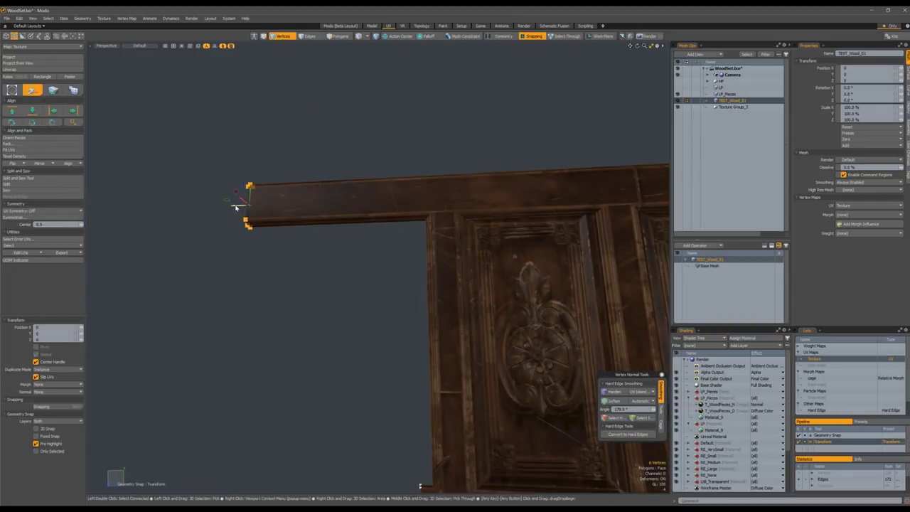
drag(282, 203, 409, 193)
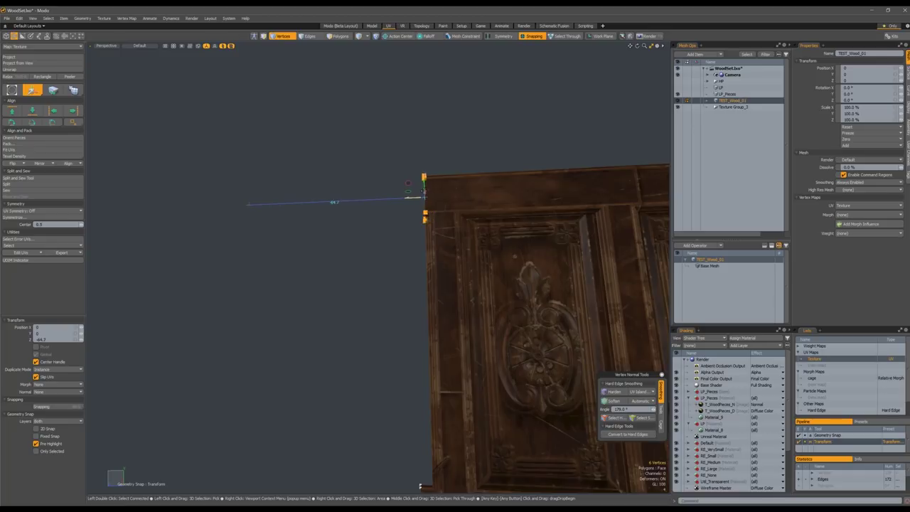
key(space)
click(376, 306)
- Snap the middle rail's left-end vertices to the outer edge of the left post, keeping Slip UVs on
alt+shift+drag(377, 341, 281, 71)
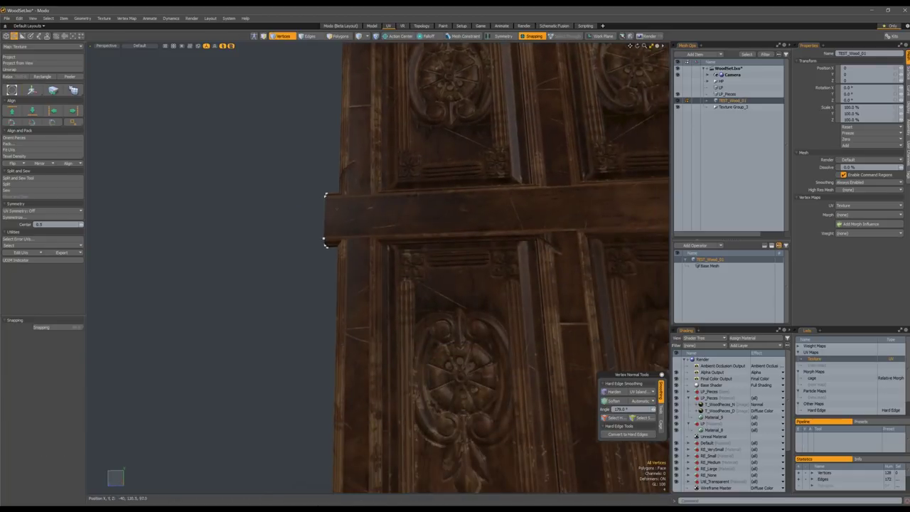
right_drag(330, 259, 322, 186)
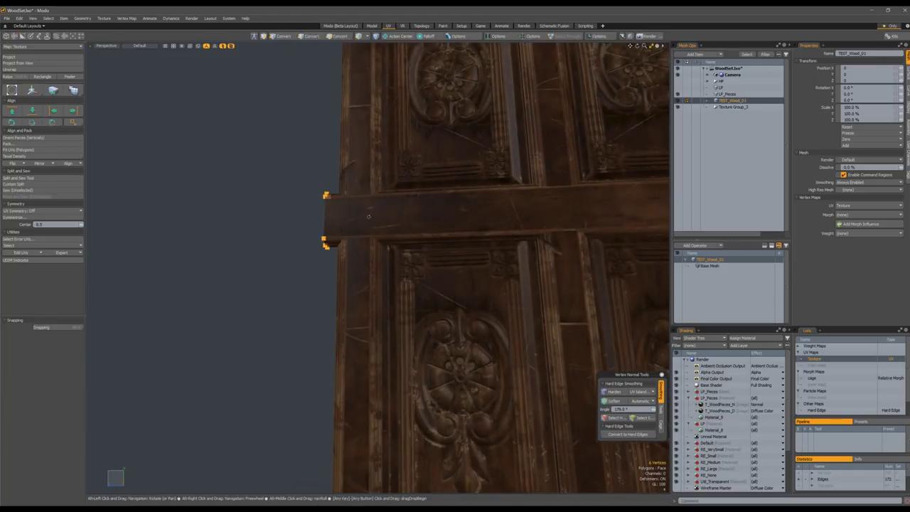
alt+drag(327, 213, 354, 254)
key(w)
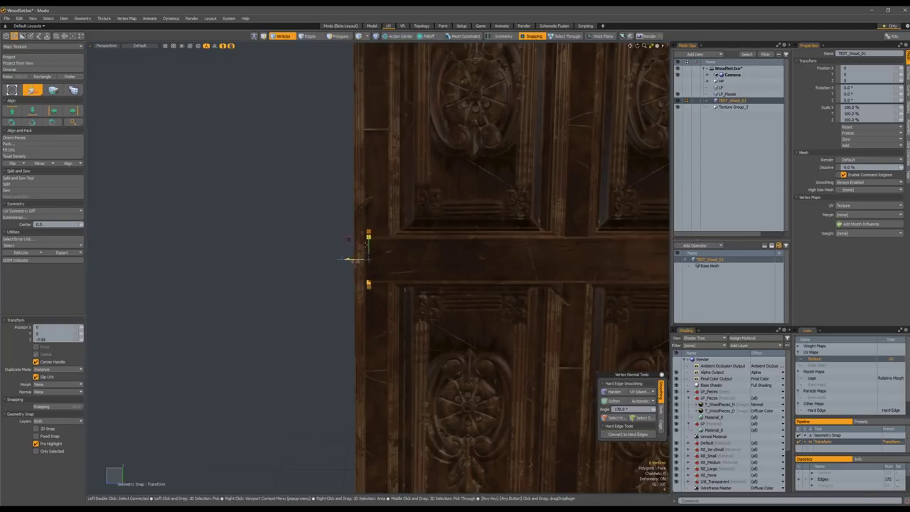
scroll(329, 239, down, 4)
alt+drag(328, 239, 330, 203)
scroll(331, 203, up, 2)
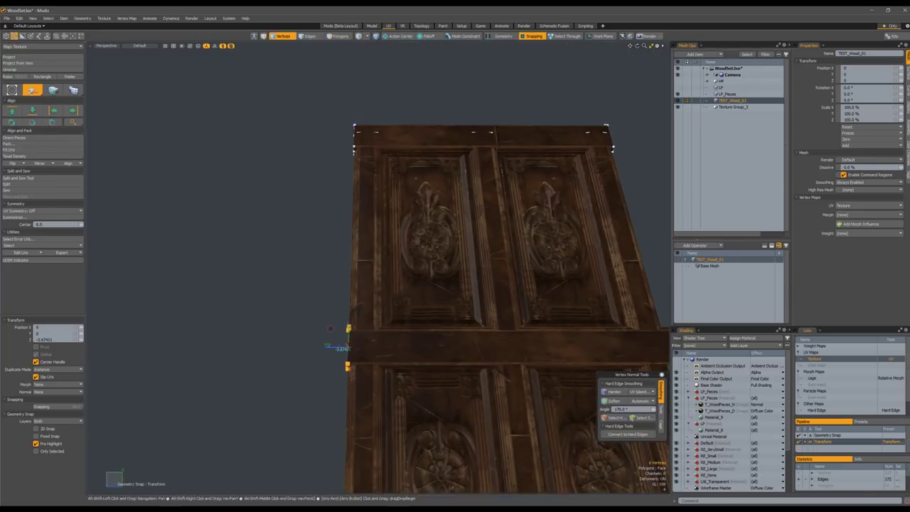
- Shorten the middle rail's right end by snapping its end vertices to the outer edge of the right post
alt+shift+drag(331, 328, 125, 305)
key(q)
right_drag(579, 237, 503, 342)
key(w)
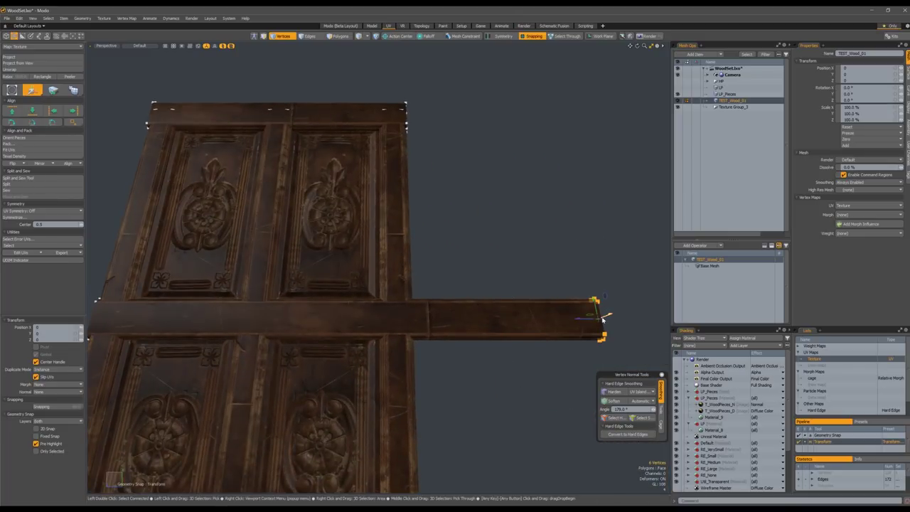
drag(584, 318, 400, 320)
key(q)
click(465, 221)
mouse_move(466, 220)
alt+mouse_down()
mouse_move(429, 232)
mouse_move(455, 216)
alt+mouse_up()
scroll(429, 233, down, 4)
scroll(422, 284, up, 3)
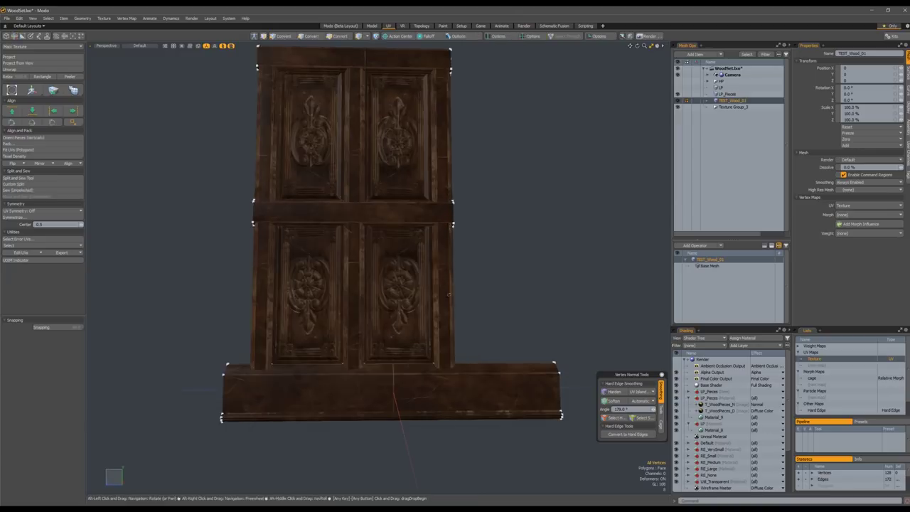
- Pull the baseboard's left-end vertices in until they snap flush with the left post
alt+shift+drag(422, 284, 422, 252)
scroll(252, 375, up, 5)
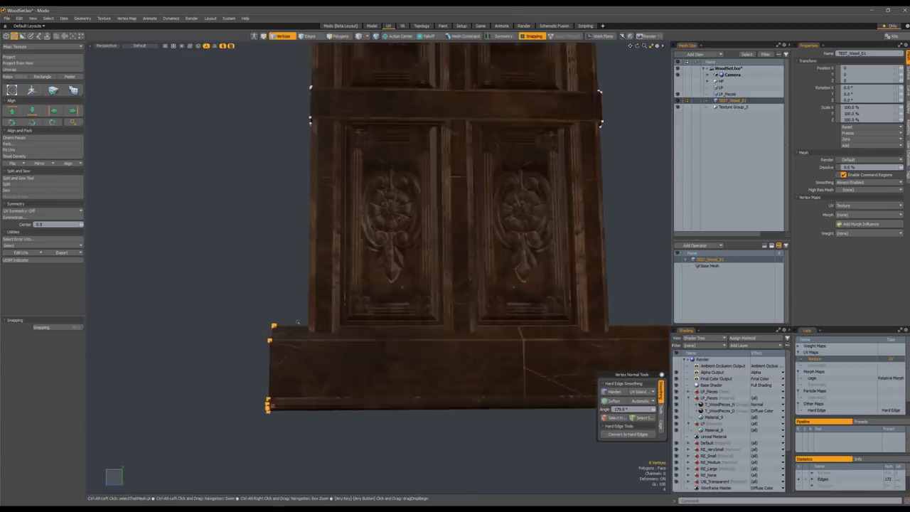
key(w)
drag(253, 394, 321, 391)
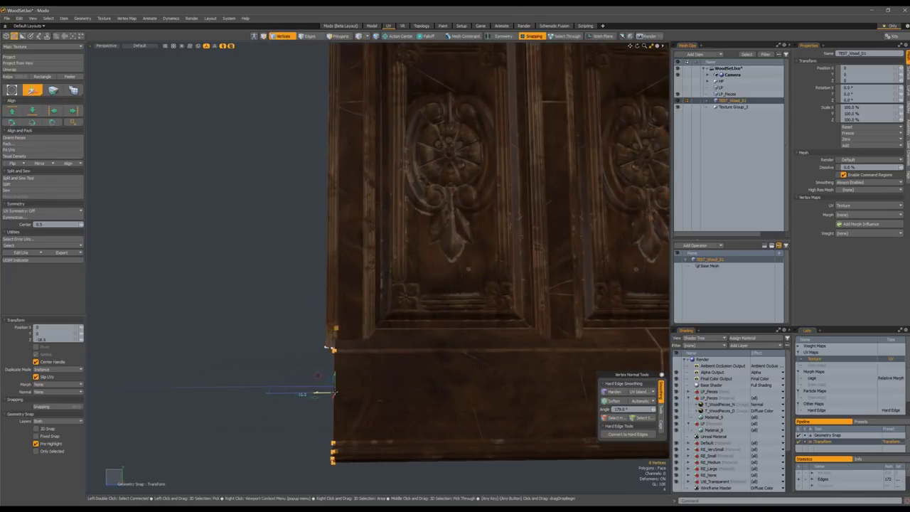
- Pull the baseboard's right-end vertices in until they snap flush with the right post, then clear the selection
scroll(428, 313, down, 4)
alt+shift+drag(428, 312, 156, 329)
key(q)
mouse_move(431, 289)
right_down()
mouse_move(389, 438)
mouse_move(455, 270)
right_up()
key(w)
drag(440, 355, 325, 350)
key(q)
click(356, 284)
- Examine the trimmed panelling up close, checking the joints between carved panels, posts, middle rail and baseboard
alt+shift+drag(338, 267, 444, 338)
scroll(445, 338, down, 3)
alt+drag(400, 222, 421, 336)
scroll(402, 232, up, 4)
scroll(374, 249, up, 5)
scroll(403, 337, down, 4)
key(3)
click(418, 320)
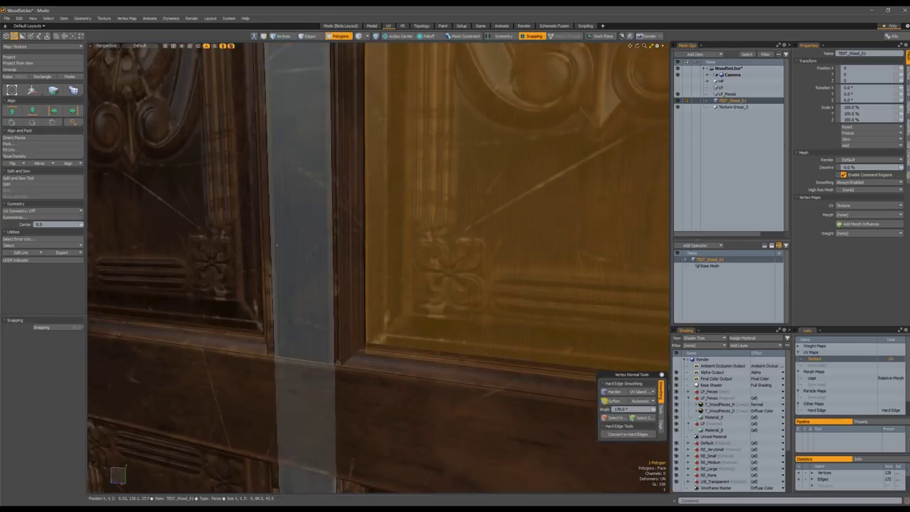
ctrl+alt+drag(361, 307, 404, 309)
key(Escape)
key(2)
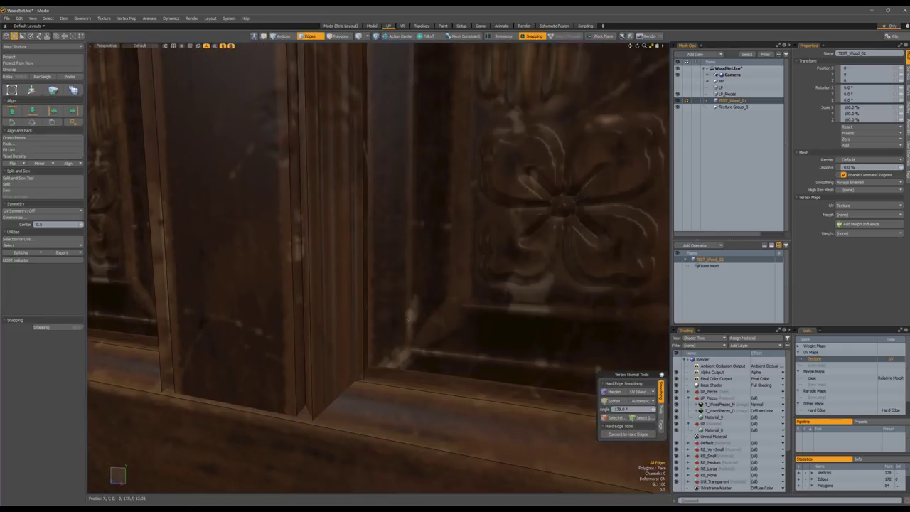
ctrl+alt+drag(411, 351, 465, 249)
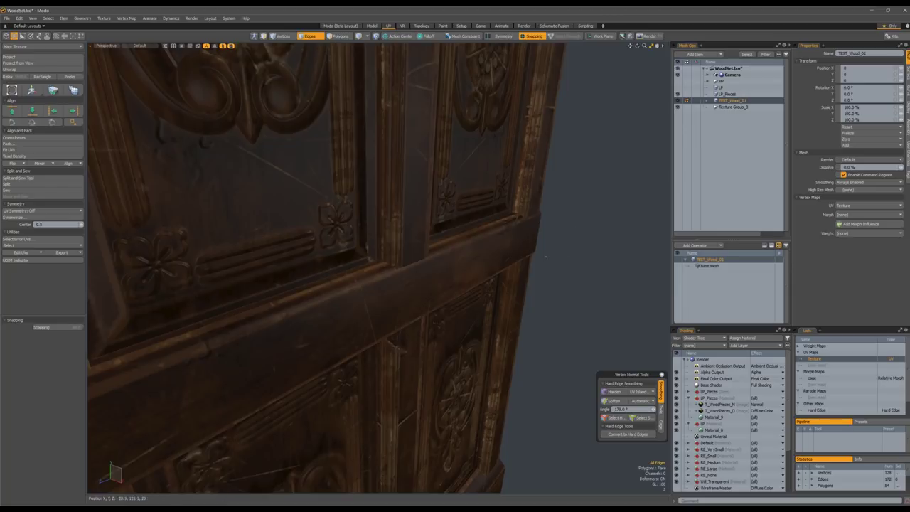
click(579, 264)
ctrl+alt+drag(579, 264, 462, 260)
alt+shift+drag(426, 306, 378, 195)
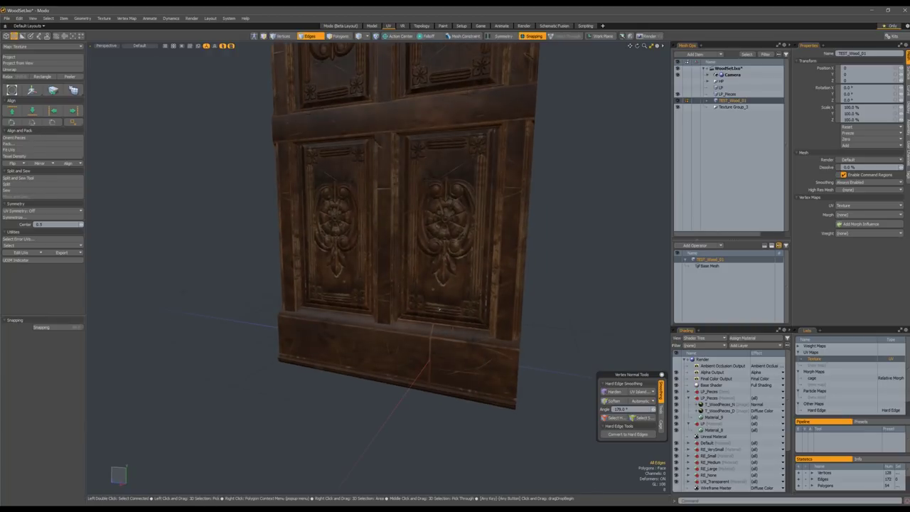
alt+shift+drag(477, 107, 451, 231)
alt+drag(509, 243, 506, 121)
- Copy the plain rail piece from the LP_Pieces mesh into the TEST_Wood_01 mesh
click(734, 93)
alt+drag(570, 185, 469, 231)
key(3)
click(465, 258)
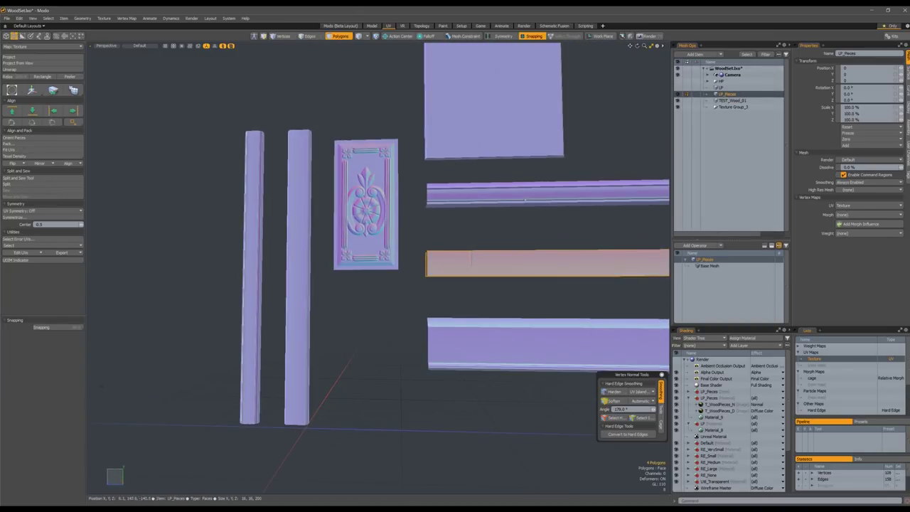
alt+drag(590, 187, 537, 238)
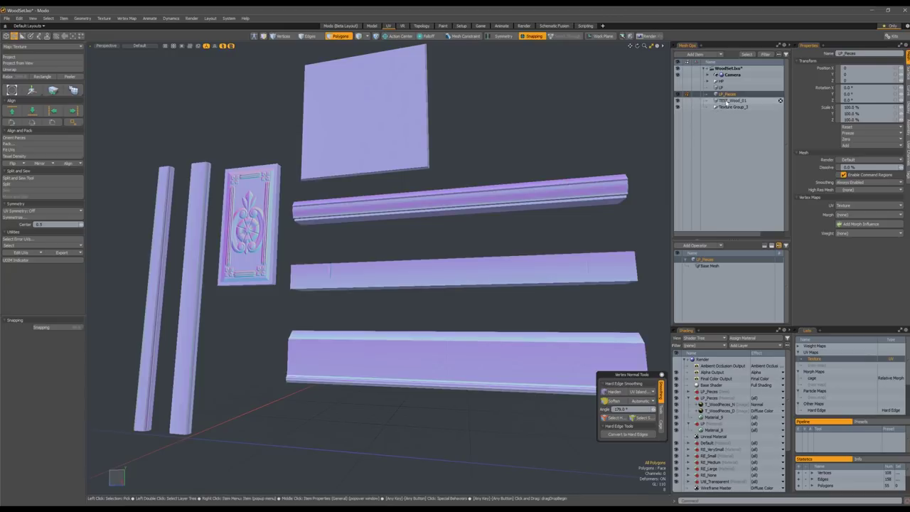
click(732, 101)
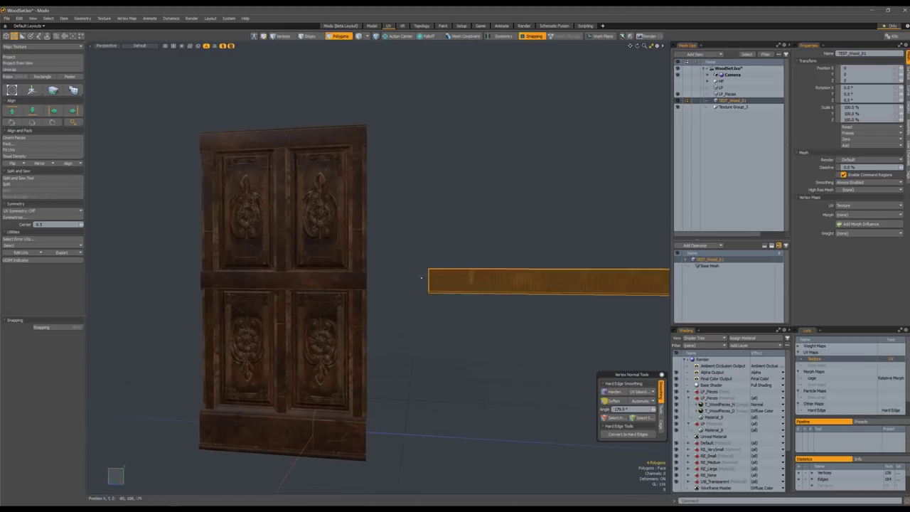
- Rotate the pasted plain rail upright so it can serve as a vertical post
key(e)
drag(595, 279, 592, 298)
key(ctrl+z)
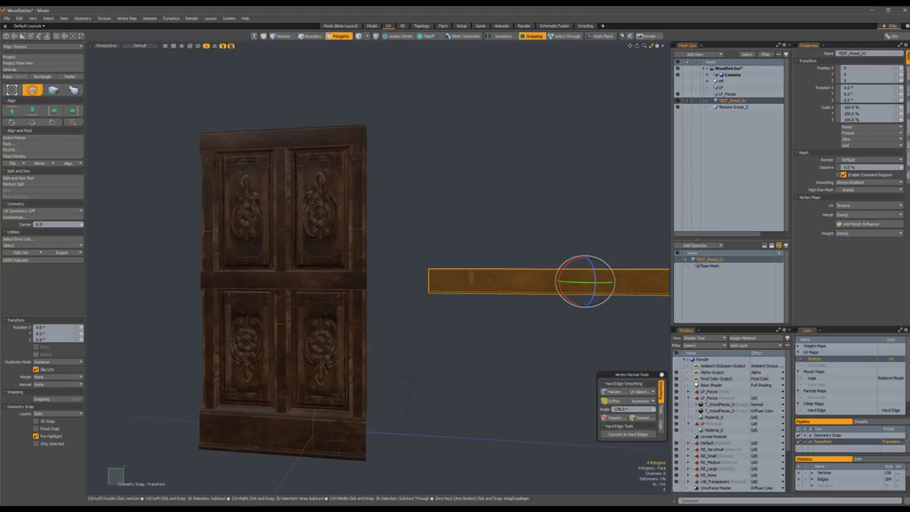
key(ctrl+shift+z)
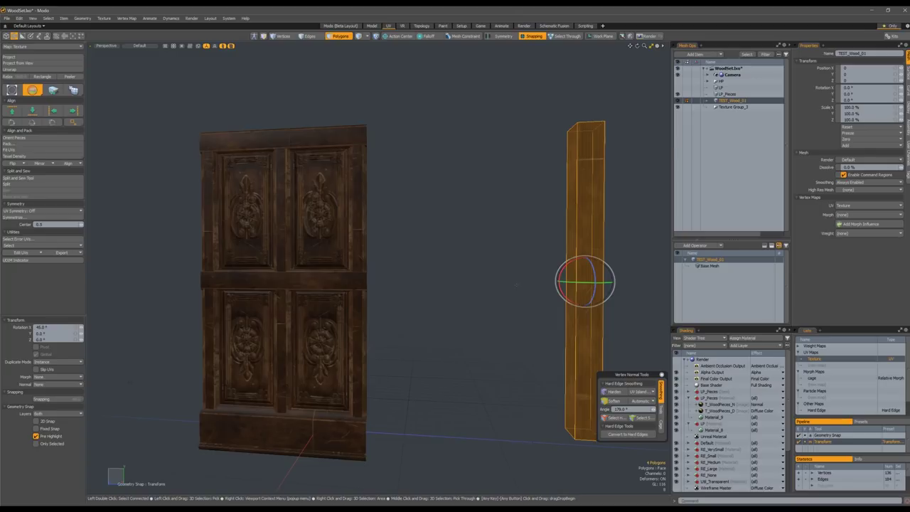
- Move the upright post against the right side of the panelling and raise it to the panelling's height
key(F2)
drag(514, 295, 294, 435)
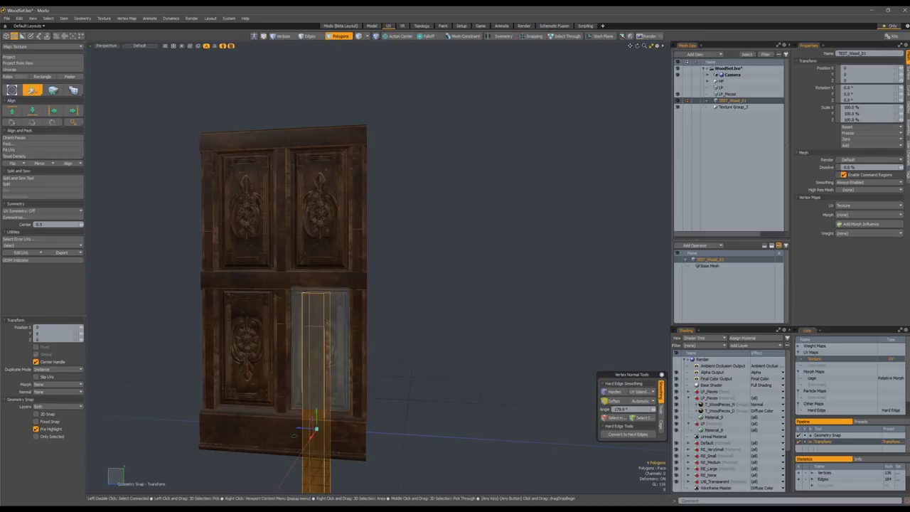
alt+shift+drag(349, 357, 354, 334)
key(x)
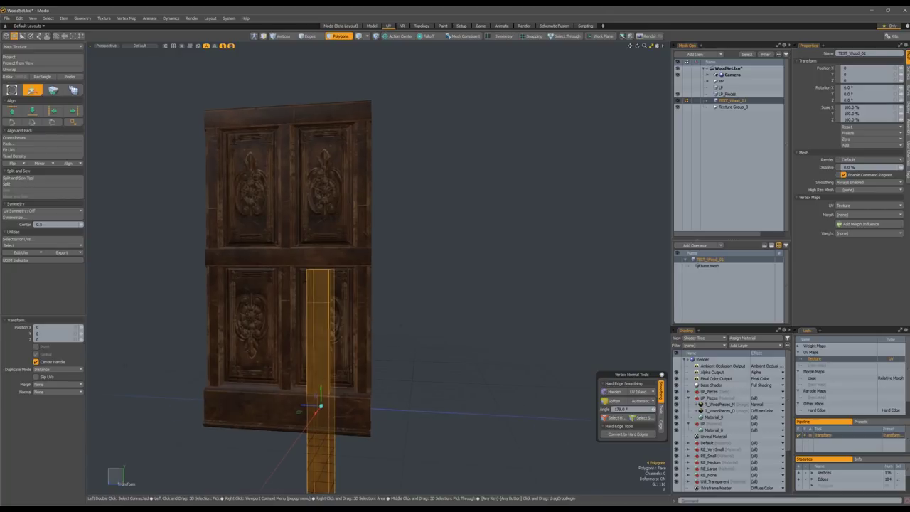
drag(306, 407, 355, 248)
ctrl+drag(410, 368, 429, 279)
- Align the upright post on the panelling's right side so its base sits level with the bottom of the baseboard
key(q)
click(430, 295)
key(w)
key(q)
alt+drag(451, 245, 440, 313)
alt+drag(441, 312, 429, 338)
key(shift+c)
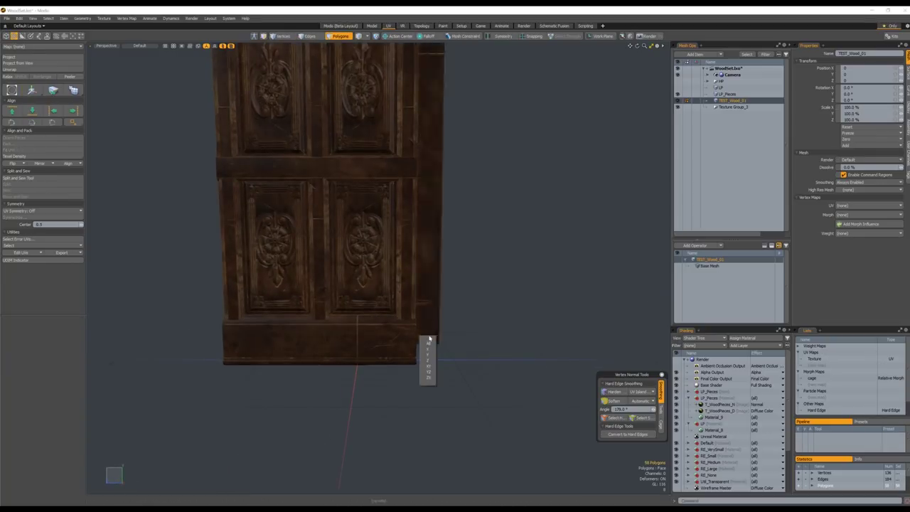
click(429, 378)
alt+shift+drag(446, 274, 473, 345)
ctrl+alt+drag(473, 344, 458, 312)
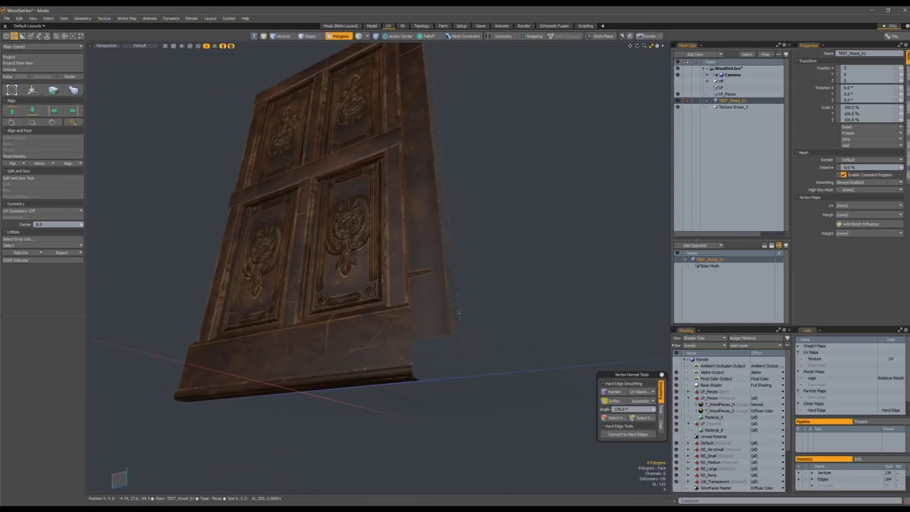
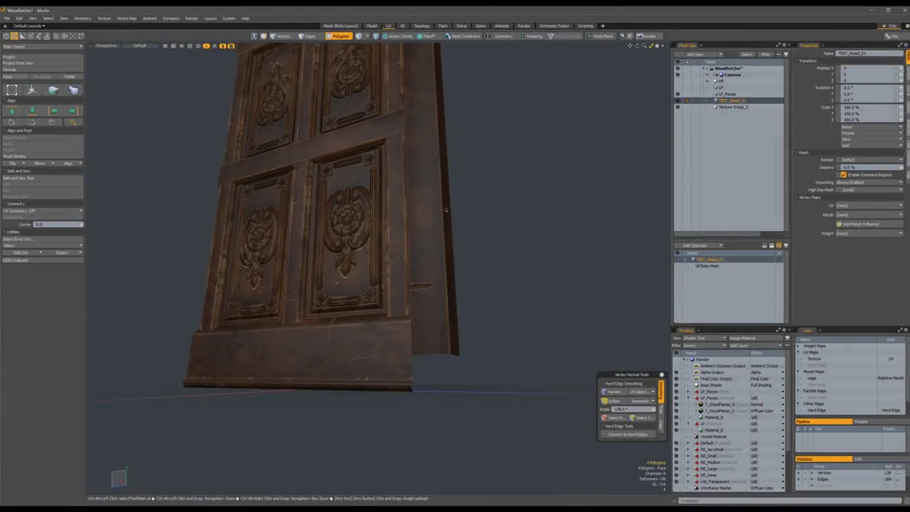
alt+drag(469, 209, 448, 269)
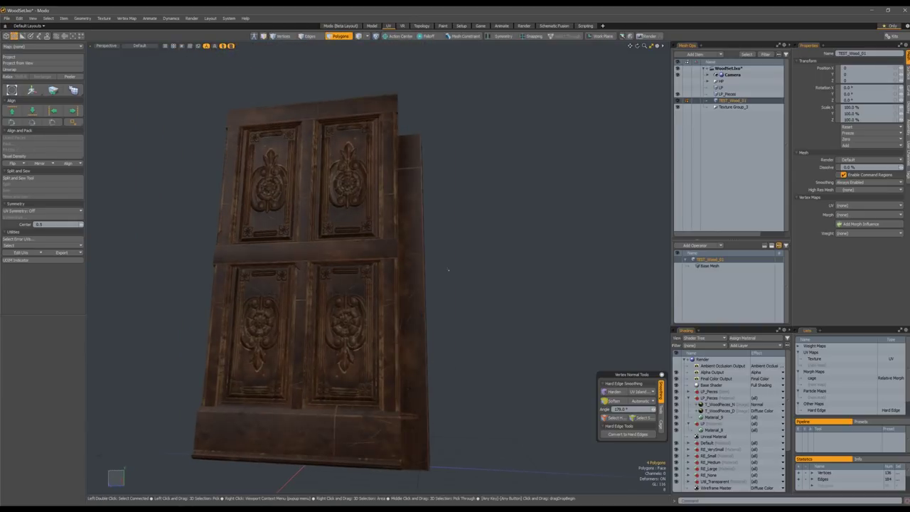
- Inspect the post beside the panelling from several sides and compare it with the source pieces in LP_Pieces
alt+drag(394, 206, 441, 246)
alt+drag(408, 305, 368, 269)
click(422, 330)
alt+drag(423, 330, 483, 256)
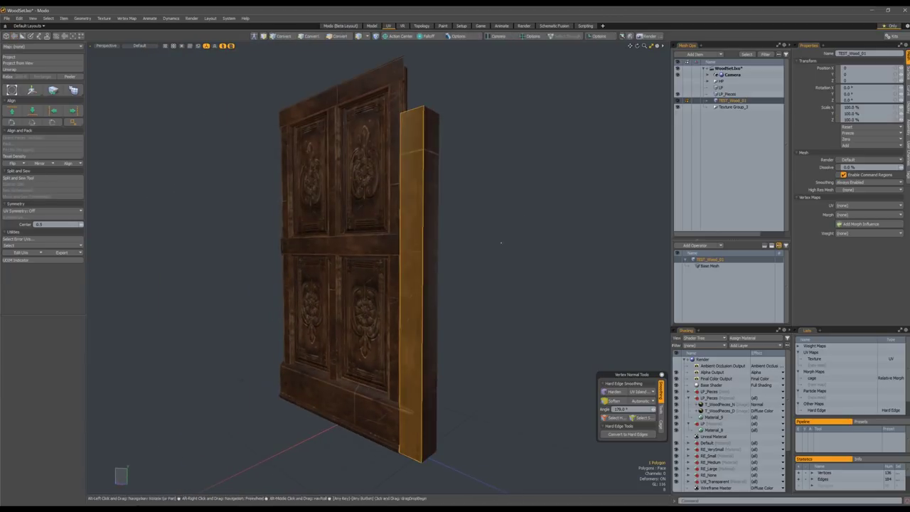
click(725, 94)
key(a)
click(497, 281)
alt+drag(499, 280, 582, 272)
click(736, 100)
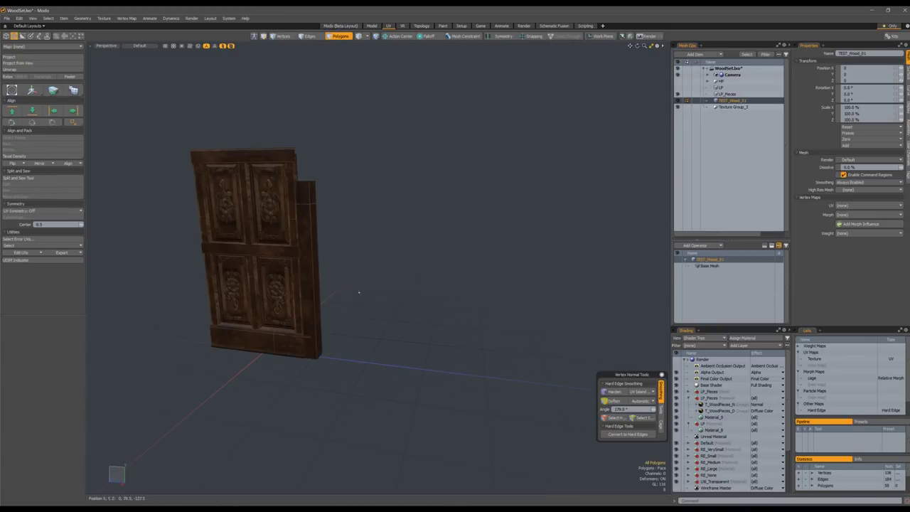
- Try to stretch the right post by raising its top vertices 22.5 to the panelling's upper edge
alt+drag(329, 312, 485, 258)
scroll(331, 223, up, 5)
double_click(462, 251)
scroll(485, 258, down, 4)
alt+shift+drag(481, 152, 454, 169)
key(1)
key(w)
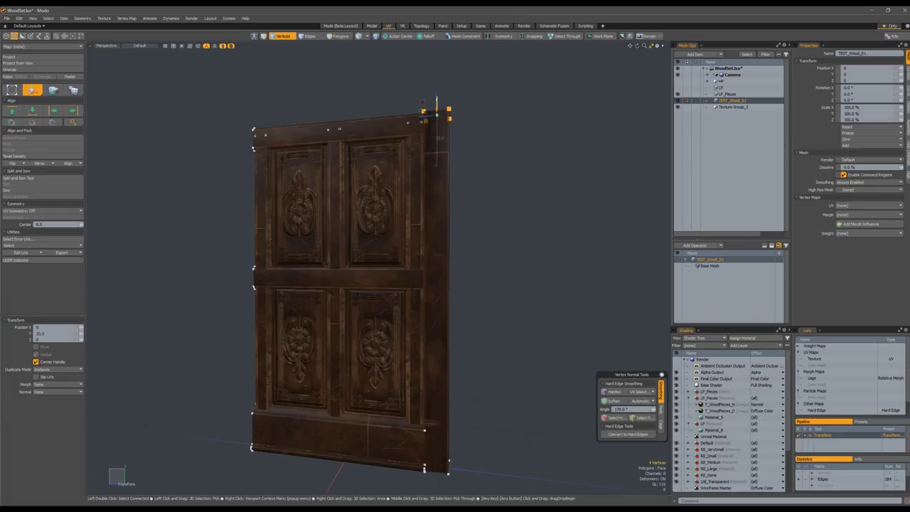
ctrl+drag(436, 108, 436, 154)
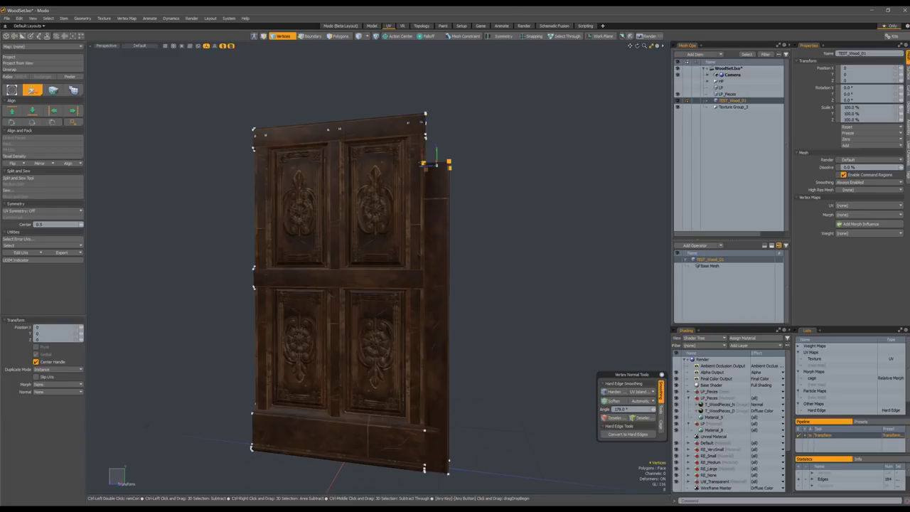
- Show the wireframe overlay, duplicate the right side post and raise the copy above the original
key(3)
alt+drag(437, 203, 465, 215)
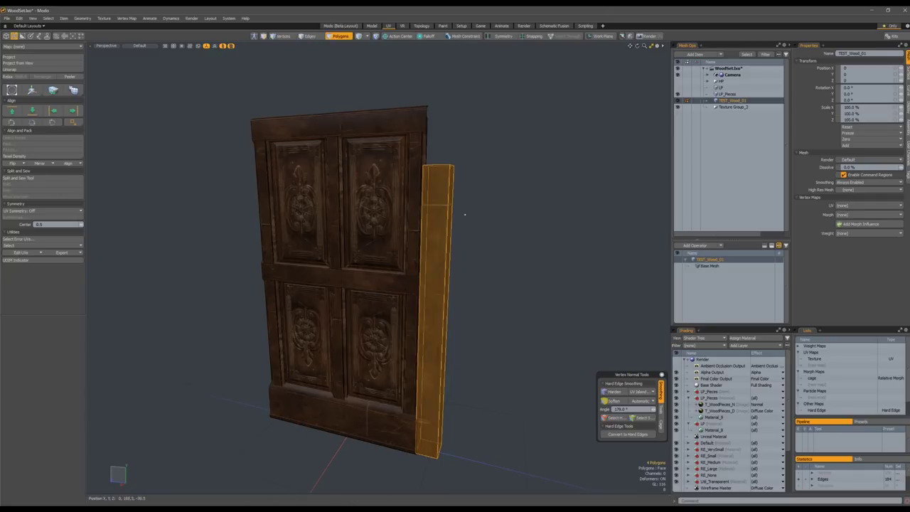
key(shift+8)
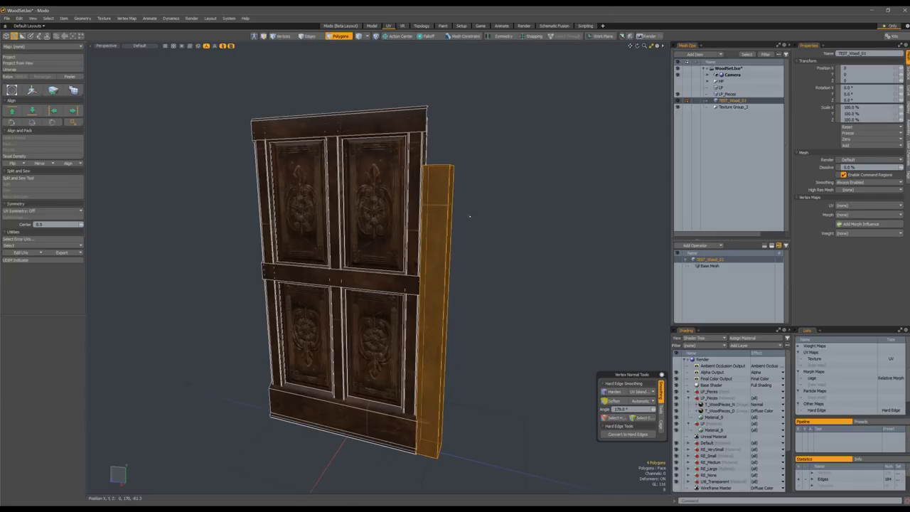
scroll(480, 186, up, 3)
alt+drag(492, 204, 414, 305)
click(458, 221)
click(411, 226)
double_click(411, 235)
scroll(444, 288, down, 3)
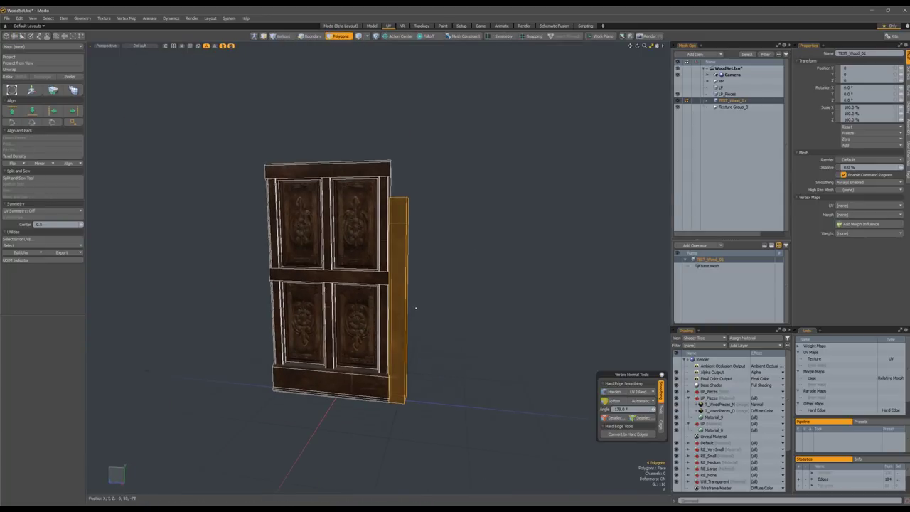
key(w)
drag(414, 442, 457, 262)
- Flip the duplicated post vertically and snap its lower end onto the top of the original right post
key(r)
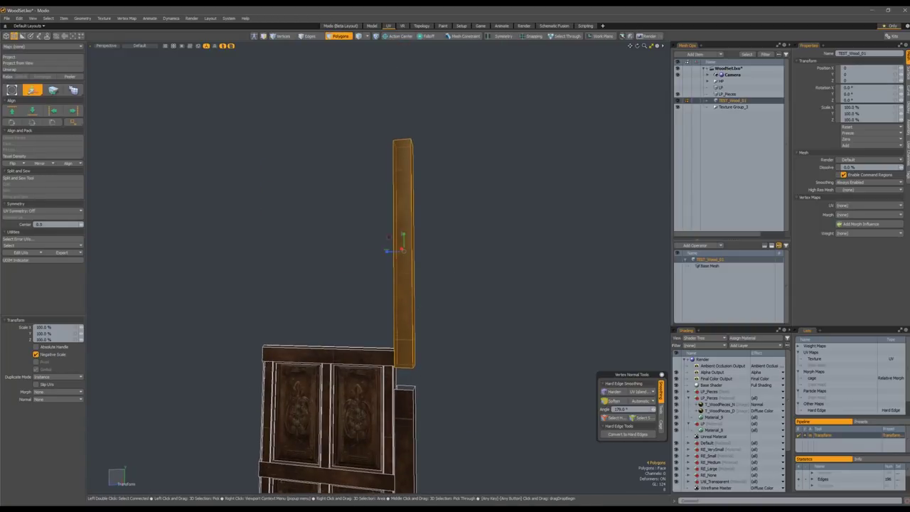
ctrl+alt+drag(411, 379, 459, 303)
key(w)
key(x)
mouse_move(406, 260)
mouse_down()
mouse_move(406, 357)
mouse_move(427, 342)
mouse_move(408, 269)
mouse_up()
key(q)
click(427, 355)
click(398, 249)
shift+double_click(397, 287)
click(429, 249)
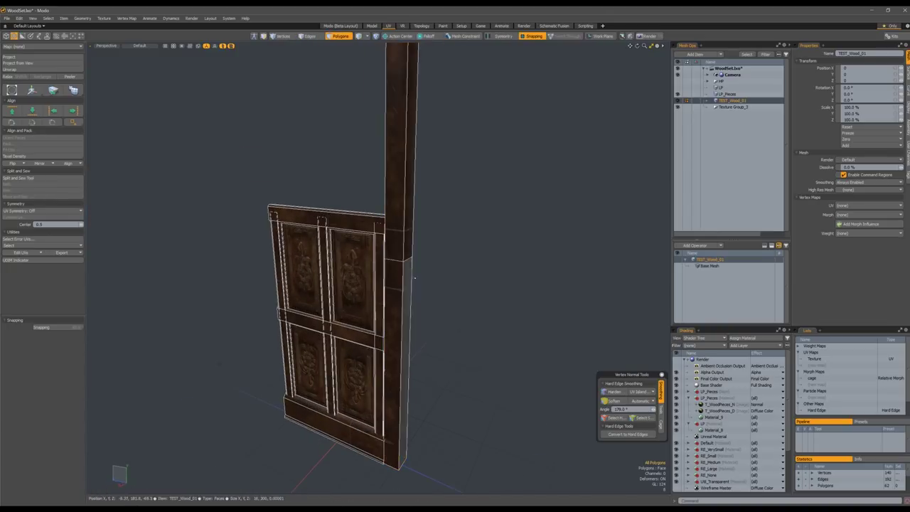
- Lower the upper right post's top vertices to the panelling's height with Slip UVs enabled
alt+drag(431, 227, 464, 213)
alt+shift+drag(460, 145, 438, 210)
key(1)
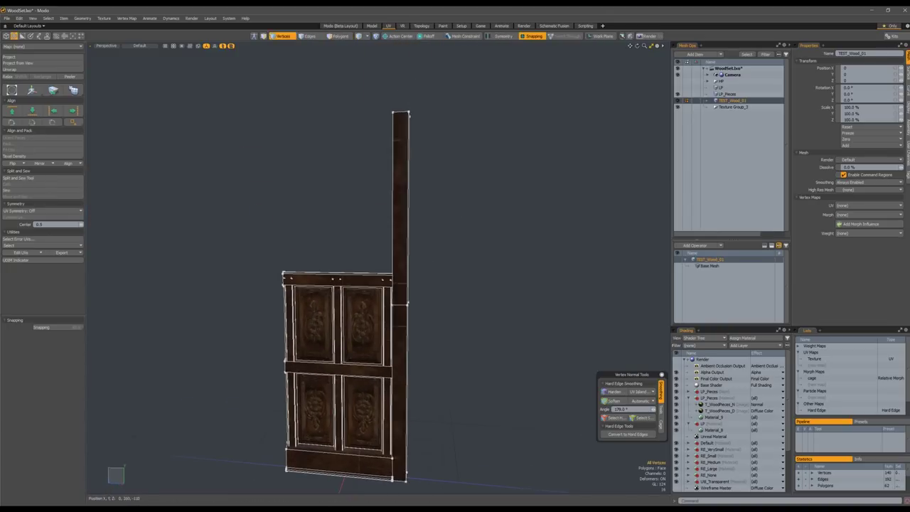
key(w)
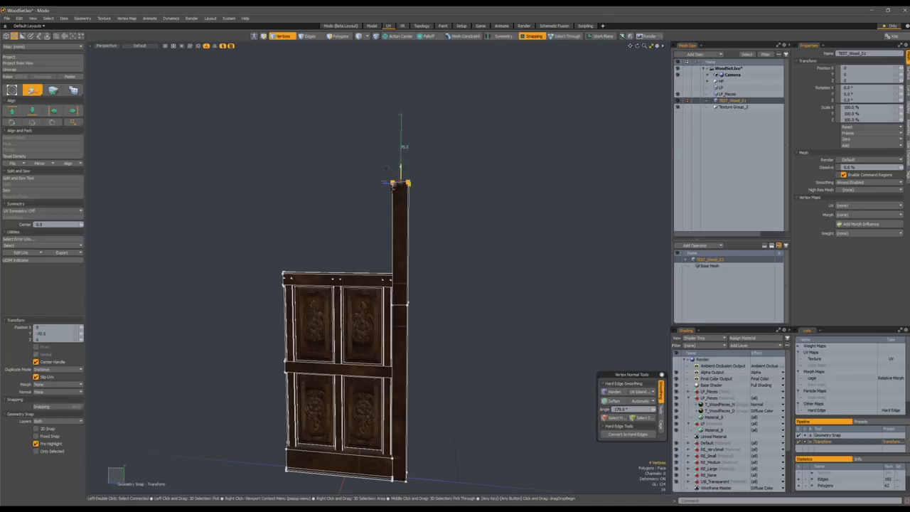
key(q)
click(431, 261)
- Examine the extended right post and its joint against the textured panelling without the wireframe overlay
key(KP_7)
scroll(419, 295, up, 5)
alt+drag(477, 278, 483, 256)
scroll(460, 287, down, 5)
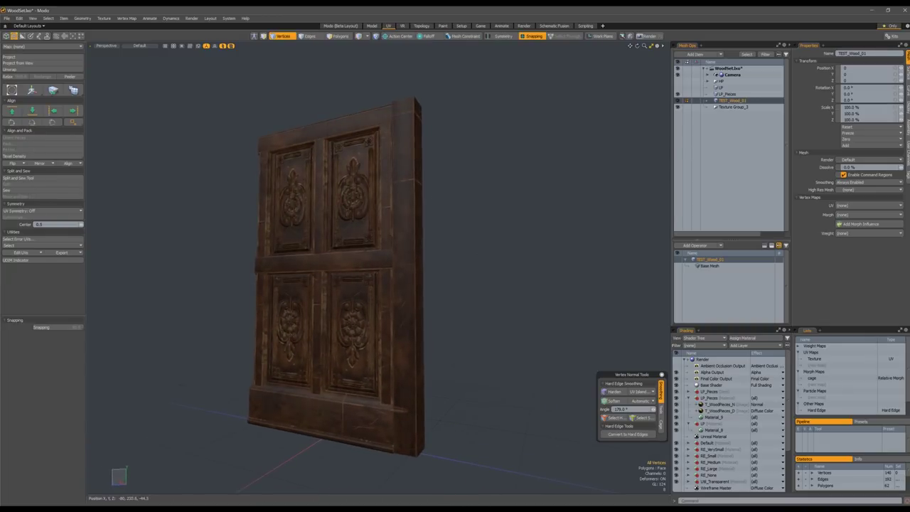
key(3)
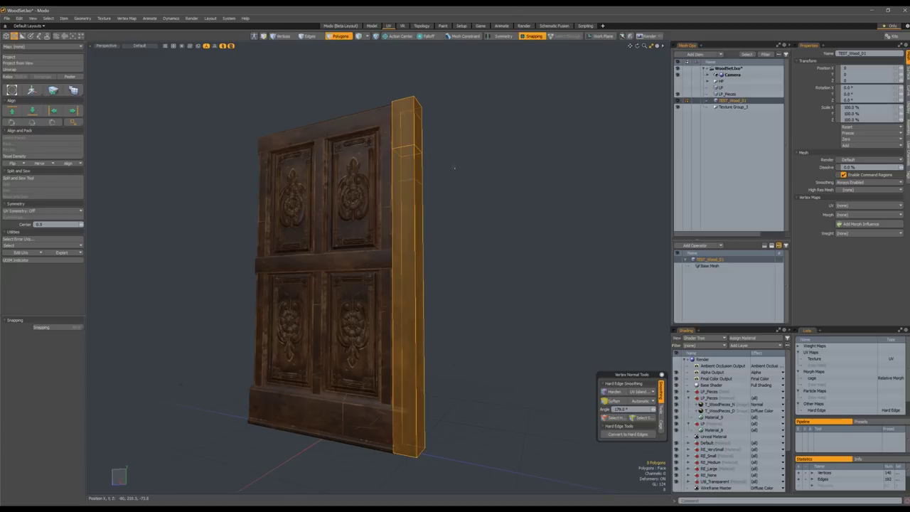
click(455, 163)
alt+drag(454, 164, 450, 159)
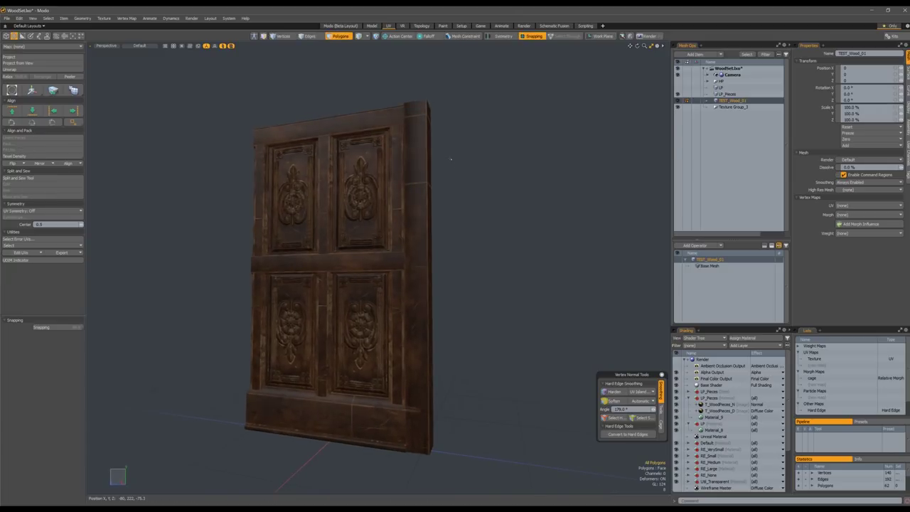
alt+drag(407, 226, 440, 215)
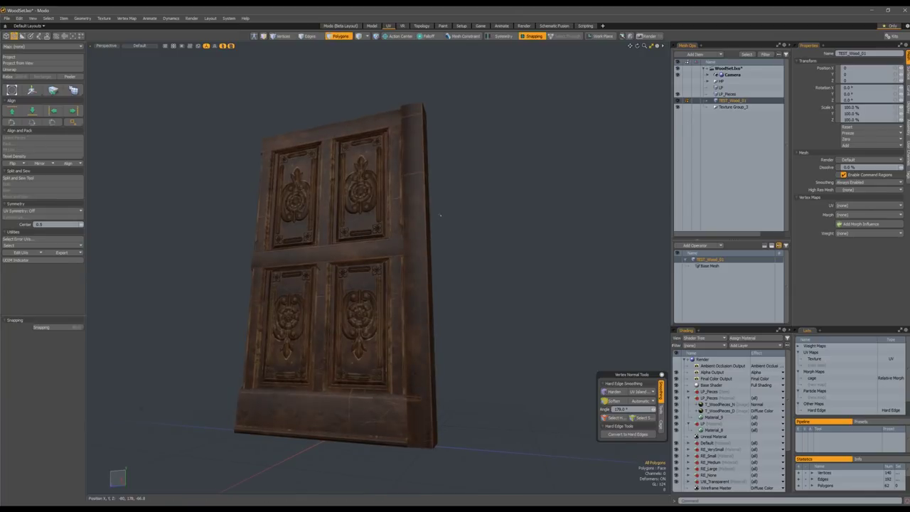
alt+drag(440, 215, 463, 264)
- Mirror the lower segment of the right post to the opposite side of the panelling
double_click(446, 236)
click(473, 243)
click(448, 247)
shift+click(420, 278)
key(l)
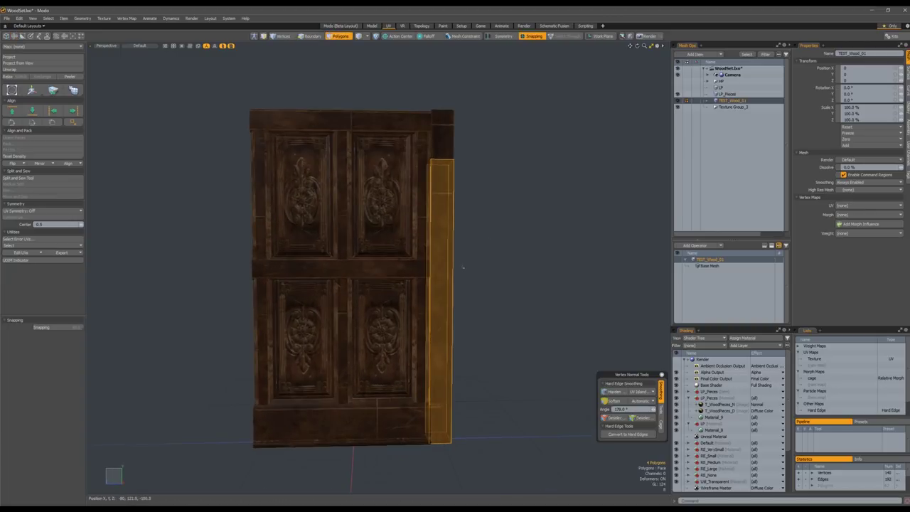
key(shift+v)
click(504, 240)
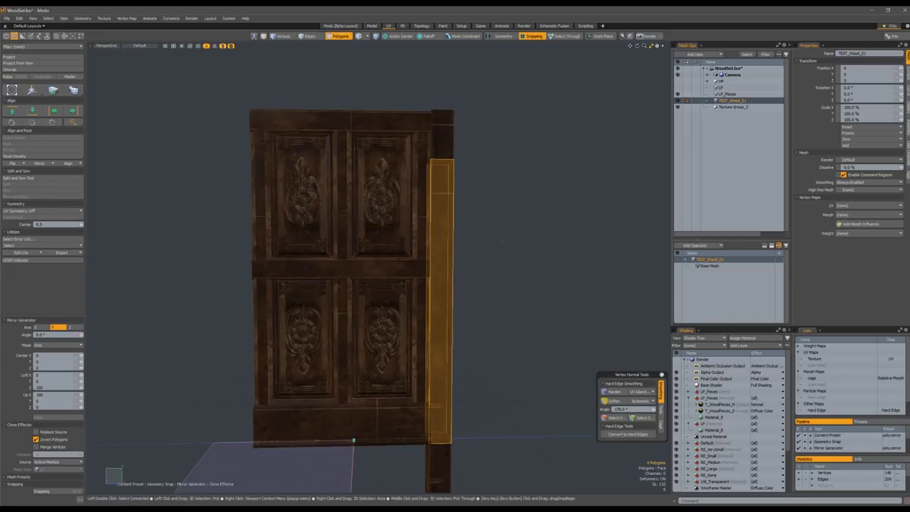
key(Right)
key(space)
- Nudge the mirrored post -0.125 along Z so it sits flush against the panelling's left edge
alt+shift+drag(283, 364, 395, 313)
scroll(347, 315, up, 3)
double_click(337, 315)
key(w)
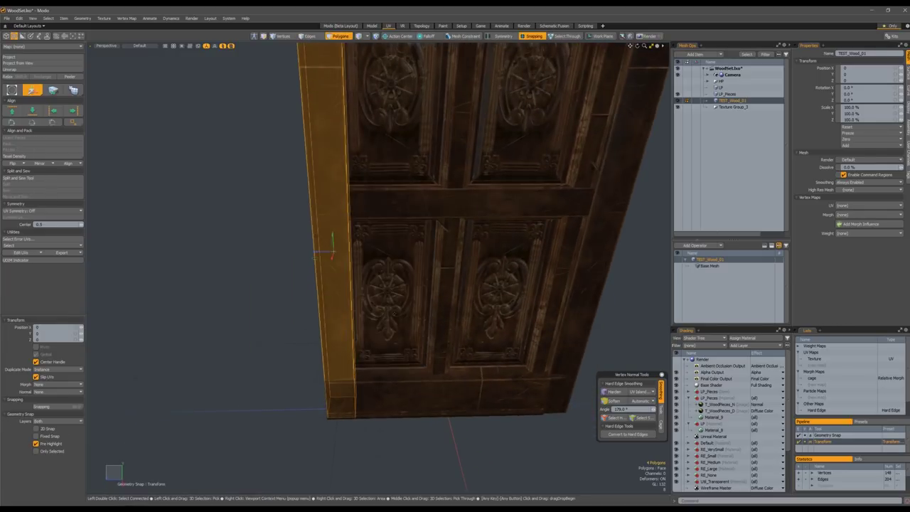
drag(403, 304, 408, 251)
key(ctrl+z)
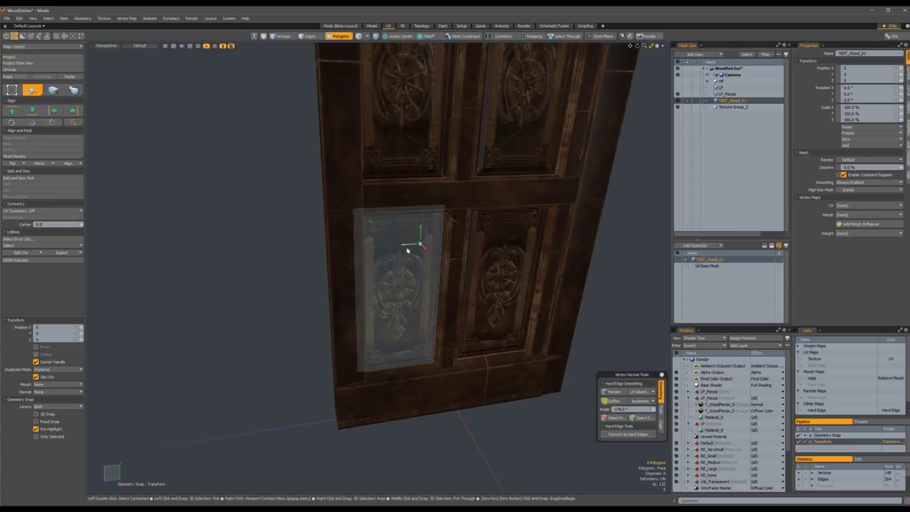
scroll(370, 335, up, 3)
alt+drag(369, 334, 355, 358)
scroll(356, 341, up, 3)
alt+drag(355, 305, 341, 213)
scroll(351, 356, down, 5)
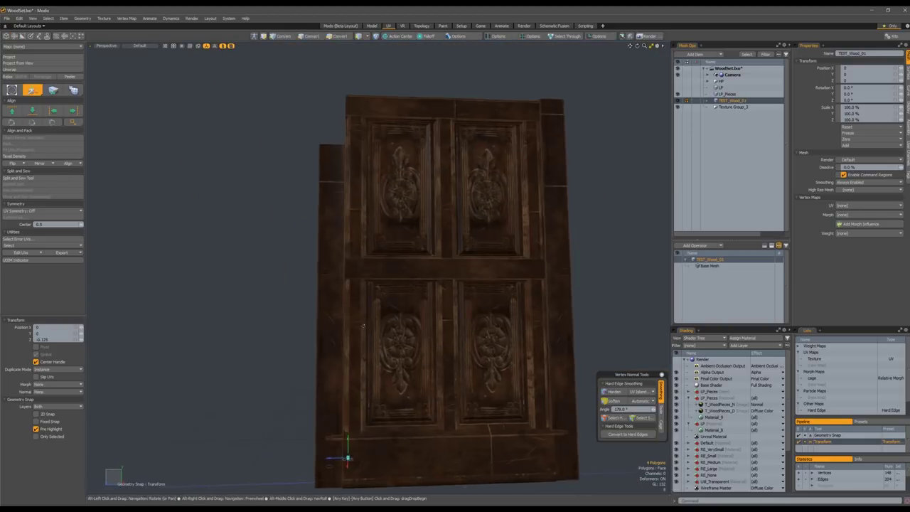
key(q)
- Duplicate the left side post and raise the copy 201 along Y above the original
alt+drag(339, 174, 455, 210)
key(r)
key(q)
alt+drag(338, 218, 370, 273)
key(ctrl+c)
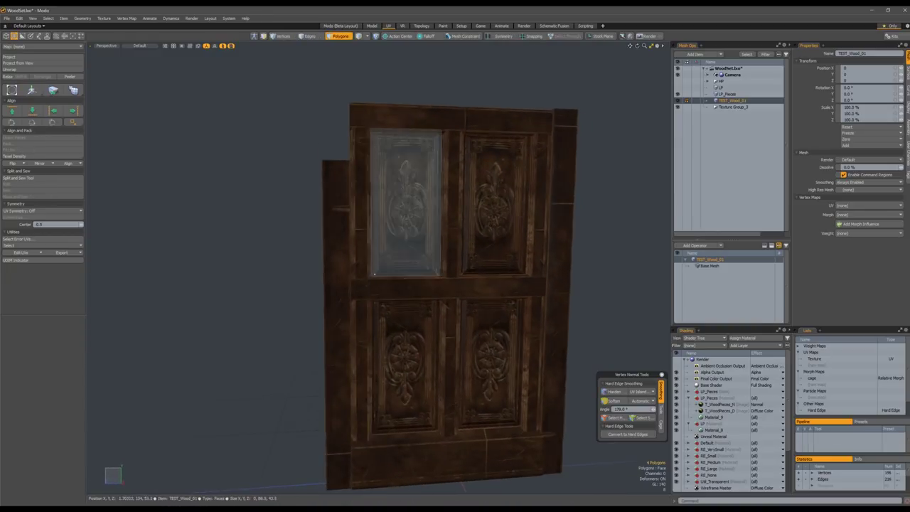
key(ctrl+v)
key(w)
ctrl+drag(383, 419, 383, 311)
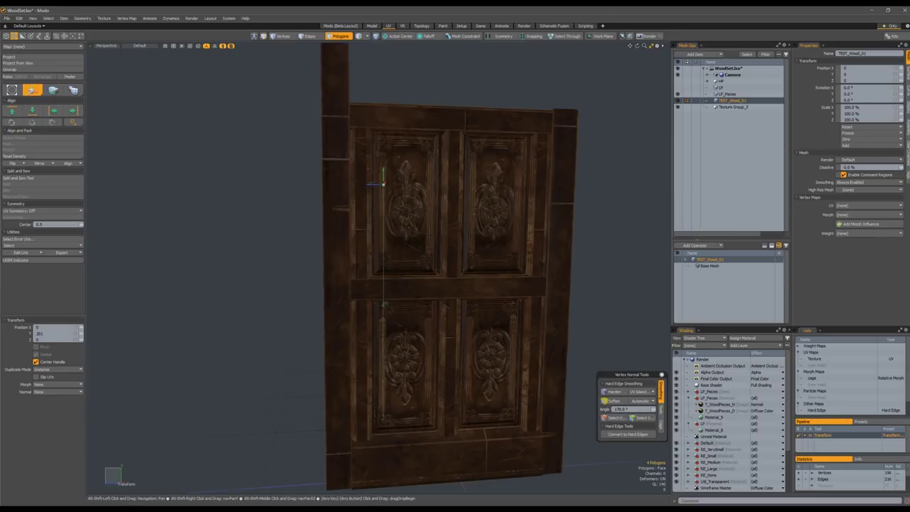
alt+shift+drag(383, 185, 390, 339)
- Flip the duplicated left post vertically and snap its lower end onto the top of the original
key(r)
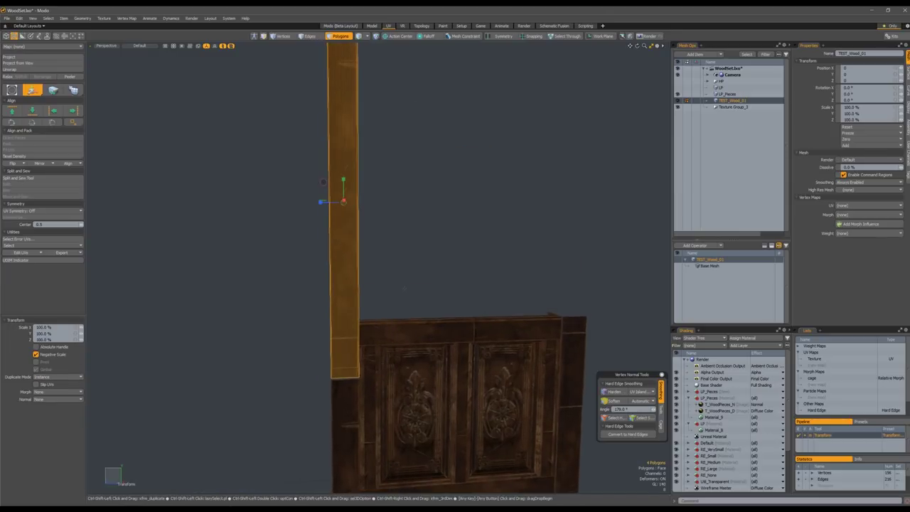
key(w)
ctrl+alt+drag(407, 288, 567, 322)
key(space)
key(w)
key(x)
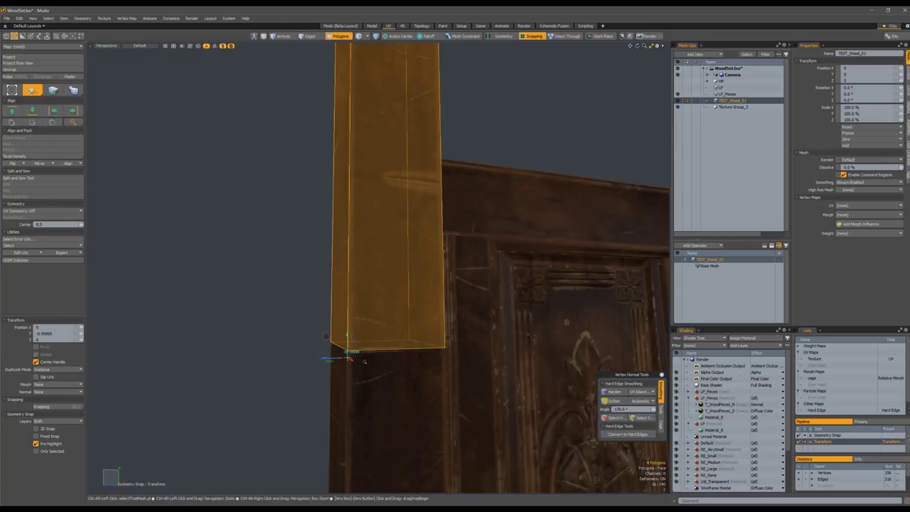
key(space)
double_click(367, 374)
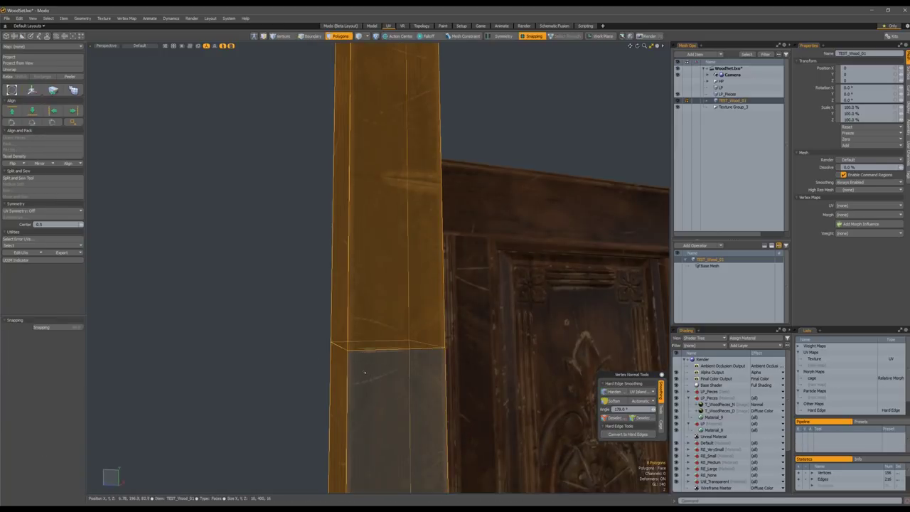
key(Escape)
- Lower the upper left post's top vertices to the panelling's height with Slip UVs enabled
ctrl+alt+drag(390, 341, 366, 269)
right_drag(421, 96, 455, 142)
key(w)
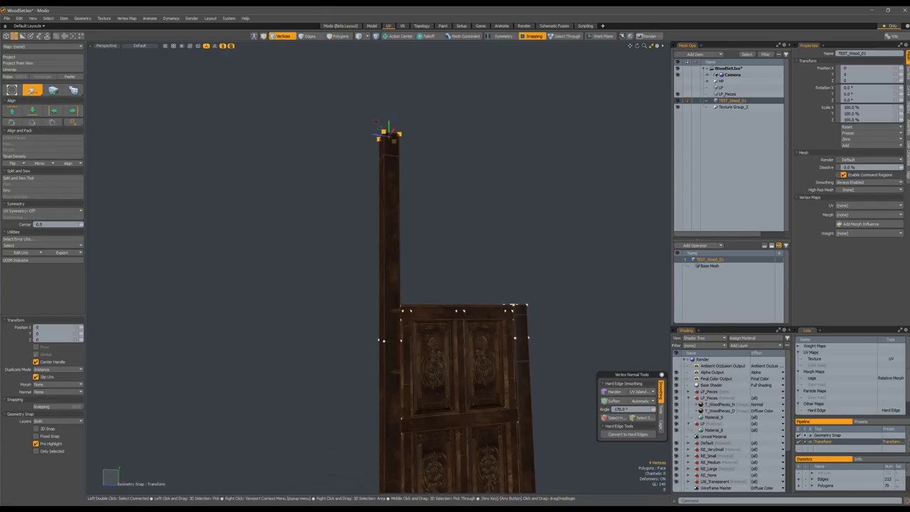
drag(389, 146, 336, 189)
key(q)
key(Escape)
key(6)
- Examine the assembled section and the edges around both posts' open tops, with the UV view shown beside the model
alt+drag(502, 285, 474, 261)
scroll(472, 284, up, 3)
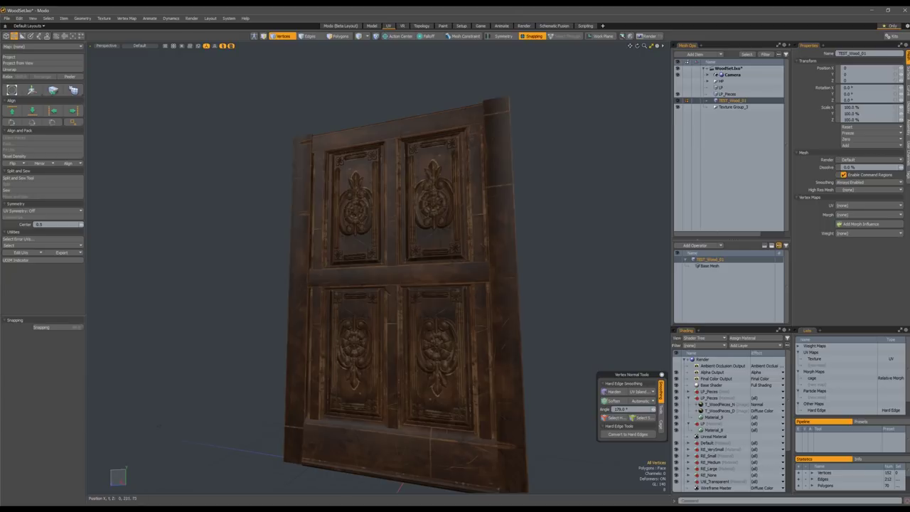
alt+drag(455, 262, 384, 283)
key(F4)
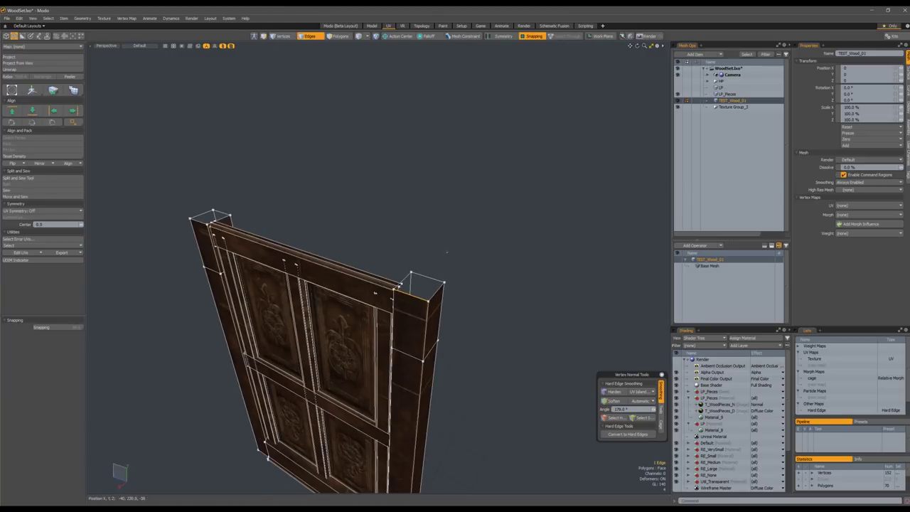
key(2)
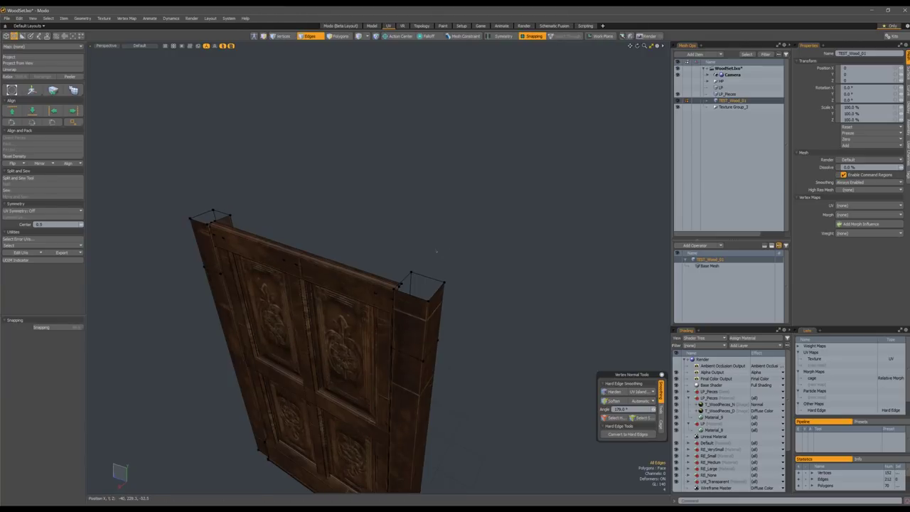
ctrl+alt+drag(330, 251, 359, 239)
alt+drag(423, 271, 457, 209)
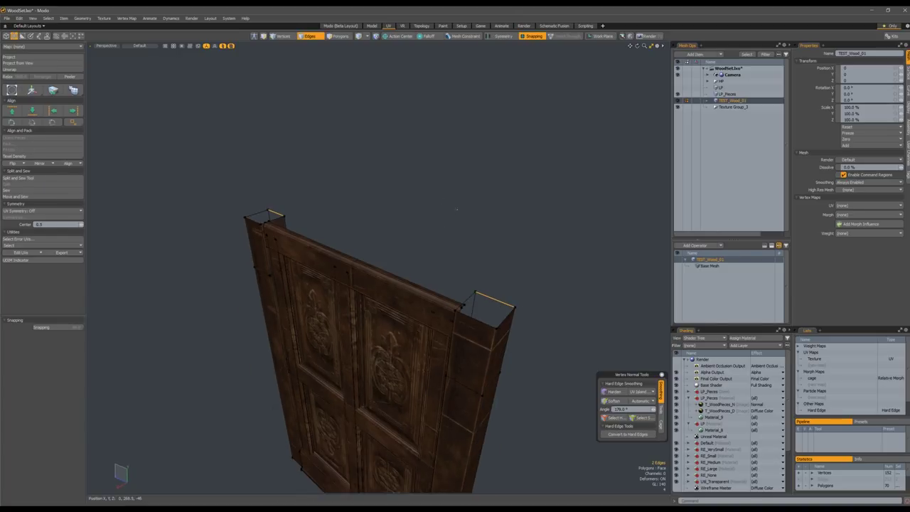
key(KP_0)
ctrl+alt+drag(323, 237, 298, 237)
alt+drag(490, 284, 492, 260)
ctrl+alt+drag(492, 259, 474, 238)
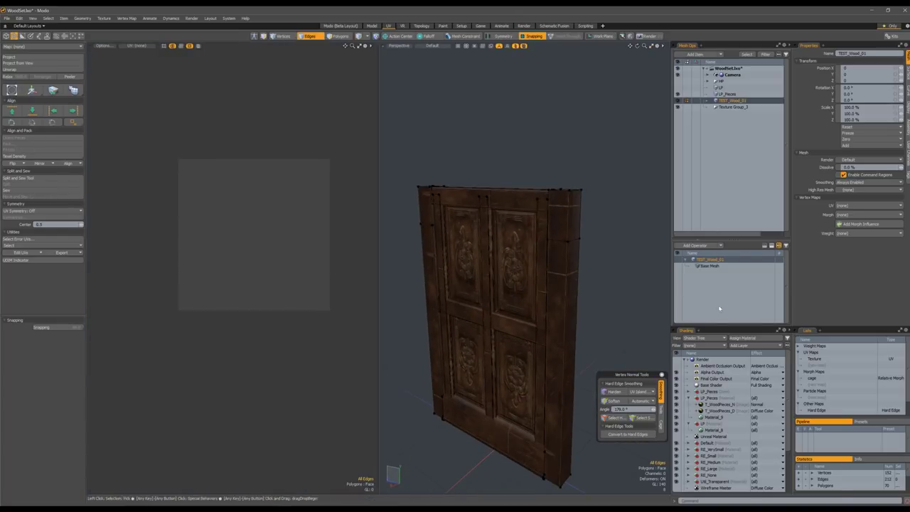
- Show the Texture UV map and examine where the plain square piece of LP_Pieces lies in the UV layout
click(811, 359)
alt+shift+drag(490, 185, 494, 204)
click(725, 95)
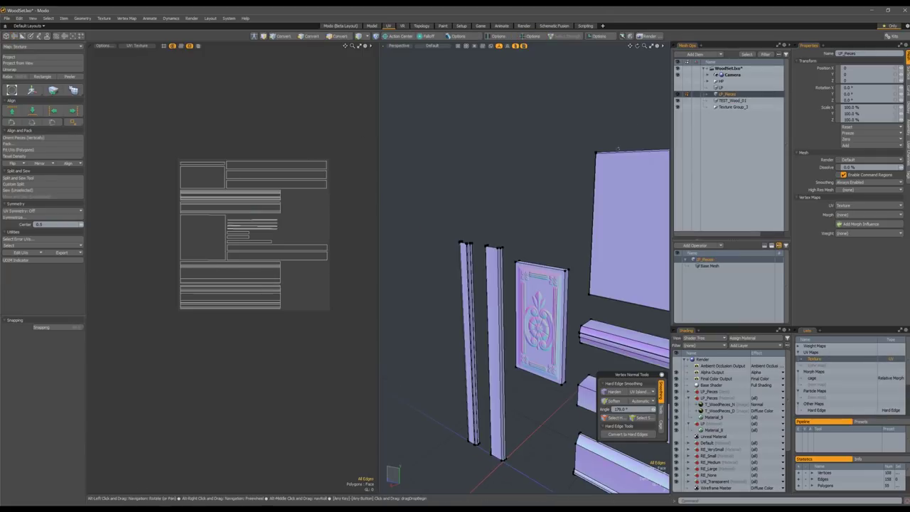
alt+drag(528, 208, 579, 213)
key(3)
click(646, 207)
alt+shift+drag(645, 207, 572, 209)
ctrl+alt+drag(199, 227, 243, 273)
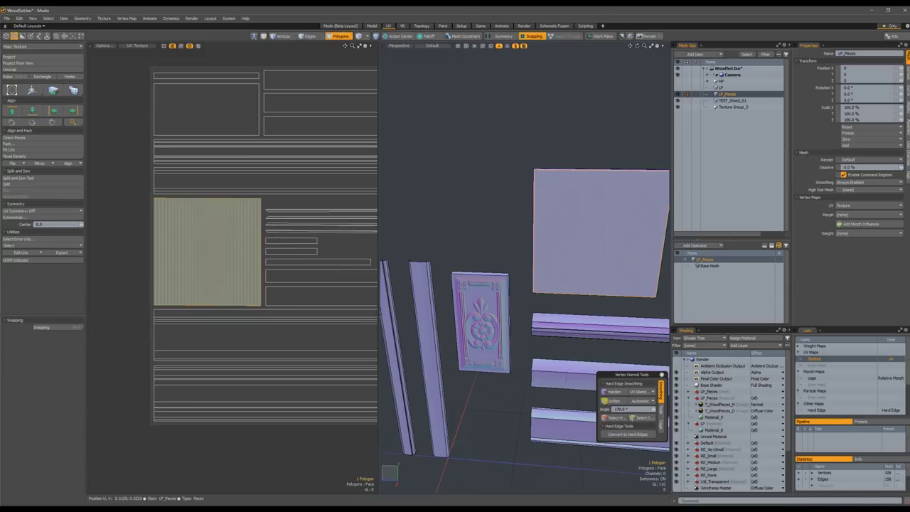
ctrl+alt+drag(251, 246, 233, 245)
alt+shift+drag(233, 246, 206, 263)
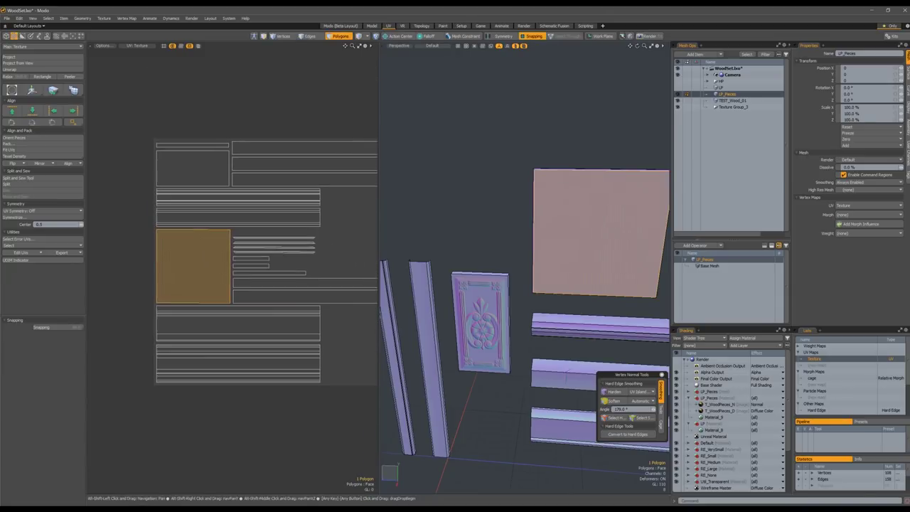
alt+drag(604, 227, 531, 220)
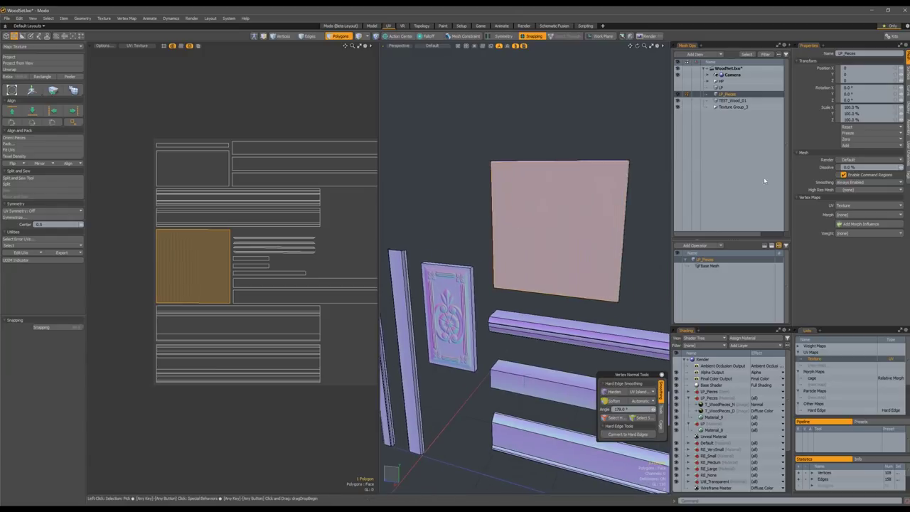
- Set T_WoodPieces_D as the UV view backdrop behind the TEST_Wood_01 mesh's UVs
click(730, 100)
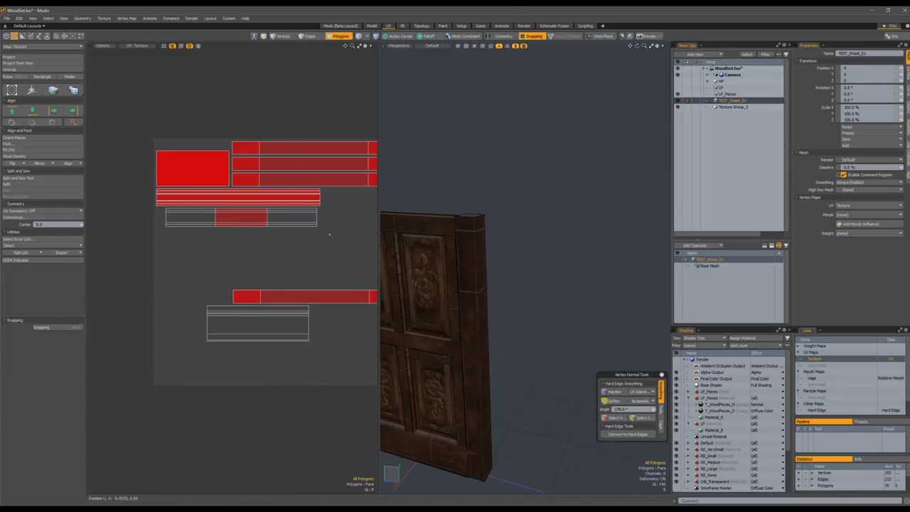
click(105, 46)
mouse_move(117, 143)
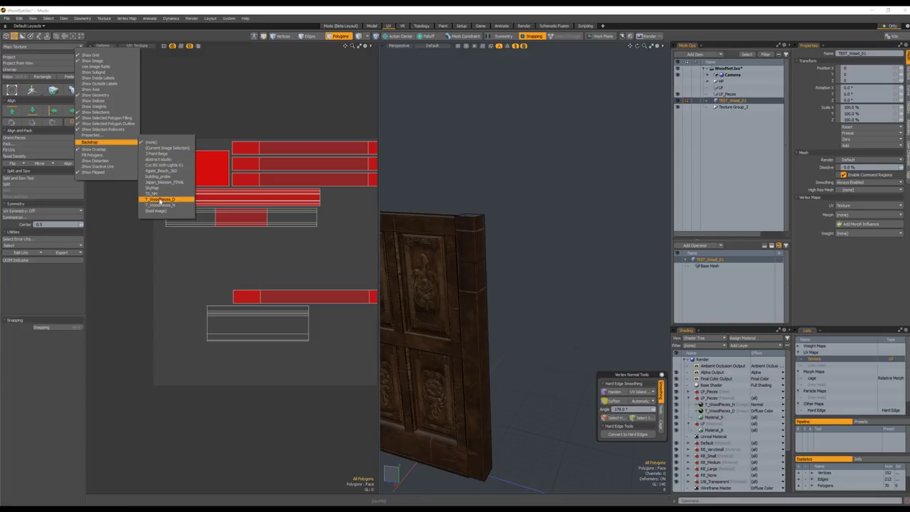
click(160, 200)
scroll(259, 250, up, 3)
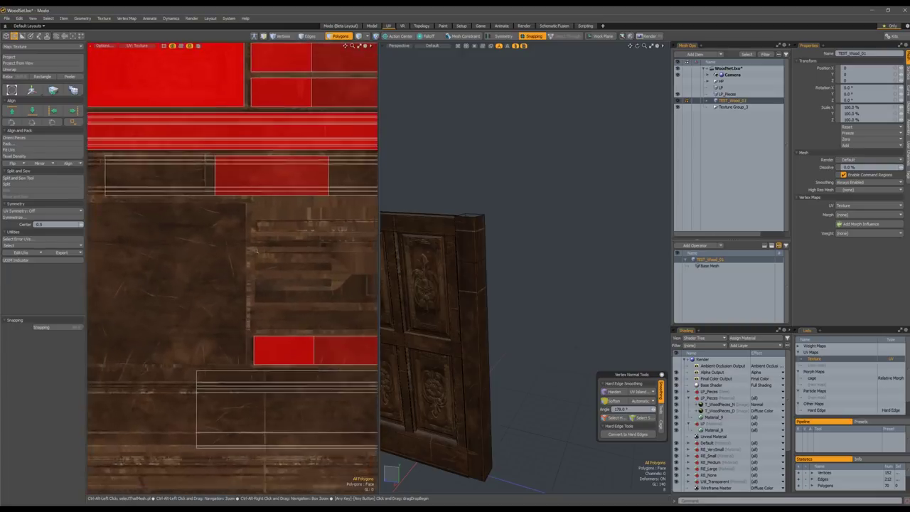
scroll(259, 249, down, 2)
- Cap the open tops of both side posts with new polygons and select the two caps
alt+shift+drag(477, 202, 550, 209)
alt+drag(551, 210, 573, 219)
key(2)
scroll(551, 230, up, 2)
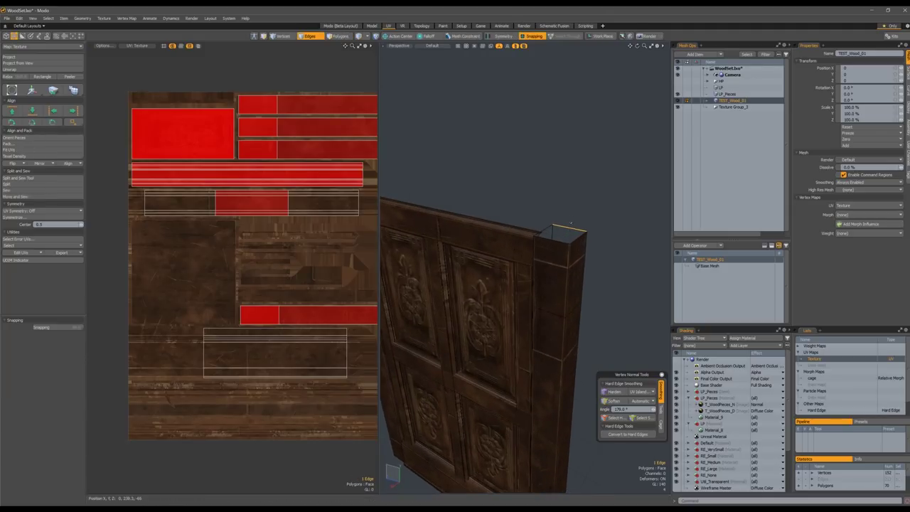
middle_drag(551, 230, 420, 177)
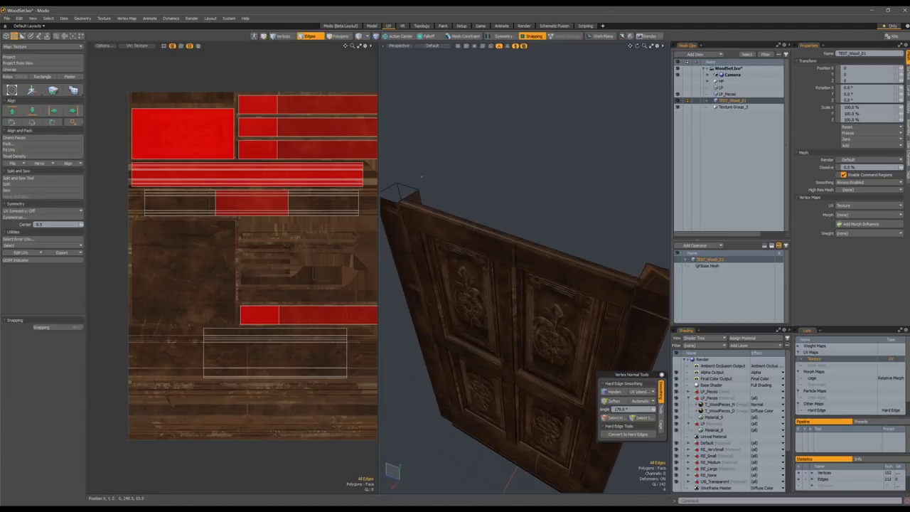
key(2)
mouse_move(479, 203)
middle_down()
mouse_move(428, 206)
mouse_move(447, 173)
middle_up()
key(3)
click(450, 163)
shift+click(617, 337)
- Move the two post caps' UV islands into the empty space above the texture square
scroll(299, 270, down, 2)
alt+shift+drag(296, 272, 267, 277)
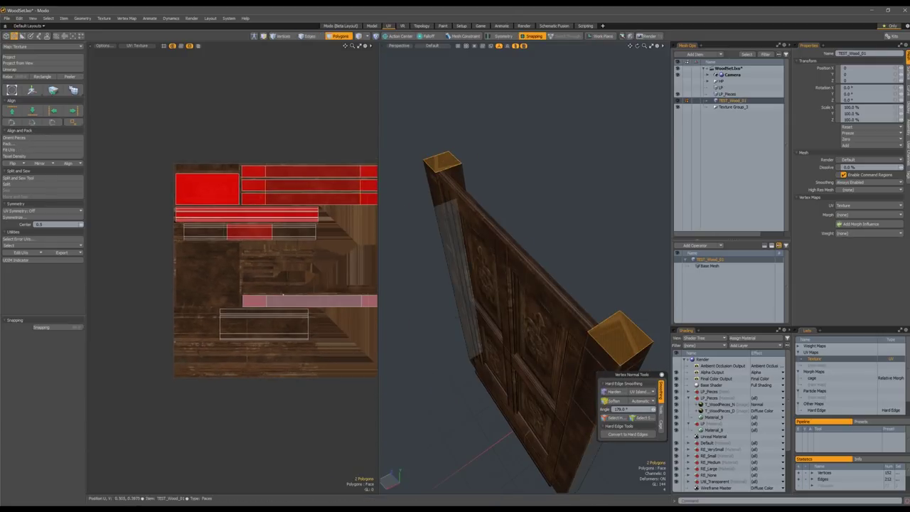
scroll(292, 290, down, 3)
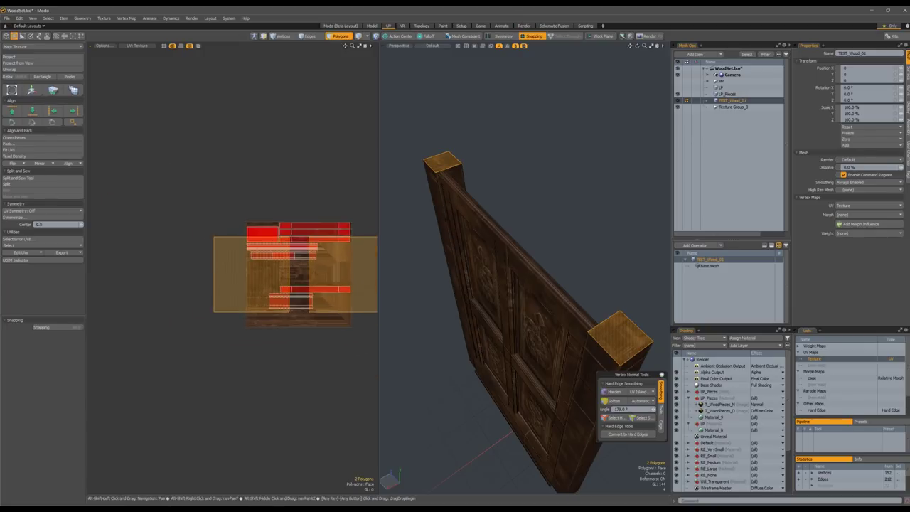
key(w)
drag(307, 355, 295, 229)
key(q)
click(327, 215)
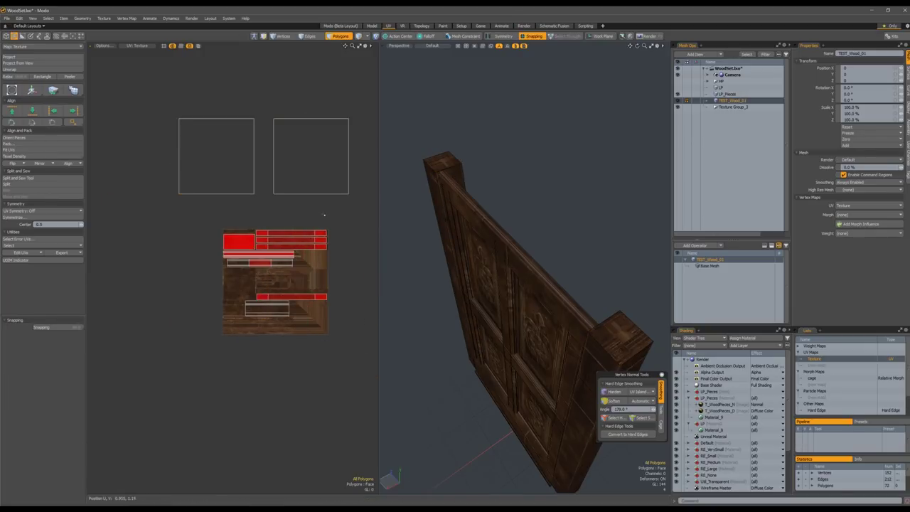
- Open the Texel Density tools and sample the texel density of the upper-right carved panel
scroll(280, 223, up, 3)
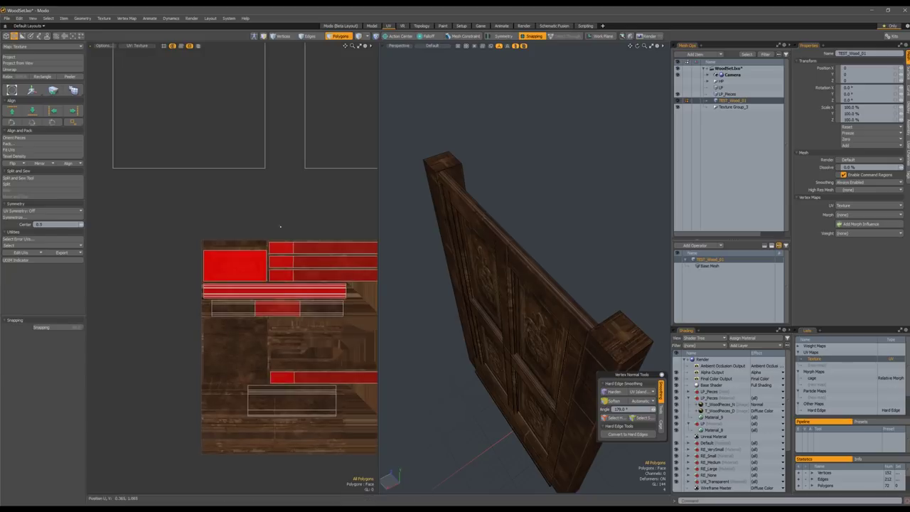
alt+shift+drag(309, 246, 263, 317)
scroll(263, 317, down, 2)
drag(206, 231, 295, 237)
drag(275, 322, 278, 343)
click(282, 299)
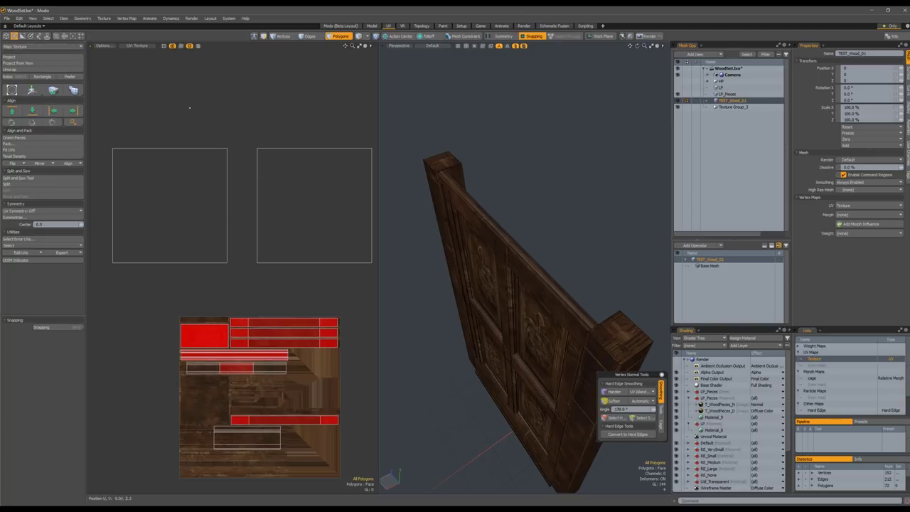
click(24, 157)
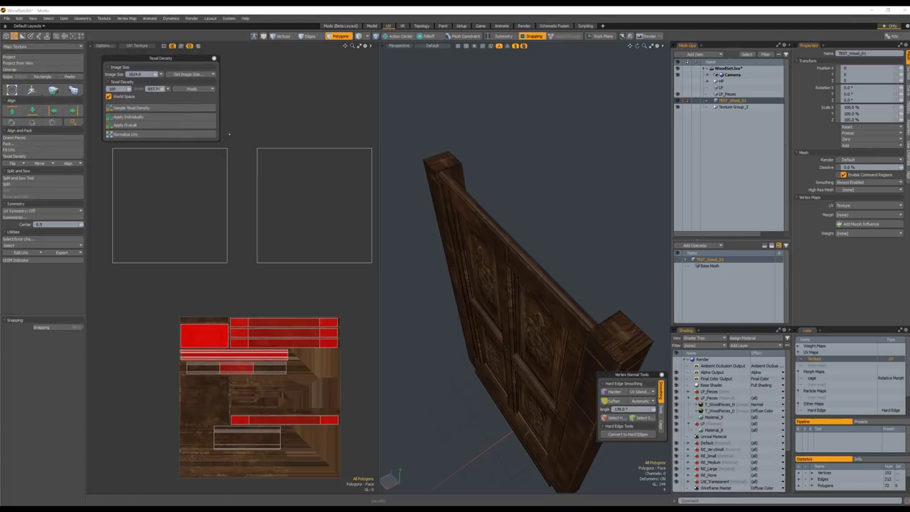
alt+drag(503, 293, 555, 279)
click(556, 285)
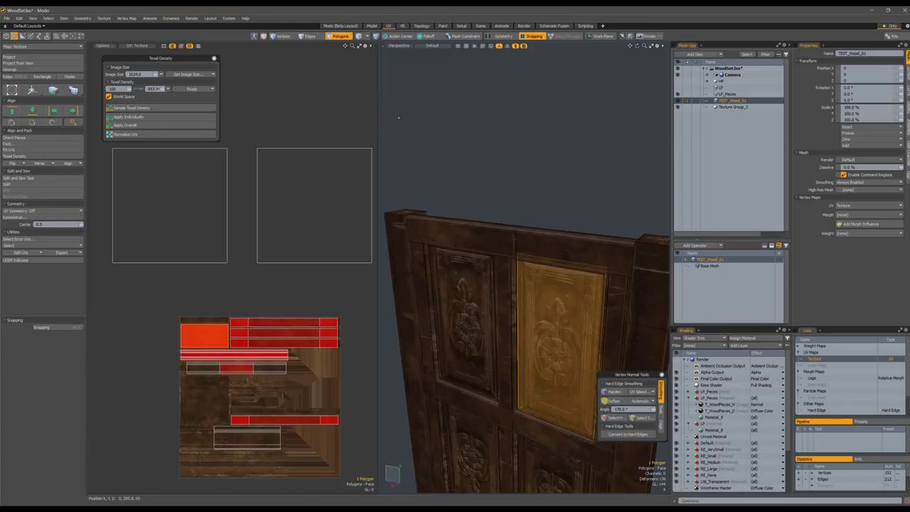
click(142, 109)
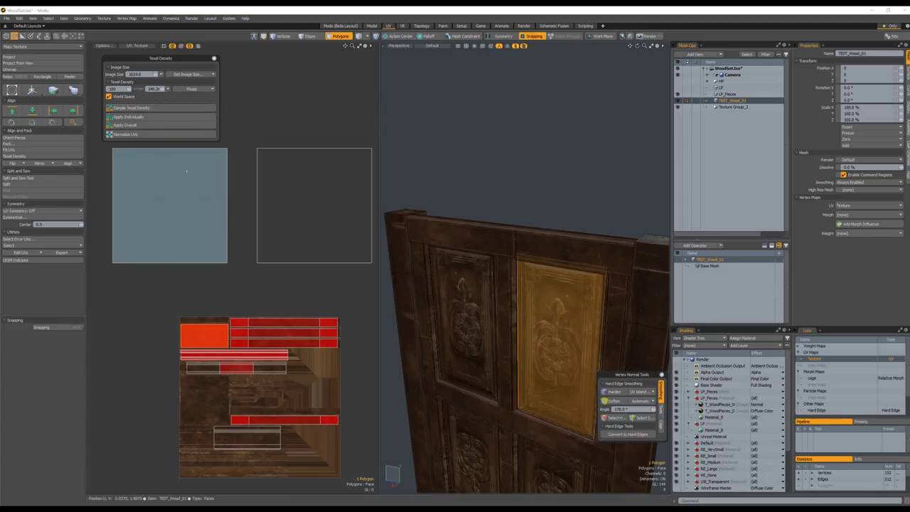
- Apply the sampled texel density individually to both post caps' UV islands
click(175, 197)
shift+click(319, 197)
shift+click(319, 198)
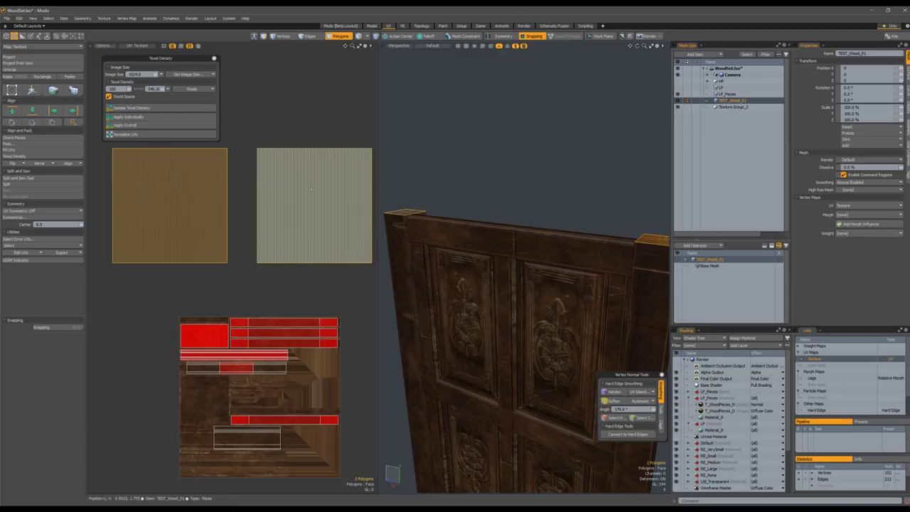
click(138, 118)
alt+shift+drag(233, 260, 242, 194)
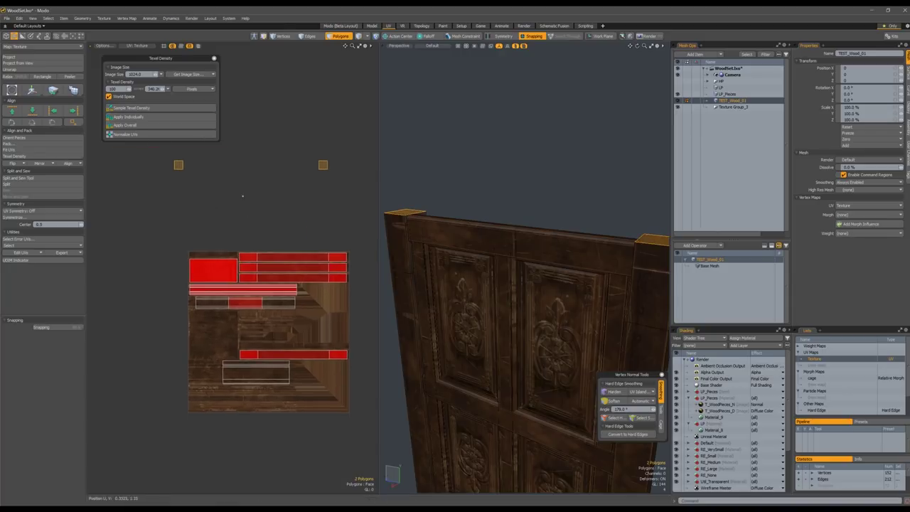
- Place both cap UV islands side by side on the plain square wood area of the texture
key(w)
key(space)
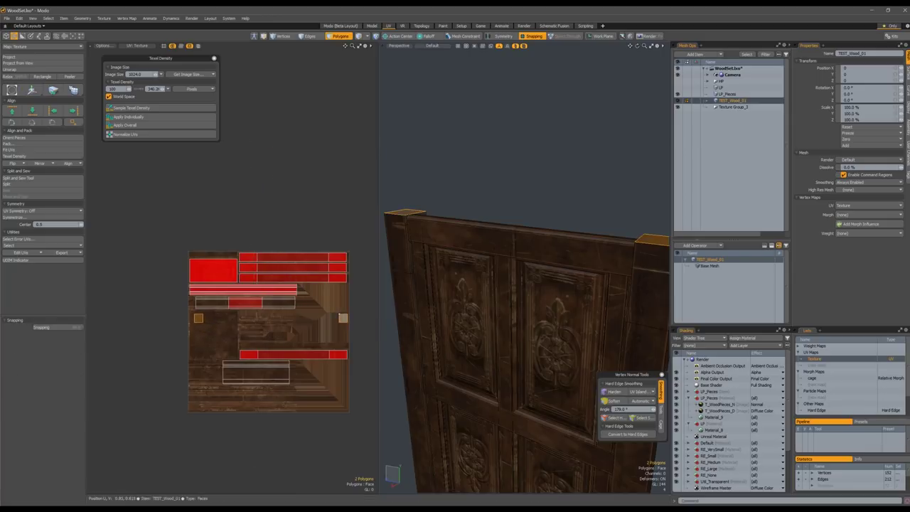
key(y)
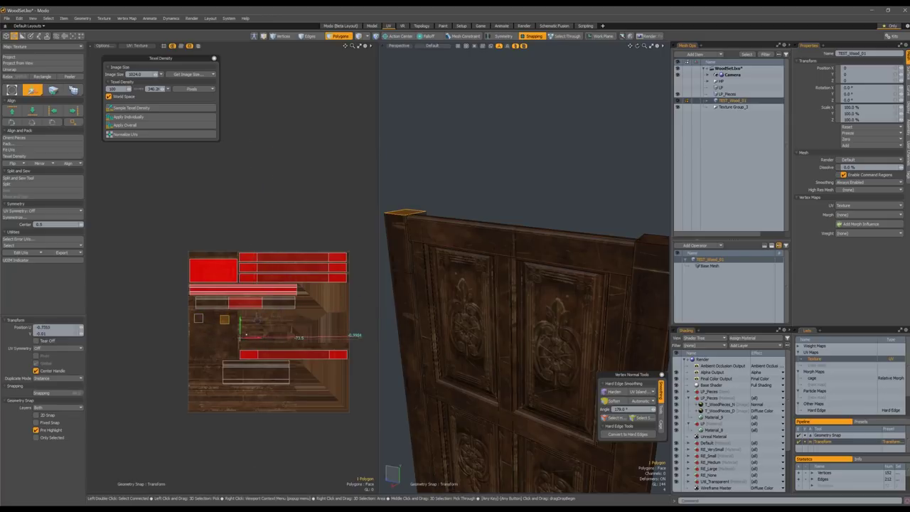
key(space)
key(Escape)
- Close the Texel Density tools, maximize the 3D view and inspect the capped post tops
alt+drag(561, 291, 497, 284)
alt+shift+drag(645, 214, 419, 231)
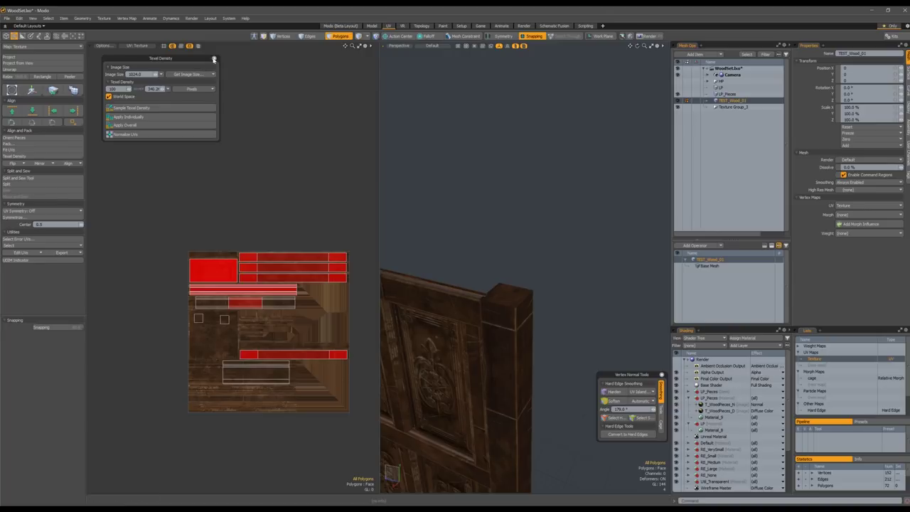
click(213, 59)
key(ctrl+space)
alt+shift+drag(412, 241, 455, 156)
alt+drag(455, 156, 495, 237)
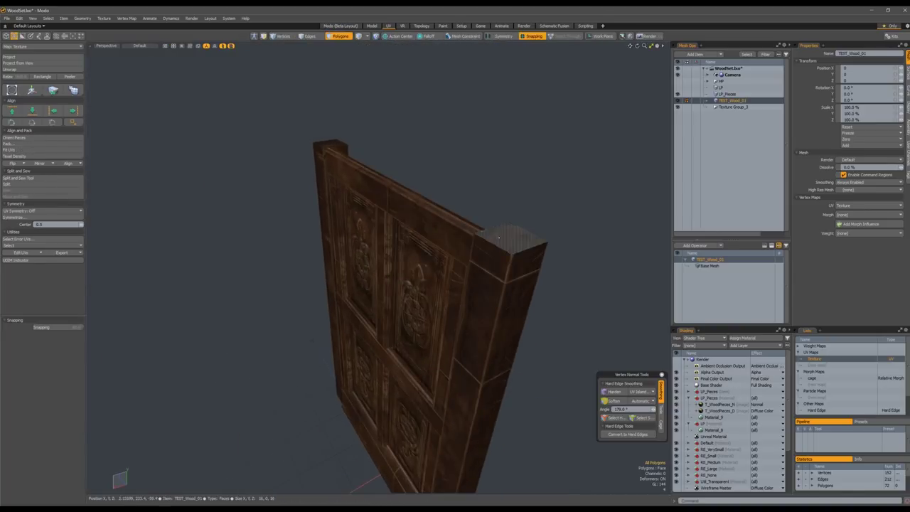
double_click(396, 183)
alt+drag(396, 183, 477, 134)
key(w)
click(434, 151)
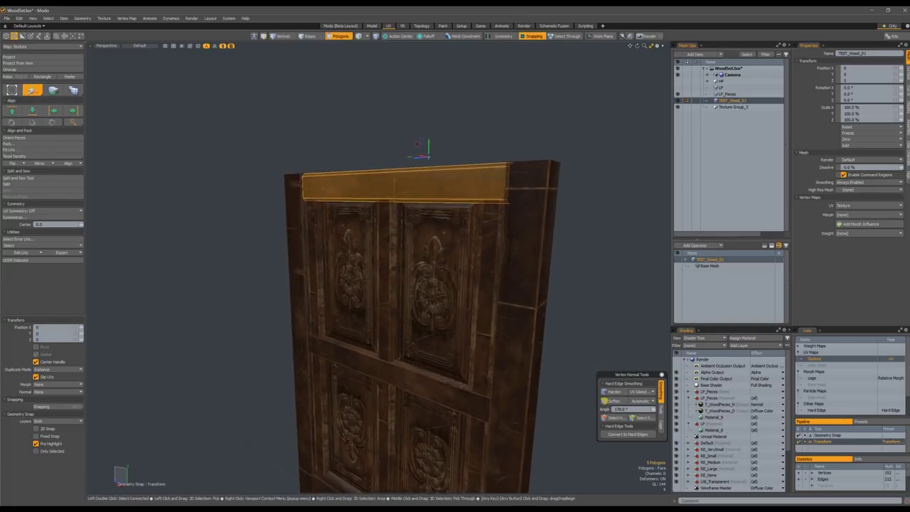
key(q)
click(478, 134)
- Select the whole panel section, centre the move handle on a side post's lower corner and enable Grid snapping
mouse_move(477, 178)
ctrl+alt+mouse_down()
mouse_move(400, 264)
mouse_move(449, 205)
mouse_move(429, 122)
mouse_move(465, 125)
mouse_move(483, 185)
ctrl+alt+mouse_up()
alt+drag(483, 184, 423, 258)
scroll(424, 258, down, 4)
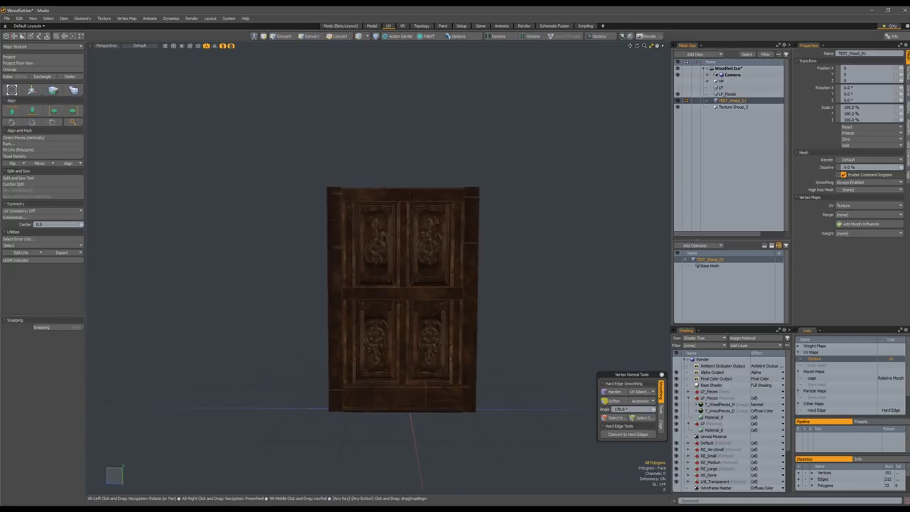
mouse_move(459, 91)
middle_down()
mouse_move(604, 306)
mouse_move(569, 245)
middle_up()
alt+drag(568, 244, 538, 250)
alt+drag(482, 228, 556, 228)
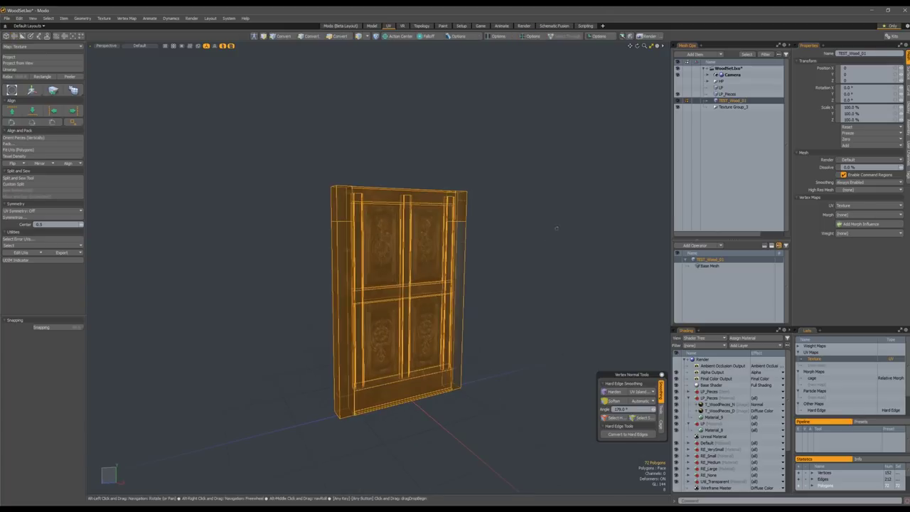
key(w)
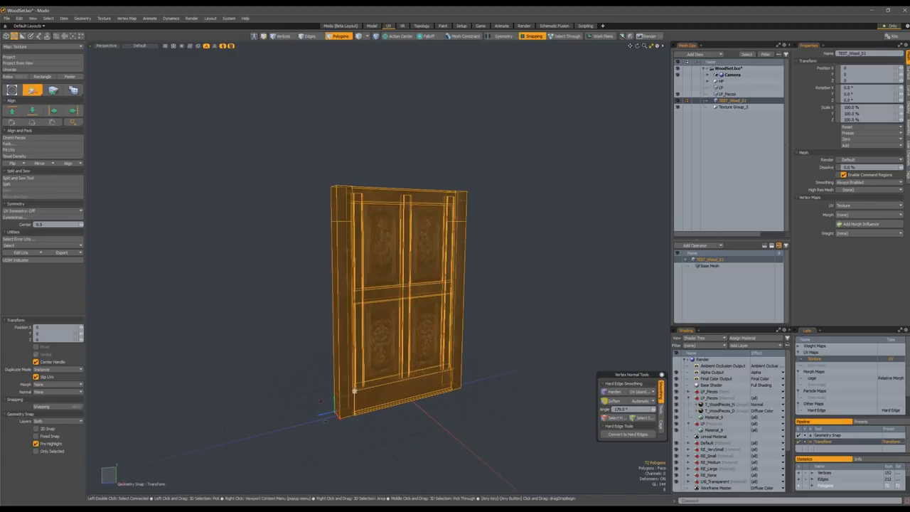
key(shift+x)
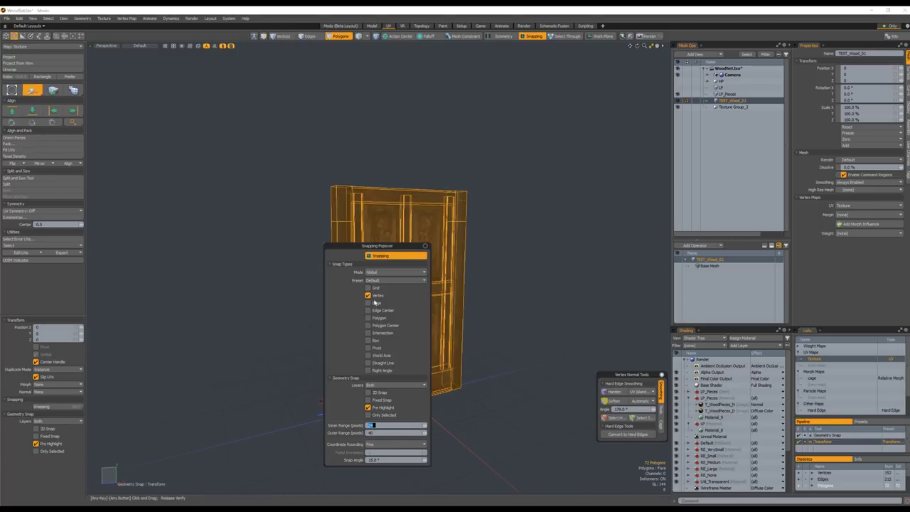
click(376, 287)
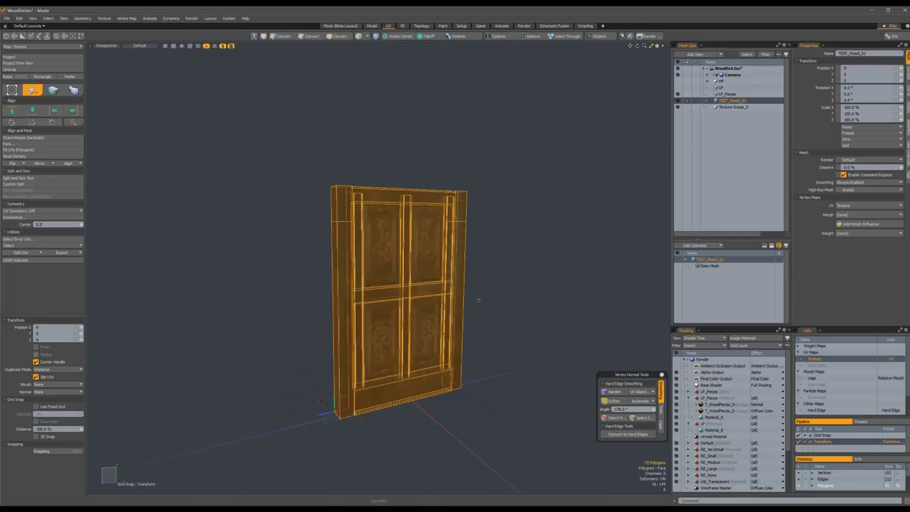
- Turn off Slip UVs and move the whole section -81.4 along Z, bringing the post's lower corner onto the origin
drag(324, 403, 427, 363)
key(ctrl+z)
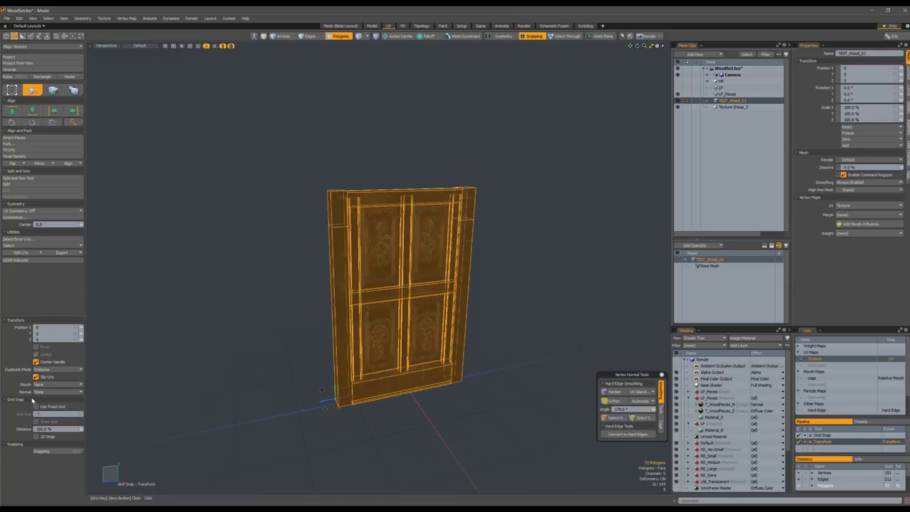
alt+shift+drag(140, 368, 67, 347)
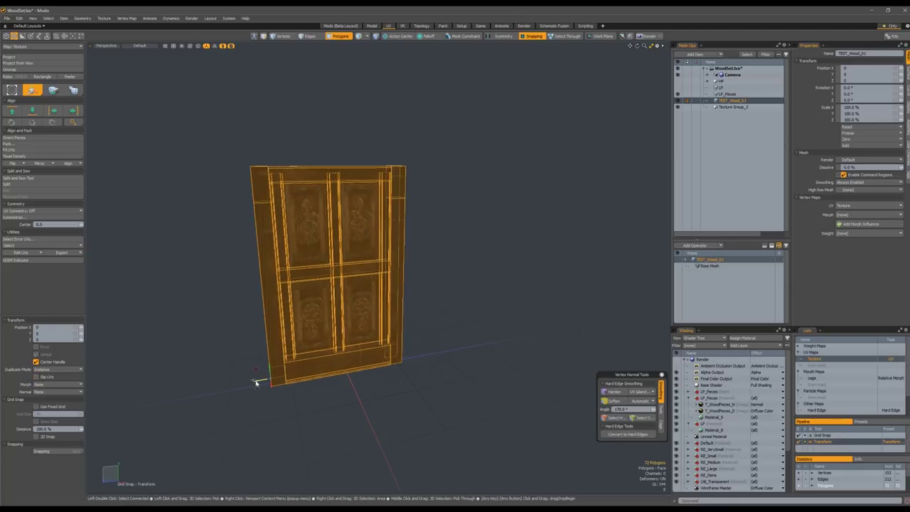
drag(257, 383, 320, 372)
- Re-centre the move handle on the post's lower corner with Grid snapping off, and turn Grid snapping back on
alt+scroll(368, 367, up, 5)
key(shift+x)
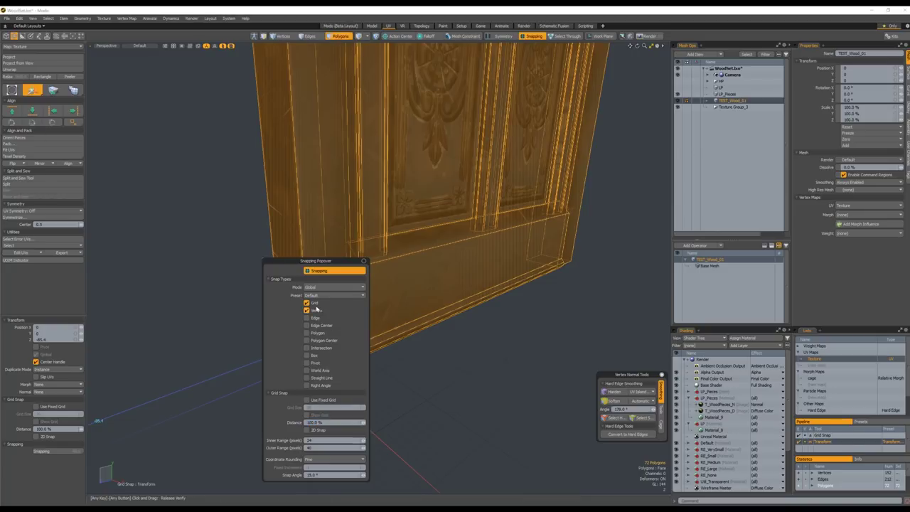
click(306, 303)
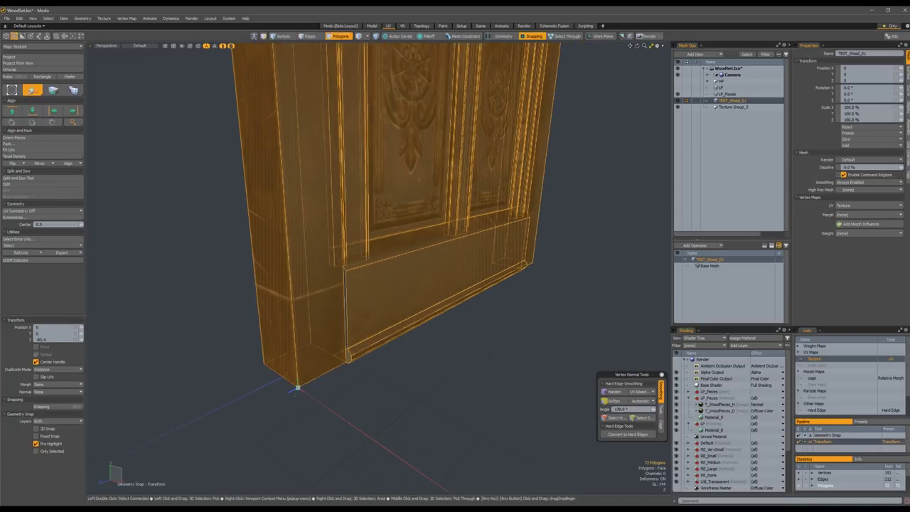
alt+drag(299, 388, 323, 364)
key(shift+x)
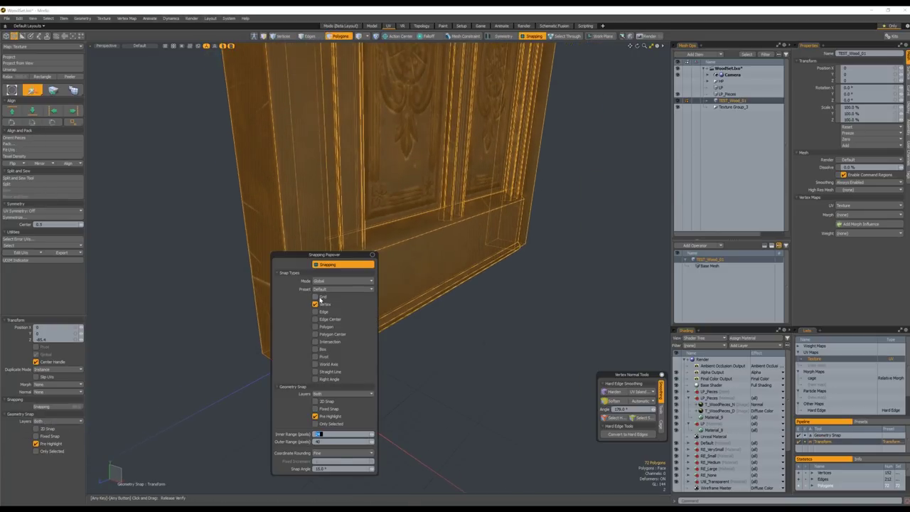
click(319, 300)
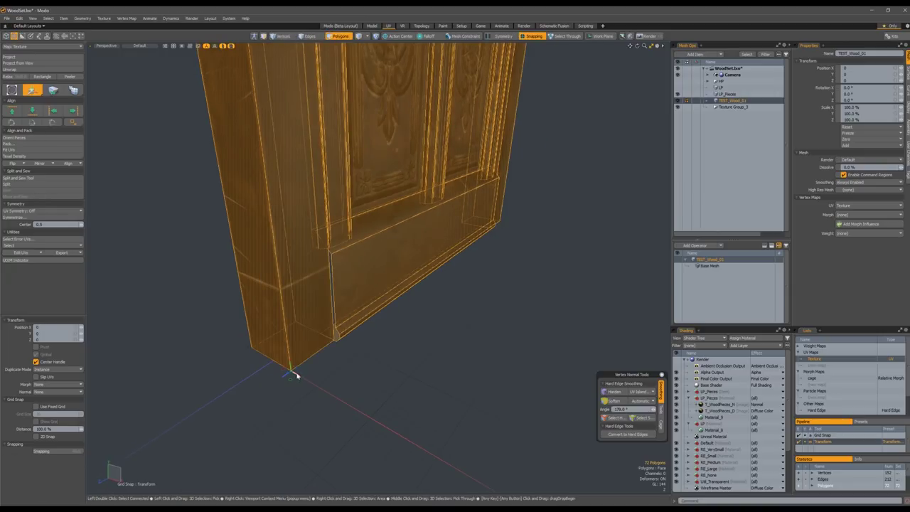
- Scale the whole panel section with Absolute Scaling to an explicit size of 240 in Y and 160 in Z
mouse_move(297, 375)
mouse_down()
mouse_move(279, 362)
mouse_move(337, 331)
mouse_move(291, 330)
mouse_move(306, 355)
mouse_move(327, 331)
mouse_move(285, 331)
mouse_up()
alt+shift+drag(285, 330, 213, 380)
key(Escape)
mouse_move(480, 193)
middle_down()
mouse_move(203, 297)
mouse_move(441, 299)
middle_up()
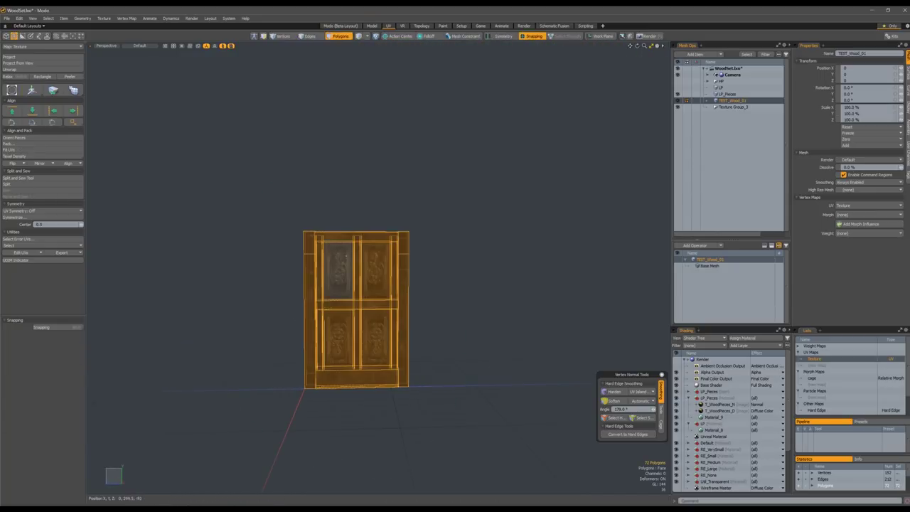
ctrl+alt+drag(367, 225, 361, 310)
key(ctrl+alt+space)
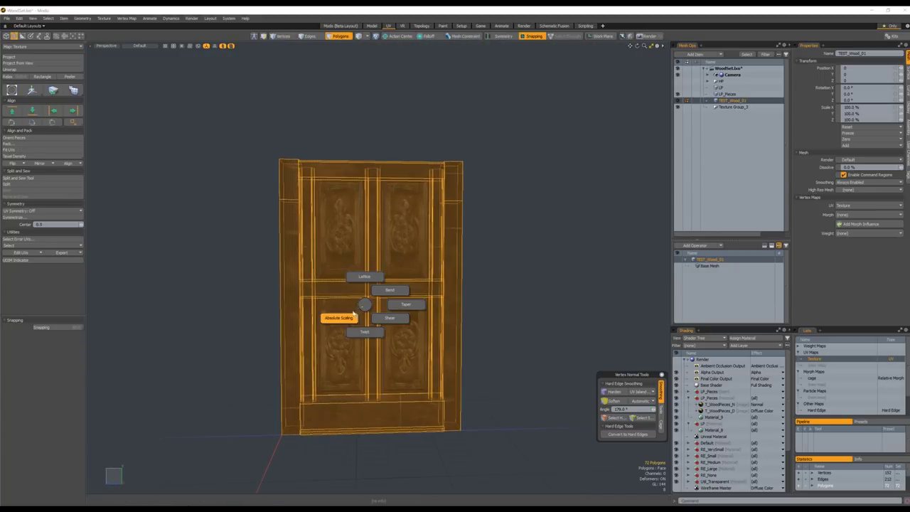
click(336, 319)
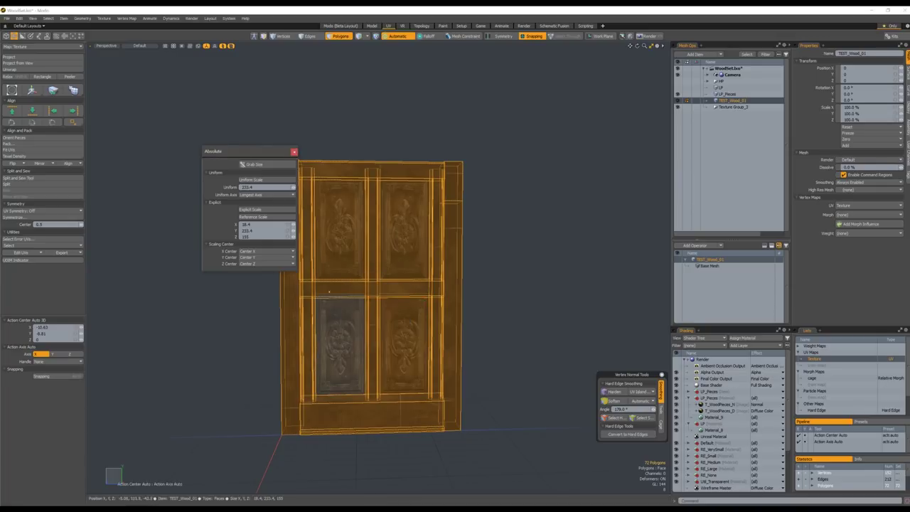
drag(266, 151, 199, 152)
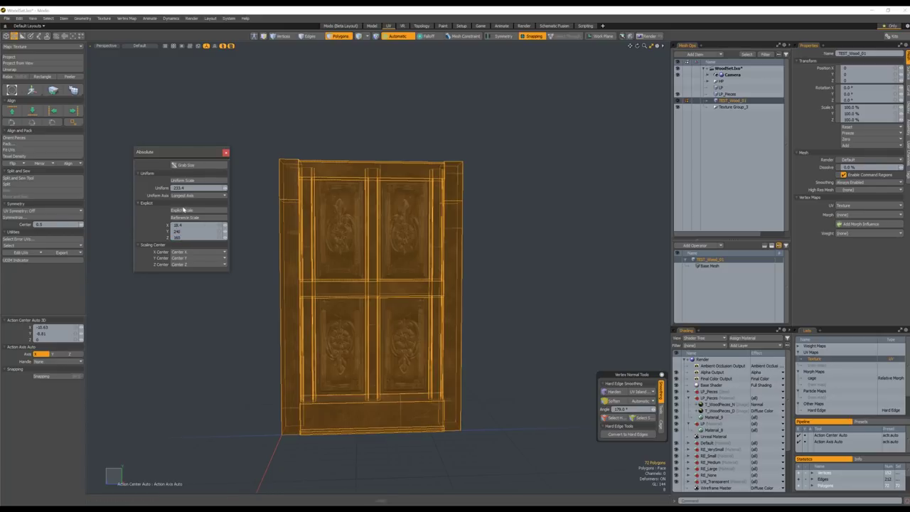
- Select the side post's lower corner vertex, move the item's centre to it and close the Absolute scaling window
alt+drag(295, 398, 363, 419)
alt+shift+drag(363, 419, 368, 355)
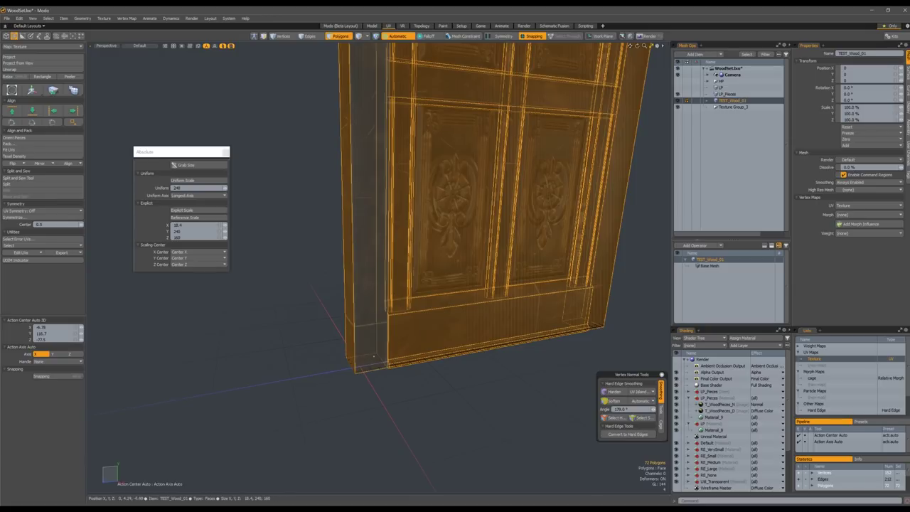
key(5)
key(w)
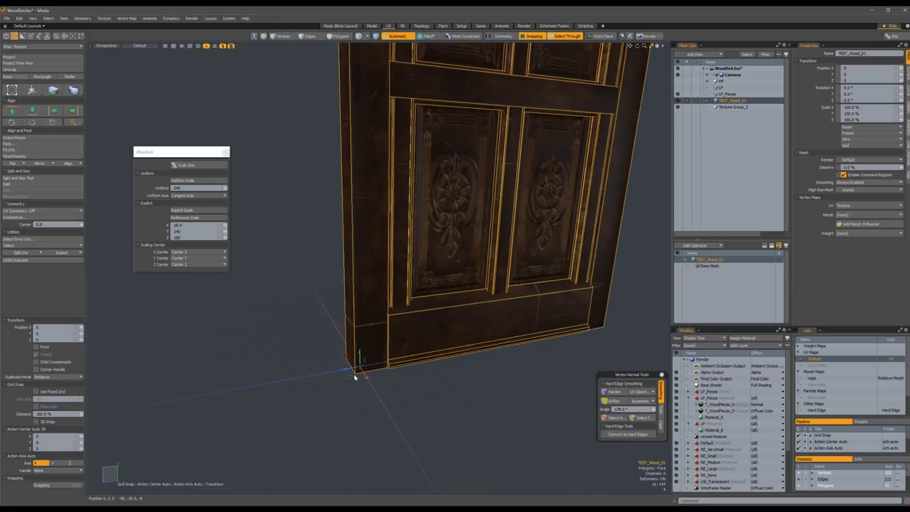
key(1)
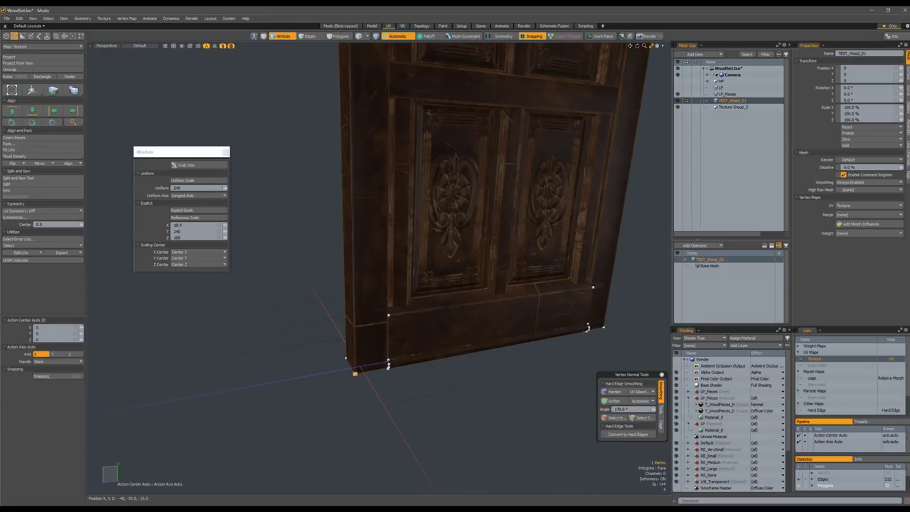
key(ctrl+space)
click(370, 339)
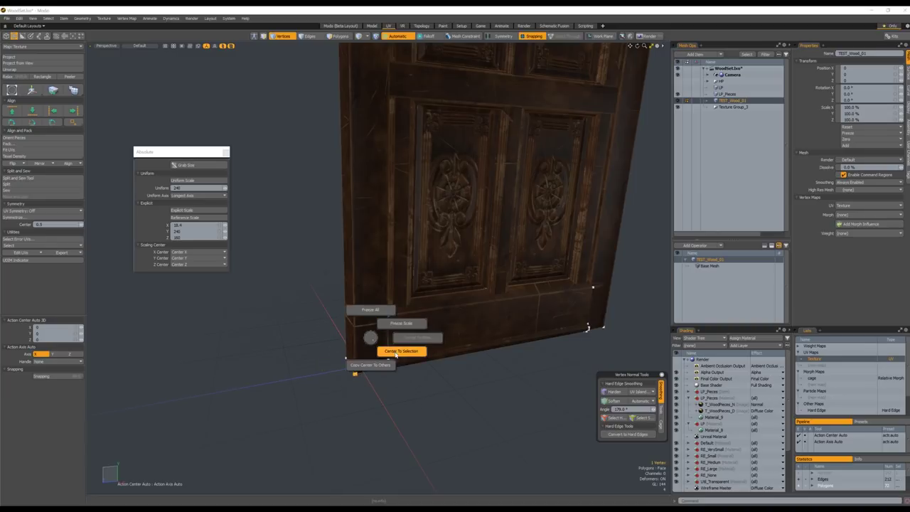
click(390, 351)
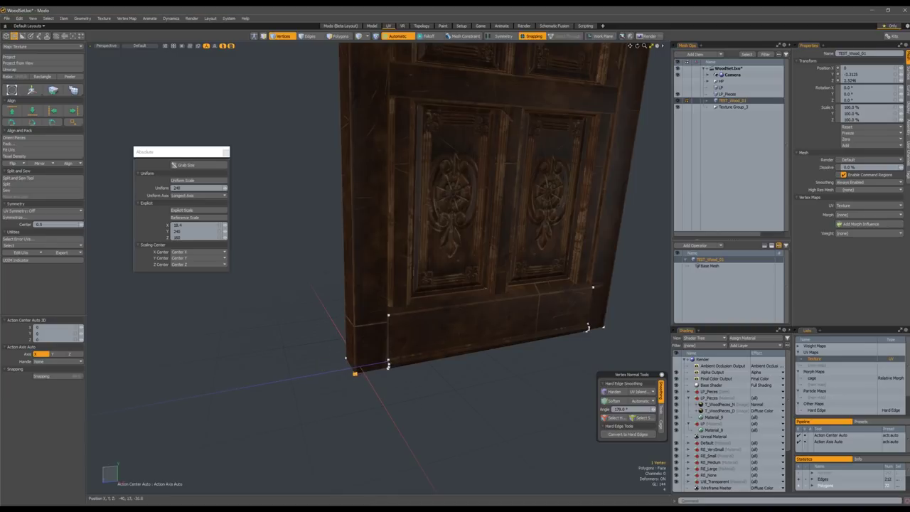
click(226, 153)
- Set the TEST_Wood_01 item's X, Y and Z position to 0 so its re-centred corner sits on the origin
alt+drag(313, 351, 366, 346)
key(ctrl+2)
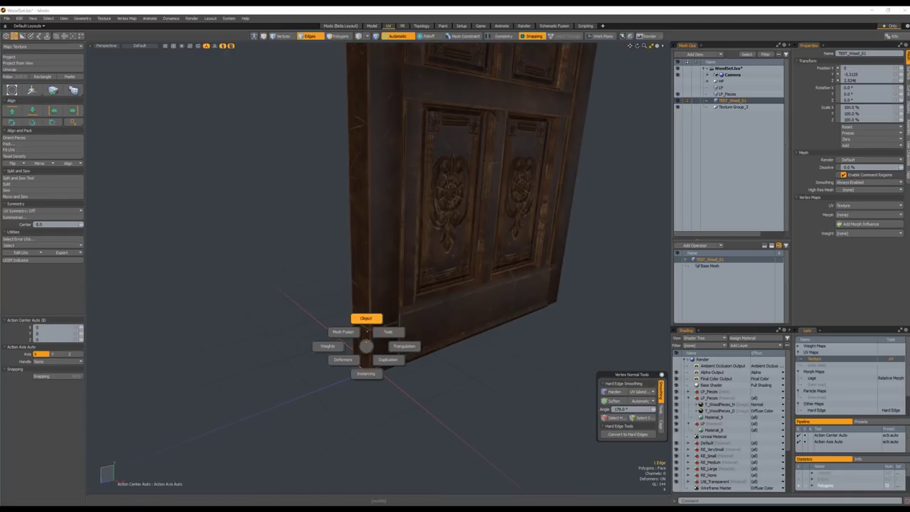
click(366, 321)
click(399, 334)
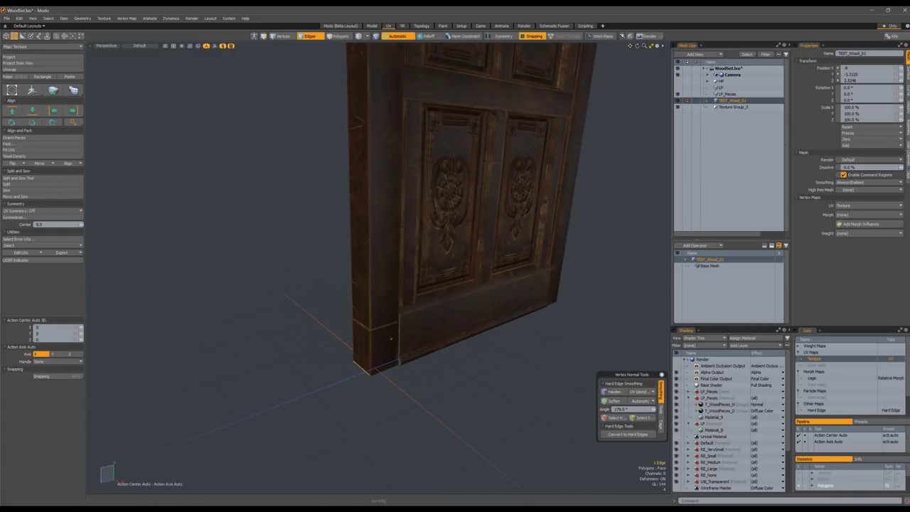
key(y)
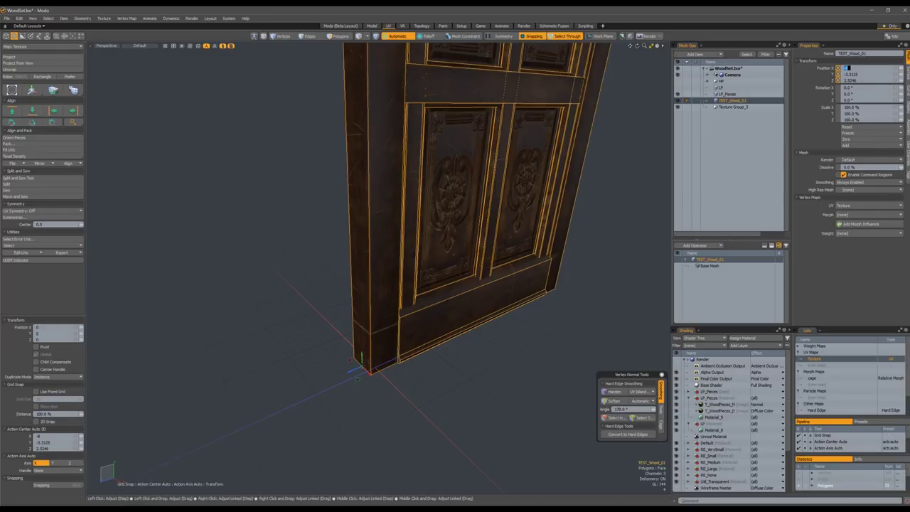
text(0)
key(Tab)
text(0)
key(Tab)
text(0)
key(Tab)
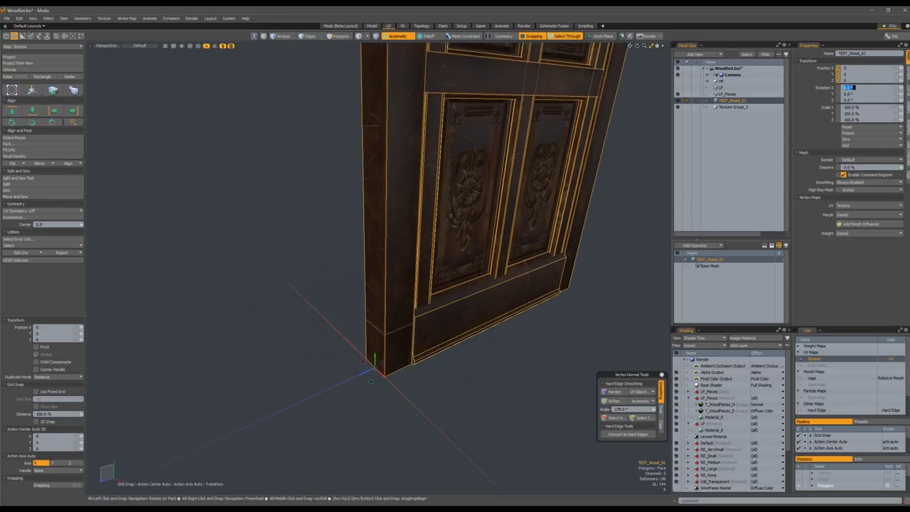
- Deselect the section and examine it from the upper panels down to the bottom board
alt+drag(513, 231, 458, 201)
ctrl+alt+drag(599, 173, 467, 270)
key(space)
ctrl+alt+drag(470, 190, 434, 186)
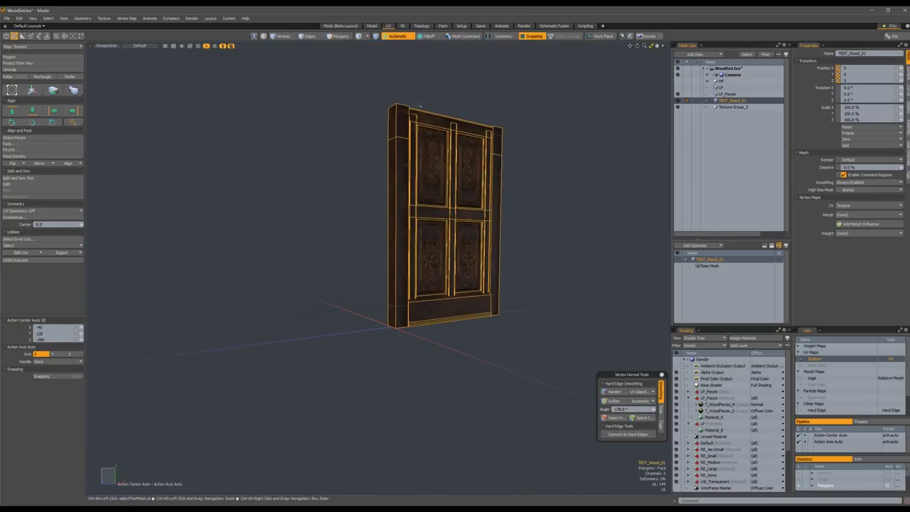
ctrl+alt+drag(419, 105, 469, 112)
click(469, 113)
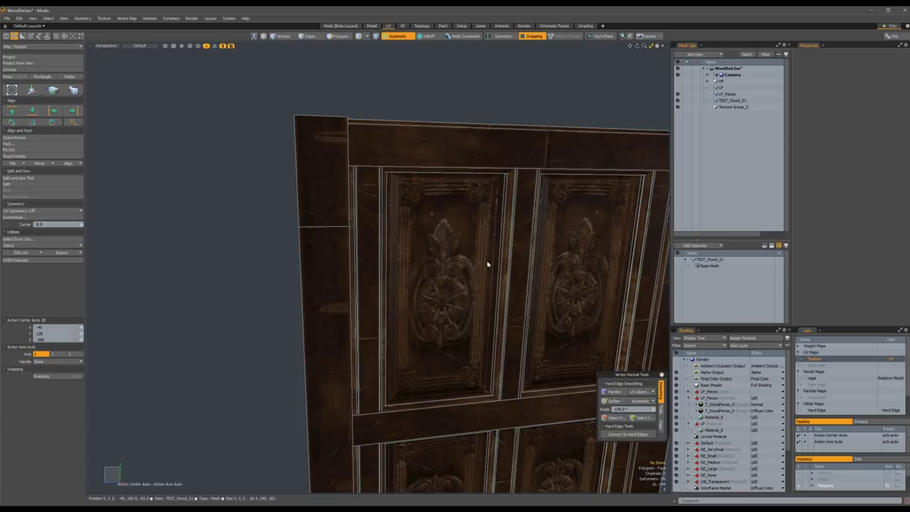
key(3)
mouse_move(384, 270)
ctrl+alt+mouse_down()
mouse_move(313, 266)
mouse_move(391, 284)
ctrl+alt+mouse_up()
ctrl+alt+drag(405, 327, 383, 361)
click(486, 313)
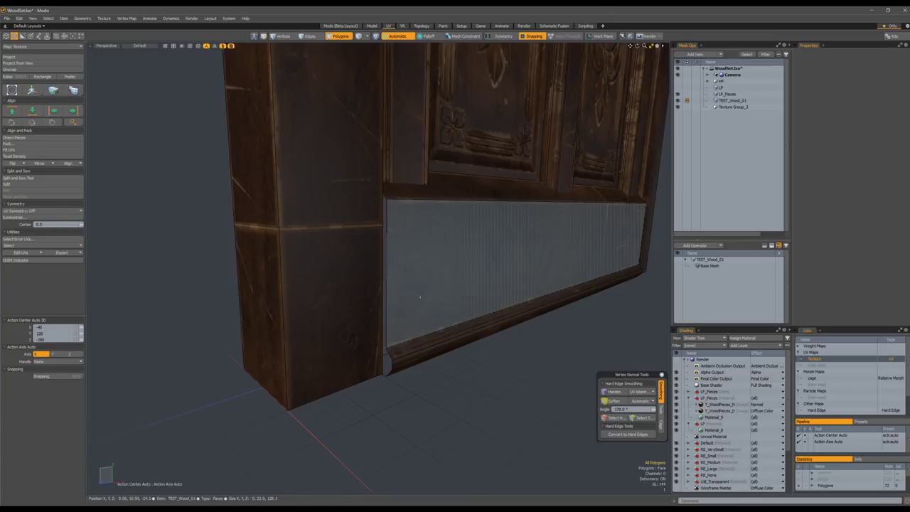
alt+drag(419, 297, 390, 215)
key(2)
key(3)
double_click(432, 240)
key(w)
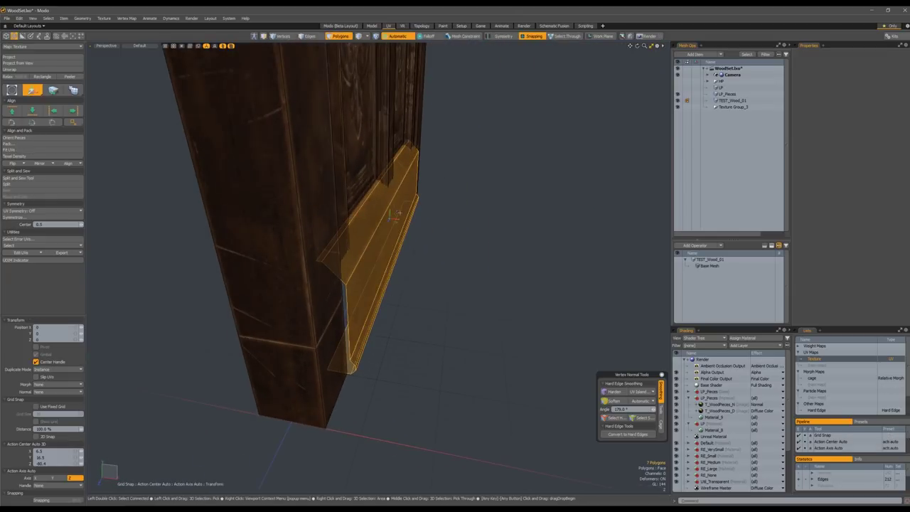
key(q)
alt+drag(410, 286, 345, 375)
click(449, 300)
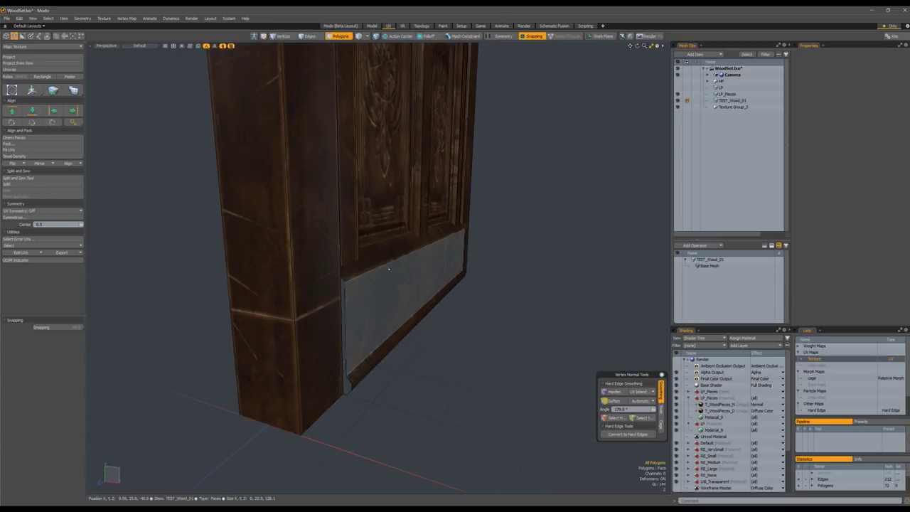
- Select the bottom board's connected polygons and hide the rest of the section
alt+drag(389, 269, 377, 319)
scroll(355, 290, up, 3)
double_click(378, 319)
key(shift+h)
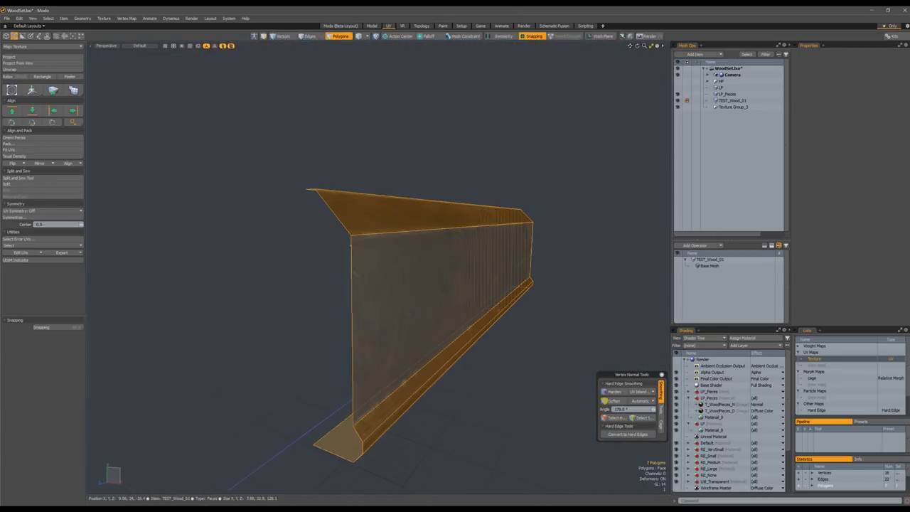
- Select the open profile edges at one end of the bottom board and fill them with a polygon
key(2)
alt+drag(367, 440, 357, 378)
click(356, 375)
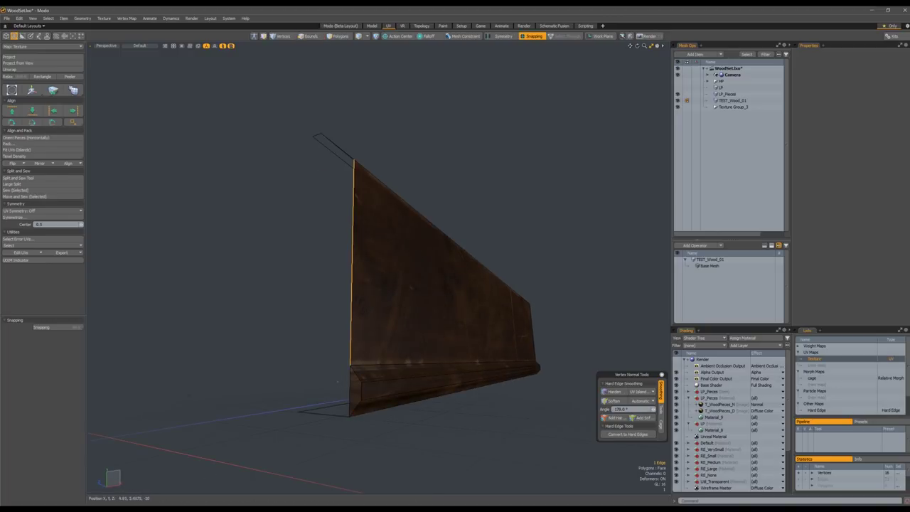
alt+drag(341, 136, 329, 170)
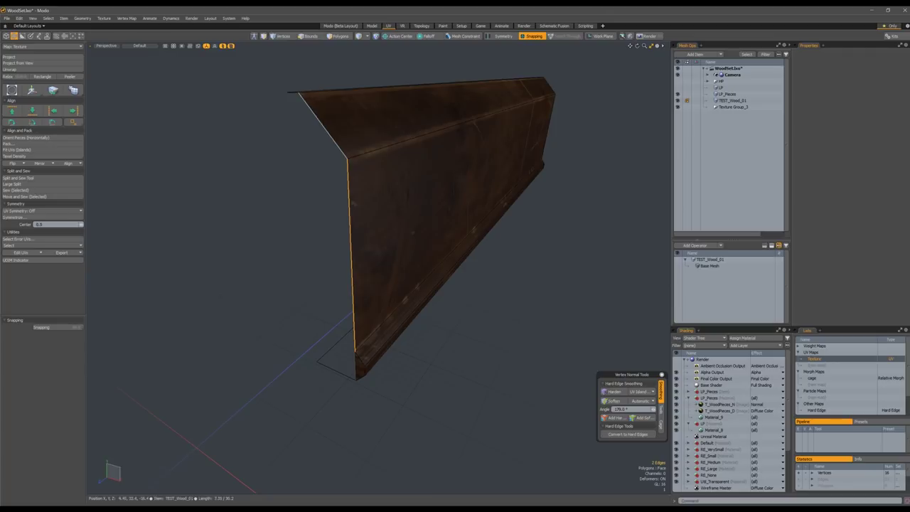
alt+drag(292, 96, 292, 204)
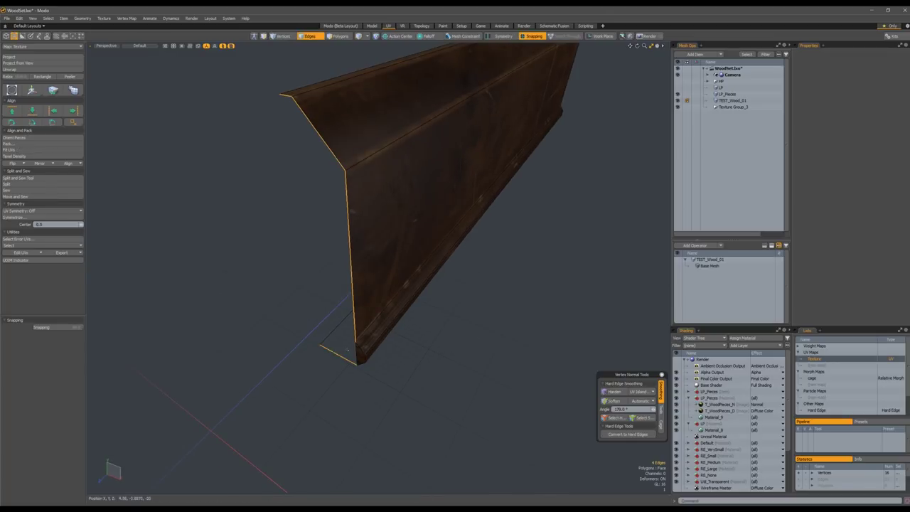
key(p)
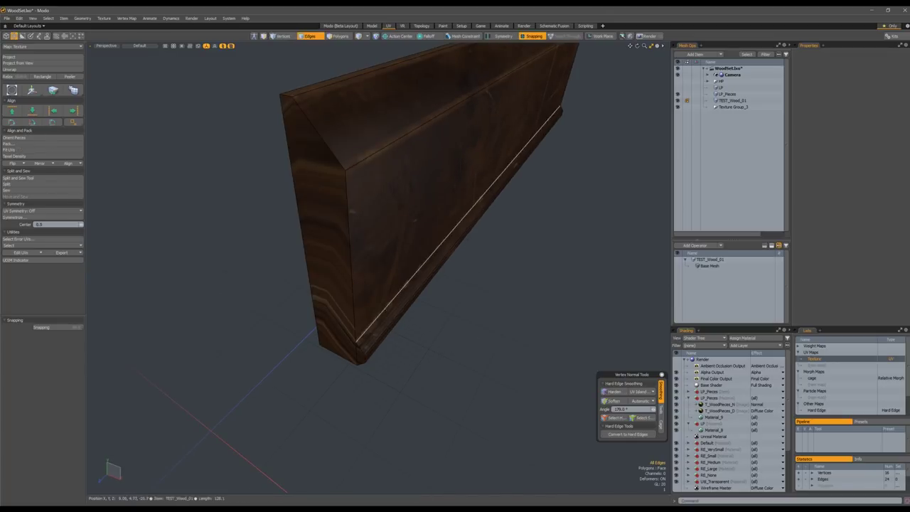
- Fill the open profile at the bottom board's opposite end with a polygon
scroll(384, 306, down, 3)
alt+drag(392, 274, 350, 255)
alt+shift+drag(507, 295, 306, 271)
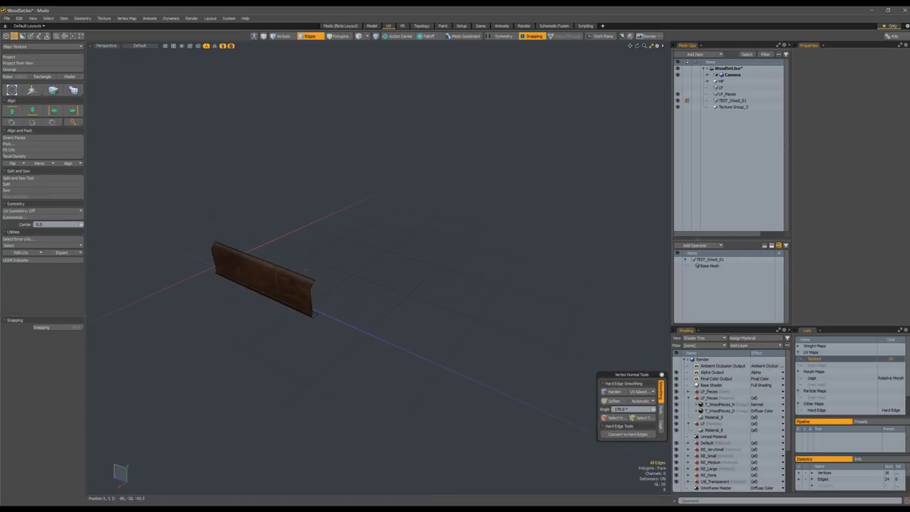
scroll(325, 309, up, 5)
key(p)
scroll(286, 297, up, 4)
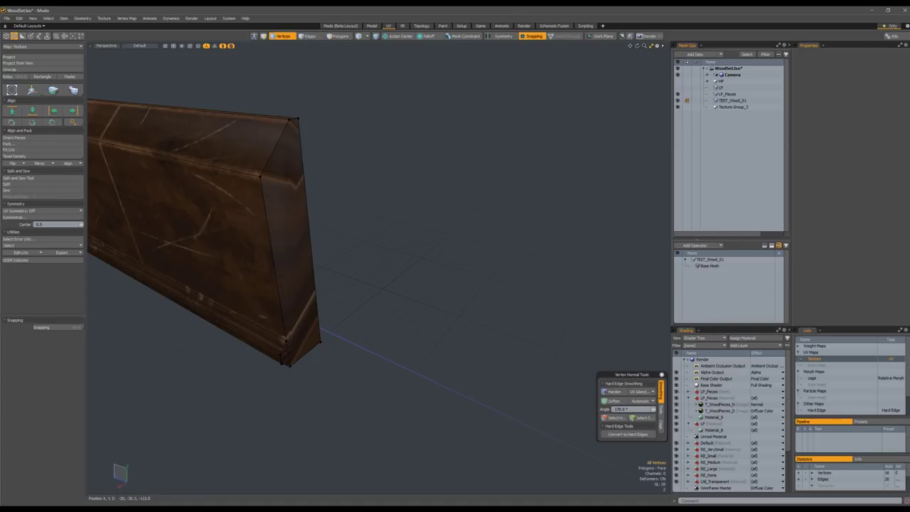
- Split the opposite end's cap at its lower corners and select the resulting three polygons
alt+drag(293, 327, 391, 310)
key(3)
click(296, 286)
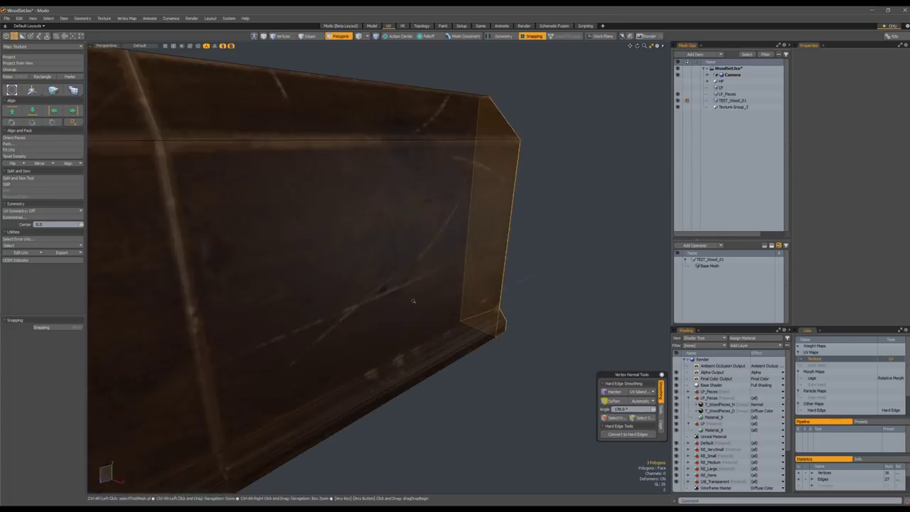
- Split the first end's cap between its lower back corner and the front vertex above the bottom lip
scroll(398, 305, down, 5)
scroll(379, 382, up, 5)
alt+drag(380, 381, 358, 346)
scroll(357, 345, down, 5)
key(1)
click(371, 317)
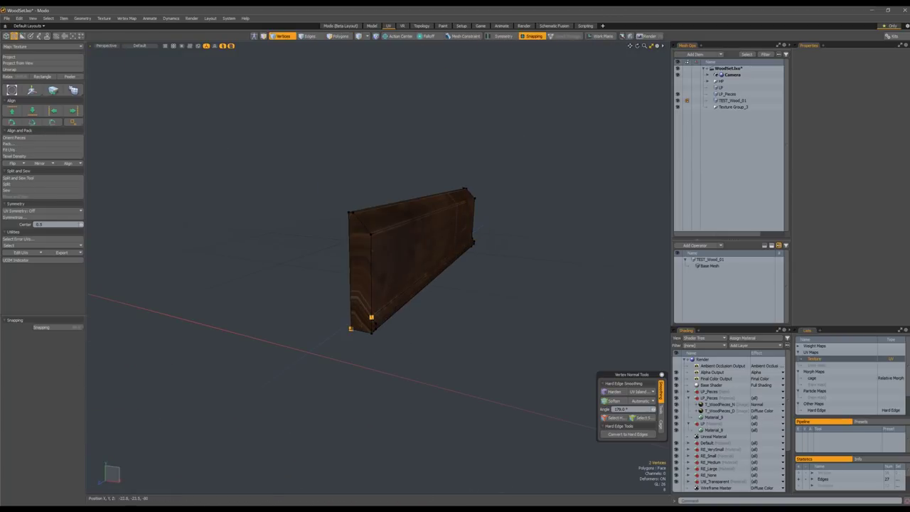
key(Delete)
key(ctrl+z)
key(4)
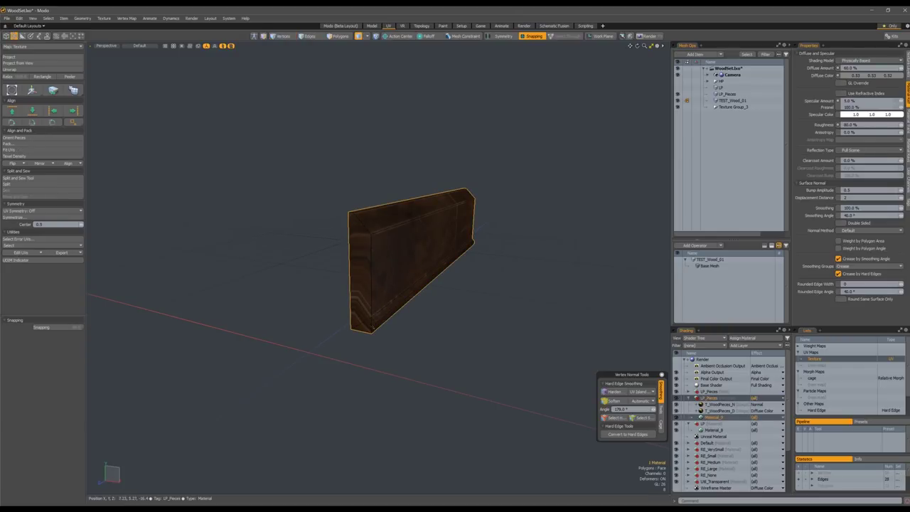
- Select the six cap polygons on both ends of the board and show the UV view beside the 3D view
key(3)
alt+drag(377, 323, 357, 233)
shift+drag(343, 235, 335, 262)
alt+shift+drag(336, 205, 365, 280)
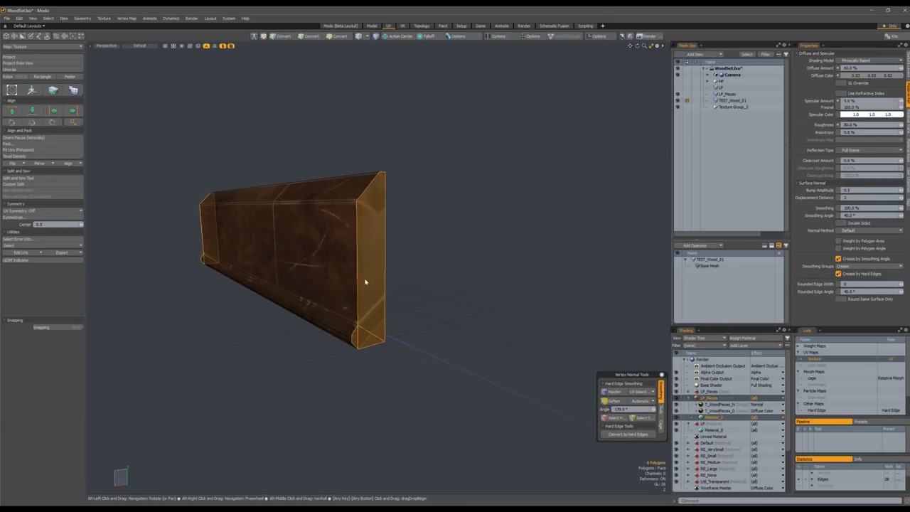
key(KP_0)
- Move the end-cap UV islands about -0.24 in U and 1.2 in V, and apply the texel density individually
ctrl+alt+drag(237, 341, 258, 349)
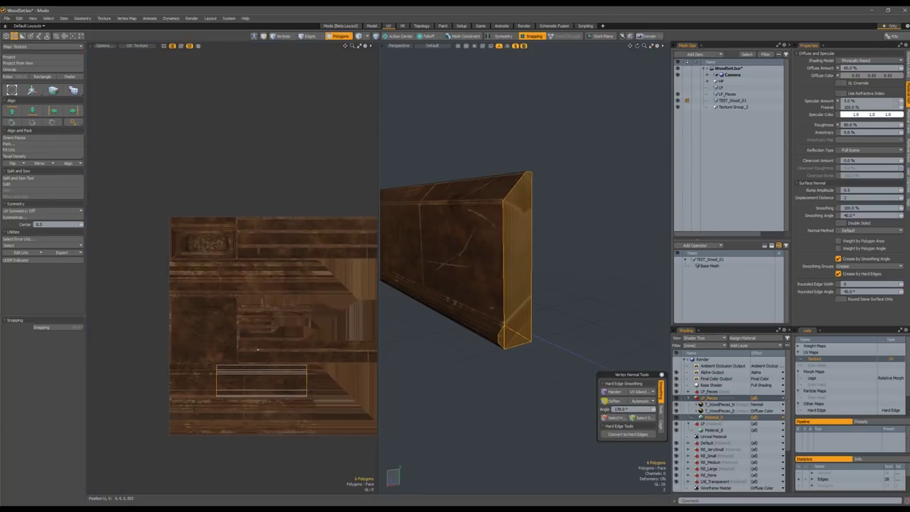
ctrl+alt+drag(300, 319, 278, 323)
key(w)
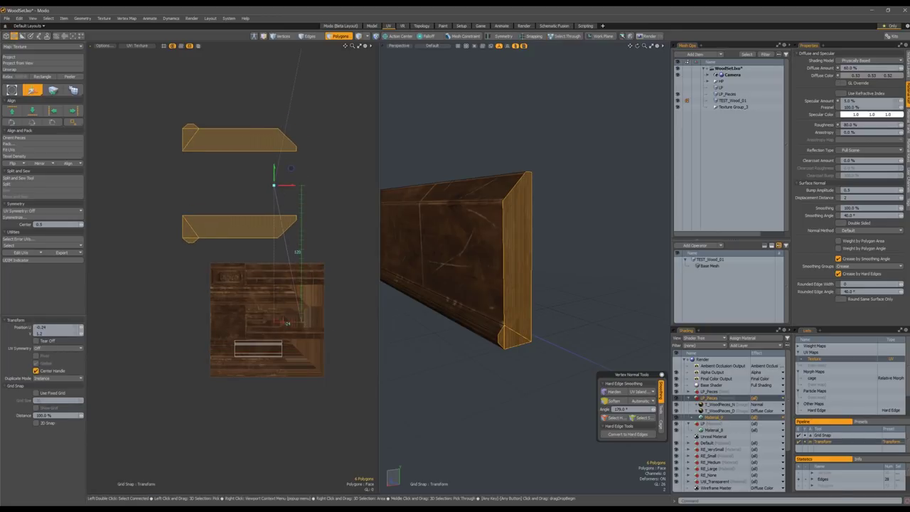
click(13, 157)
drag(163, 116, 157, 50)
click(114, 109)
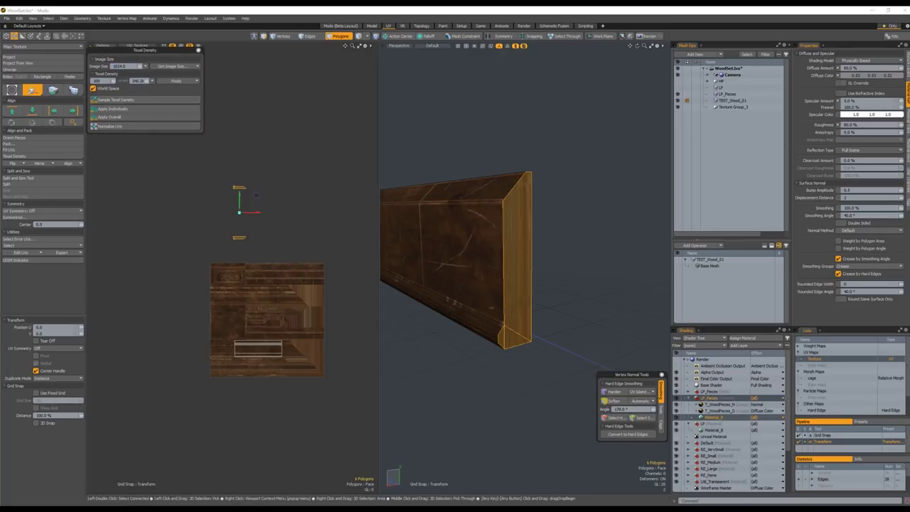
- Place the end-cap UV islands on plain wood areas of the texture, adjusting the lower island separately
scroll(239, 245, up, 3)
ctrl+drag(295, 136, 319, 250)
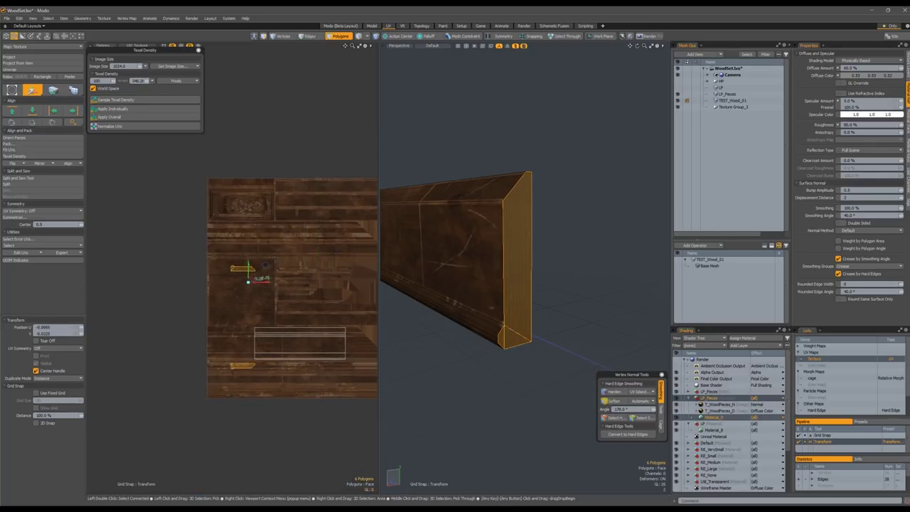
drag(249, 281, 248, 282)
key(space)
click(235, 358)
right_drag(262, 349, 263, 348)
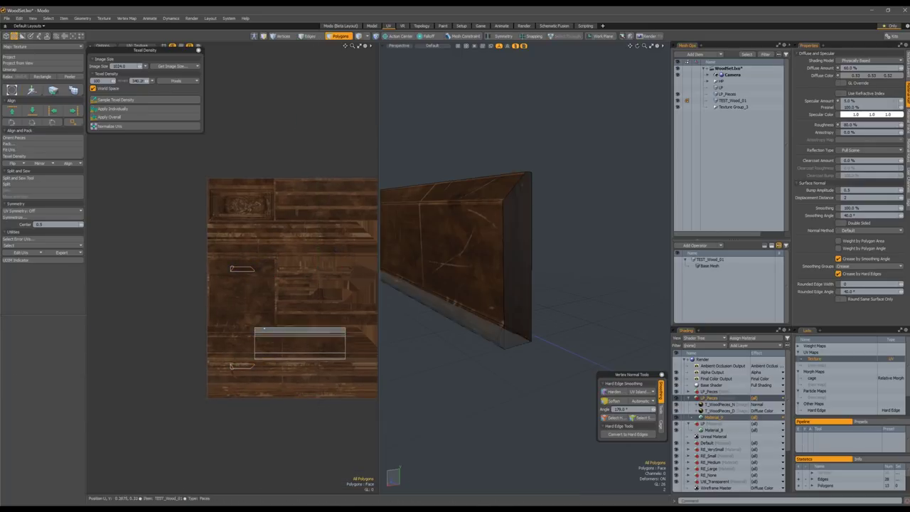
right_drag(284, 377, 285, 361)
key(w)
key(space)
key(Escape)
- Return to a single 3D view, unhide the whole panel and bring its top trim into view
alt+drag(465, 249, 568, 242)
key(KP_0)
scroll(357, 254, down, 3)
alt+drag(416, 256, 406, 254)
key(u)
alt+drag(366, 326, 412, 203)
scroll(388, 334, up, 3)
- Try to move the top trim's back edge out toward the back of the posts
key(2)
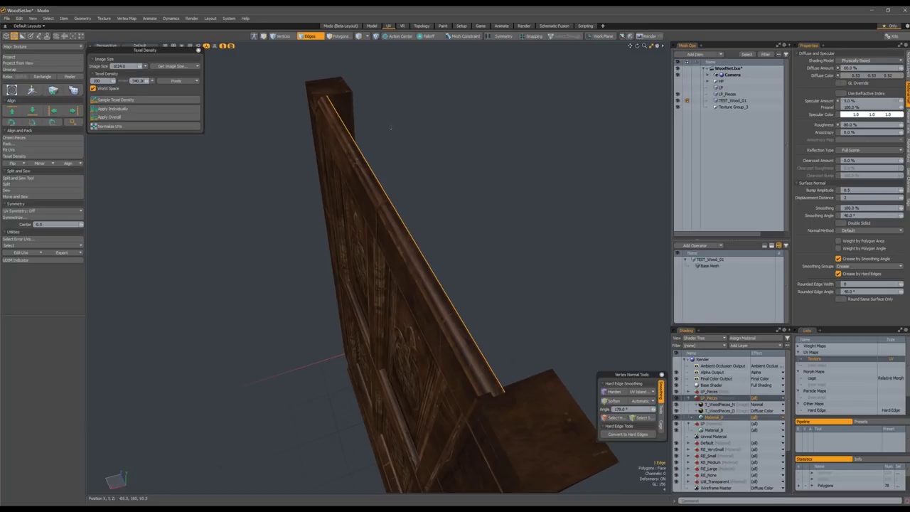
alt+drag(390, 128, 361, 120)
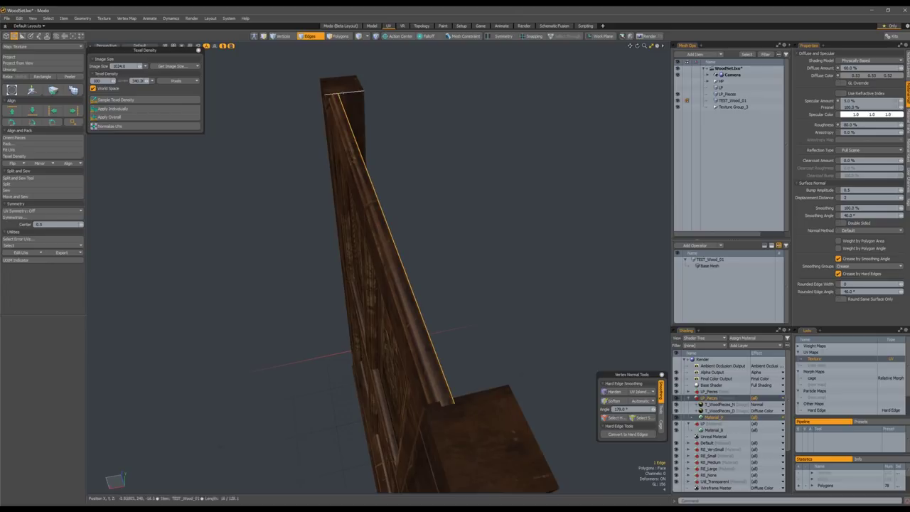
alt+drag(367, 96, 467, 208)
click(451, 199)
alt+drag(359, 244, 406, 257)
key(w)
alt+drag(400, 226, 419, 224)
drag(349, 228, 384, 205)
key(ctrl+z)
- Lower the top trim's uppermost face by 0.25 in Y
key(space)
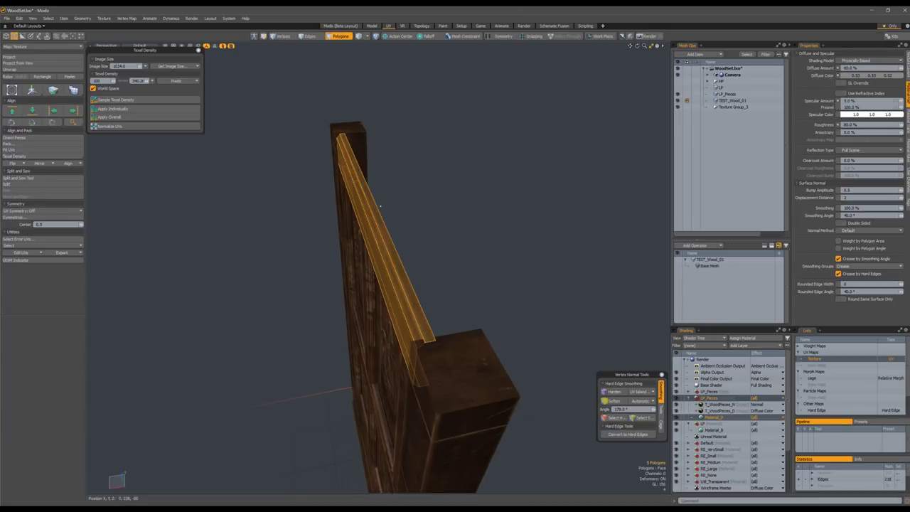
key(w)
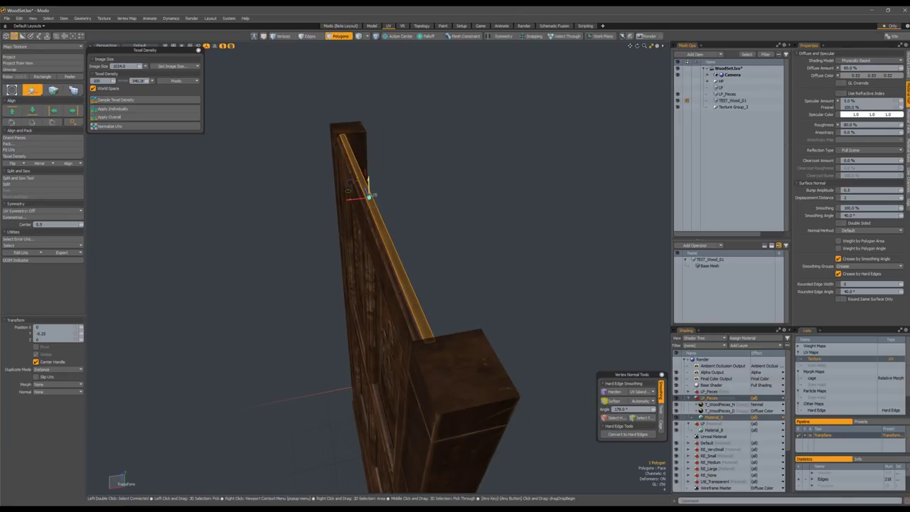
key(space)
- Duplicate the plain face of the middle rail and rotate the copy flat for use as a top cap
key(2)
alt+drag(418, 326, 441, 245)
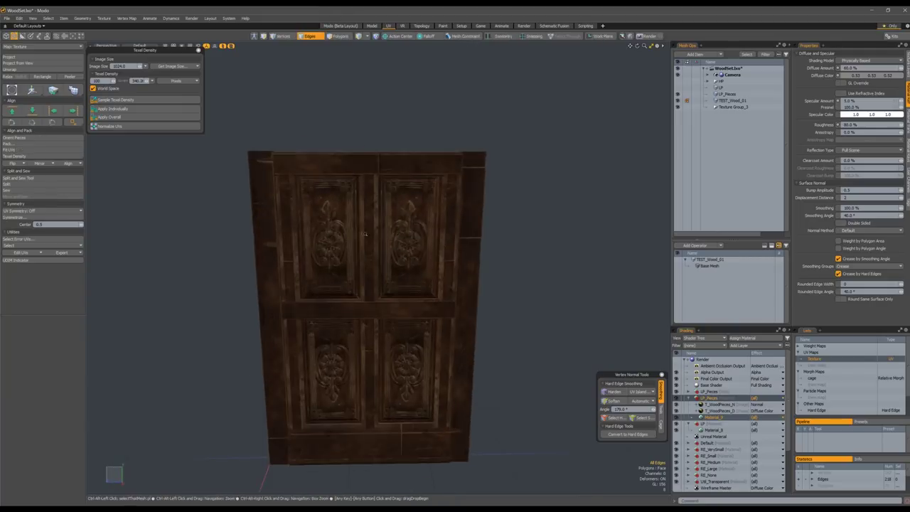
scroll(376, 227, up, 5)
key(3)
click(374, 238)
alt+drag(407, 284, 372, 242)
scroll(388, 280, down, 5)
alt+drag(398, 284, 458, 256)
key(e)
drag(384, 366, 319, 346)
key(q)
- Isolate the top trim together with the duplicated face, and select the face's border edges
double_click(382, 240)
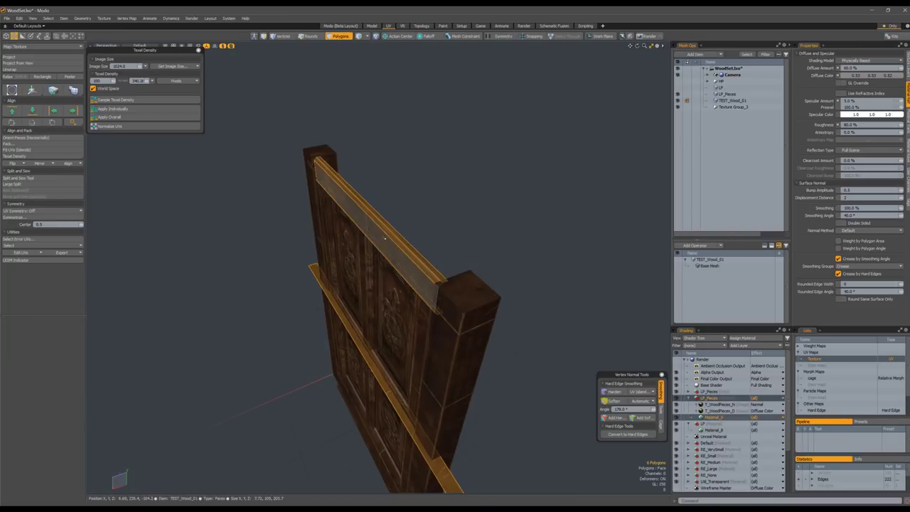
key(shift+h)
key(2)
double_click(351, 345)
key(w)
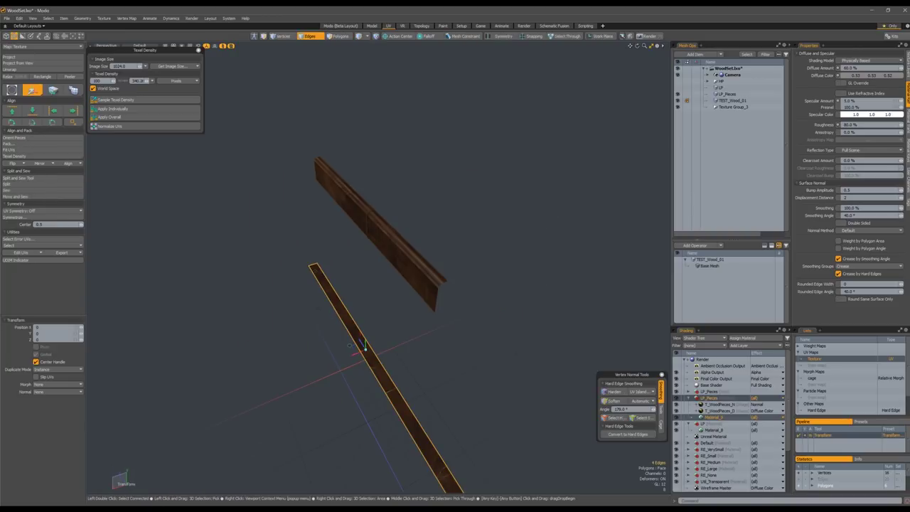
- Move the duplicated face with geometry snapping so its end corner meets the top trim's upper back edge
key(3)
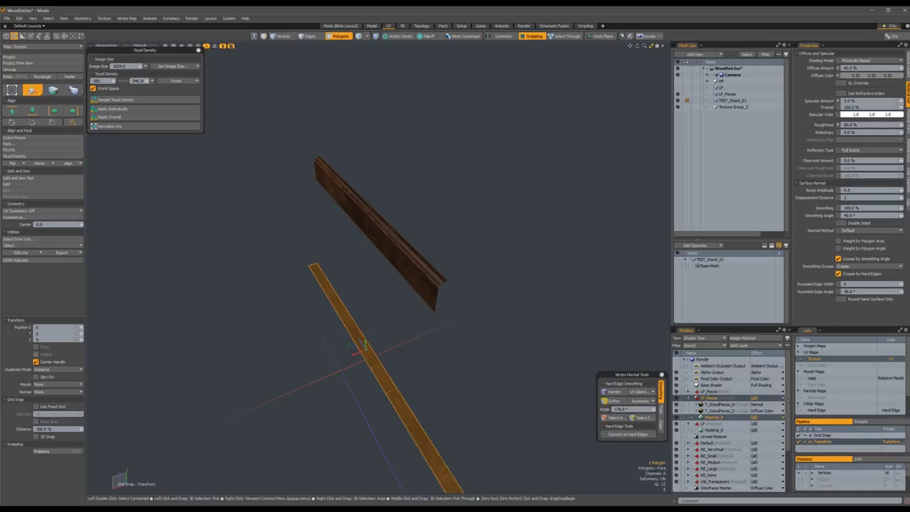
key(F11)
click(308, 205)
click(308, 198)
alt+drag(371, 186, 389, 177)
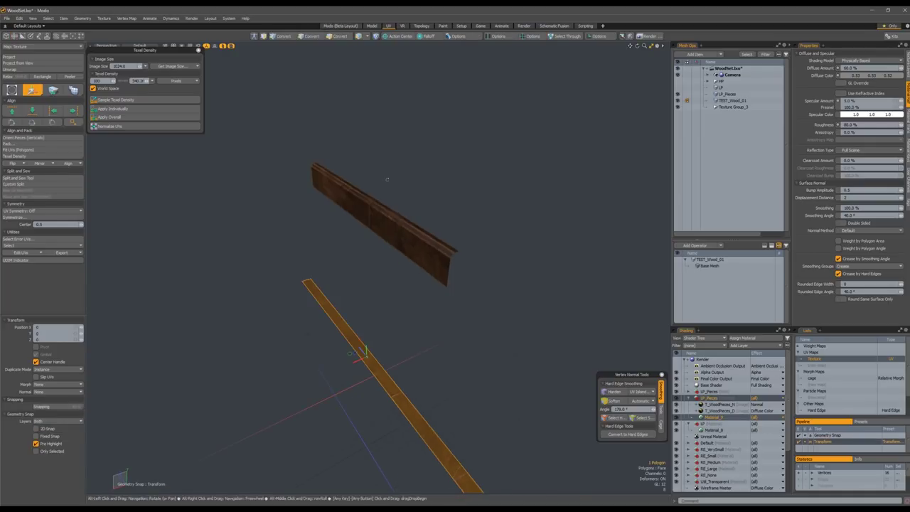
drag(302, 280, 317, 335)
ctrl+alt+drag(297, 160, 368, 172)
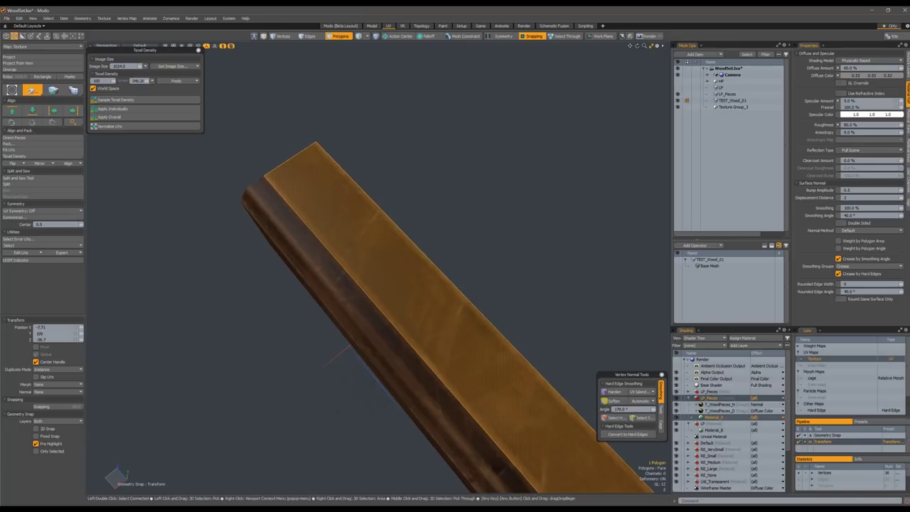
key(q)
- Shorten the cap strip by moving its two overhanging end vertices along Z to the trim's end, with Slip UVs enabled
click(496, 196)
alt+drag(498, 203, 313, 153)
alt+drag(355, 167, 401, 188)
key(1)
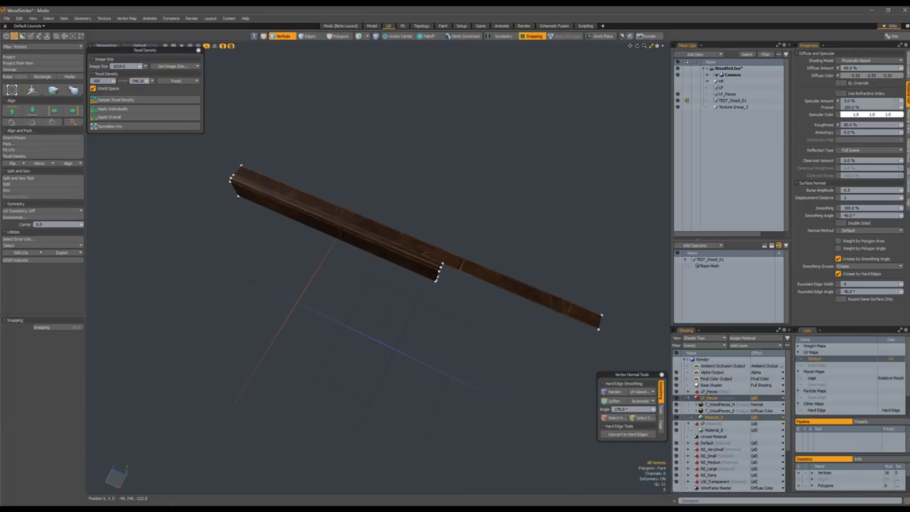
alt+drag(554, 312, 597, 297)
key(w)
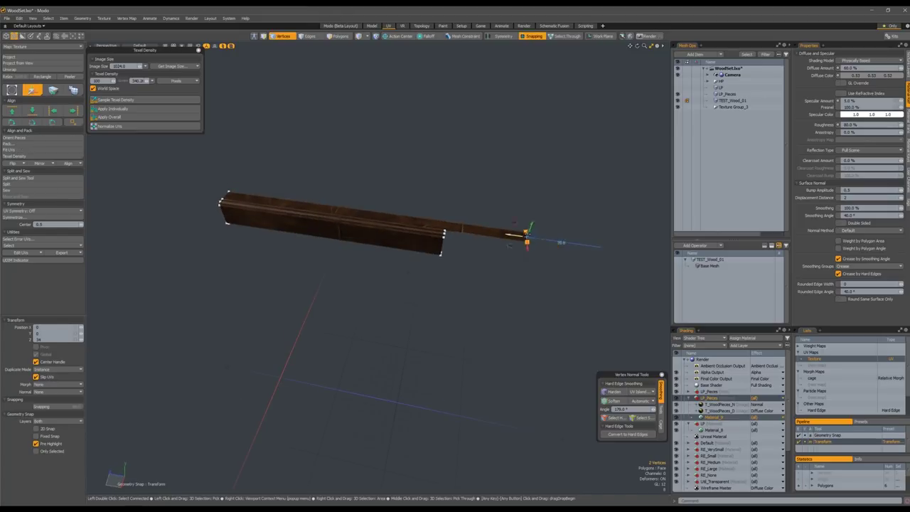
key(space)
- Unhide the panel and move the cap strip's back edge about -0.96 in X, snapping it to the post's back edge
click(483, 246)
alt+drag(483, 246, 464, 218)
alt+shift+drag(463, 218, 377, 249)
key(u)
key(2)
click(359, 217)
key(w)
alt+drag(360, 215, 408, 220)
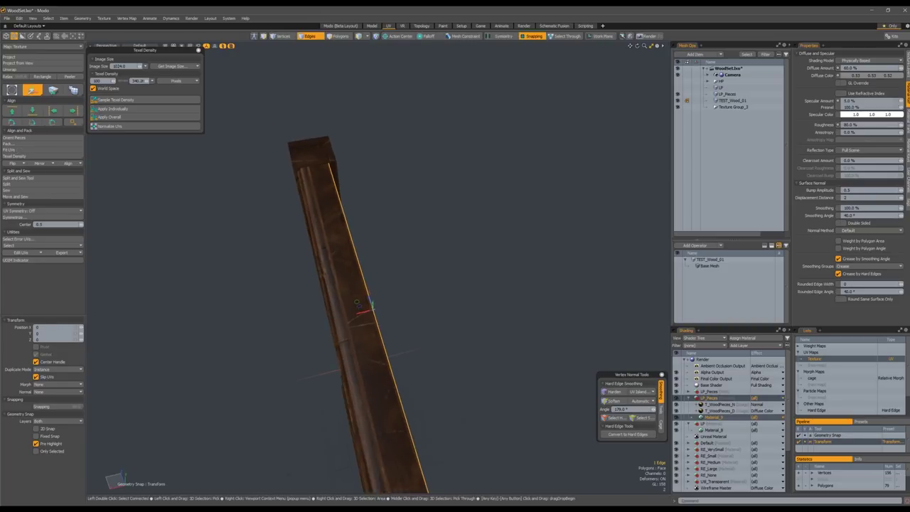
drag(359, 312, 353, 196)
drag(361, 270, 340, 154)
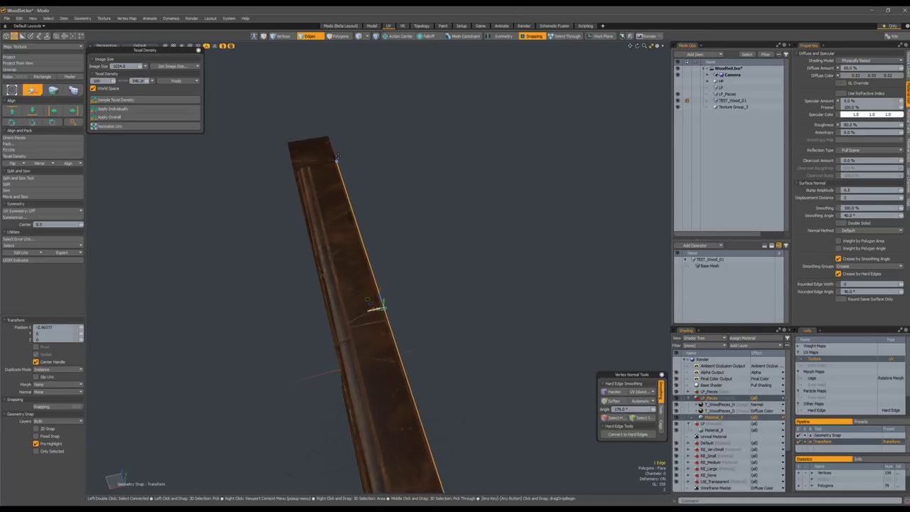
key(q)
- Examine the capped top and the complete panel from above, from the side and from the front
click(379, 229)
alt+drag(379, 230, 407, 206)
key(3)
drag(377, 290, 347, 295)
ctrl+click(376, 284)
alt+drag(407, 270, 509, 93)
scroll(523, 146, down, 3)
scroll(427, 185, down, 2)
scroll(384, 230, down, 4)
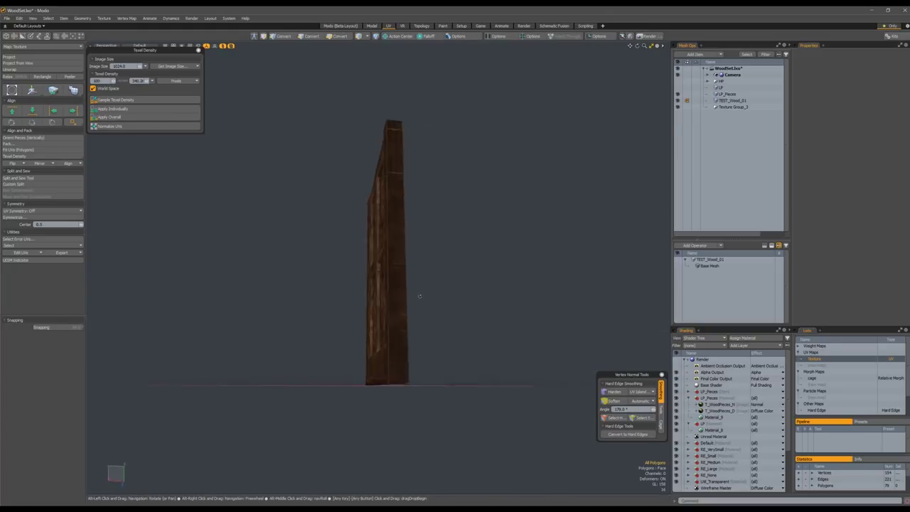
scroll(469, 271, up, 3)
alt+drag(469, 271, 425, 250)
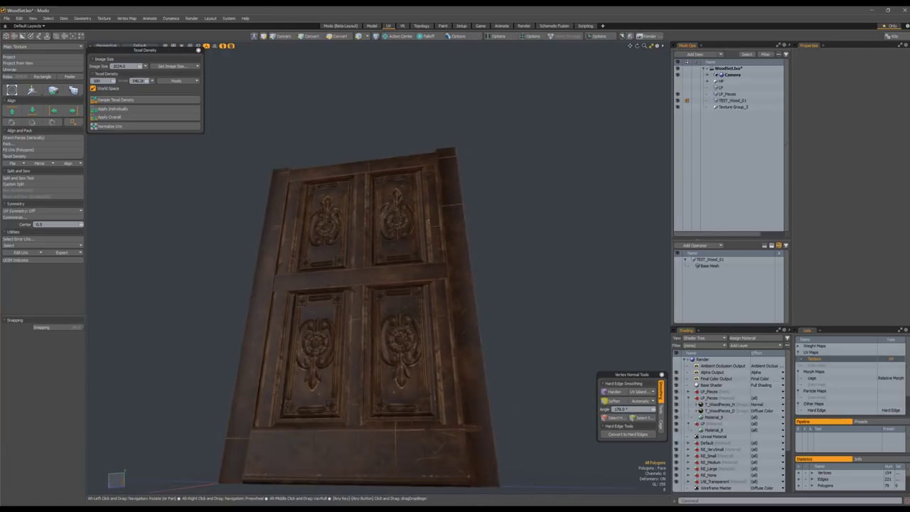
click(424, 250)
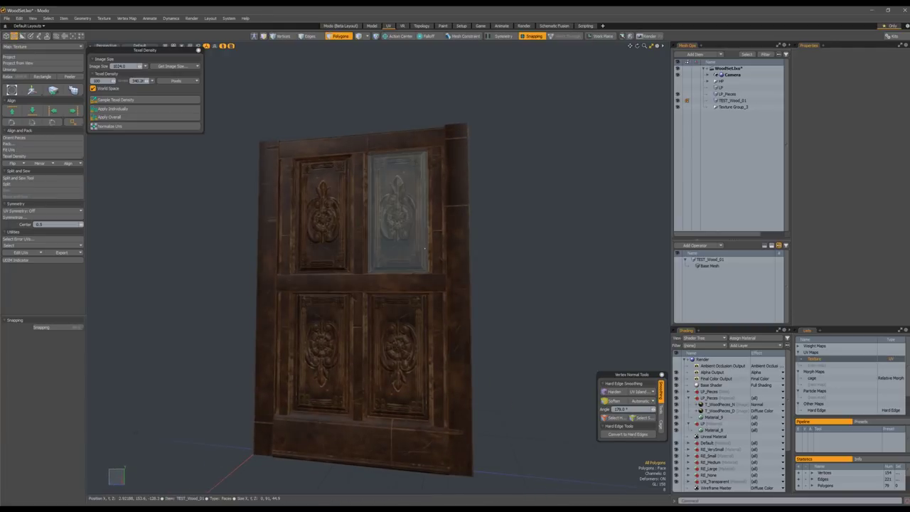
key(ctrl+space)
alt+drag(380, 260, 338, 249)
scroll(404, 274, up, 4)
scroll(455, 315, down, 4)
scroll(381, 290, down, 3)
alt+drag(341, 324, 366, 292)
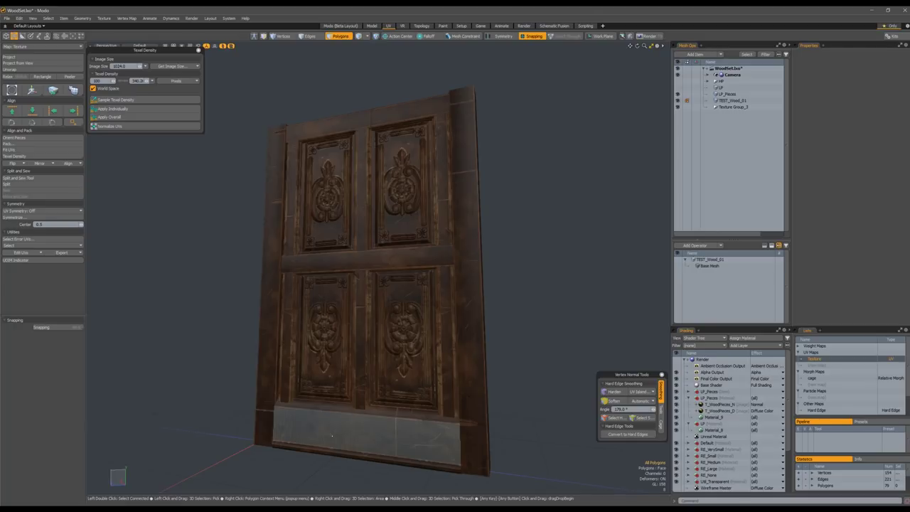
alt+drag(331, 436, 348, 167)
- Display the LP_Pieces modular parts and close the Texel Density window
click(718, 94)
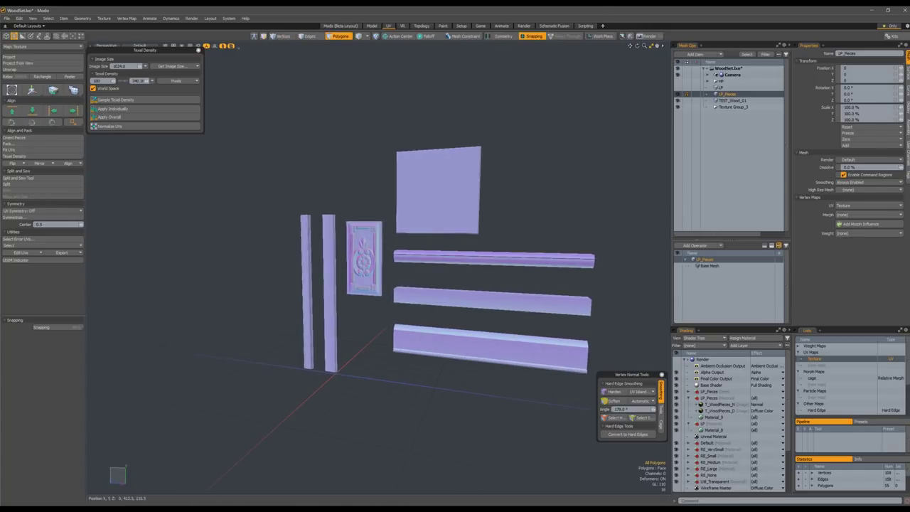
click(198, 50)
alt+drag(283, 135, 304, 140)
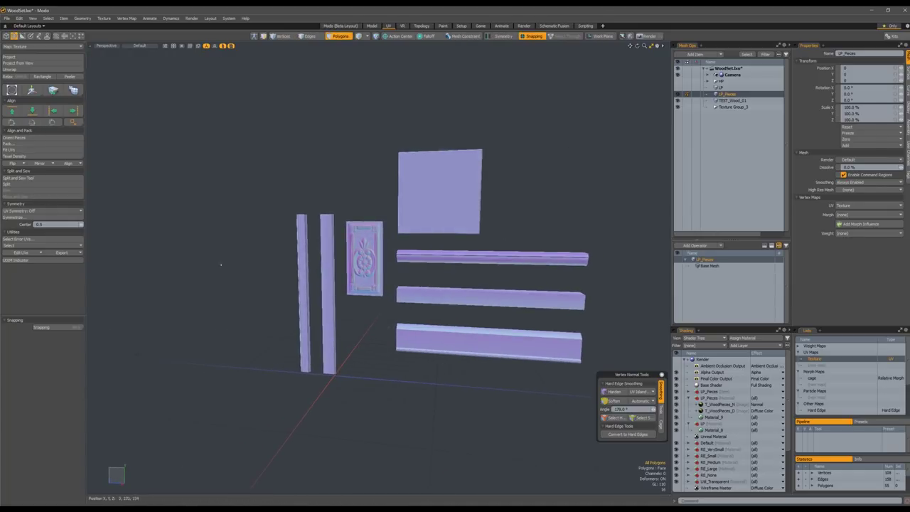
- Switch back to the TEST_Wood_01 mesh and view the assembled panel up close
click(736, 101)
alt+drag(455, 239, 426, 231)
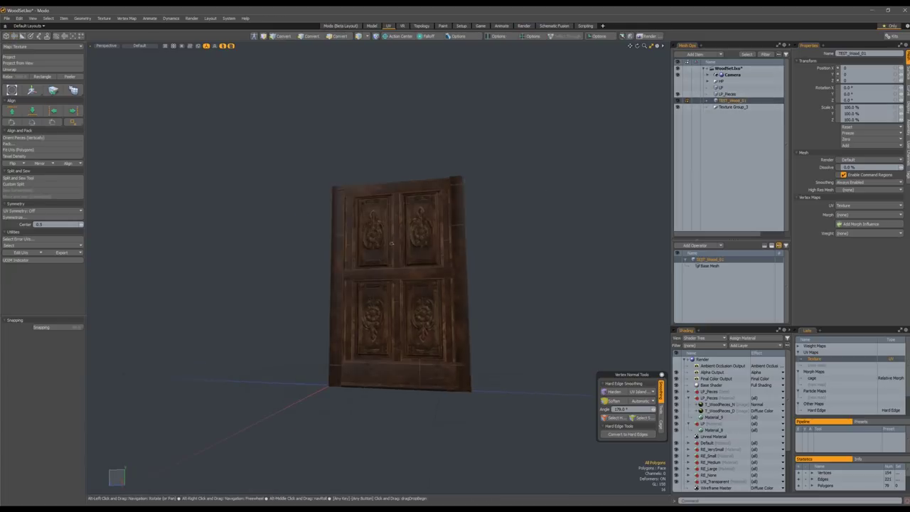
scroll(426, 249, up, 4)
alt+drag(419, 280, 427, 245)
alt+drag(532, 186, 523, 207)
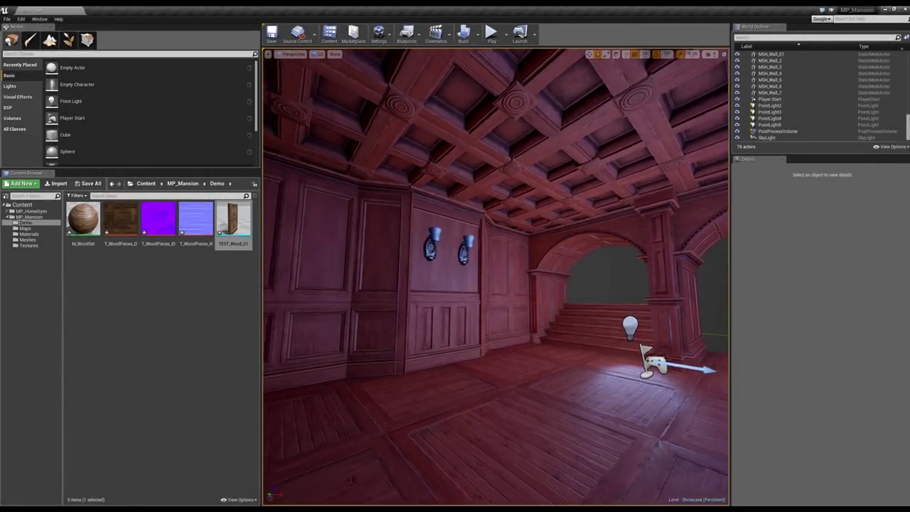
- Switch to Unreal Engine and look over the mansion room's existing walls, ceiling and floor
right_drag(595, 286, 595, 286)
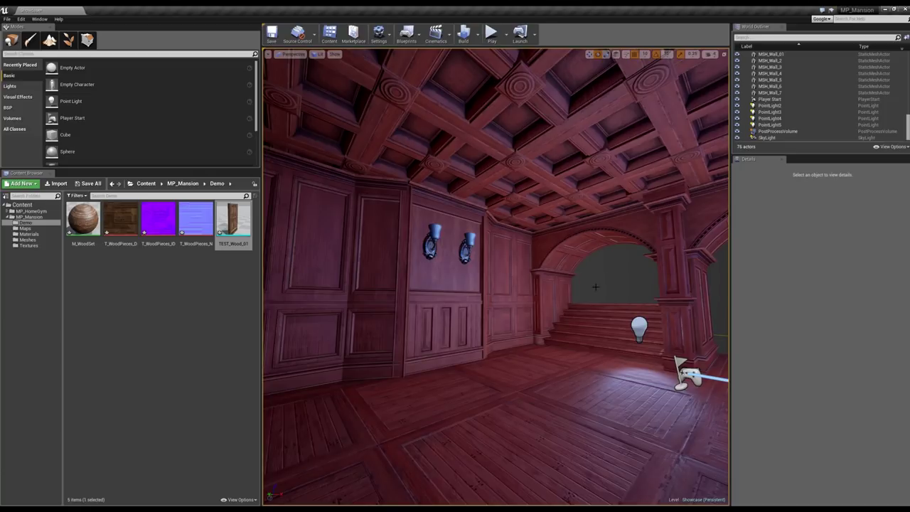
right_drag(596, 287, 620, 285)
right_drag(568, 274, 566, 272)
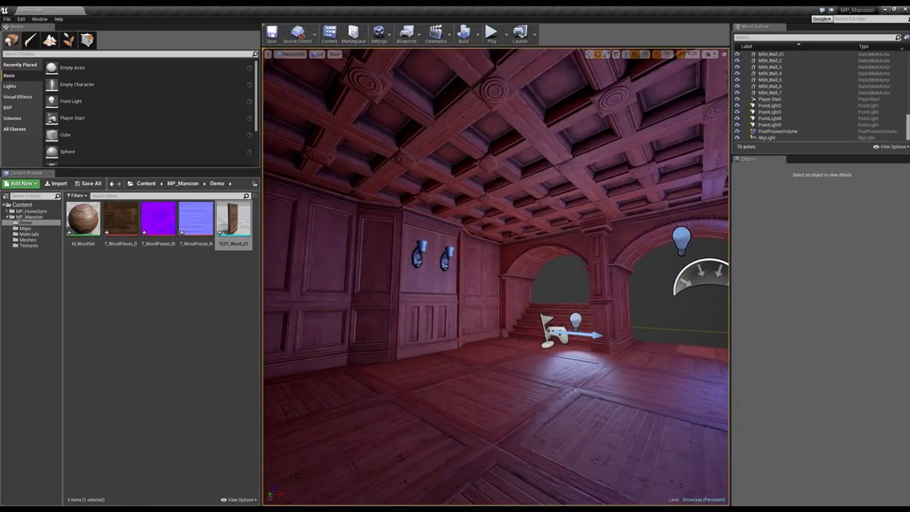
right_drag(521, 227, 573, 198)
click(508, 218)
key(ctrl+z)
key(Escape)
right_drag(584, 237, 571, 302)
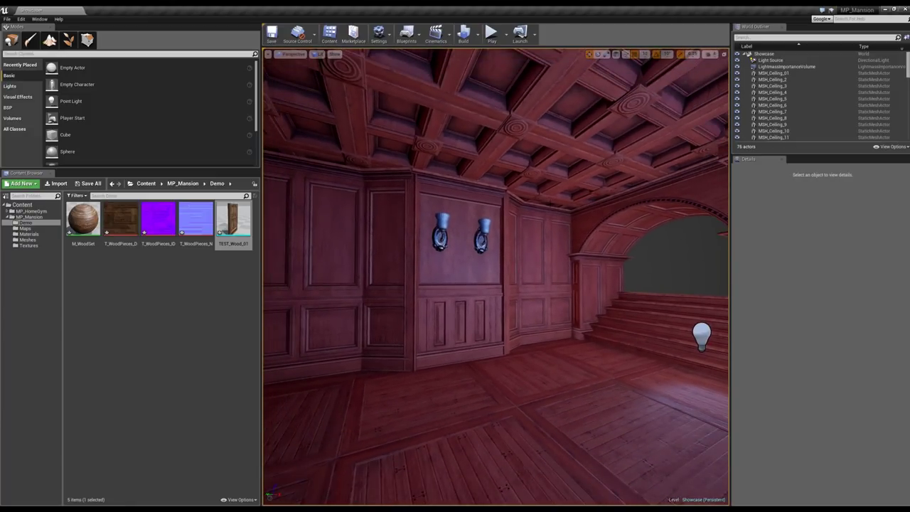
mouse_move(520, 225)
right_down()
mouse_move(557, 222)
mouse_move(537, 224)
mouse_move(553, 223)
mouse_move(536, 206)
mouse_move(532, 221)
right_up()
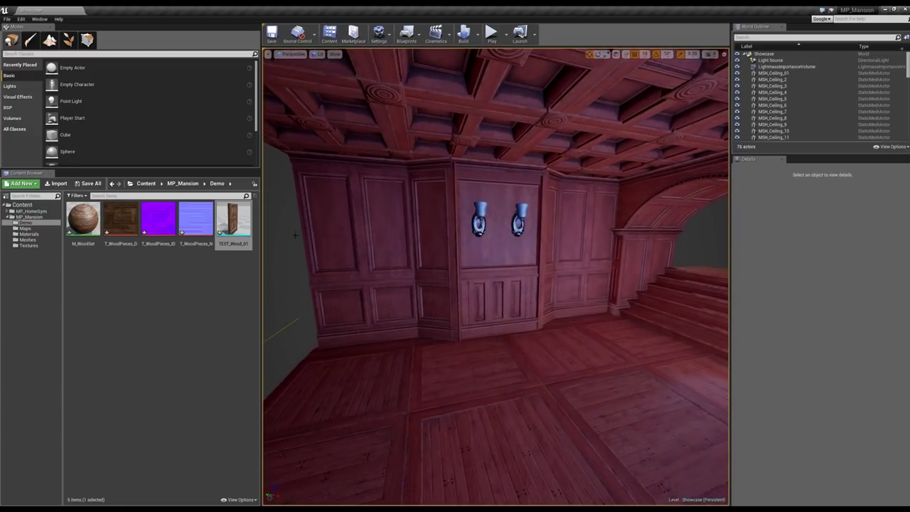
- Place the TEST_Wood_01 mesh on the floor in front of the paneled wall
click(229, 221)
drag(230, 221, 352, 419)
right_drag(353, 419, 341, 420)
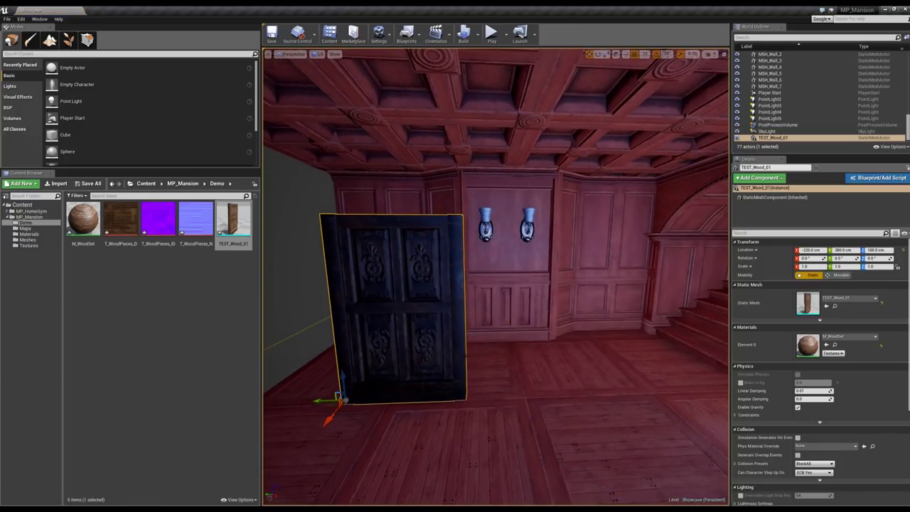
- Duplicate the wood panel twice along its width in unlit view to form a row of three, and restore lit view
mouse_move(342, 398)
right_down()
mouse_move(348, 407)
mouse_move(350, 392)
mouse_move(339, 405)
right_up()
key(alt+3)
alt+drag(327, 382, 569, 377)
right_drag(538, 350, 561, 305)
key(Escape)
key(alt+4)
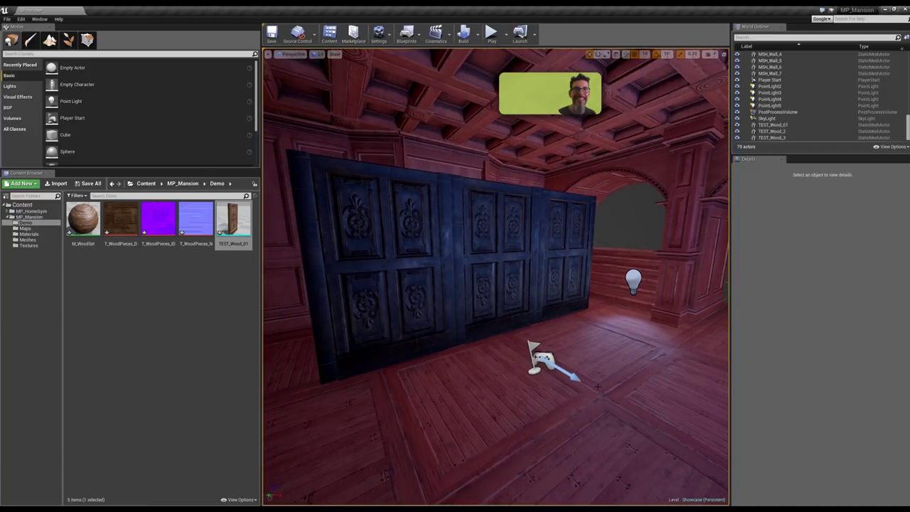
- Add a point light in front of the three panels and move it to Y 150 cm and Z 270 cm
right_drag(598, 386, 615, 368)
key(l)
click(614, 369)
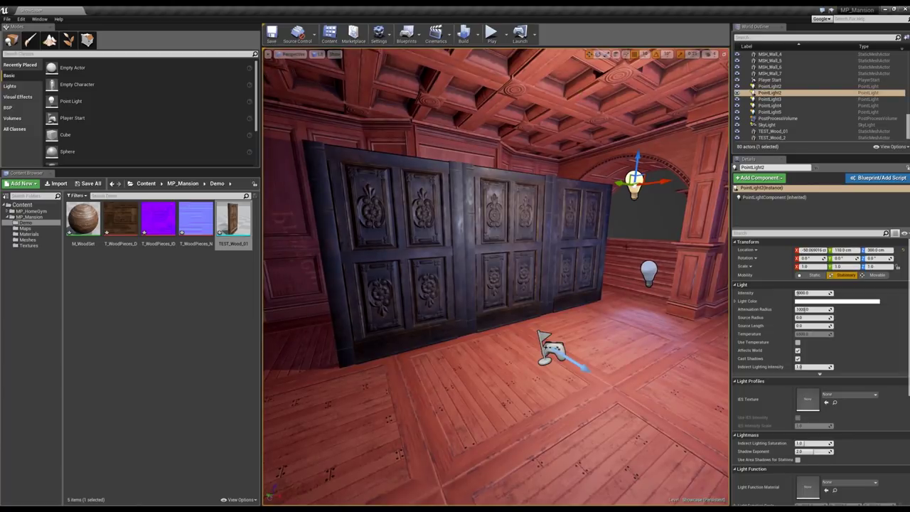
drag(633, 160, 632, 188)
key(w)
right_drag(631, 188, 675, 171)
key(s)
key(w)
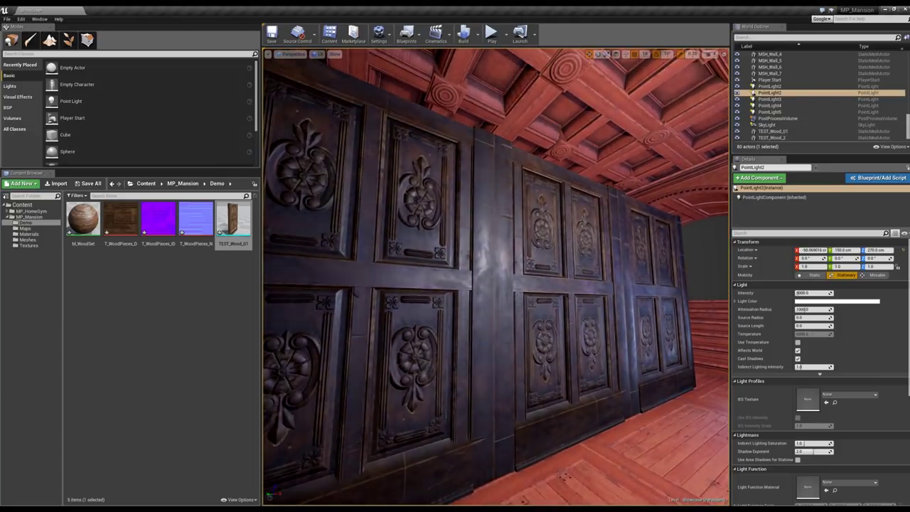
- Move the point light to Y 250 cm and check how it lights the row of wood panels
ctrl+right_drag(595, 283, 621, 277)
key(s)
drag(613, 220, 313, 51)
ctrl+right_drag(625, 287, 547, 174)
drag(547, 173, 597, 203)
ctrl+right_drag(595, 202, 580, 192)
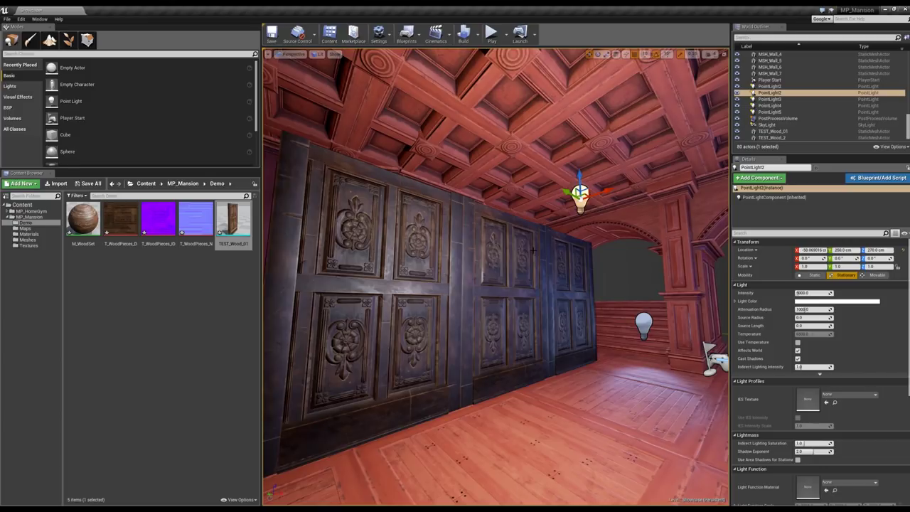
mouse_move(534, 250)
right_down()
mouse_move(539, 299)
mouse_move(525, 304)
mouse_move(513, 295)
mouse_move(533, 309)
mouse_move(561, 250)
mouse_move(548, 247)
right_up()
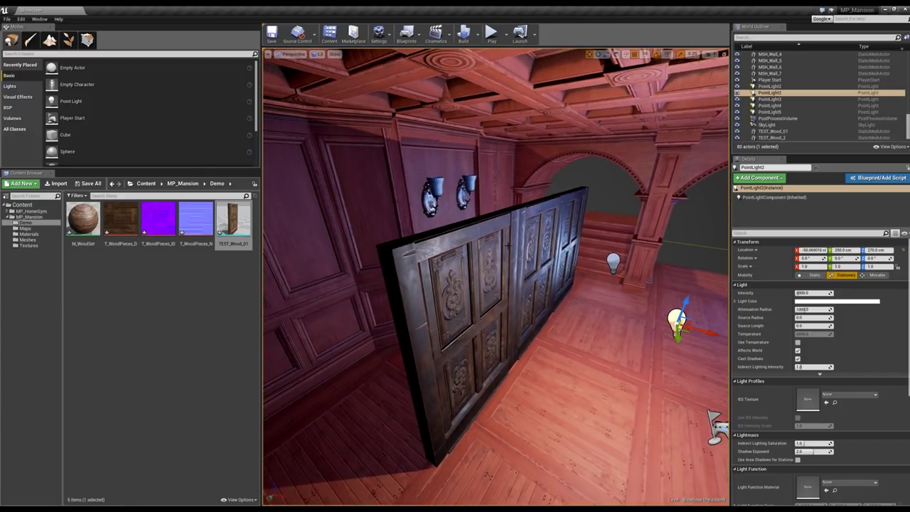